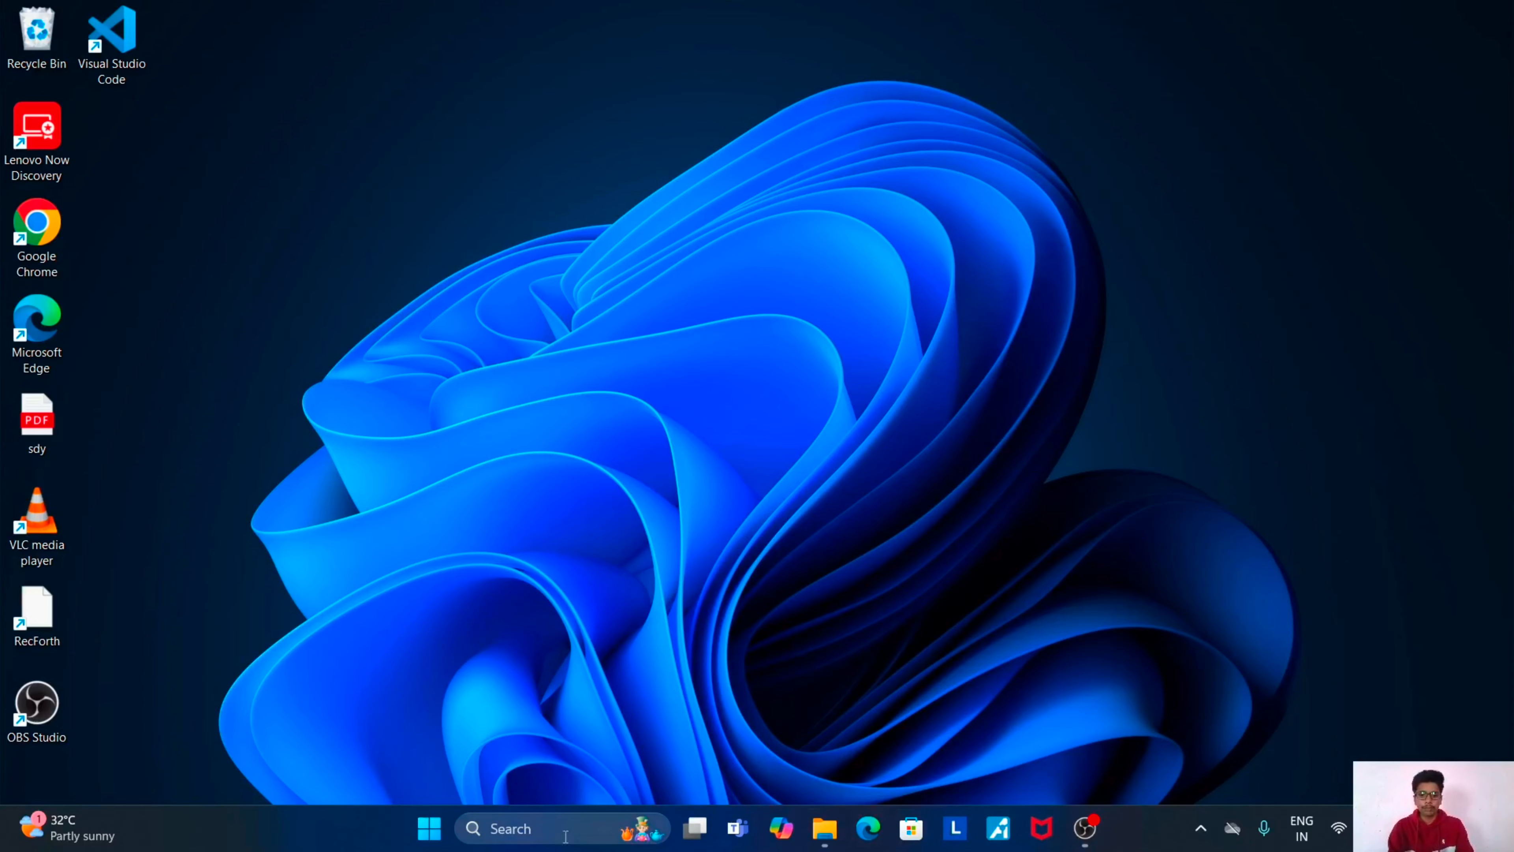
Search Windows for cmd and open the Command Prompt.
{"action": "left_click", "coordinate": [547, 826]}
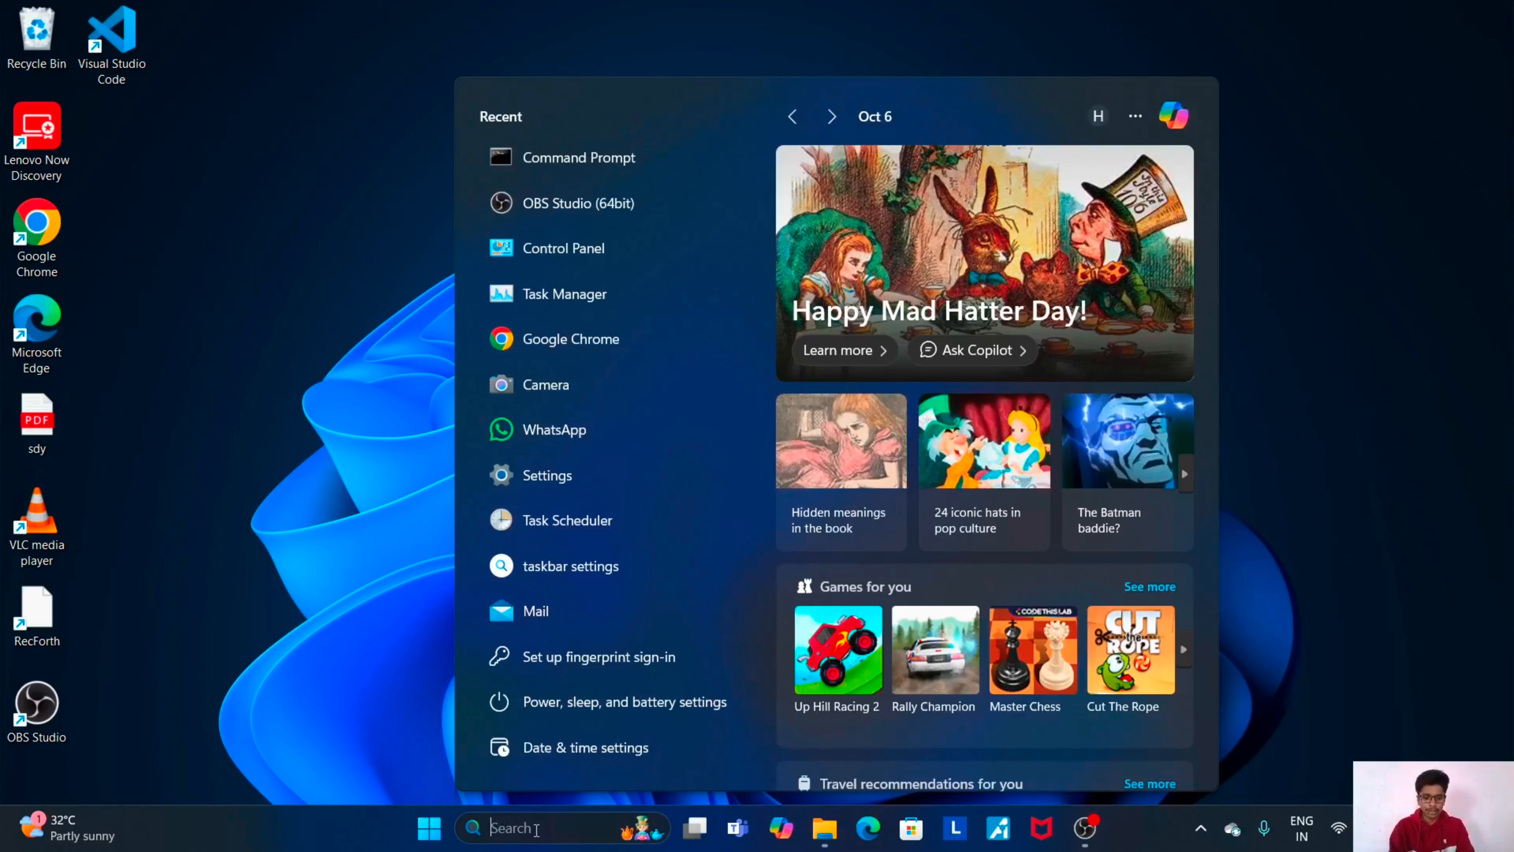
{"action": "type", "text": "cmd"}
{"action": "key", "text": "Return"}
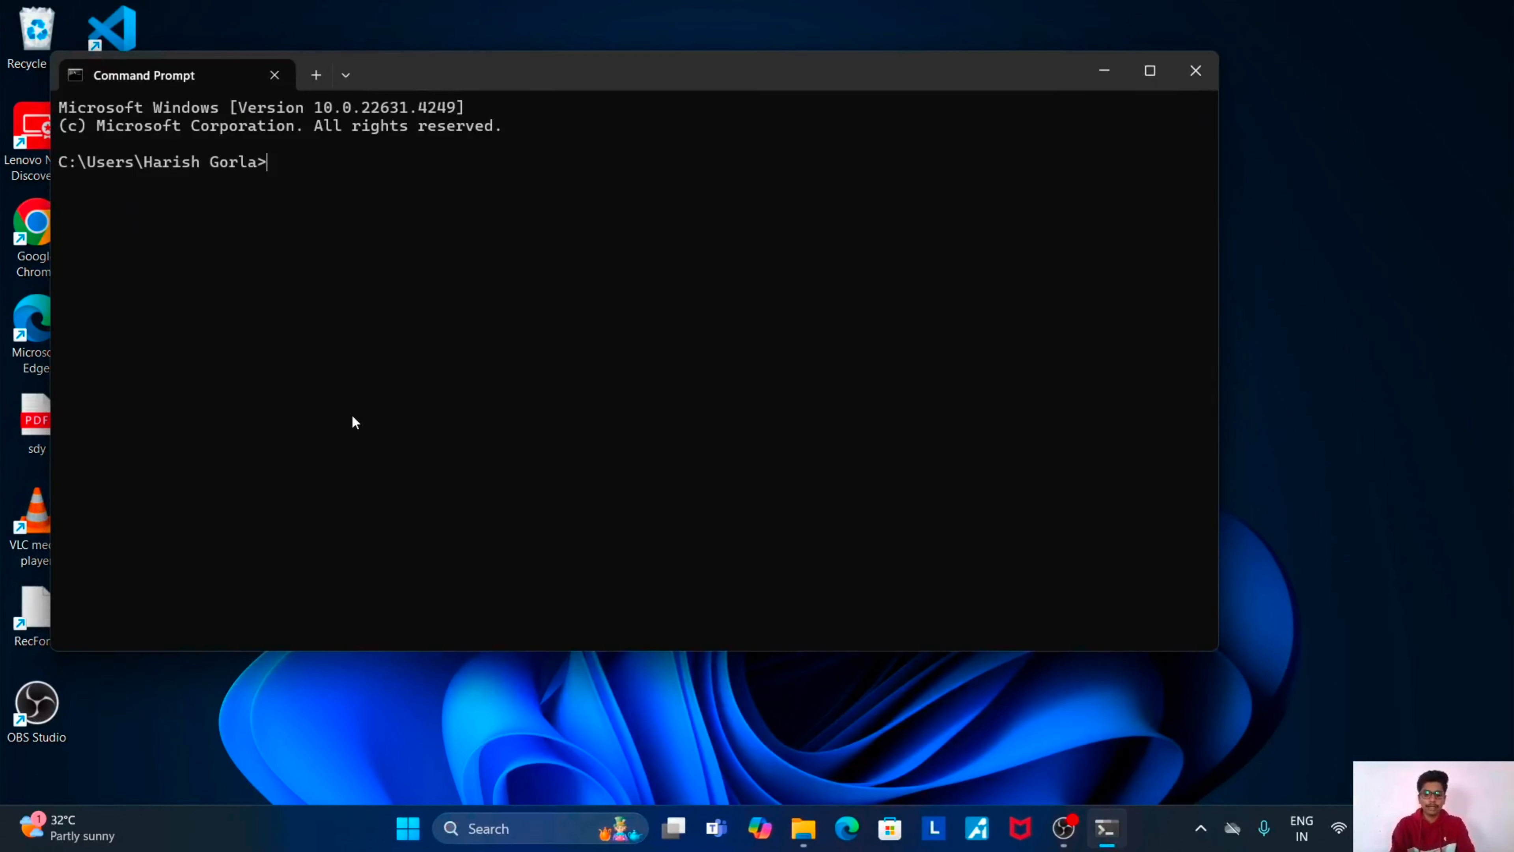
Check whether Python is installed by running python --version, and minimize the Command Prompt window.
{"action": "type", "text": "pyth"}
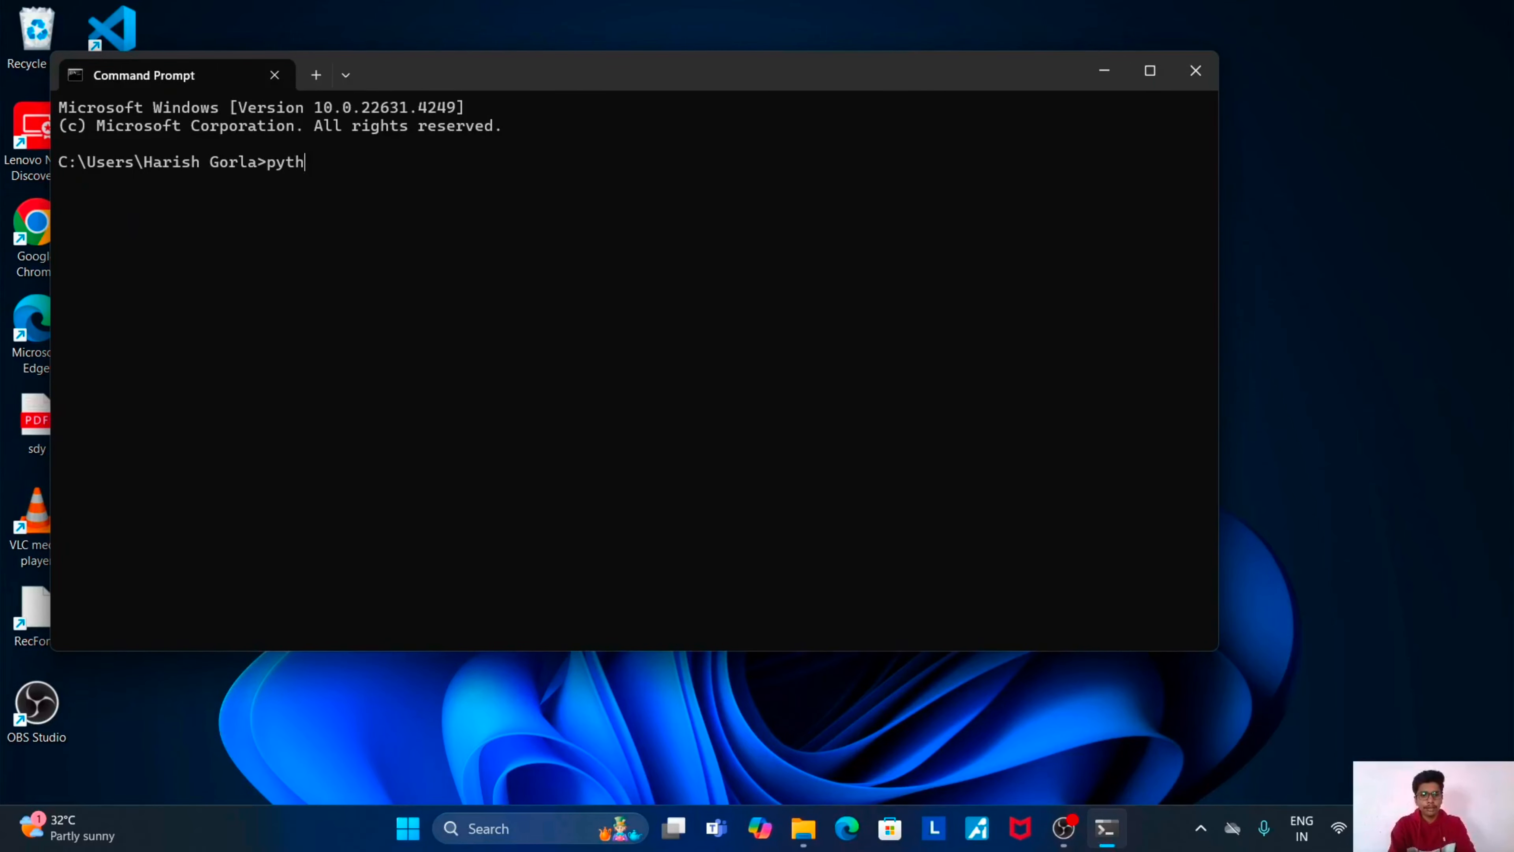
{"action": "type", "text": "on -"}
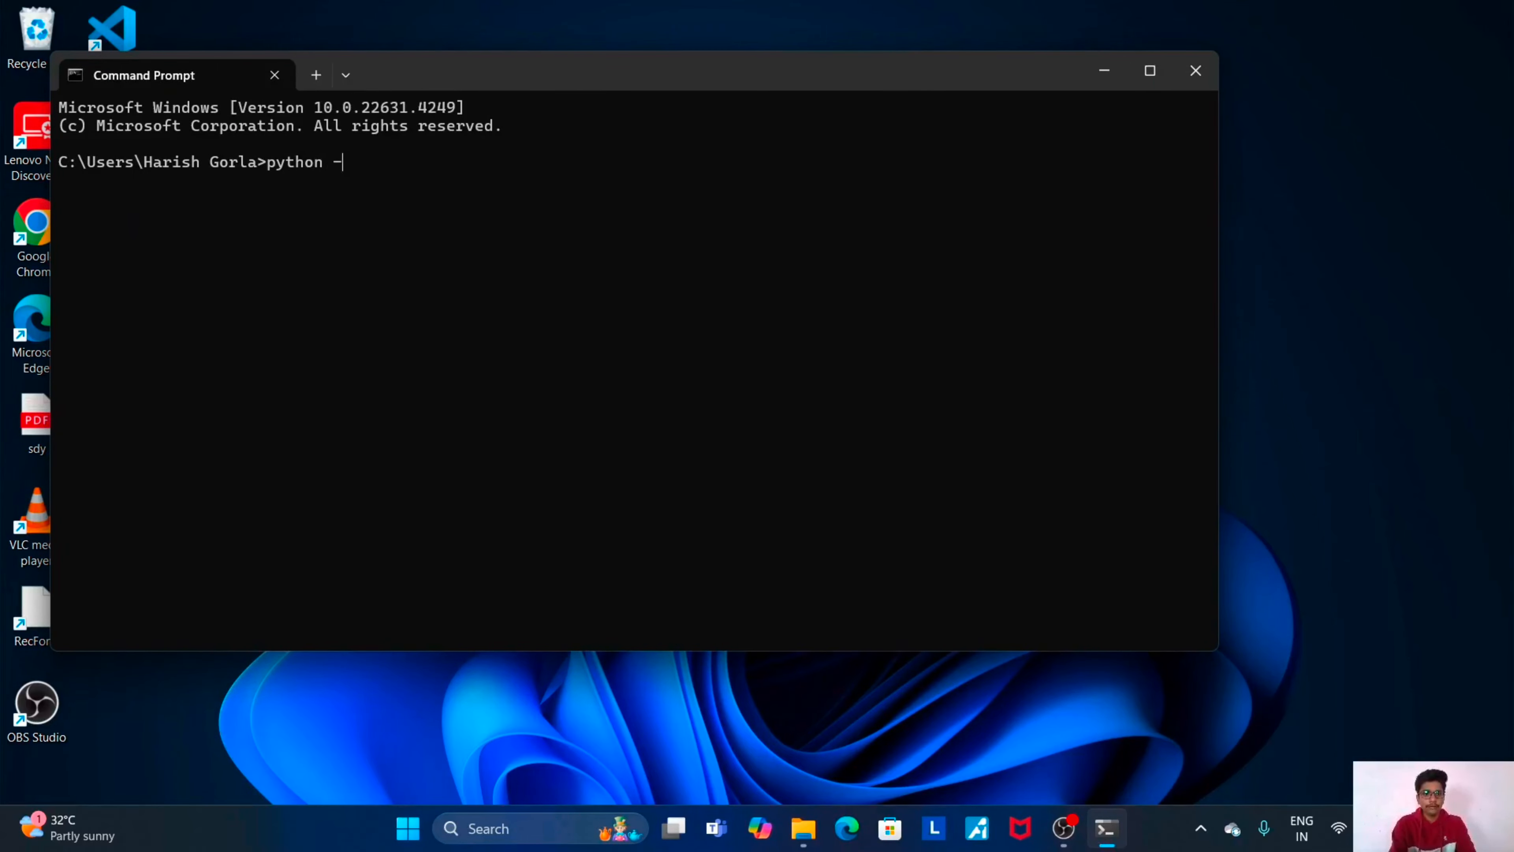
{"action": "type", "text": "-ve"}
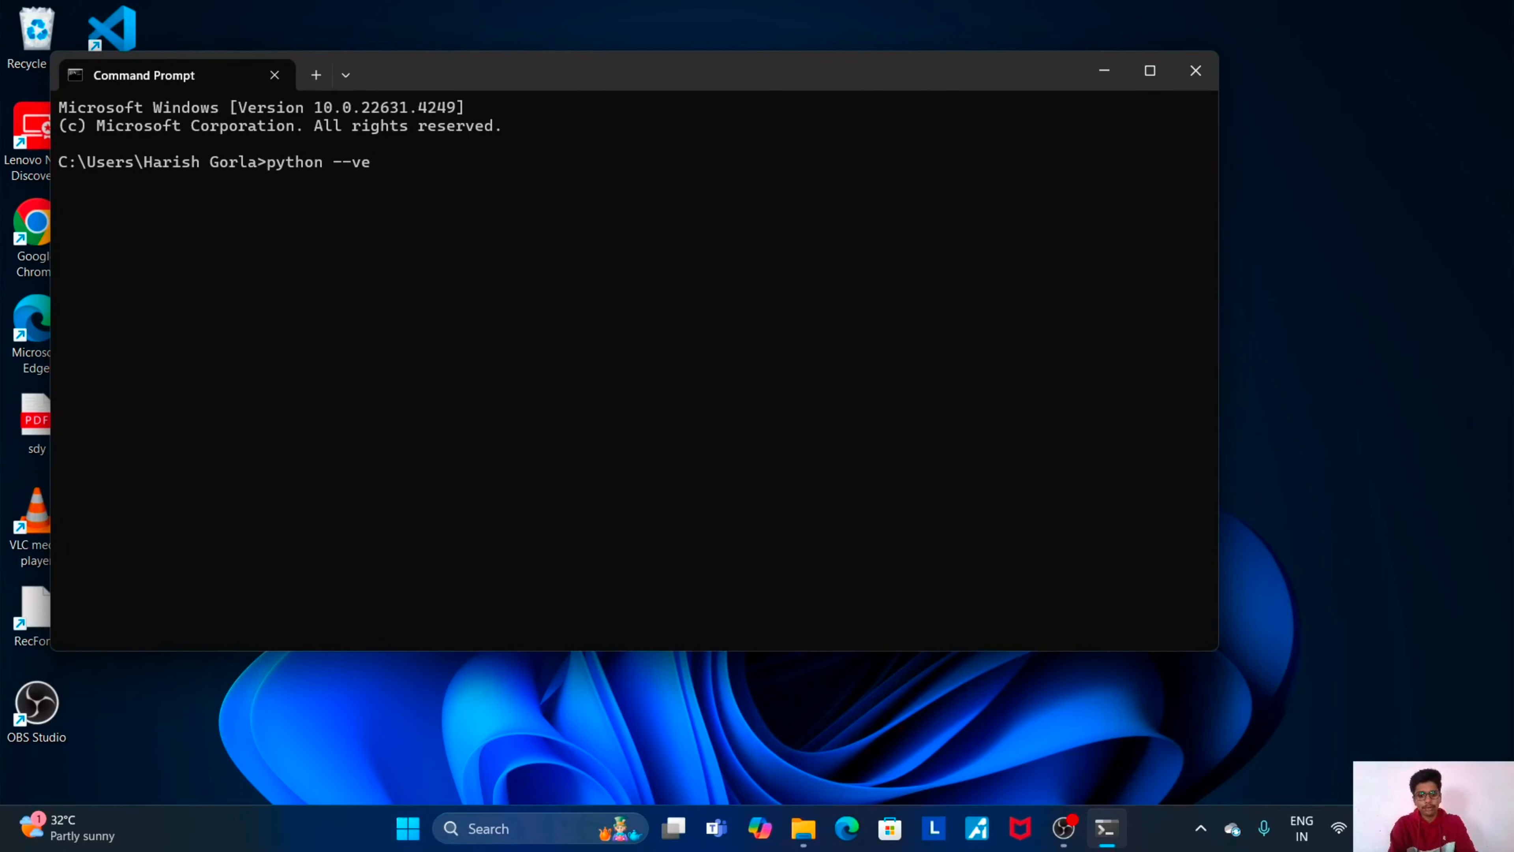
{"action": "type", "text": "rsion"}
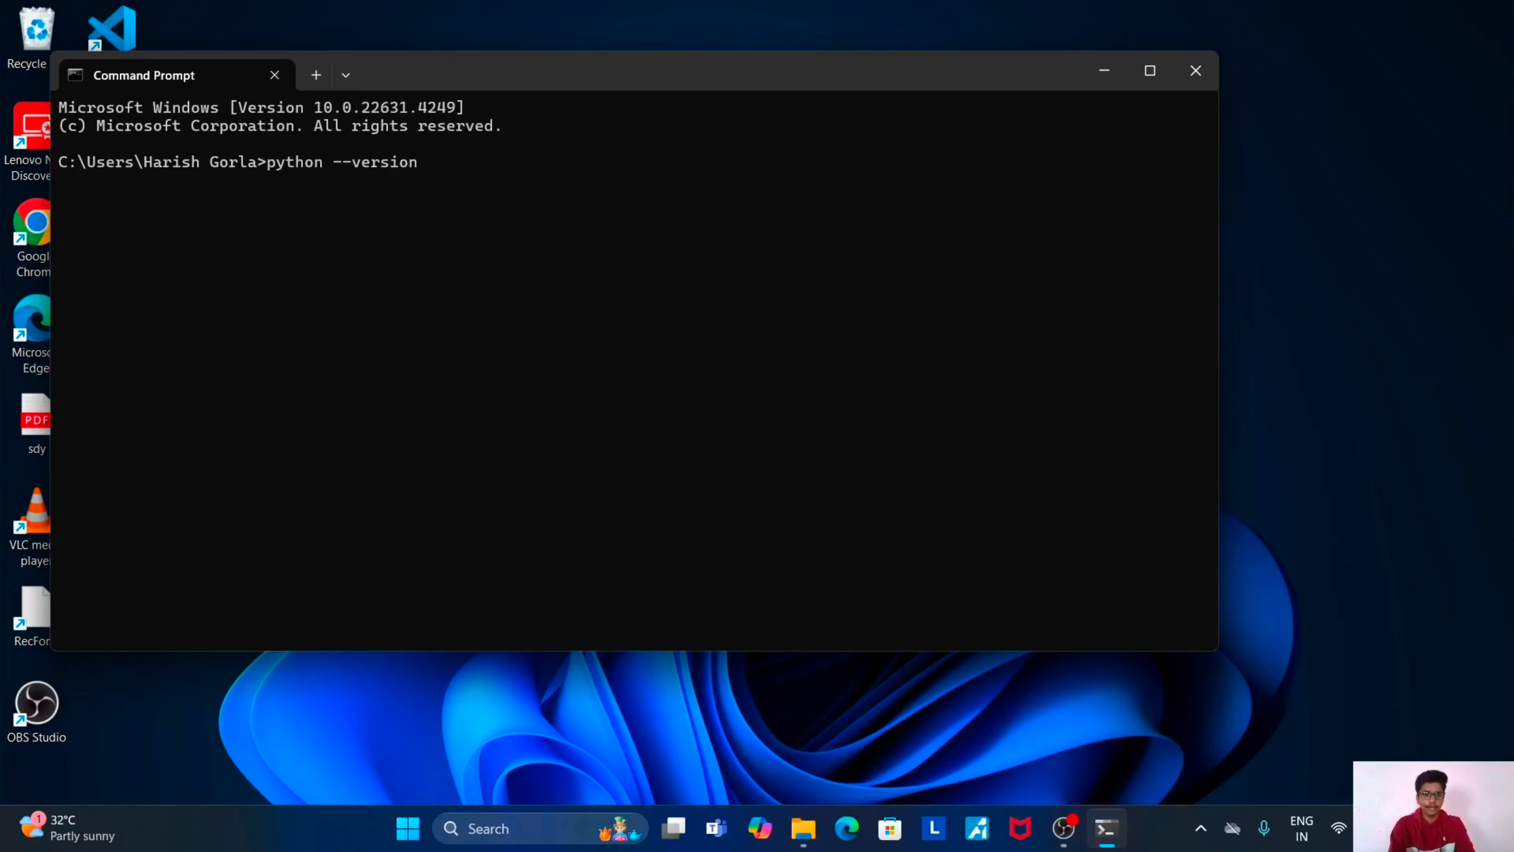
{"action": "key", "text": "Return"}
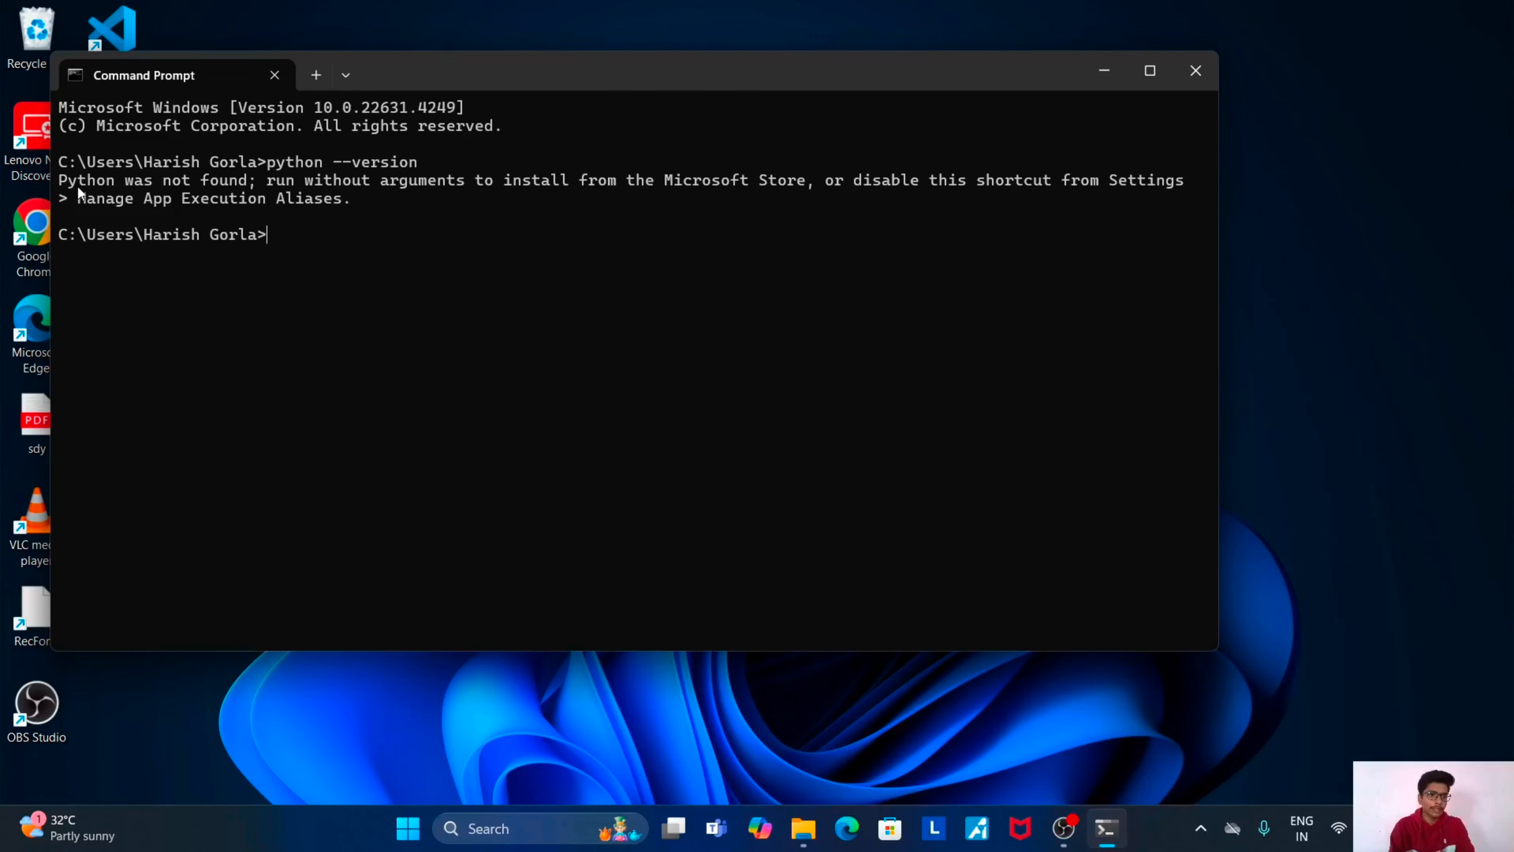
{"action": "left_click_drag", "start_coordinate": [60, 180], "coordinate": [241, 187]}
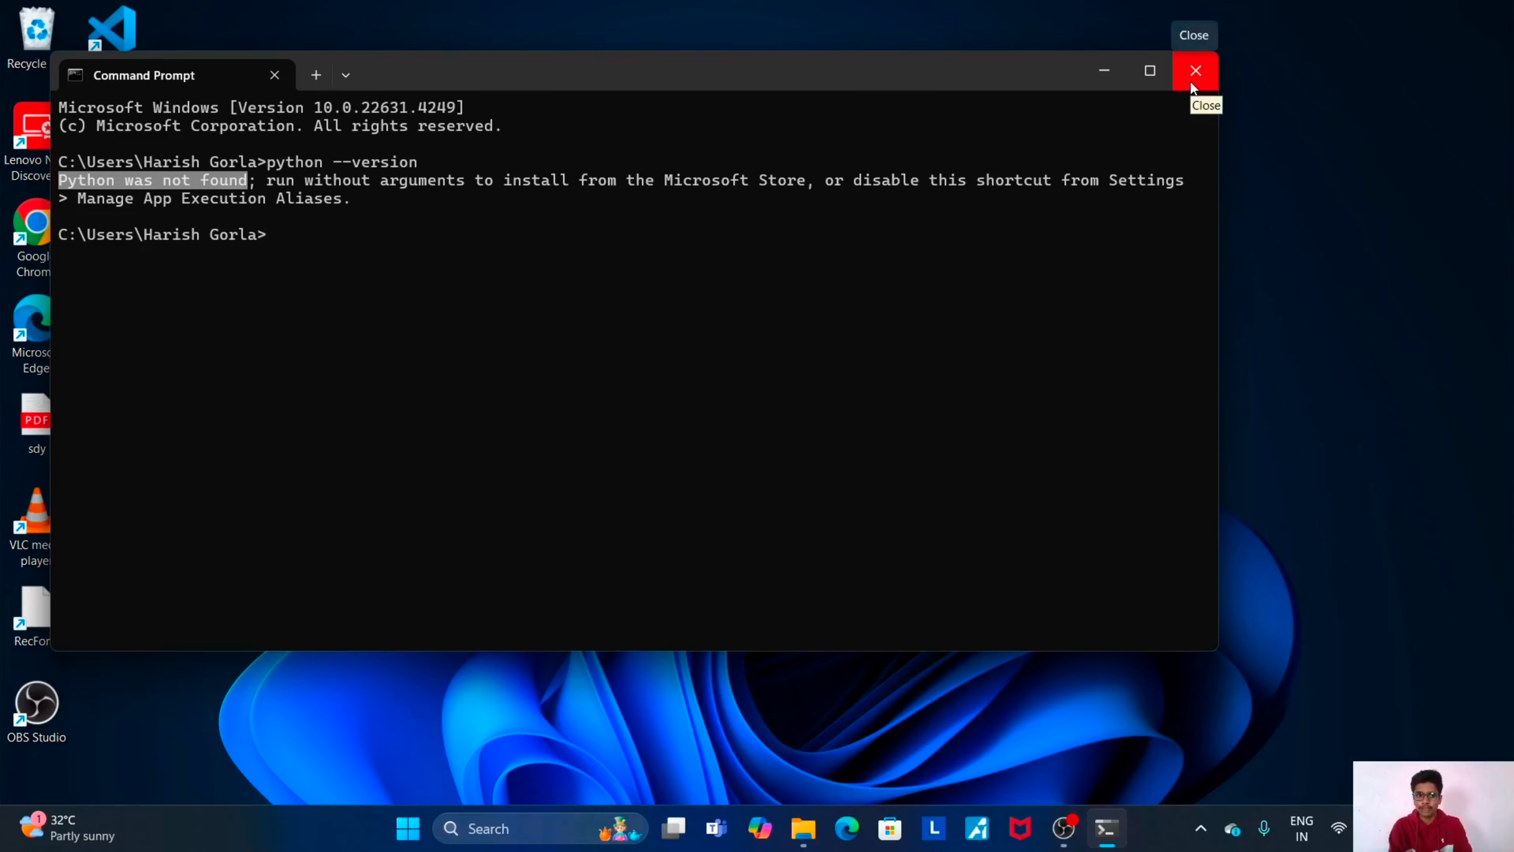
{"action": "left_click", "coordinate": [1109, 69]}
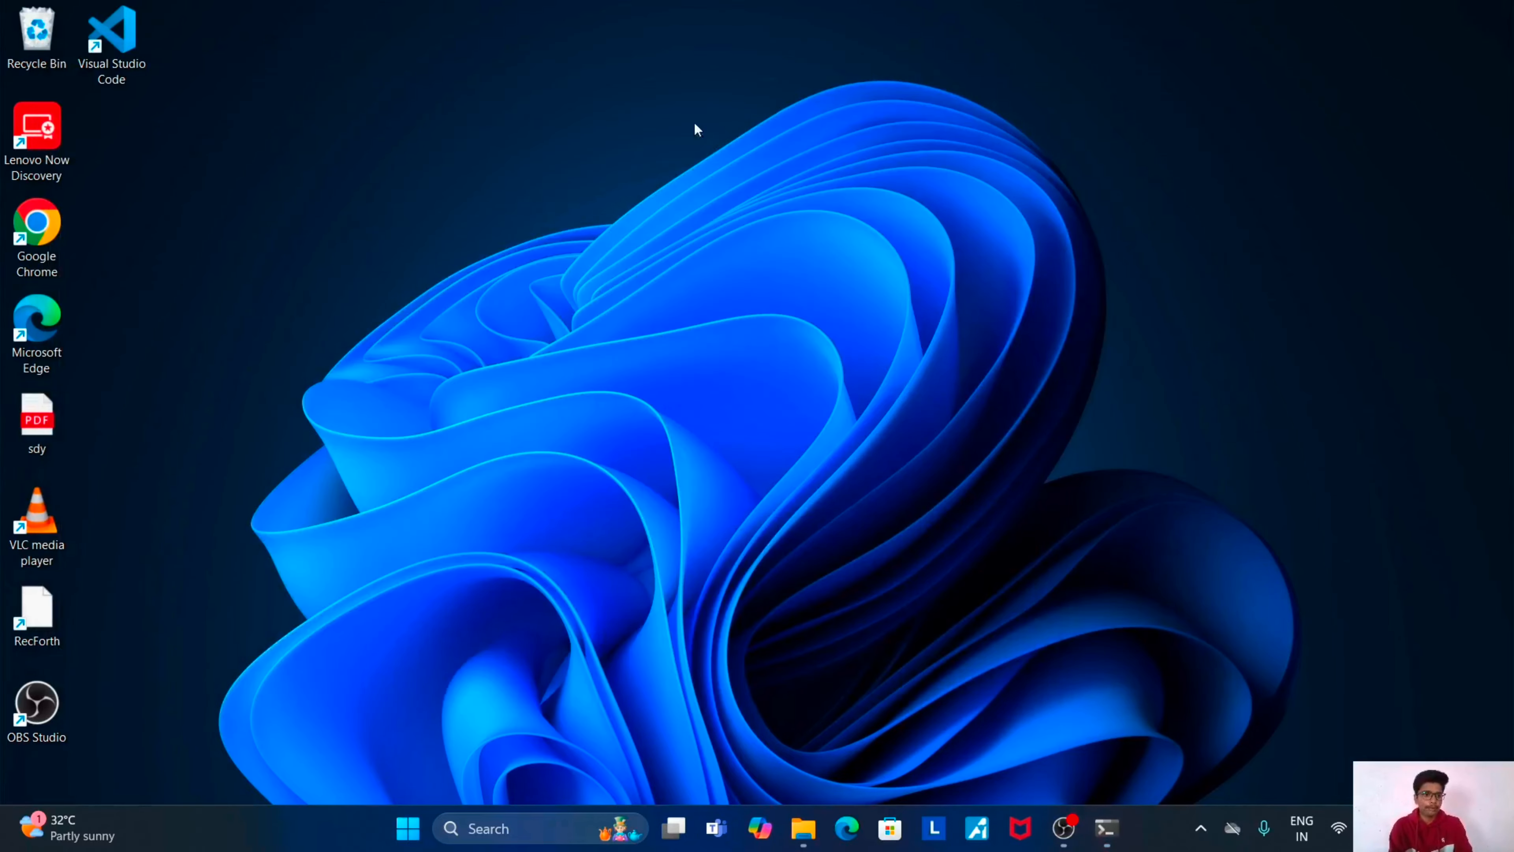
Open Google Chrome, search for "download python" and open the Python.org downloads page.
{"action": "double_click", "coordinate": [37, 223]}
{"action": "left_click", "coordinate": [553, 399]}
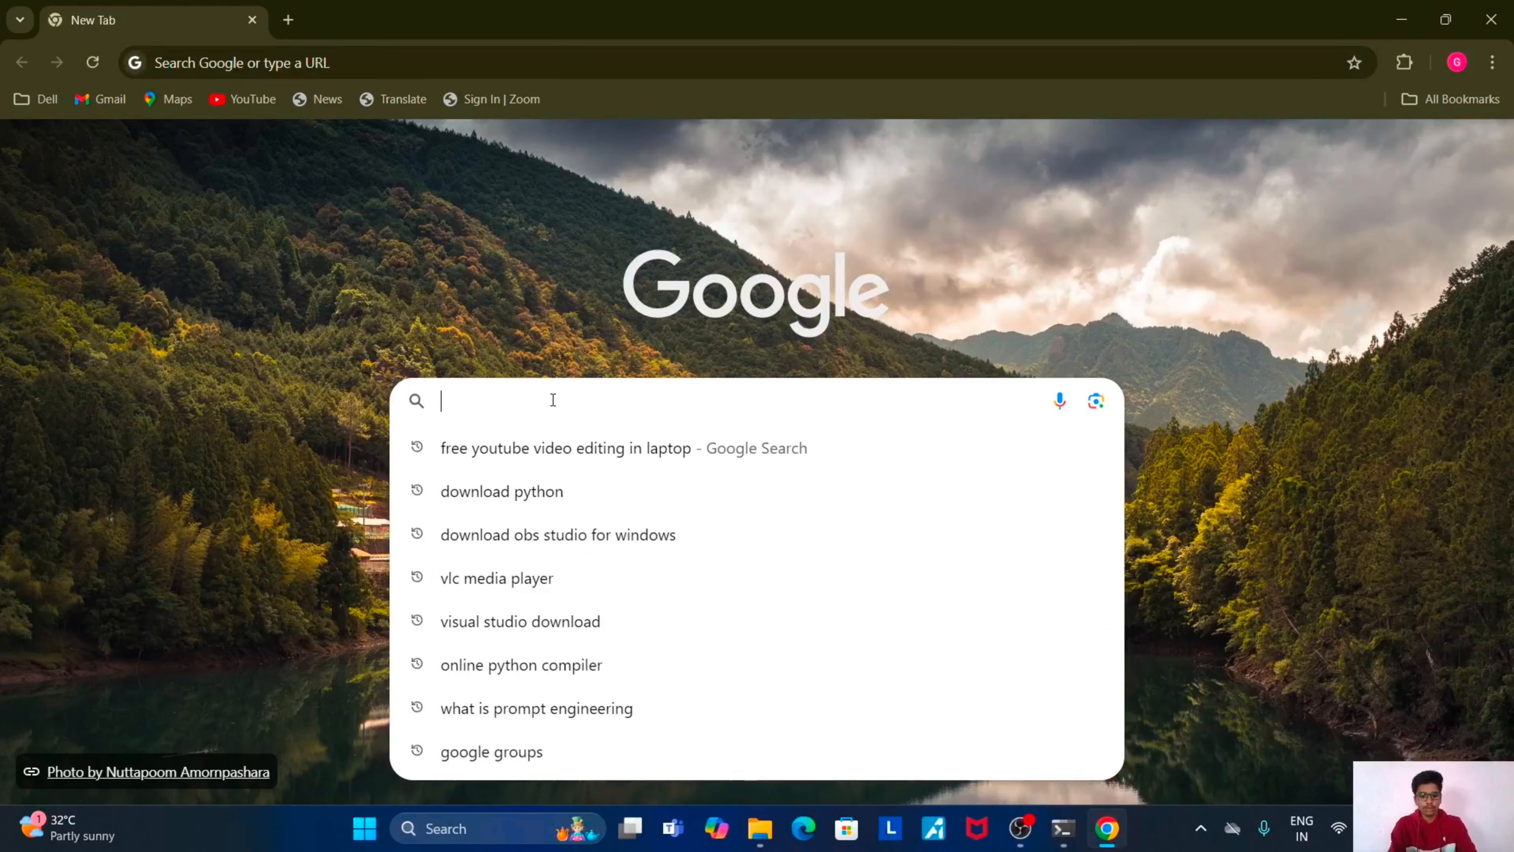
{"action": "type", "text": "do"}
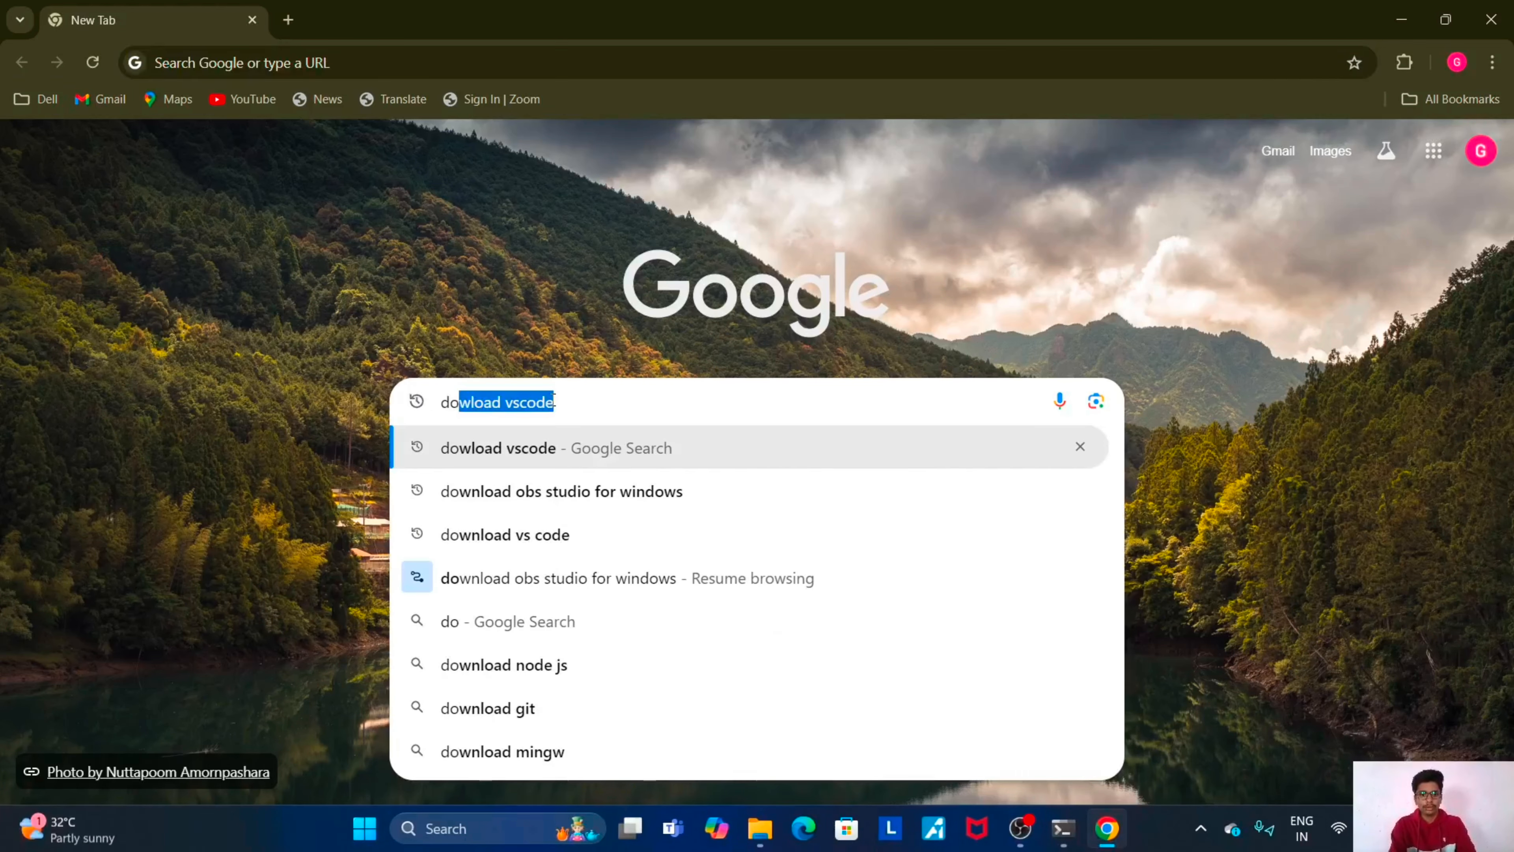
{"action": "type", "text": "wnload "}
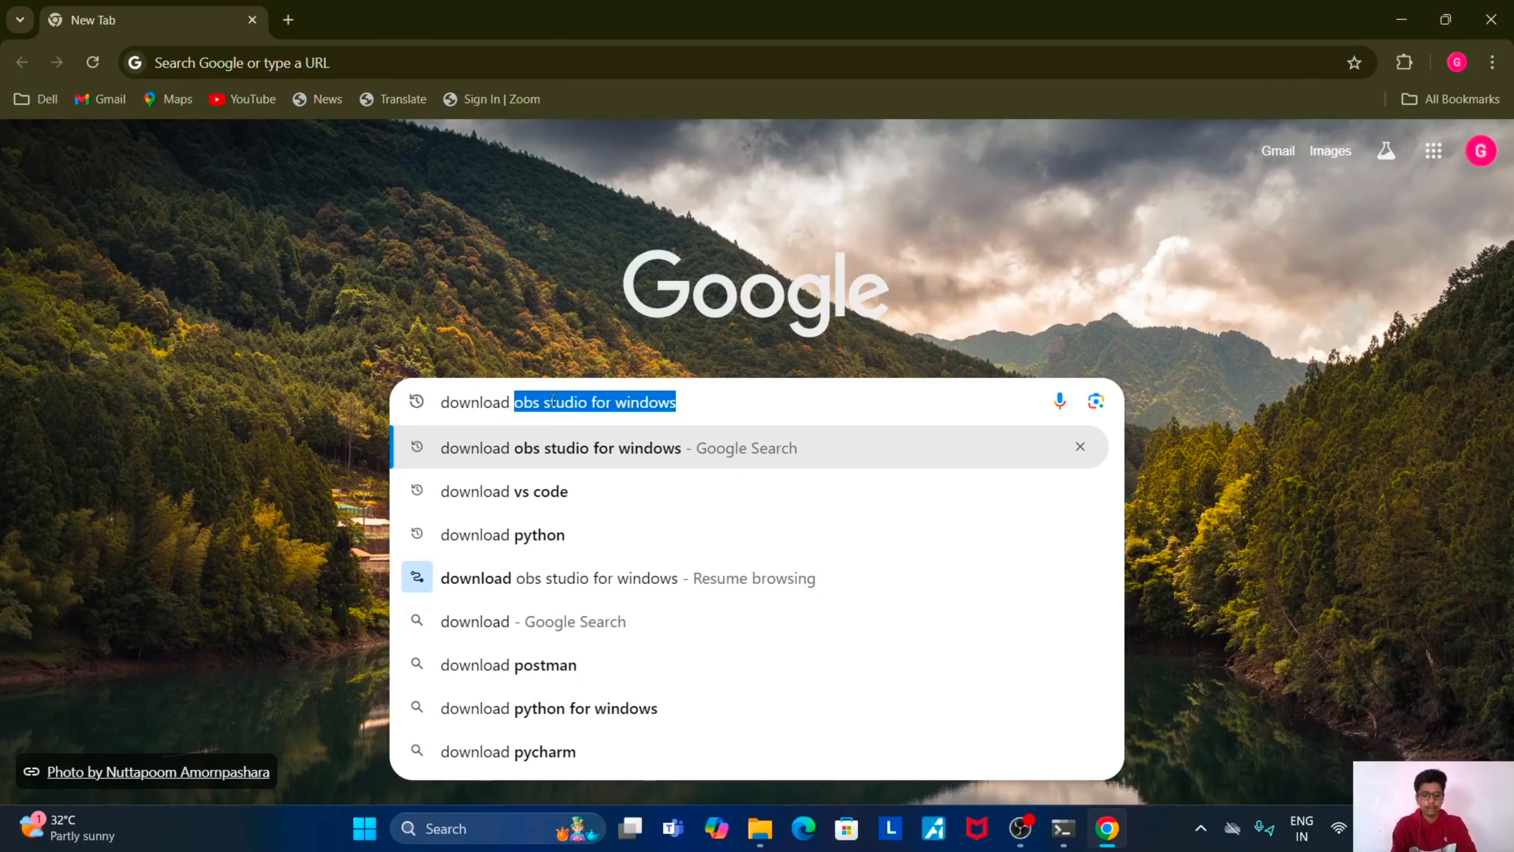
{"action": "type", "text": "python"}
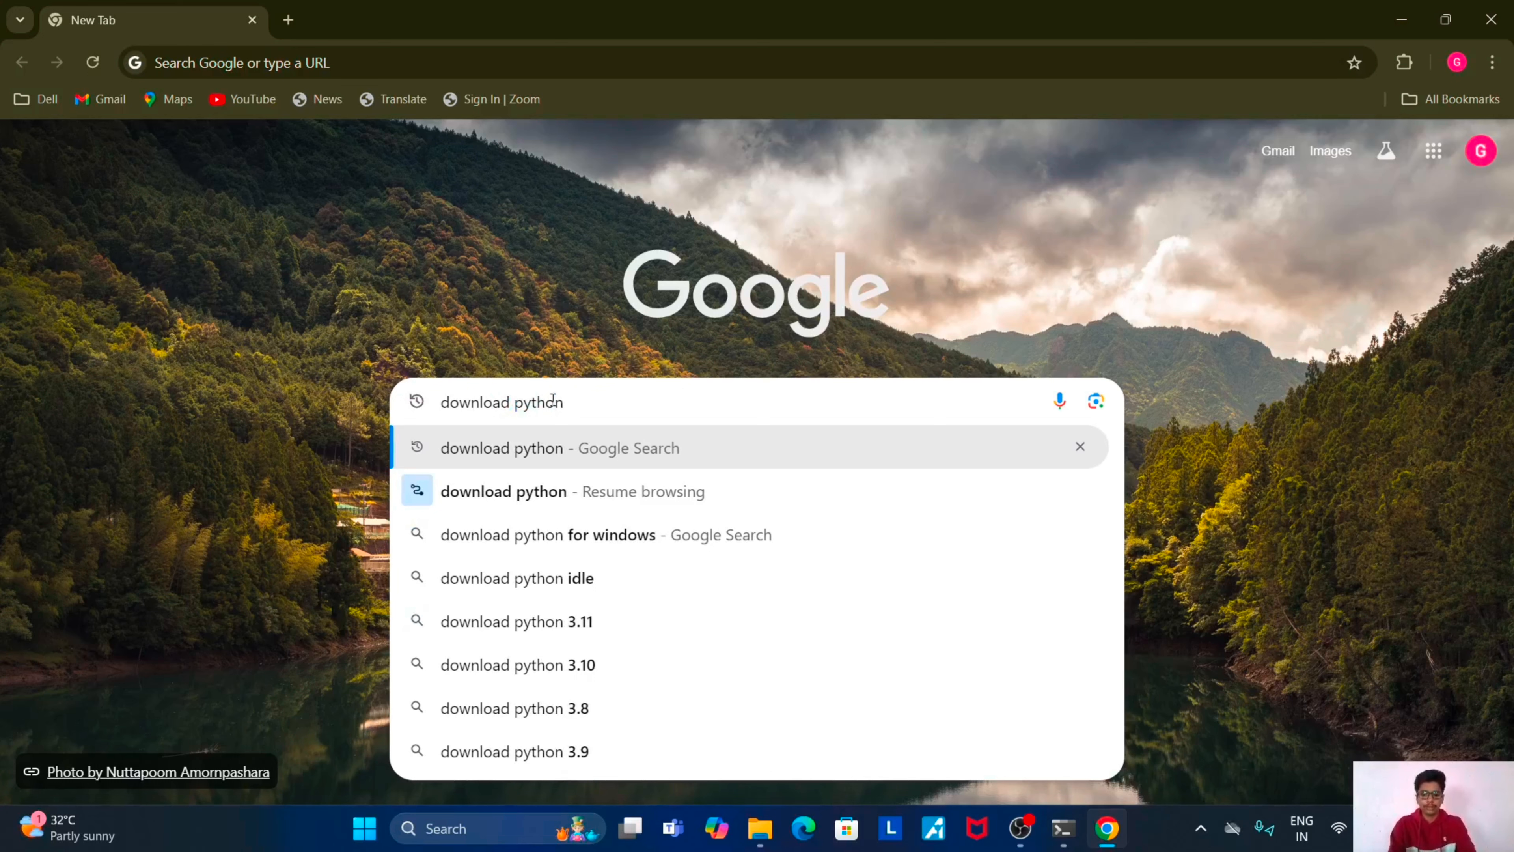
{"action": "key", "text": "Return"}
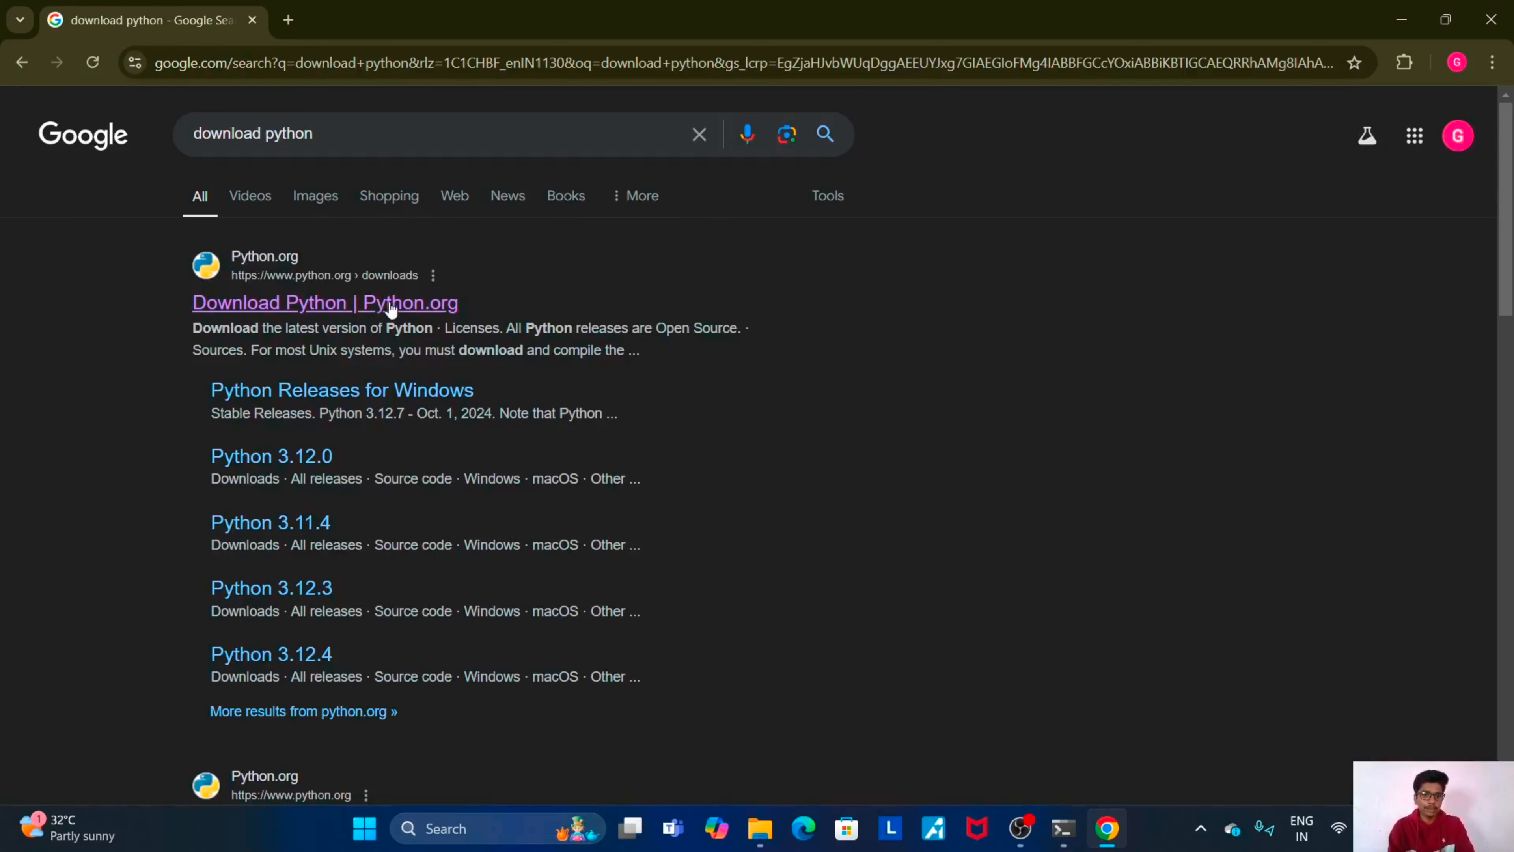
{"action": "left_click", "coordinate": [426, 305]}
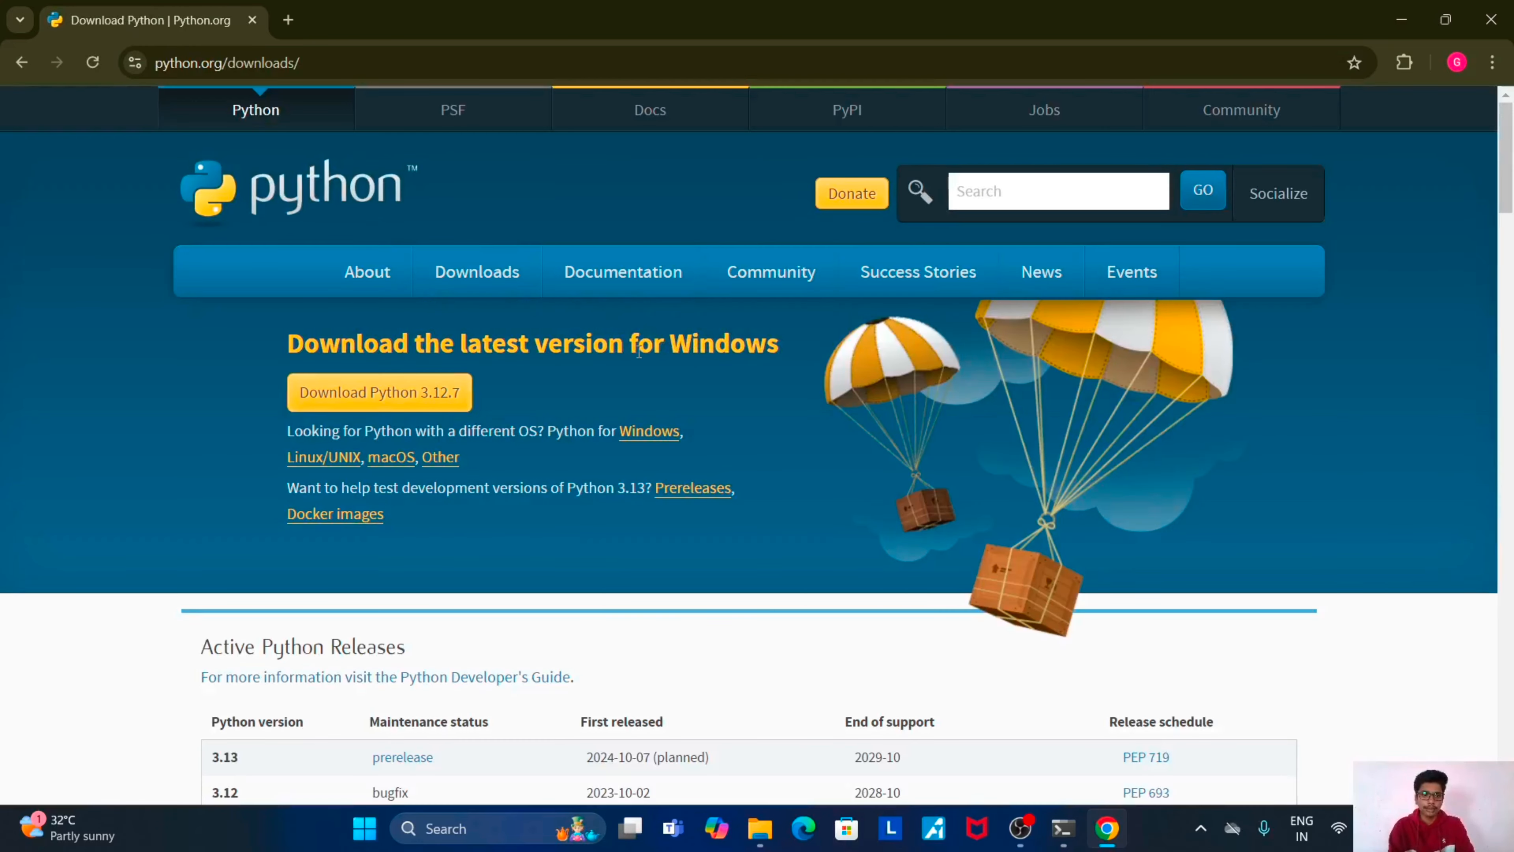
Download the Python 3.12.7 installer for Windows and check its progress in the browser's download list.
{"action": "scroll", "coordinate": [639, 352], "scroll_direction": "down", "scroll_amount": 1}
{"action": "mouse_move", "coordinate": [465, 217]}
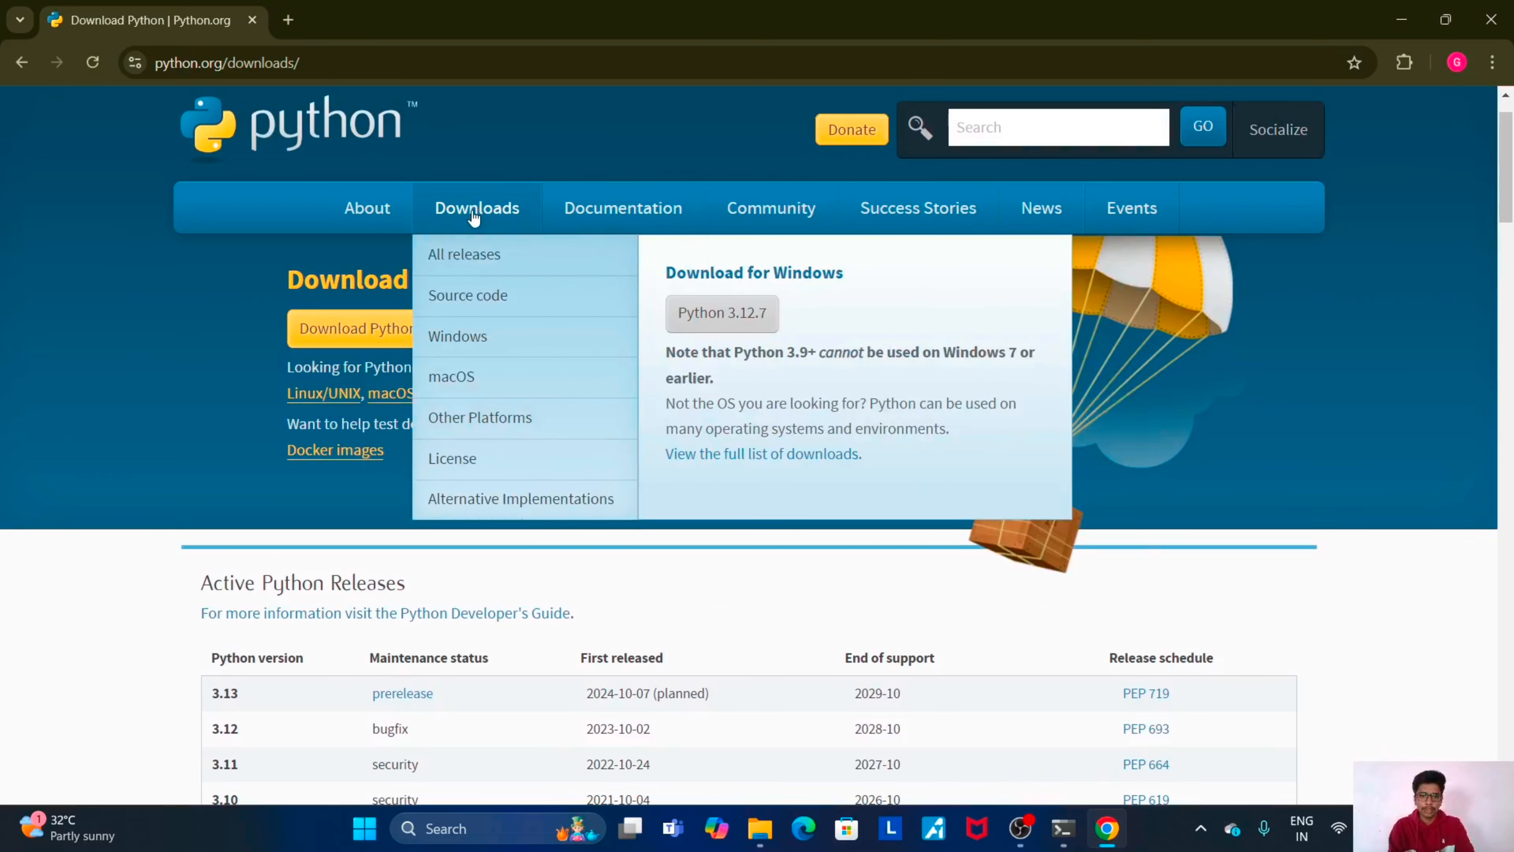
{"action": "left_click", "coordinate": [474, 216]}
{"action": "scroll", "coordinate": [362, 409], "scroll_direction": "down", "scroll_amount": 2}
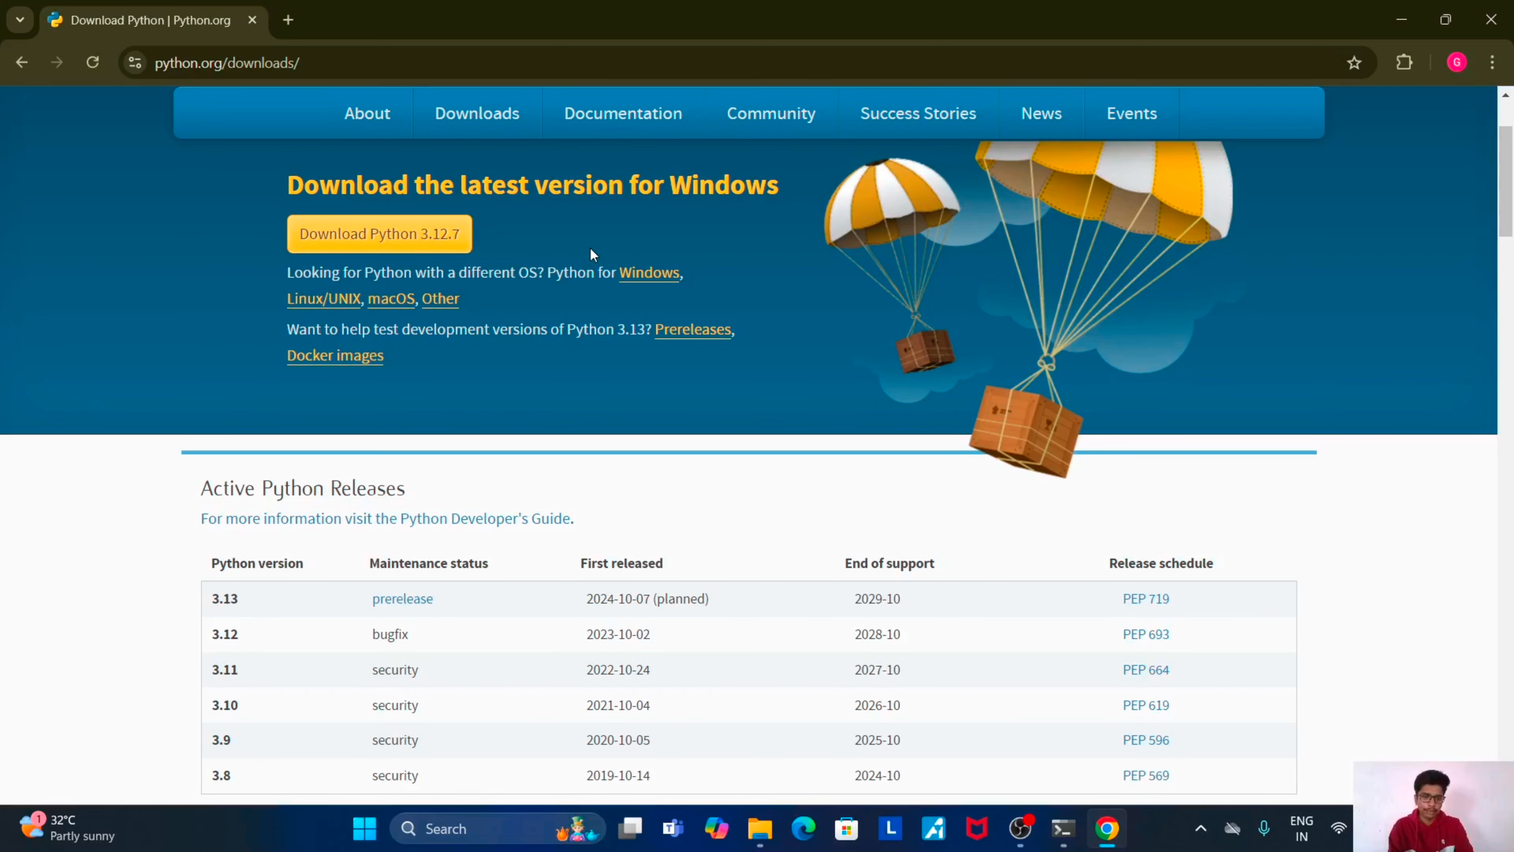
{"action": "scroll", "coordinate": [590, 254], "scroll_direction": "up", "scroll_amount": 1}
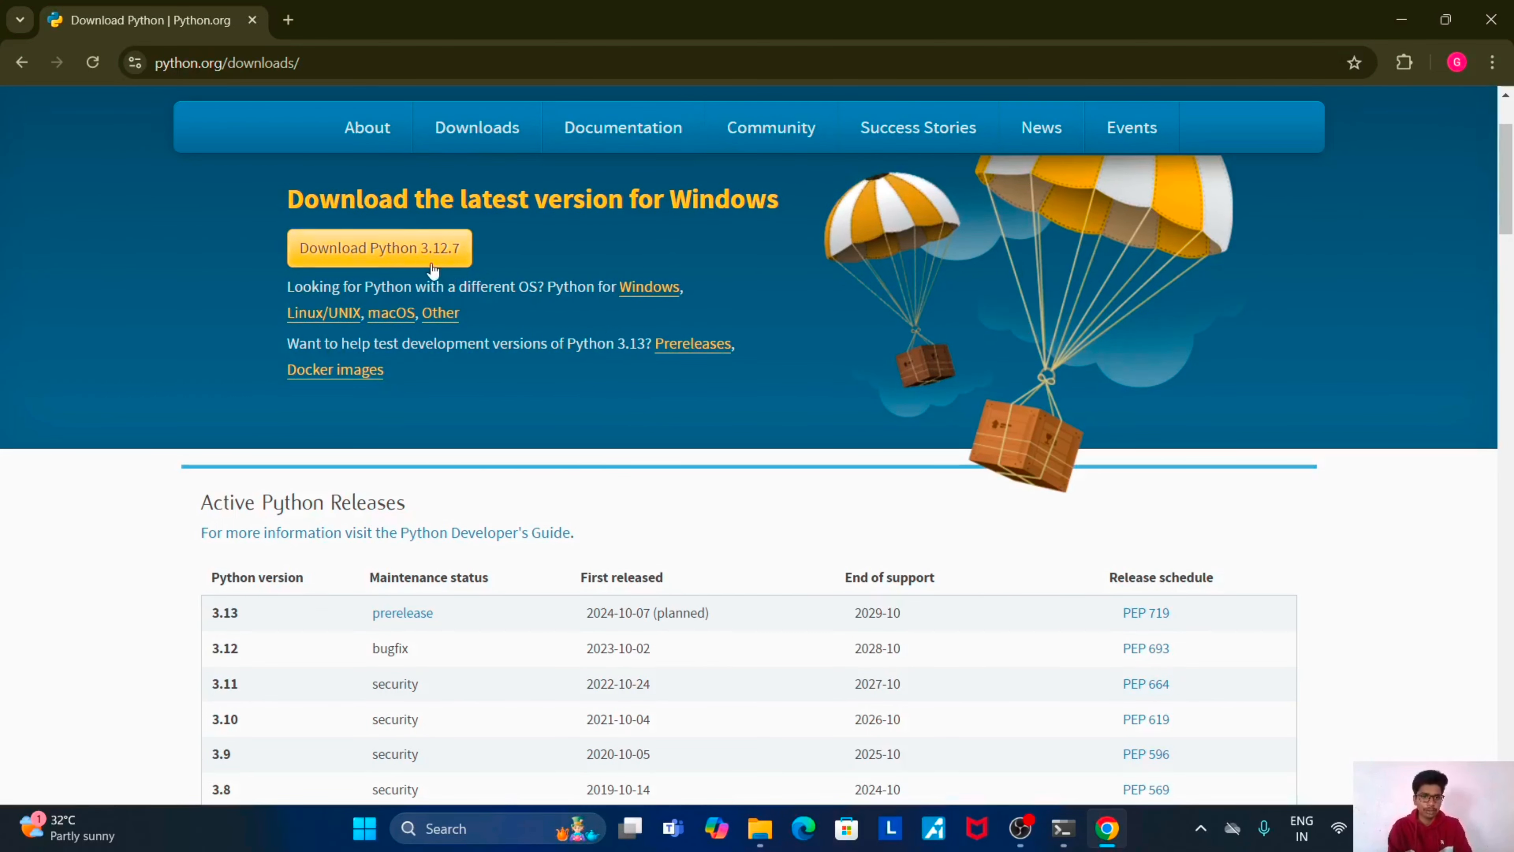
{"action": "left_click", "coordinate": [372, 249]}
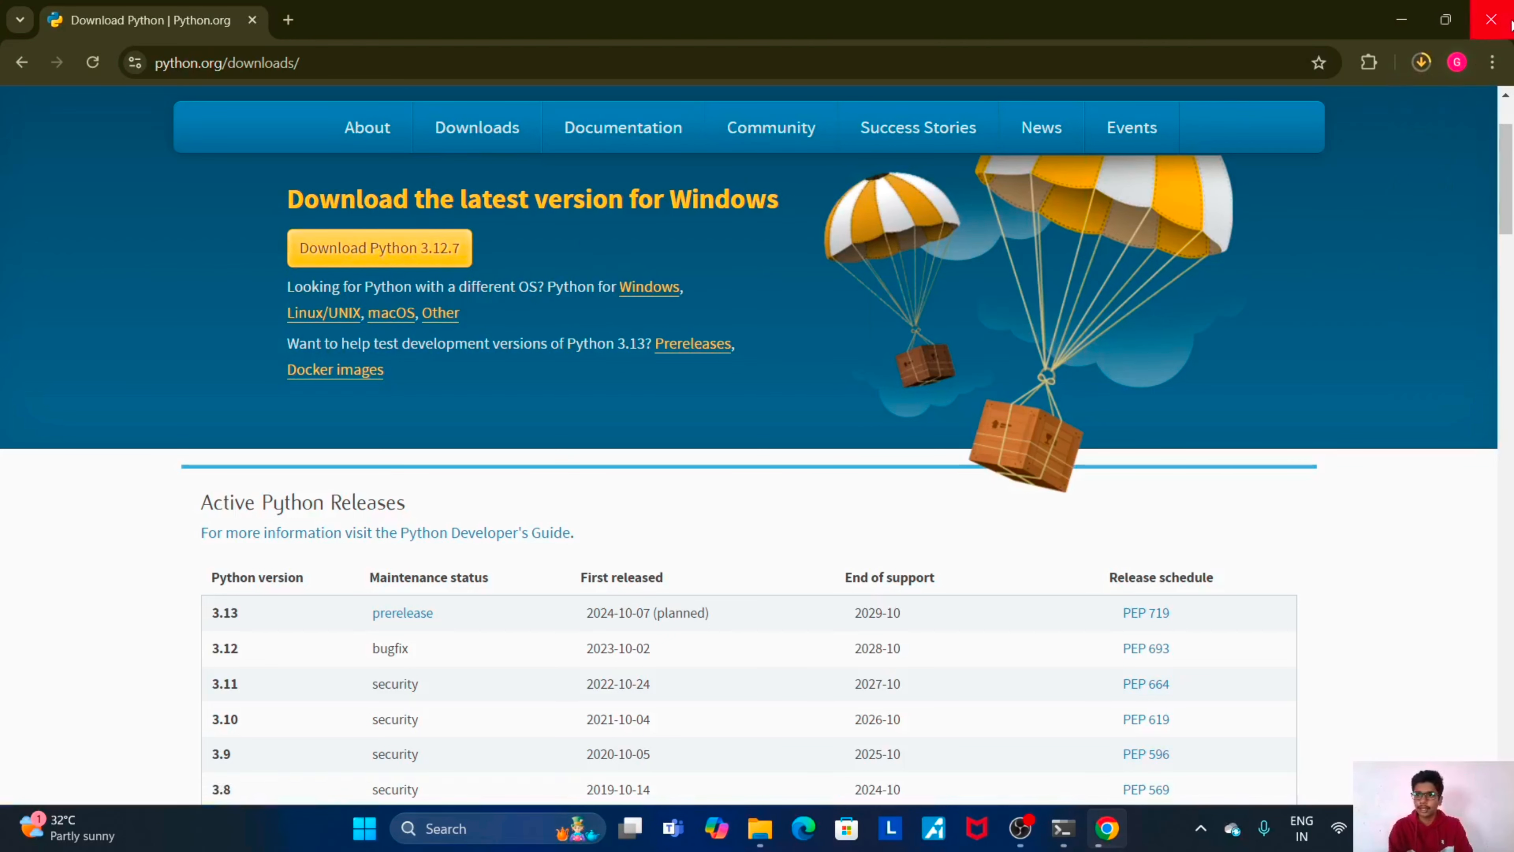
{"action": "left_click", "coordinate": [1421, 62]}
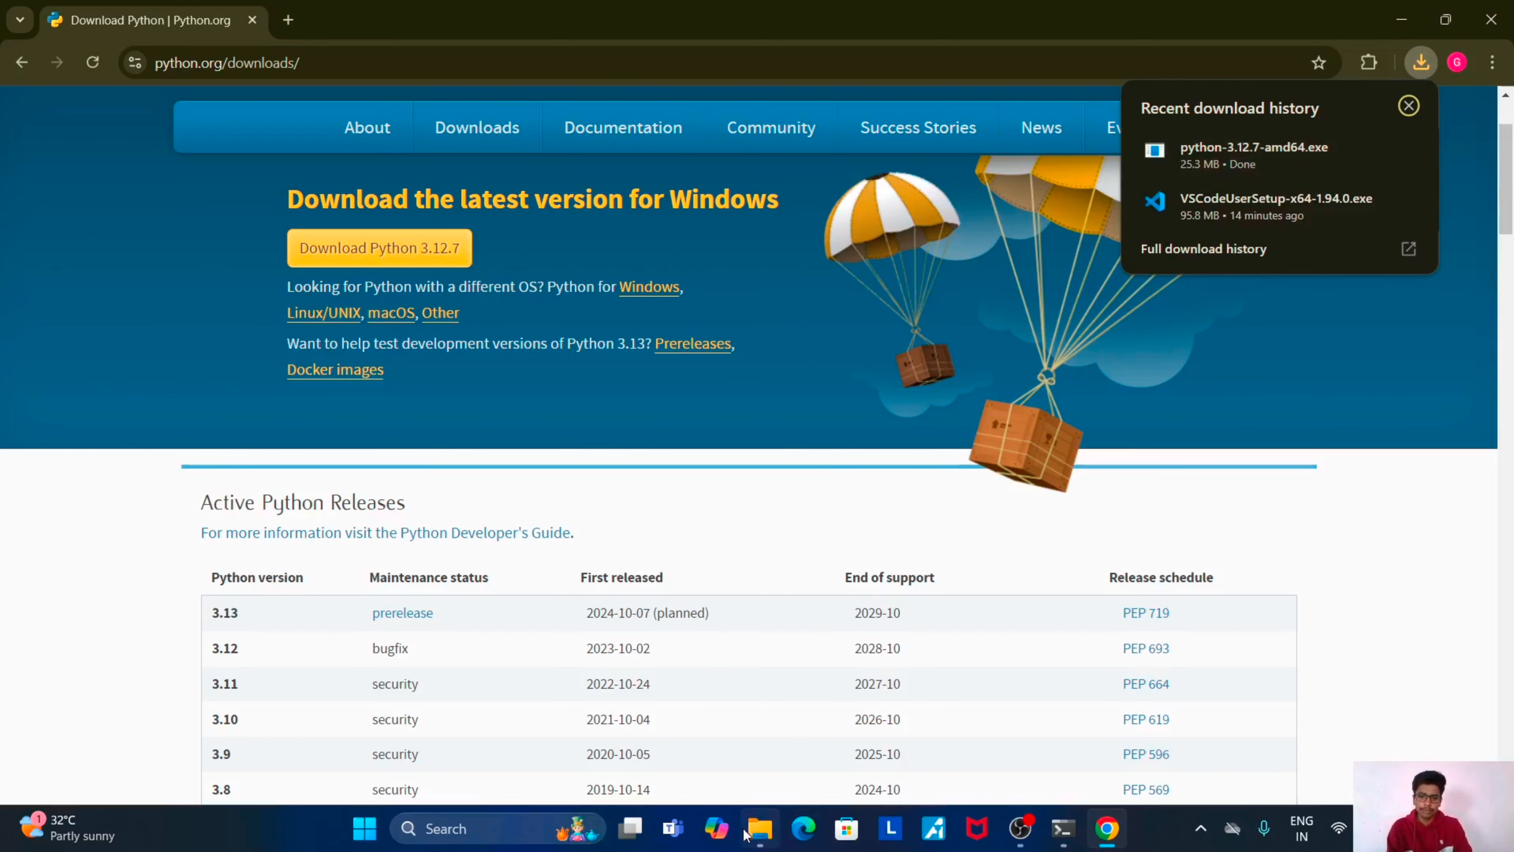
Run python-3.12.7-amd64 from the Downloads folder in File Explorer, install Python with the default settings and close the setup.
{"action": "left_click", "coordinate": [759, 832]}
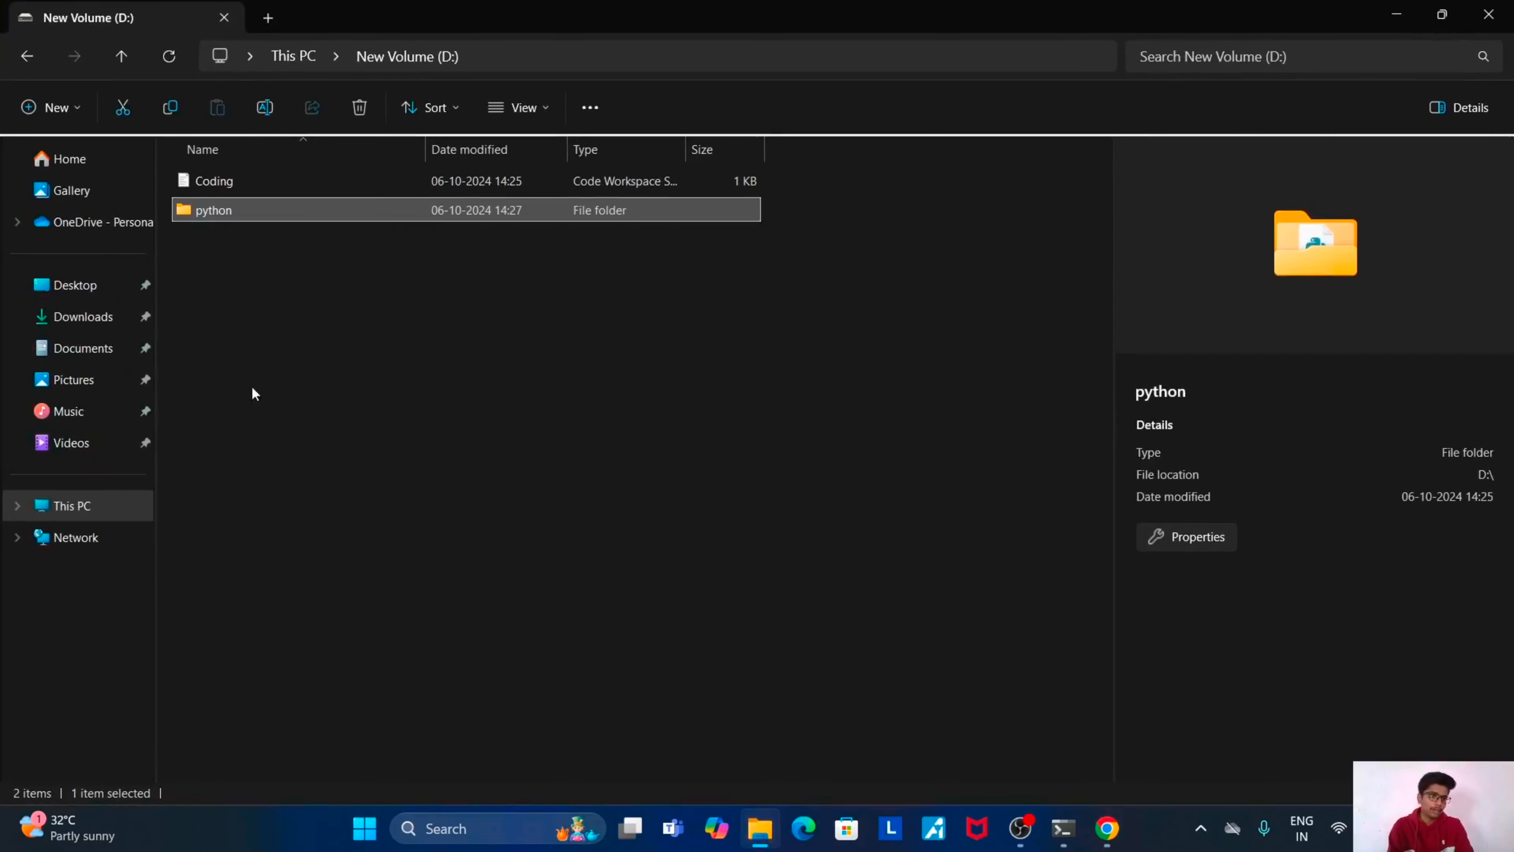
{"action": "left_click", "coordinate": [87, 322]}
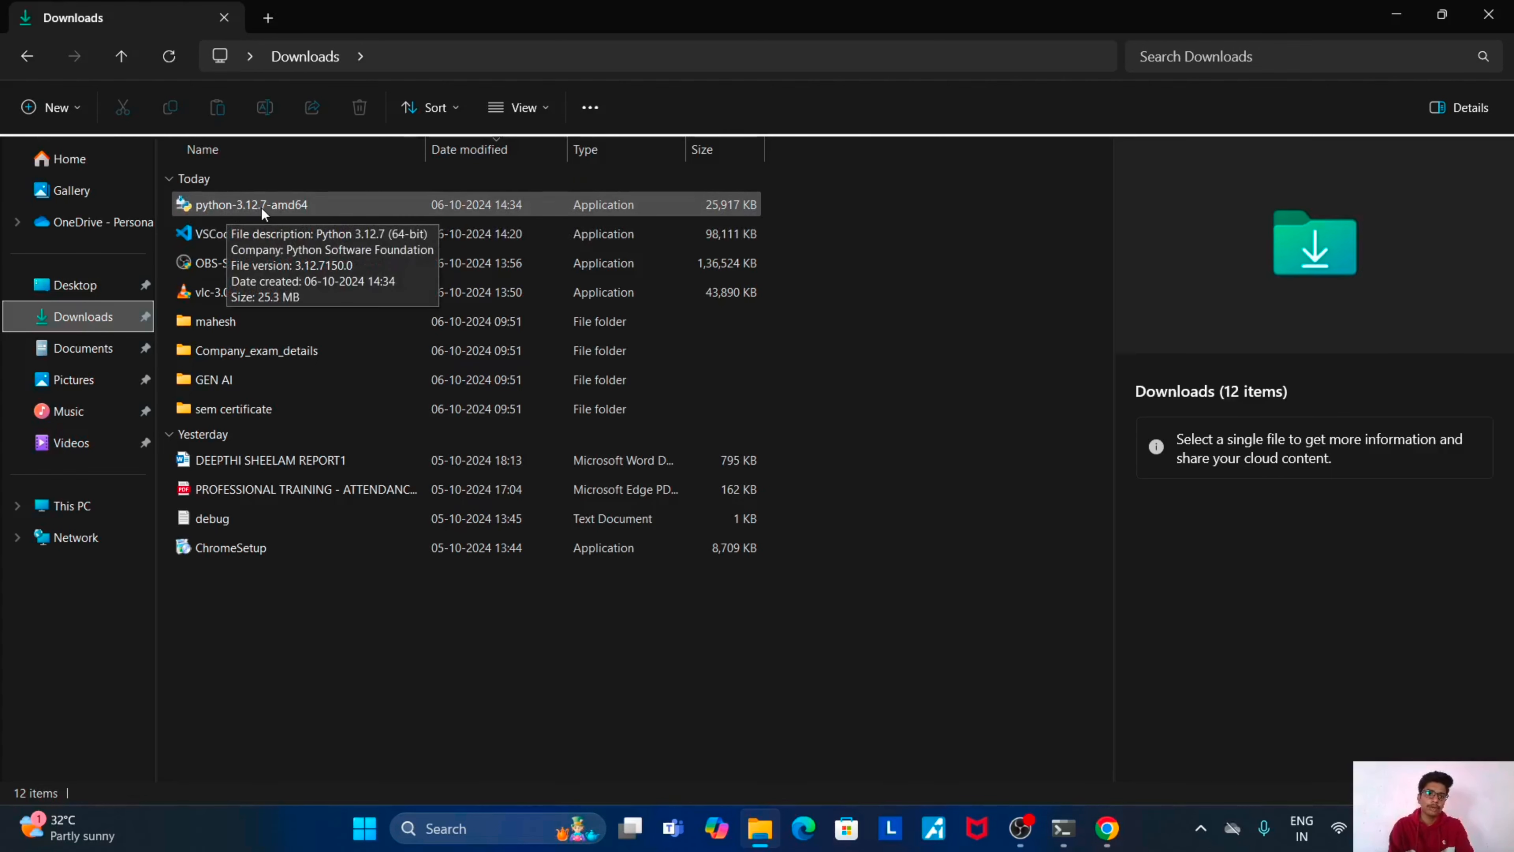
{"action": "double_click", "coordinate": [309, 210]}
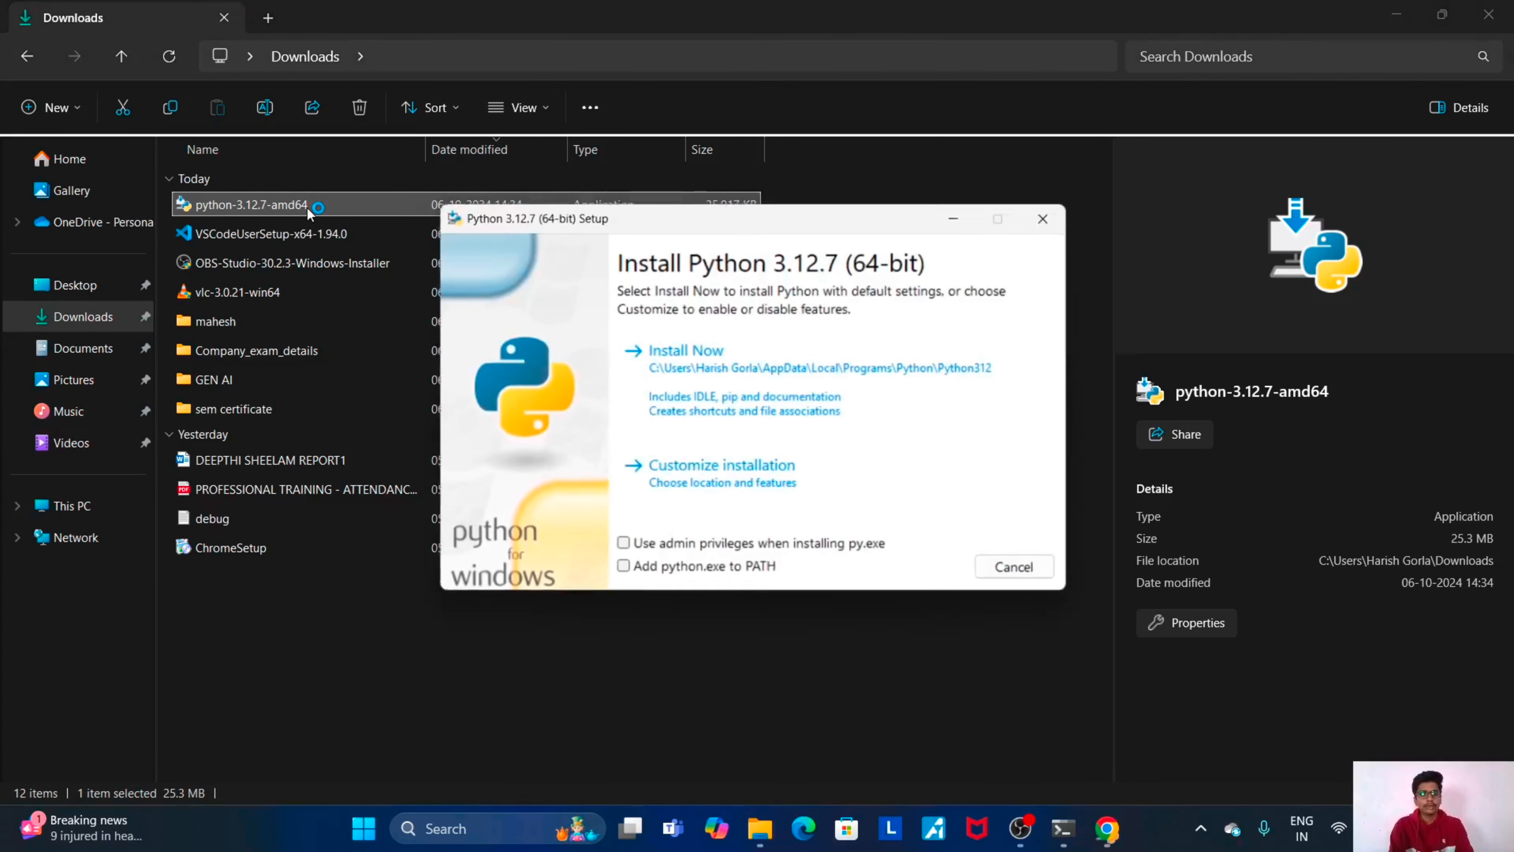
{"action": "left_click", "coordinate": [730, 379]}
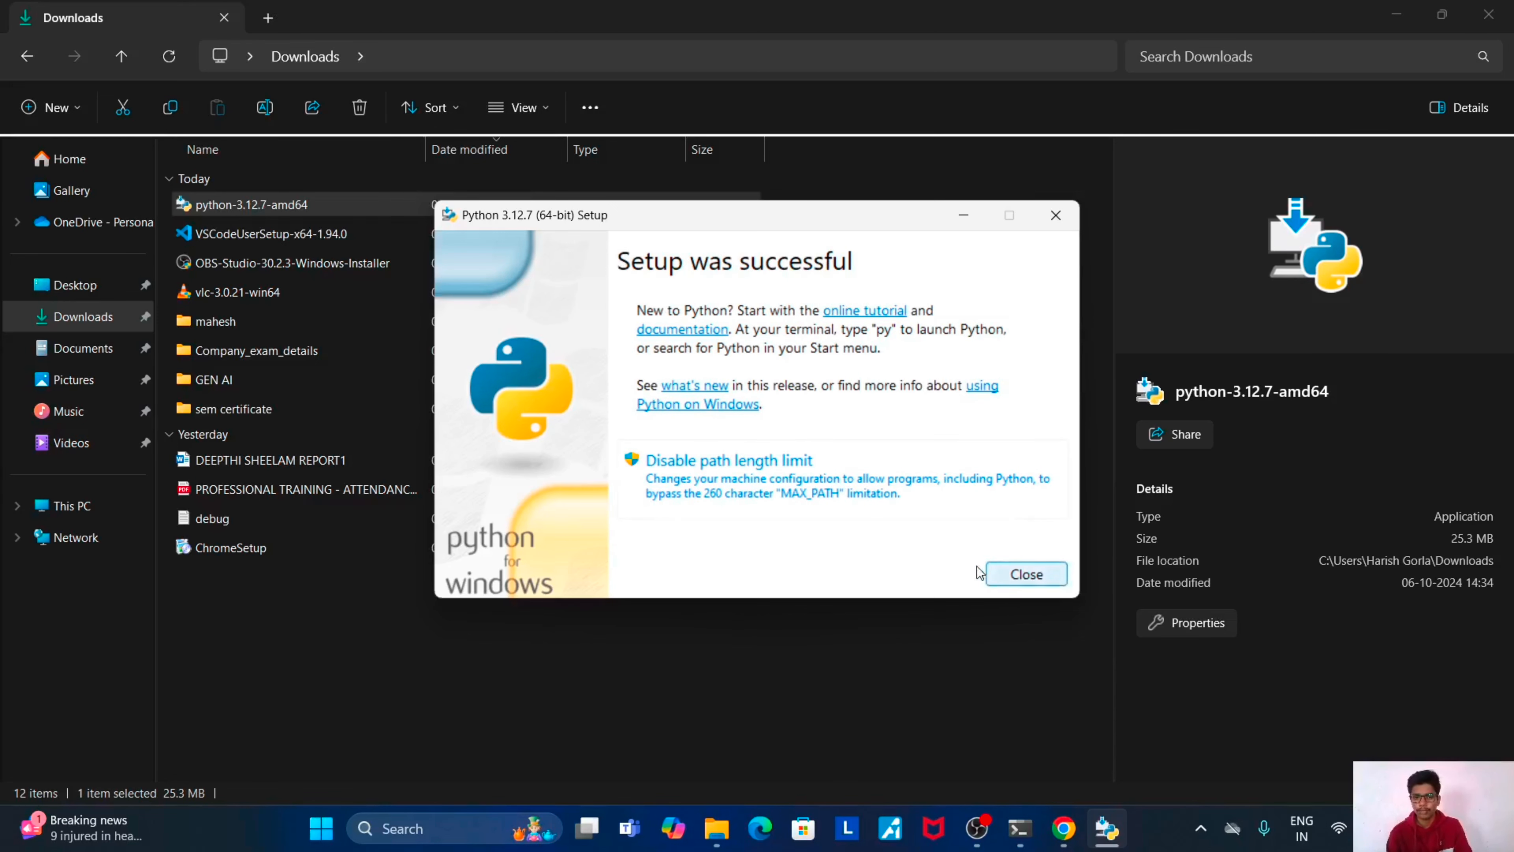
{"action": "left_click", "coordinate": [1026, 575]}
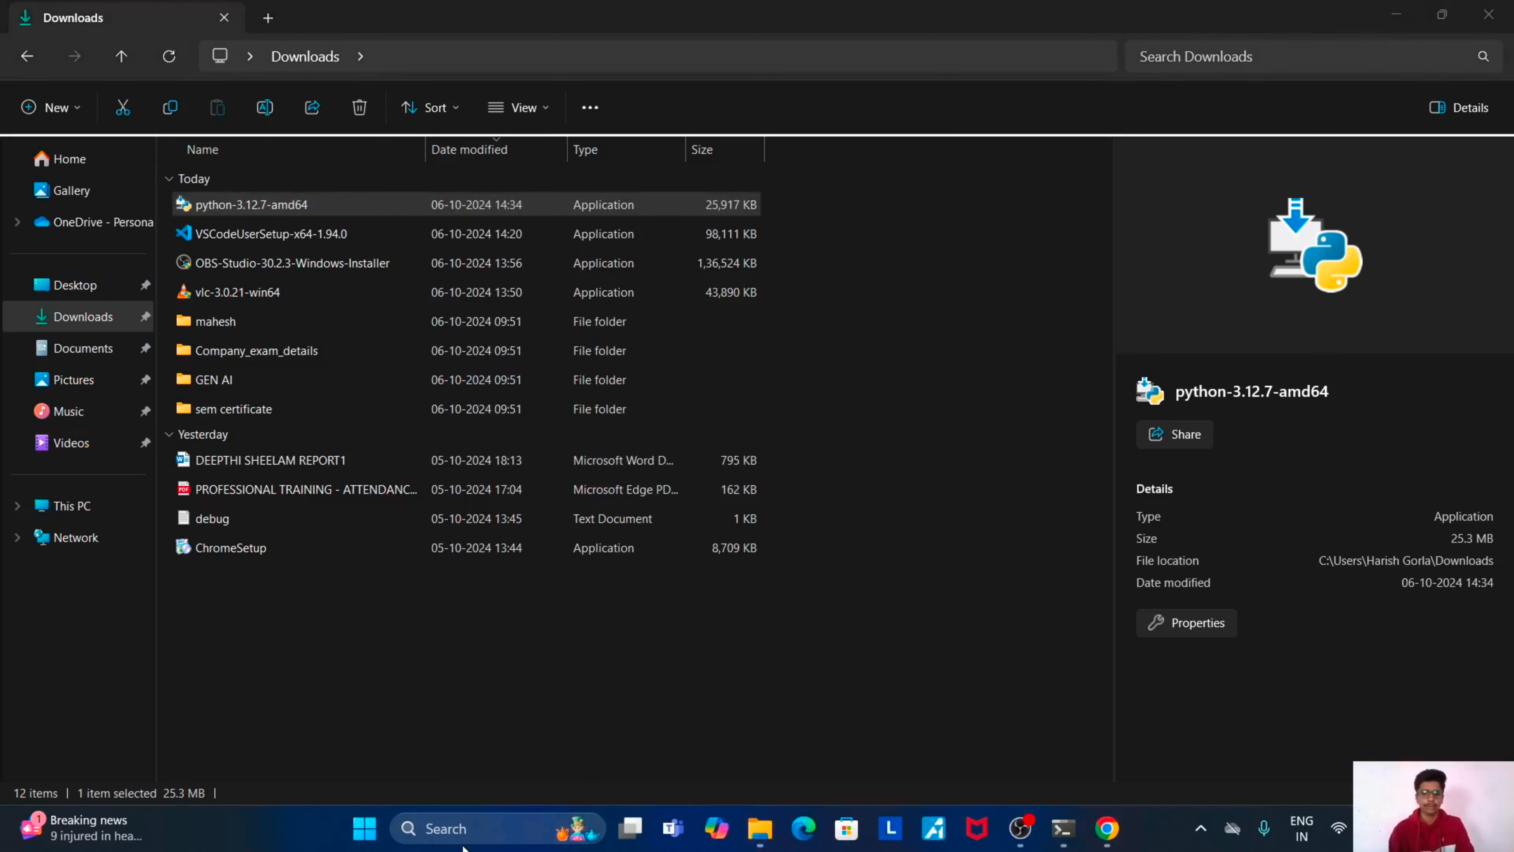
Search Windows for cmd and open a new Command Prompt window.
{"action": "left_click", "coordinate": [463, 829]}
{"action": "type", "text": "cmd"}
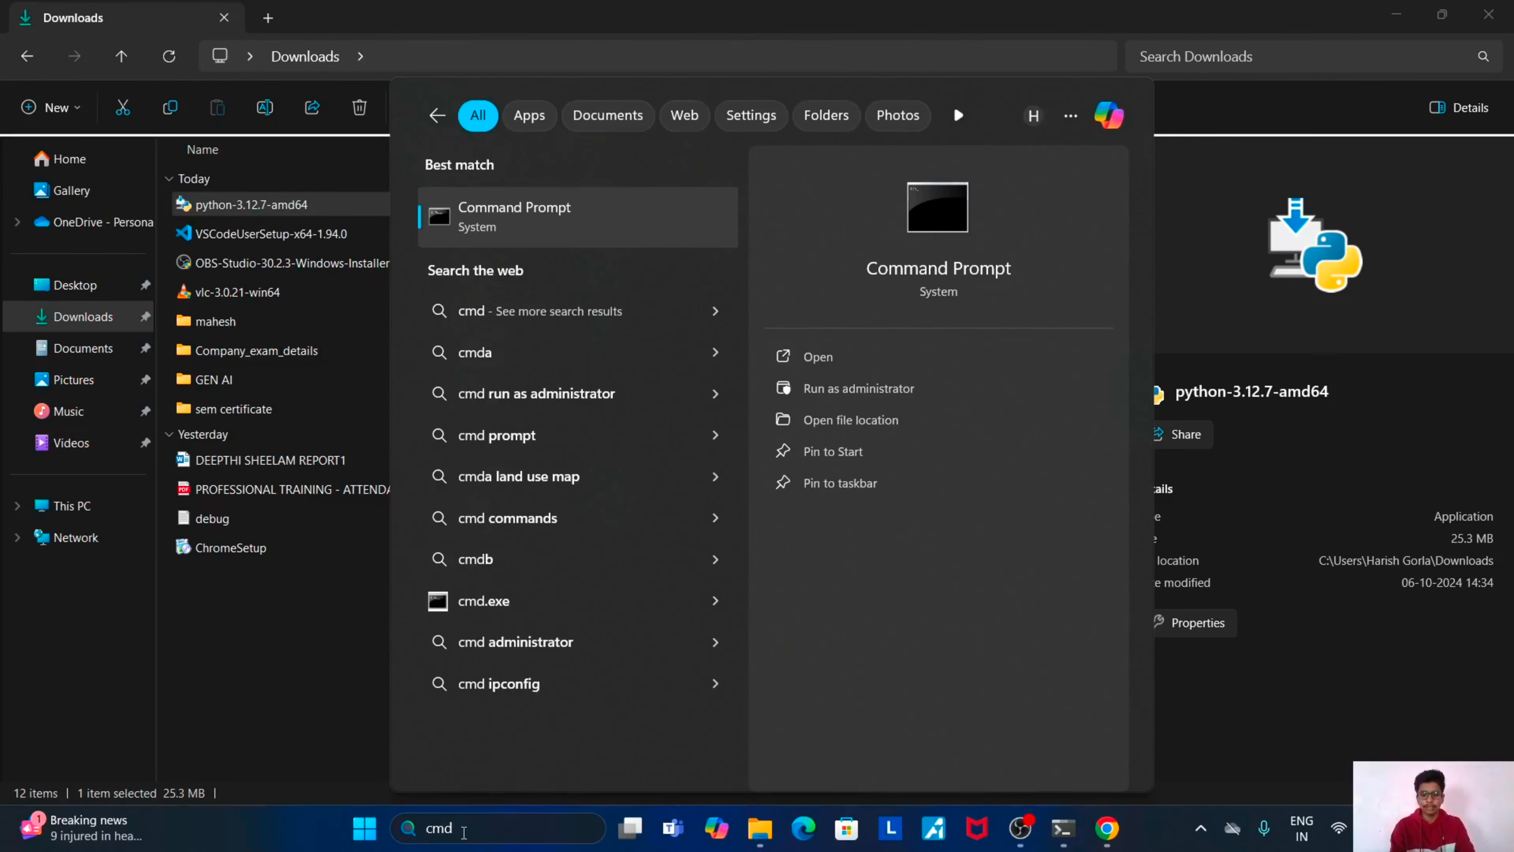
{"action": "key", "text": "Return"}
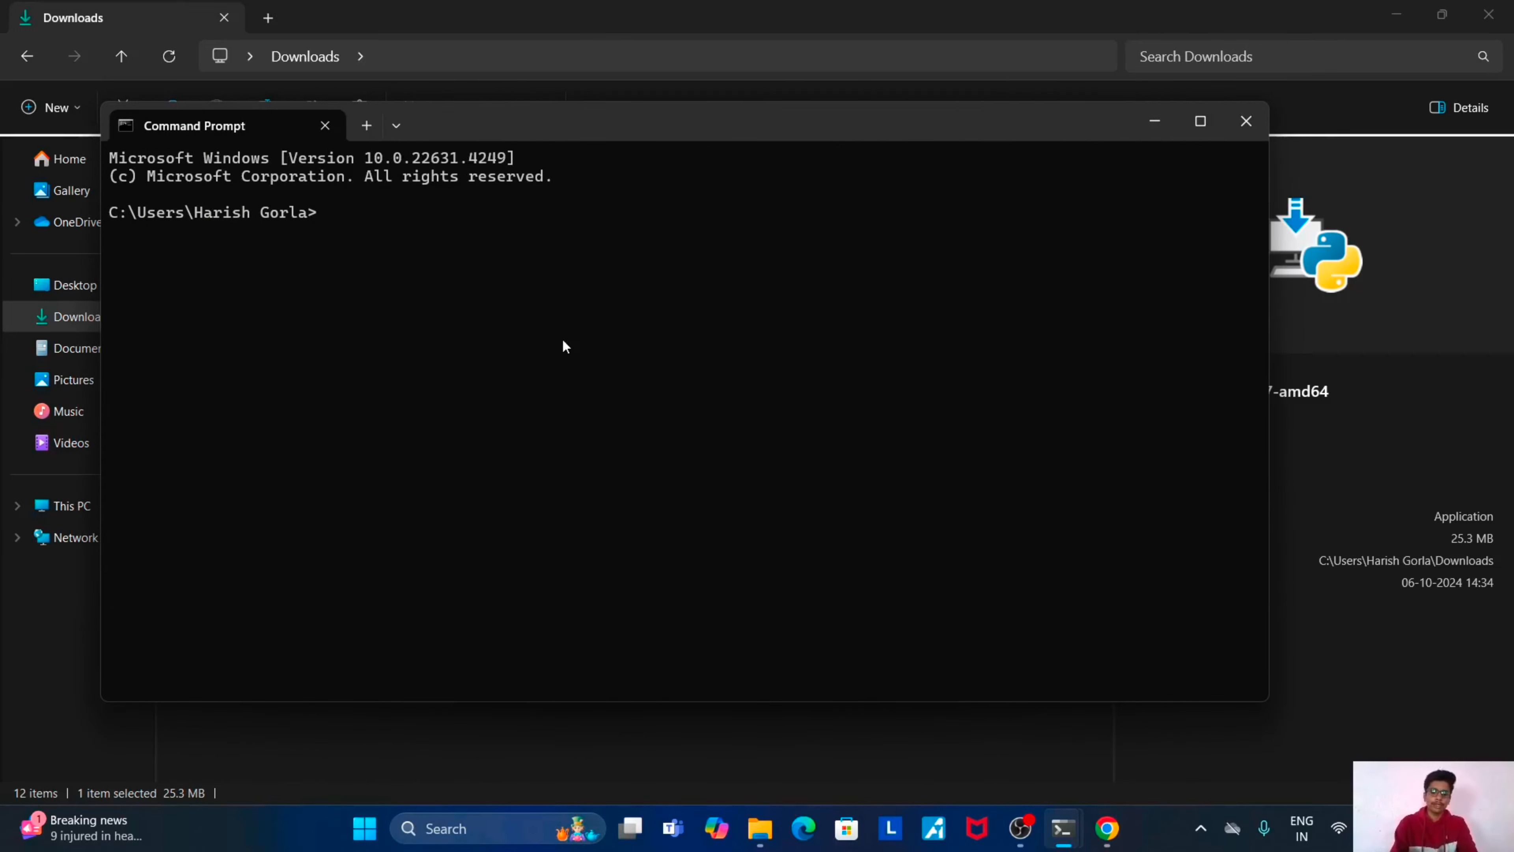
Verify the Python installation by running python --version, highlight the command's output and maximize the Command Prompt window.
{"action": "type", "text": "pytho"}
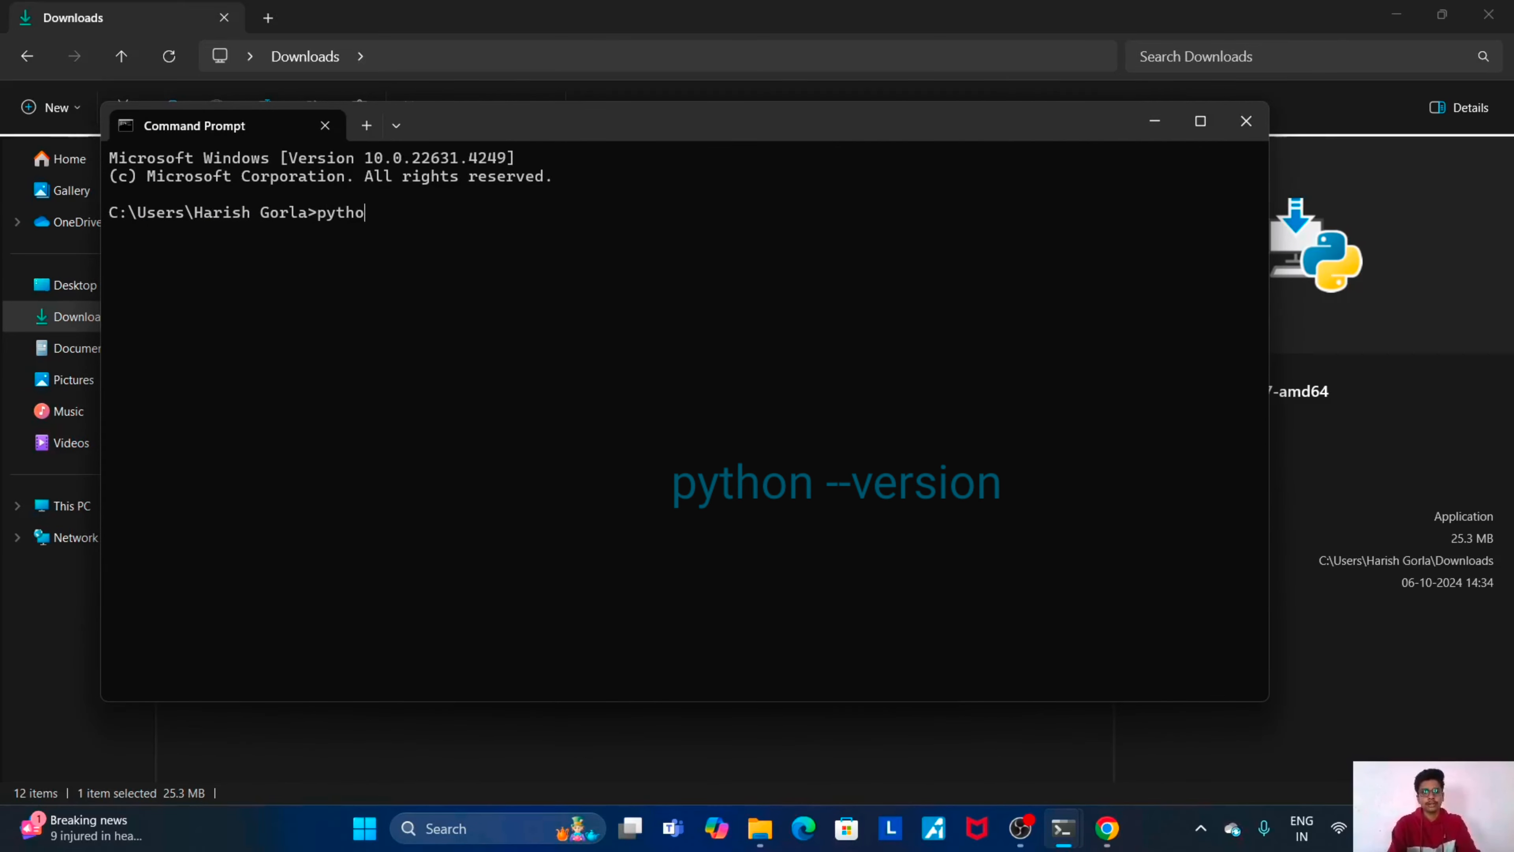
{"action": "type", "text": "n --"}
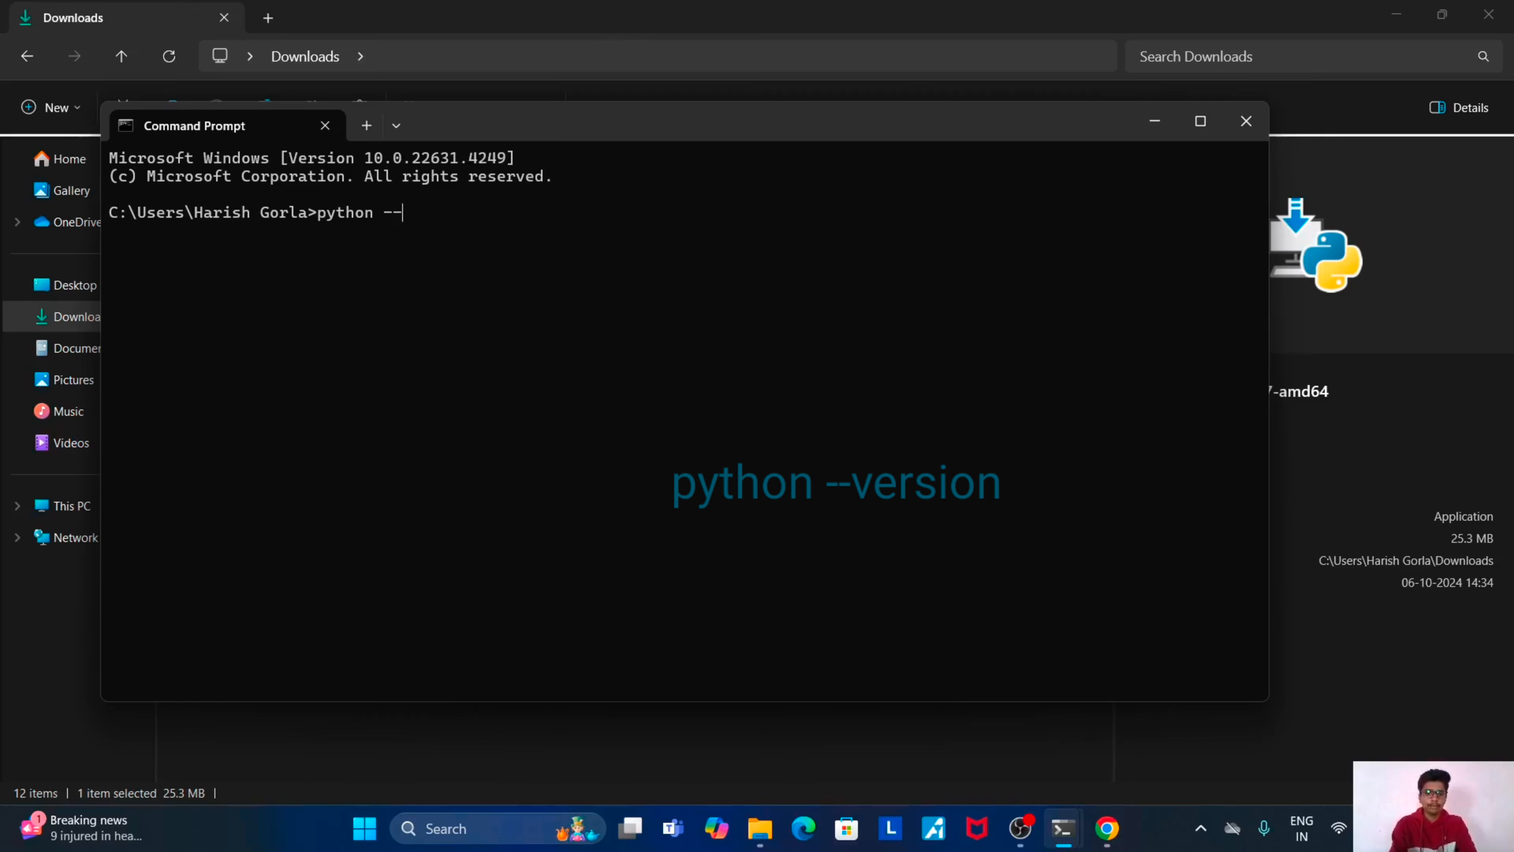
{"action": "type", "text": "vesrion"}
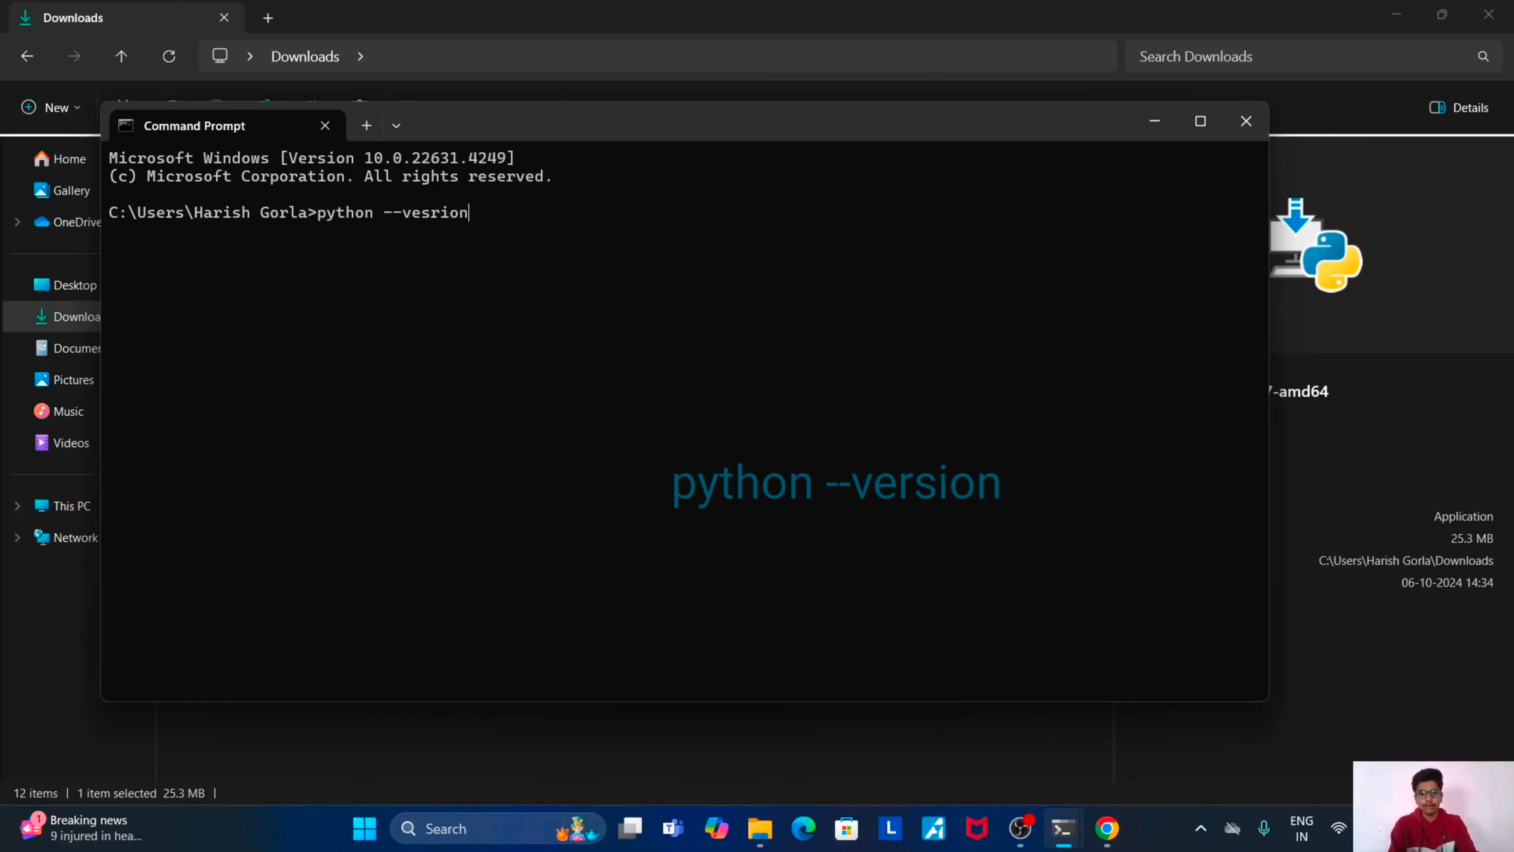
{"action": "key", "text": "BackSpace"}
{"action": "key", "text": "BackSpace"}
{"action": "key", "text": "BackSpace"}
{"action": "key", "text": "BackSpace"}
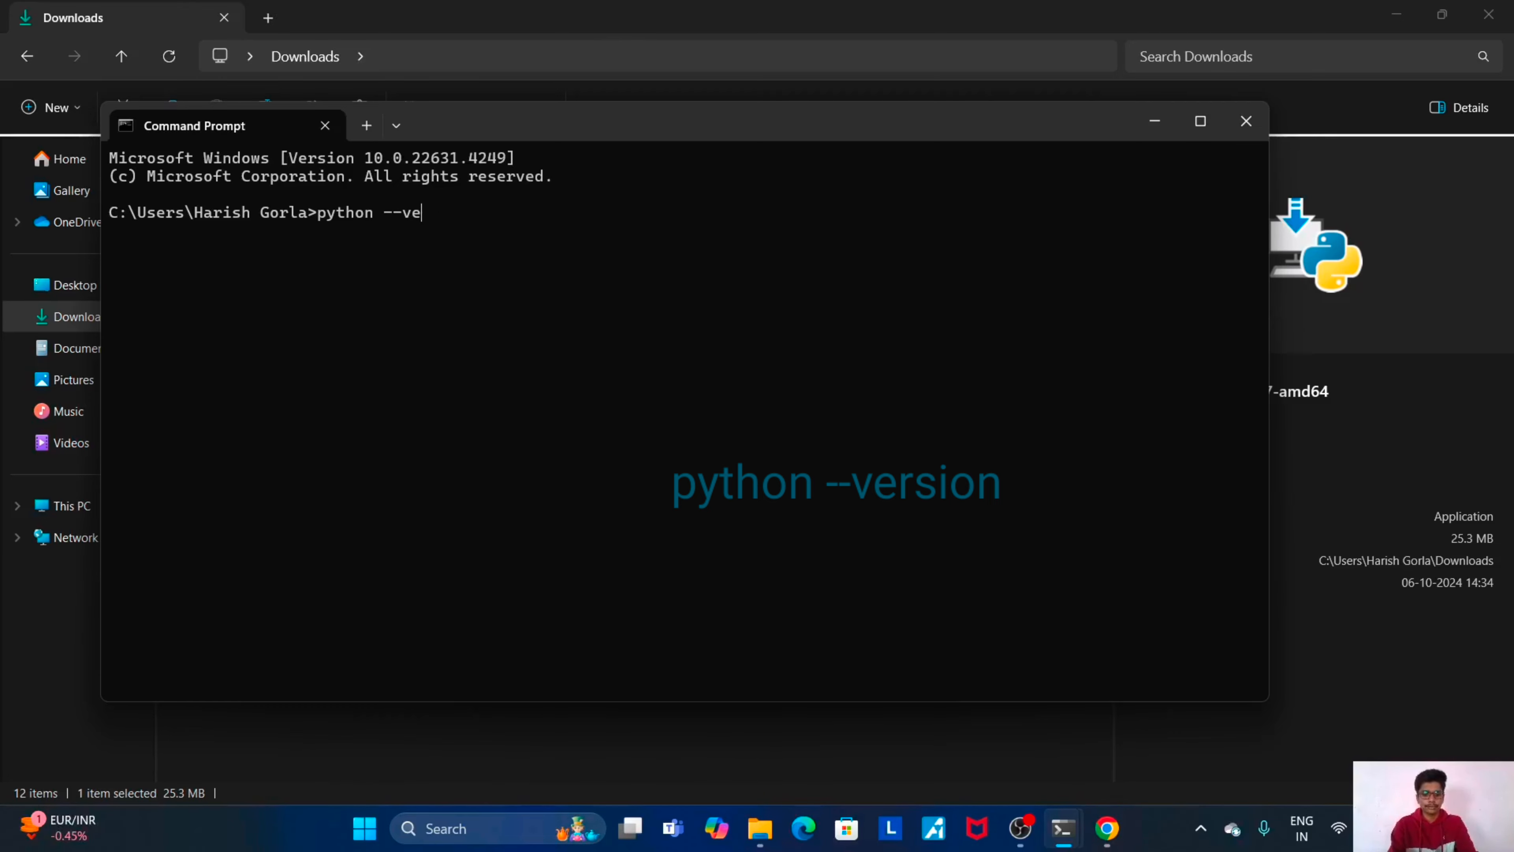
{"action": "type", "text": "rsion"}
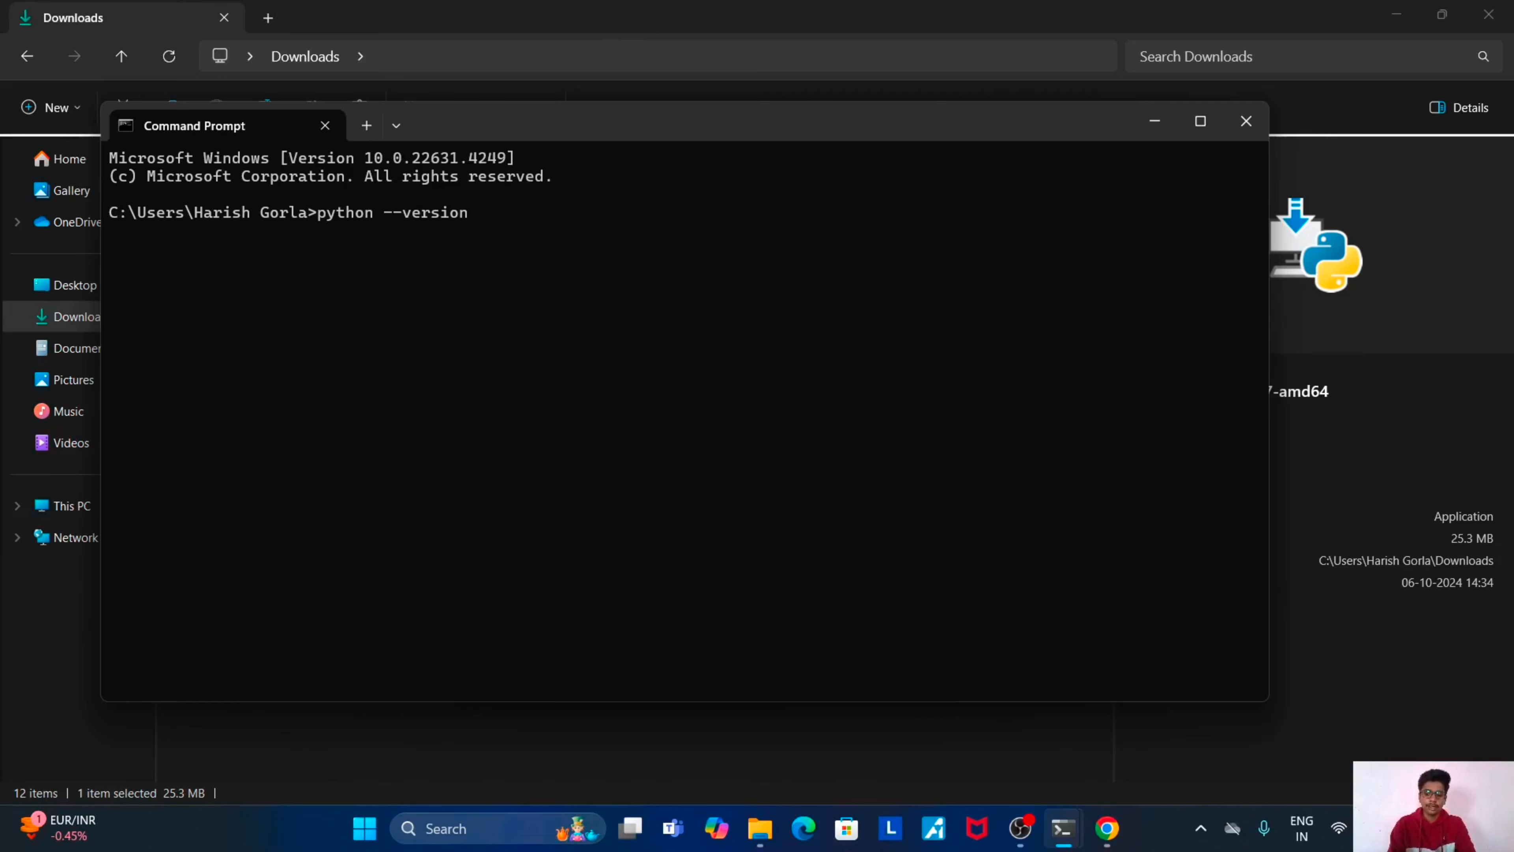
{"action": "key", "text": "Return"}
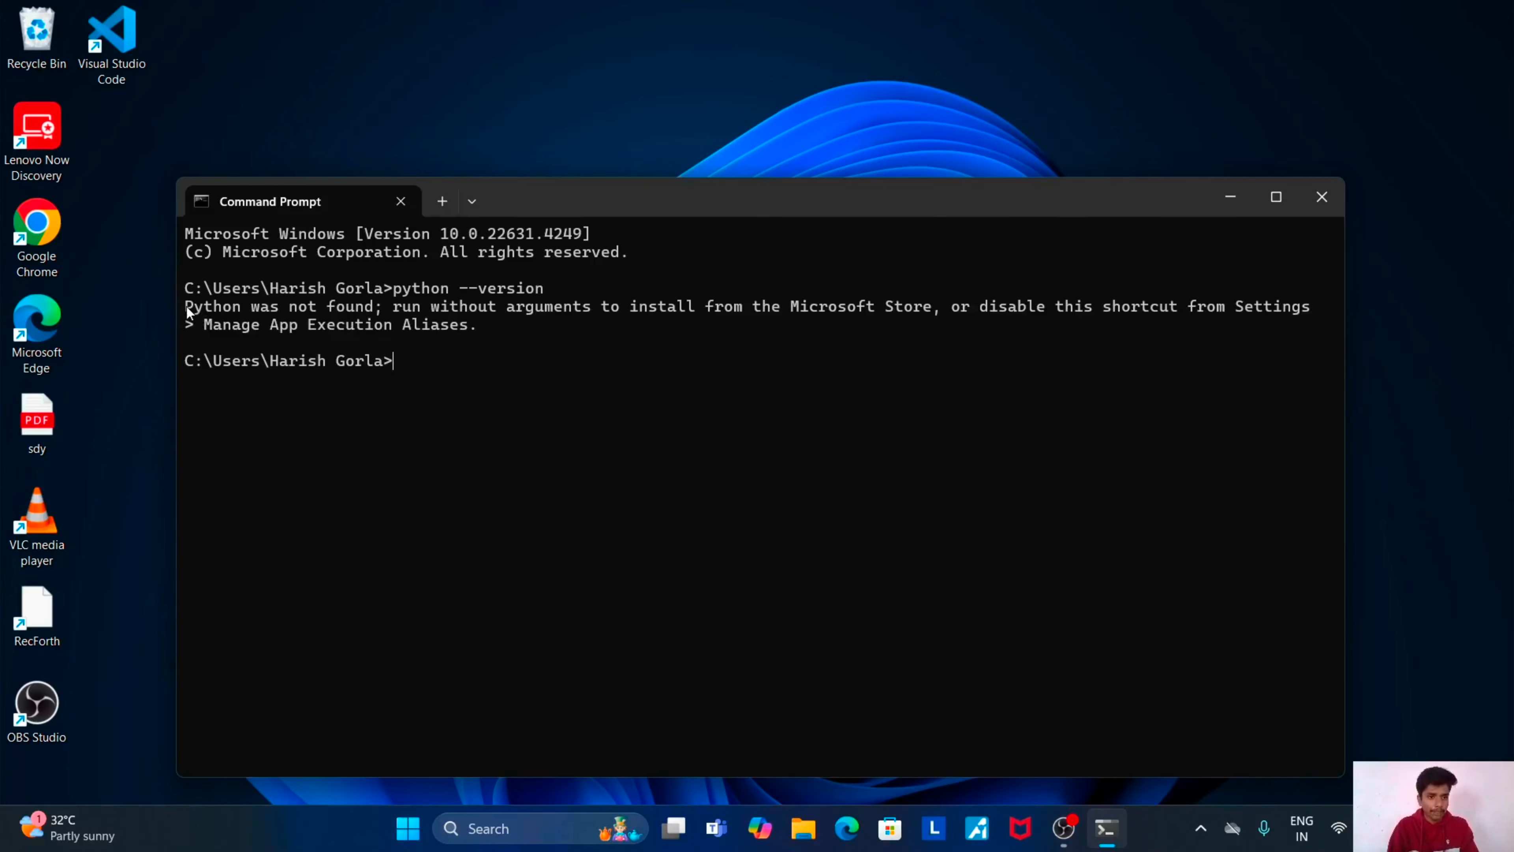
{"action": "left_click_drag", "start_coordinate": [186, 305], "coordinate": [398, 324]}
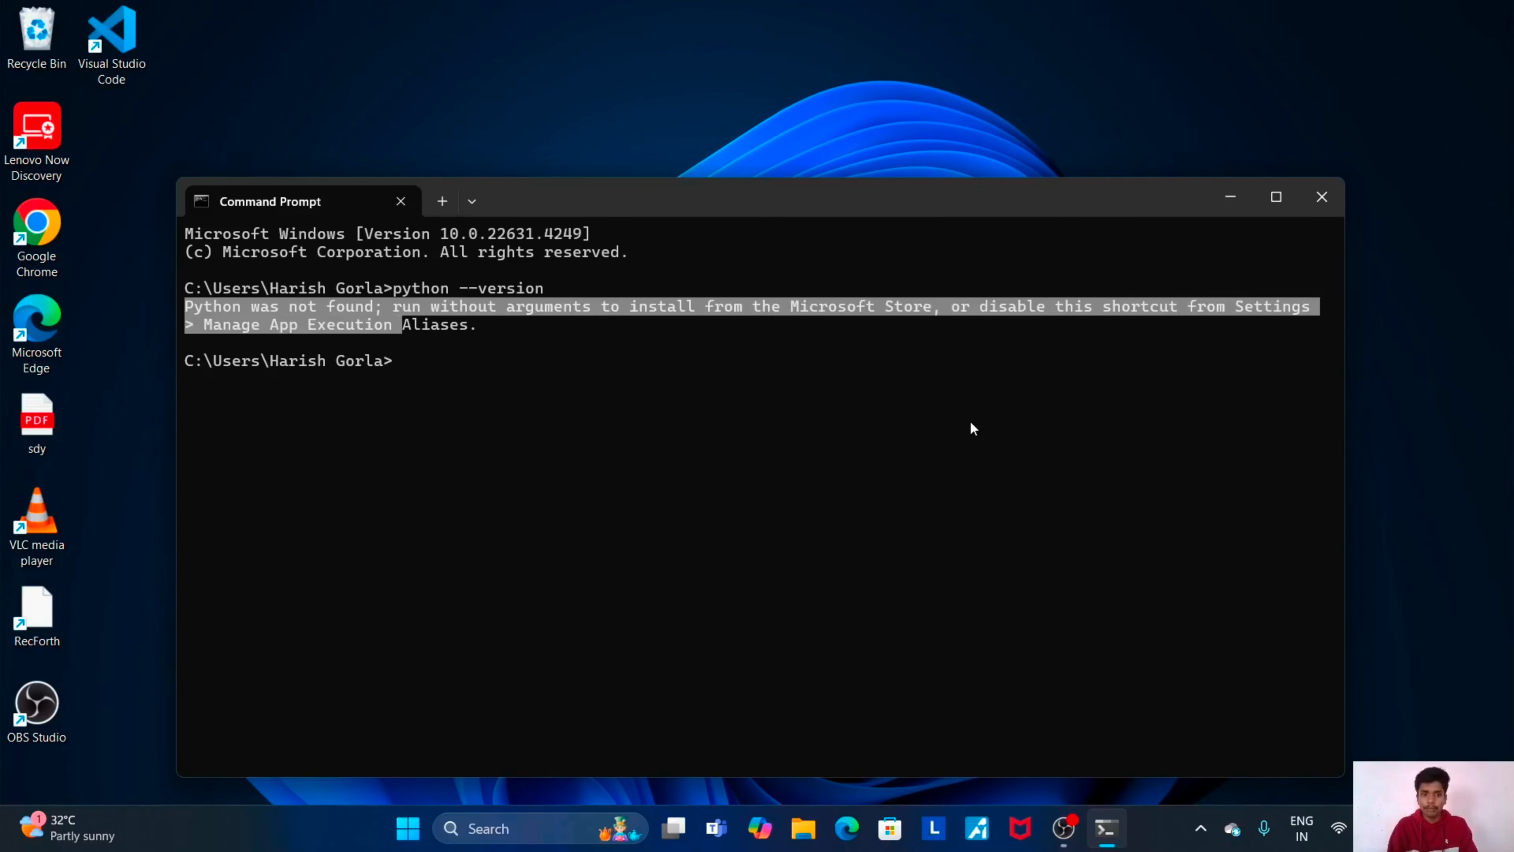
{"action": "left_click", "coordinate": [1276, 196]}
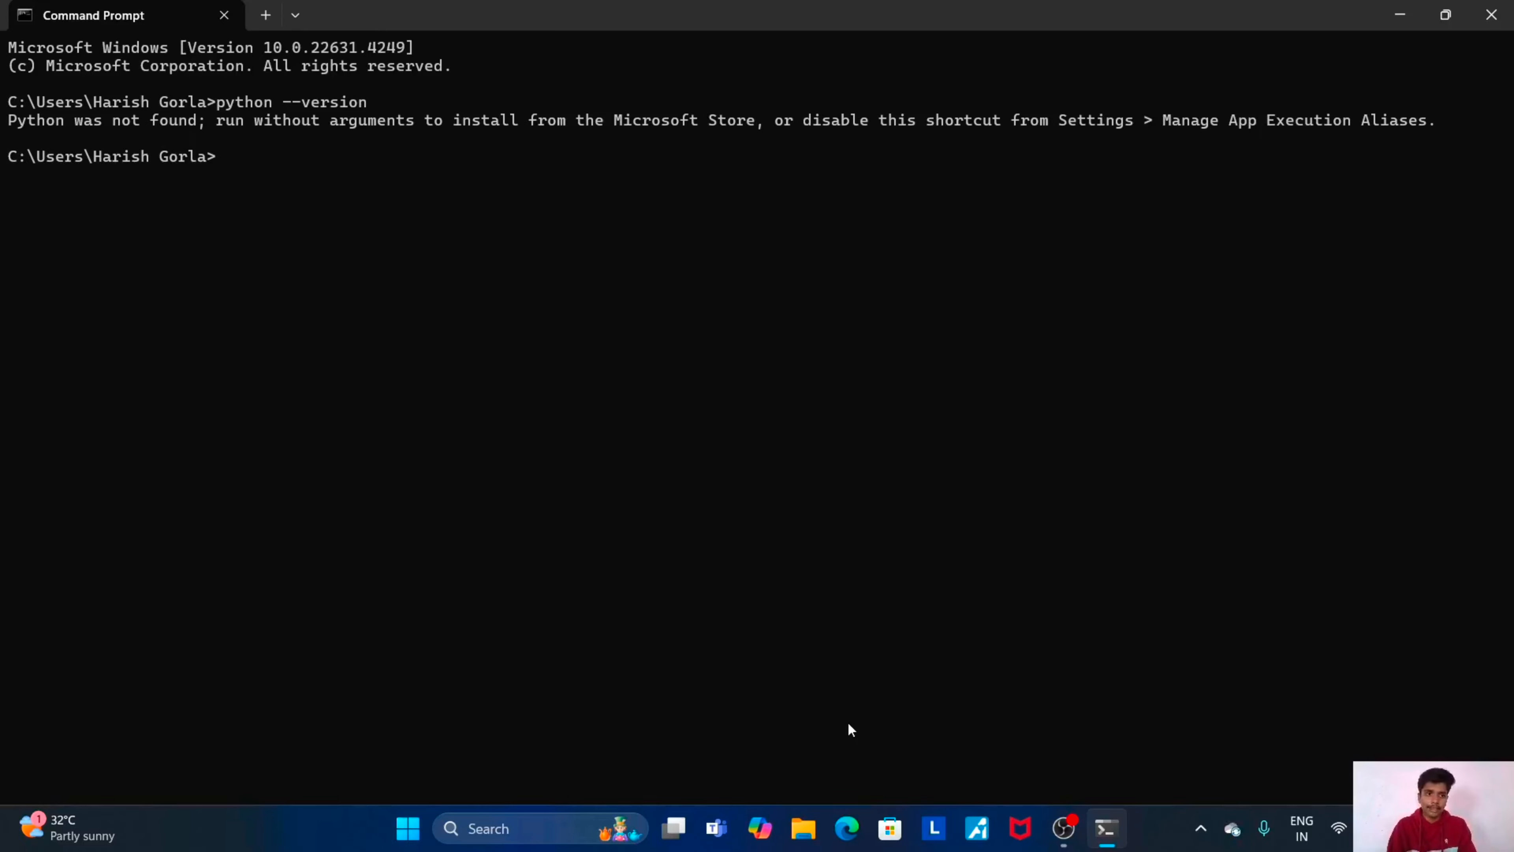
Search Windows for python, open the file location of Python 3.12 (64-bit) and maximize the folder window.
{"action": "left_click", "coordinate": [811, 837]}
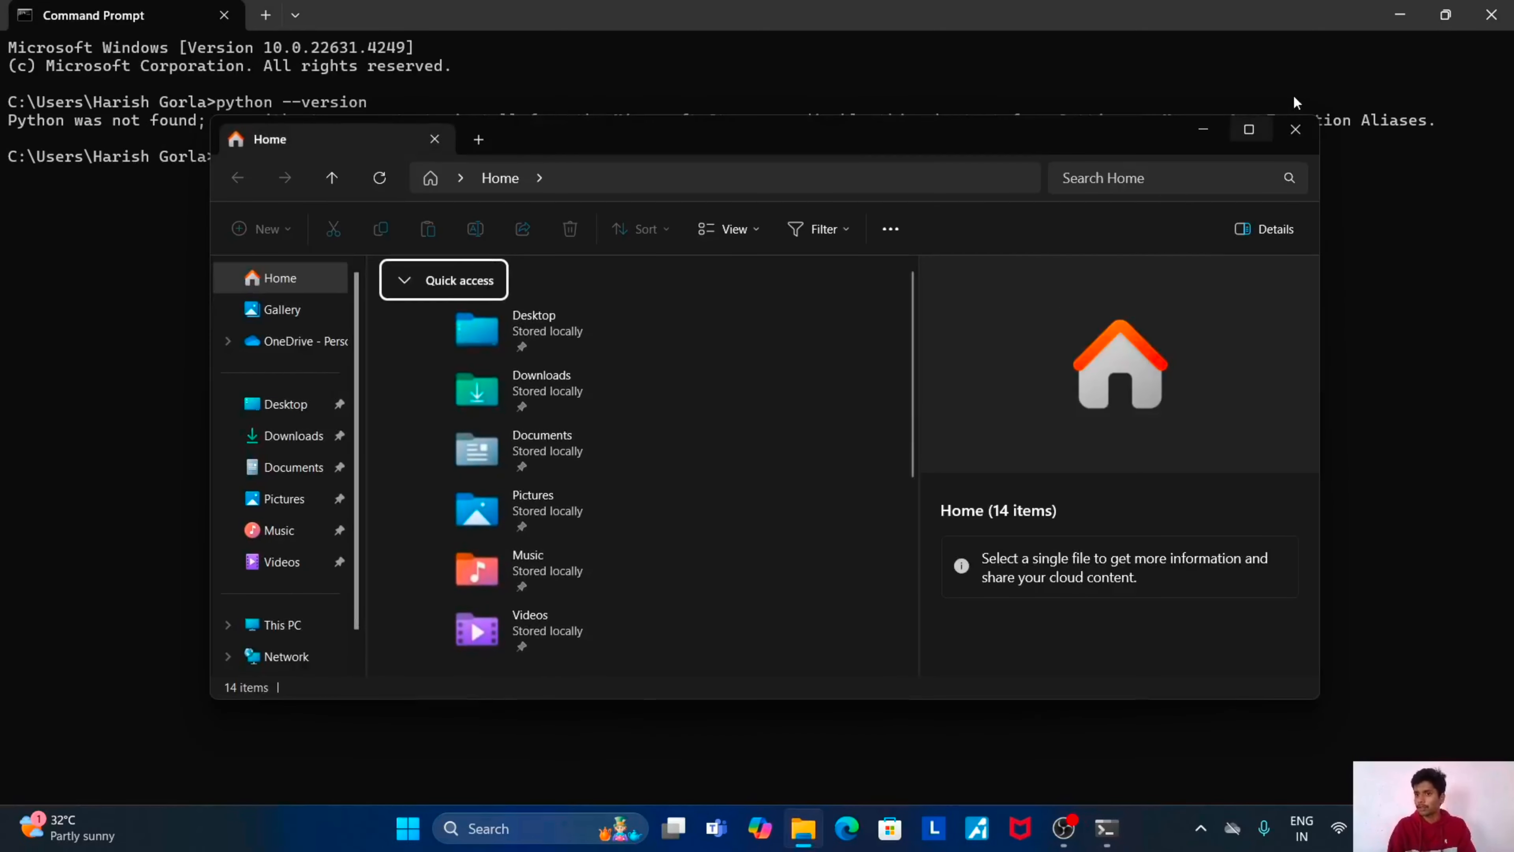
{"action": "left_click", "coordinate": [1294, 130]}
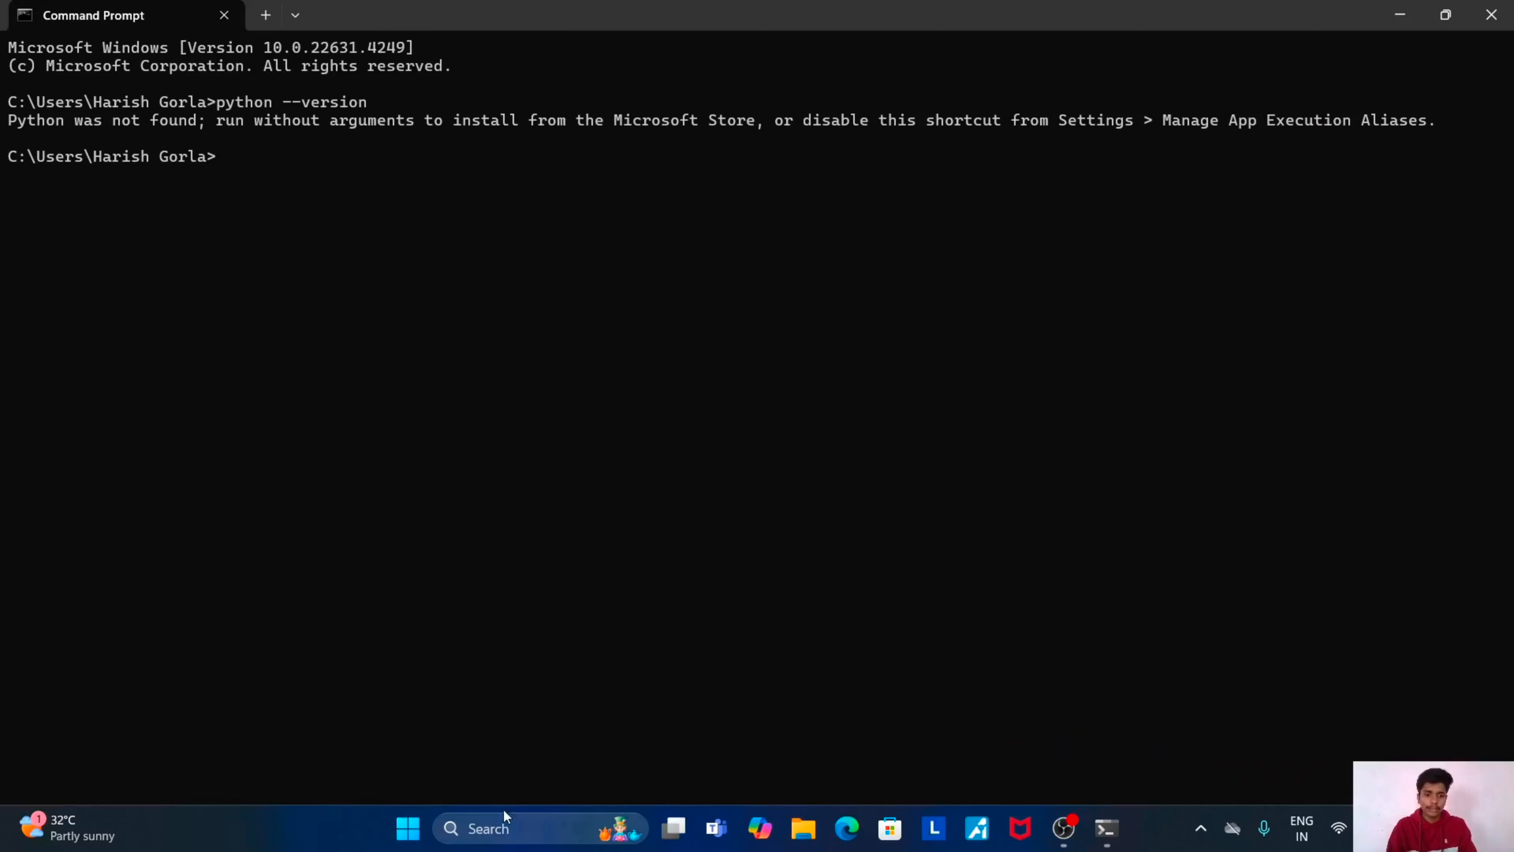
{"action": "left_click", "coordinate": [501, 823]}
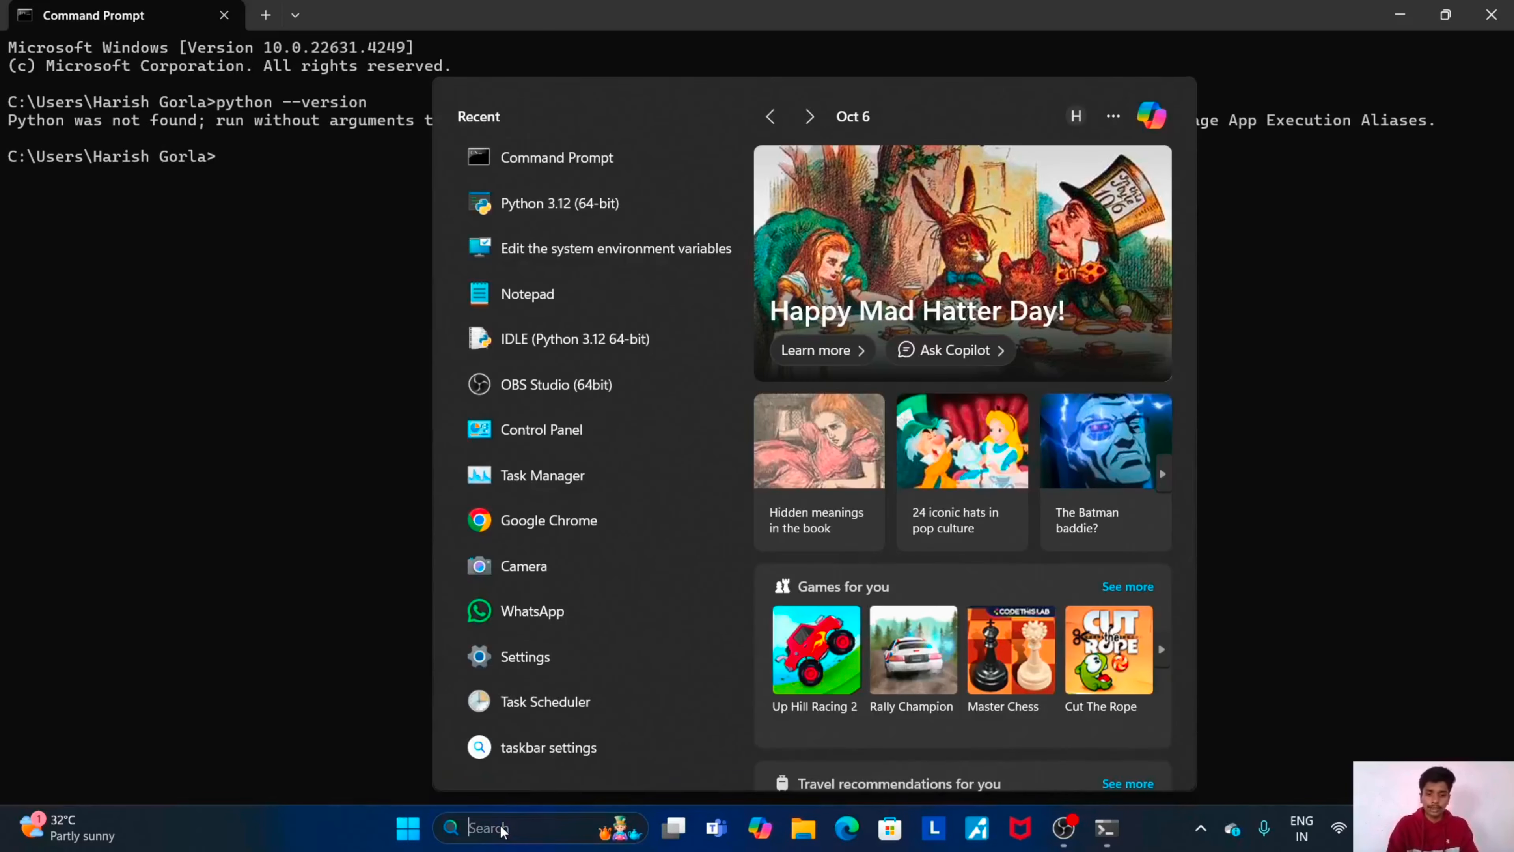
{"action": "type", "text": "python"}
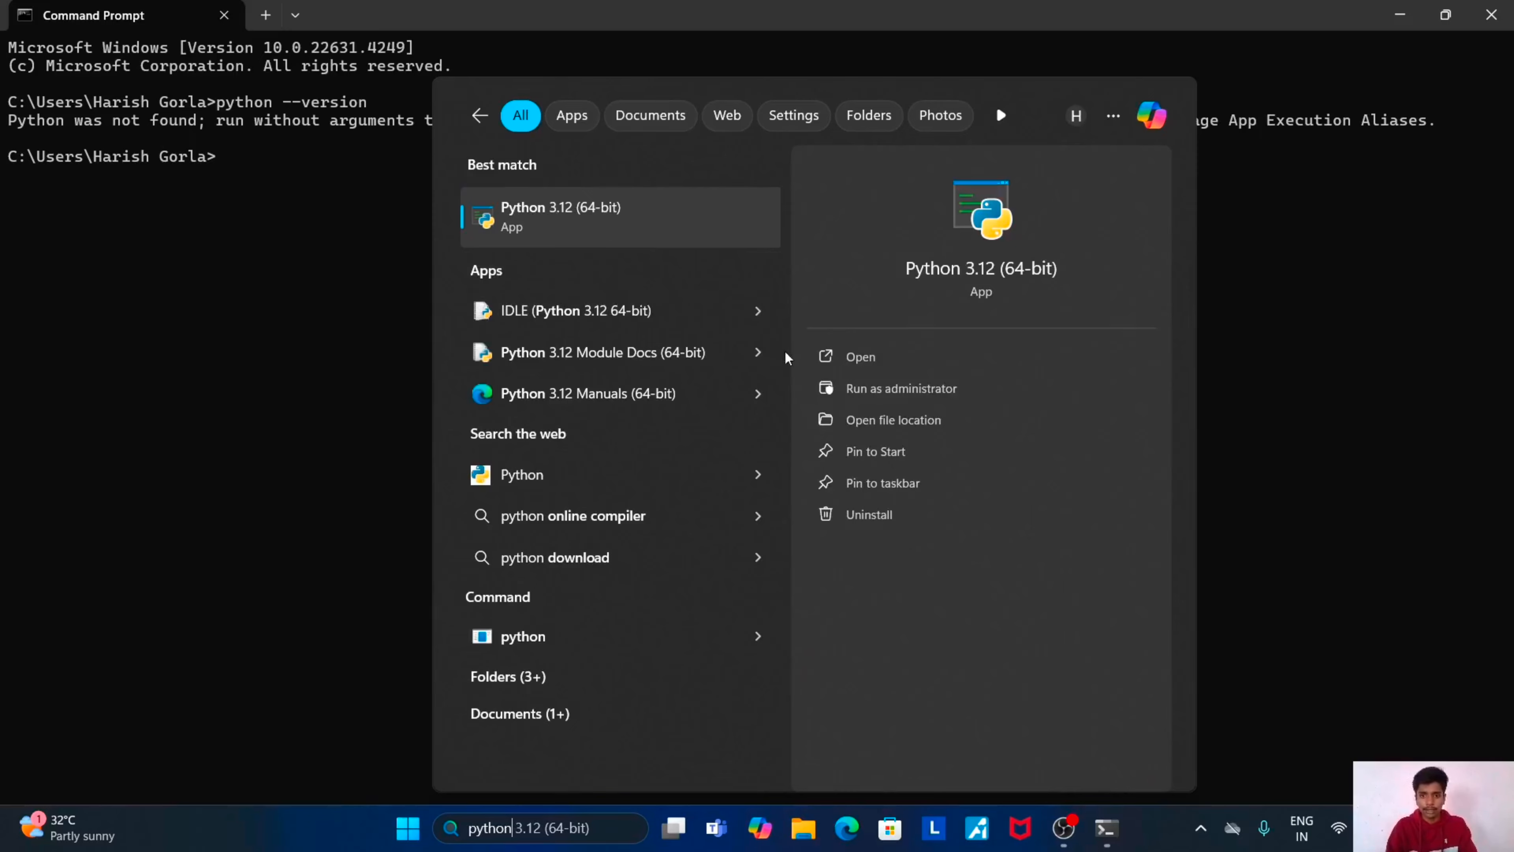
{"action": "right_click", "coordinate": [565, 223]}
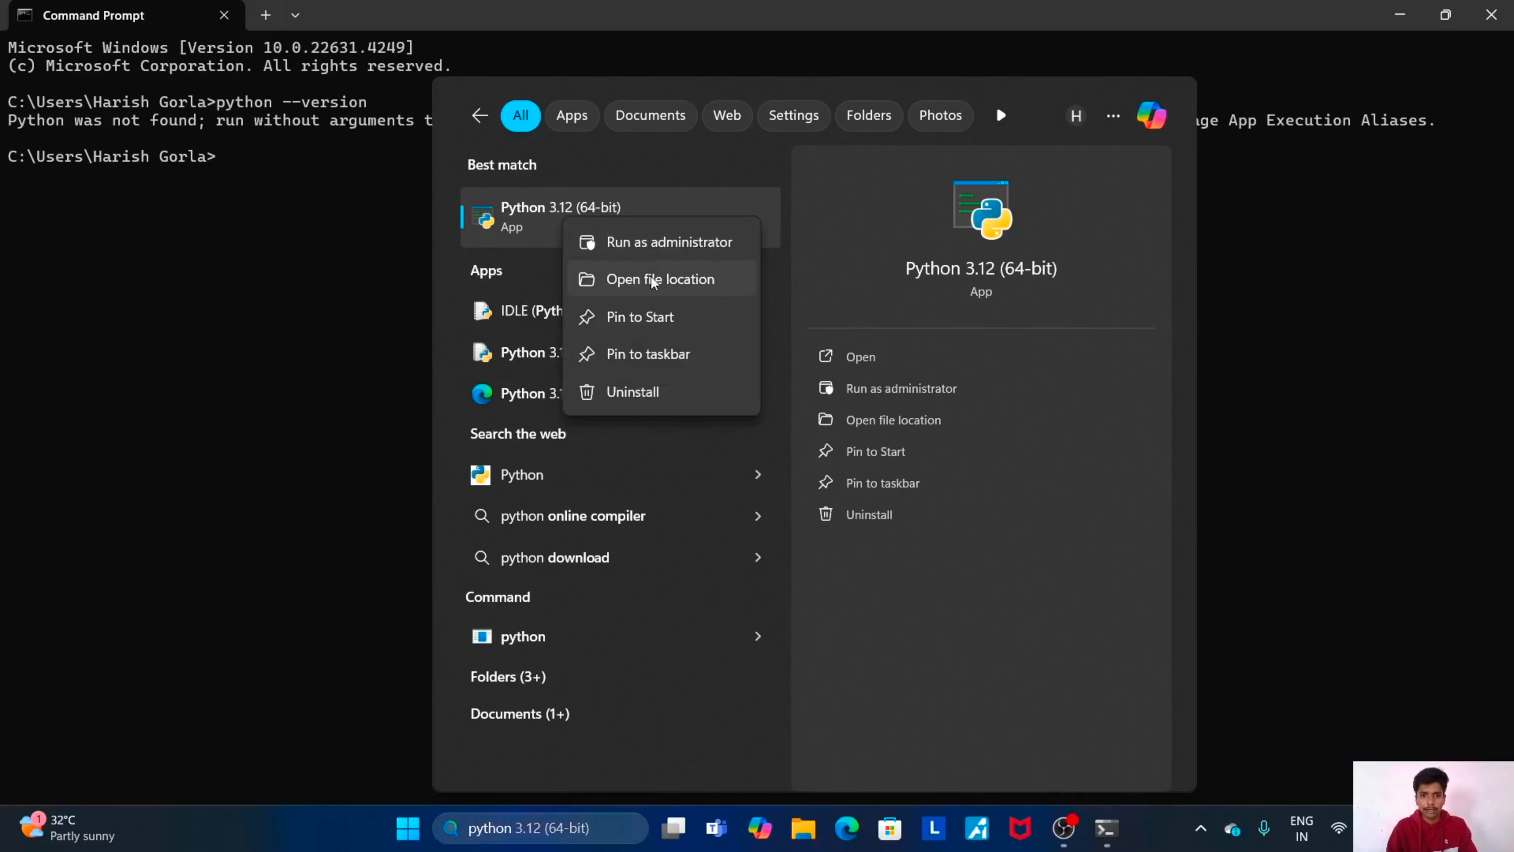
{"action": "left_click", "coordinate": [612, 281]}
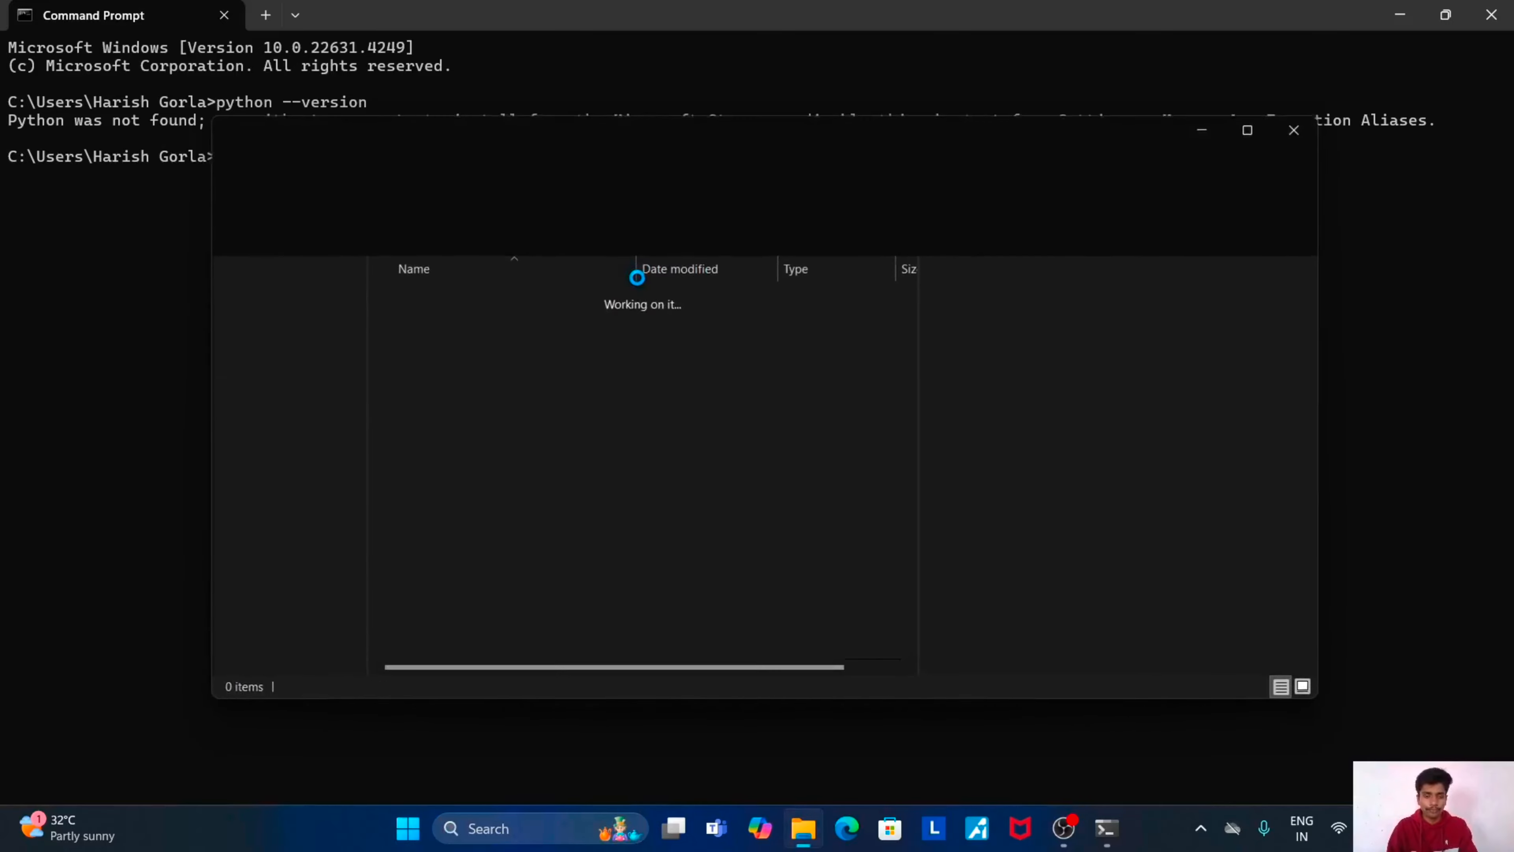
{"action": "left_click", "coordinate": [1265, 130]}
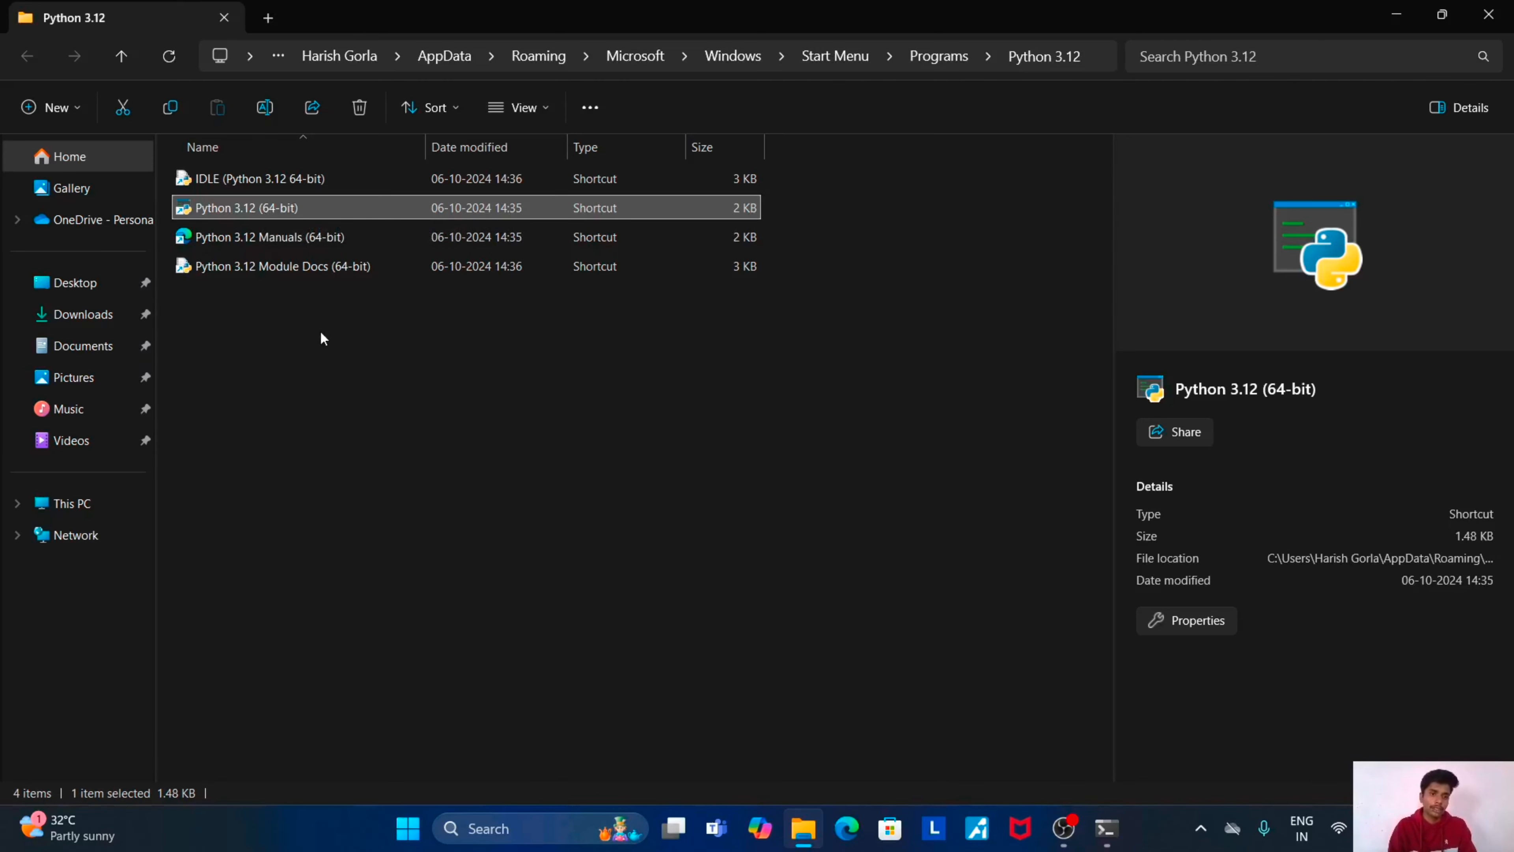
Go from the Python 3.12 (64-bit) shortcut to the Python312 folder where its target application is stored.
{"action": "left_click", "coordinate": [287, 204]}
{"action": "left_click", "coordinate": [364, 209]}
{"action": "left_click", "coordinate": [365, 208]}
{"action": "left_click", "coordinate": [365, 209]}
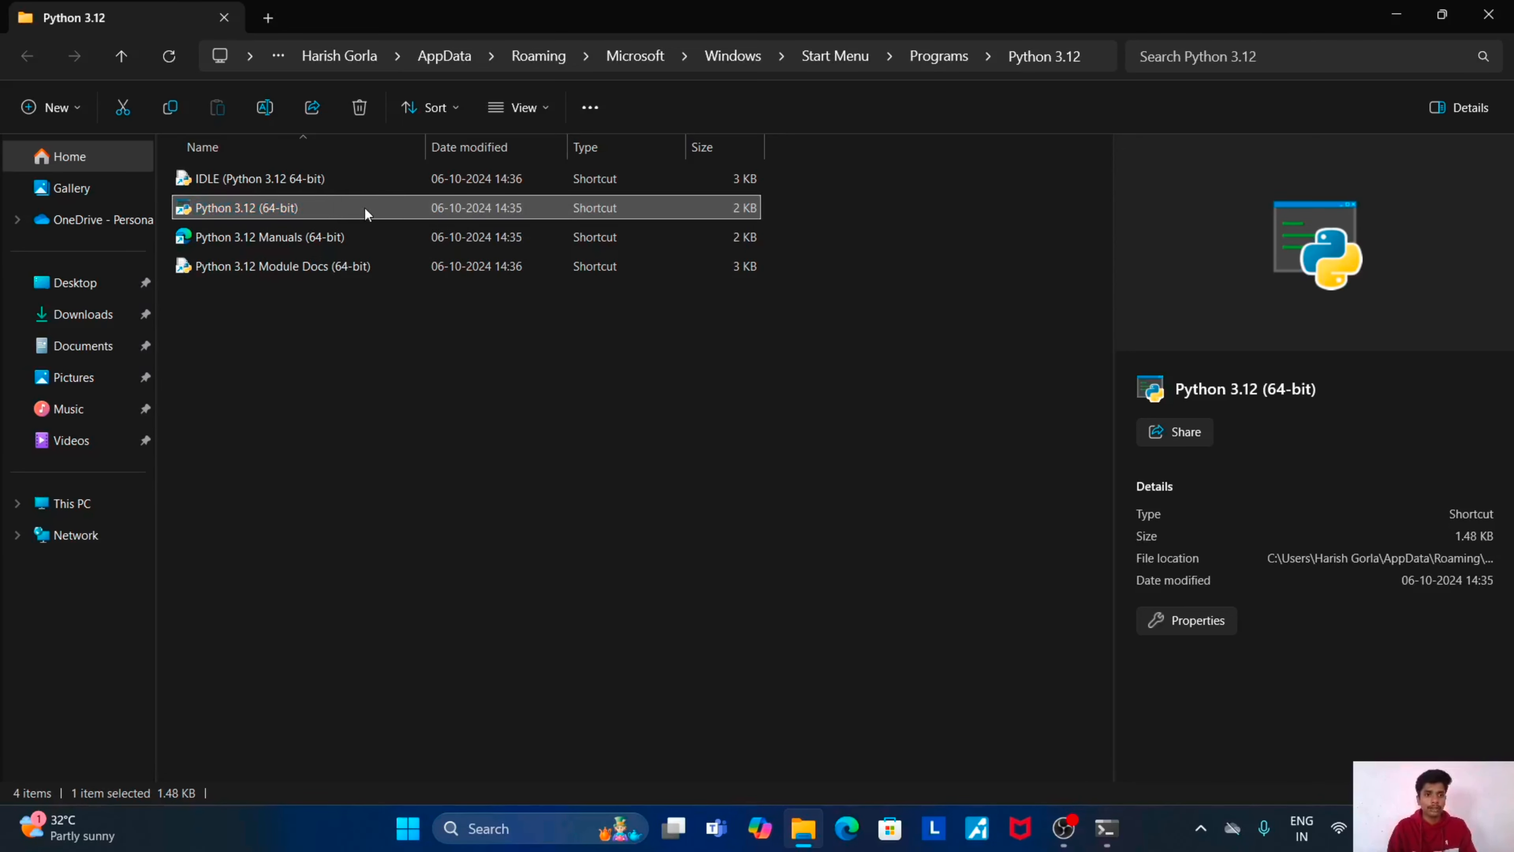
{"action": "right_click", "coordinate": [365, 209]}
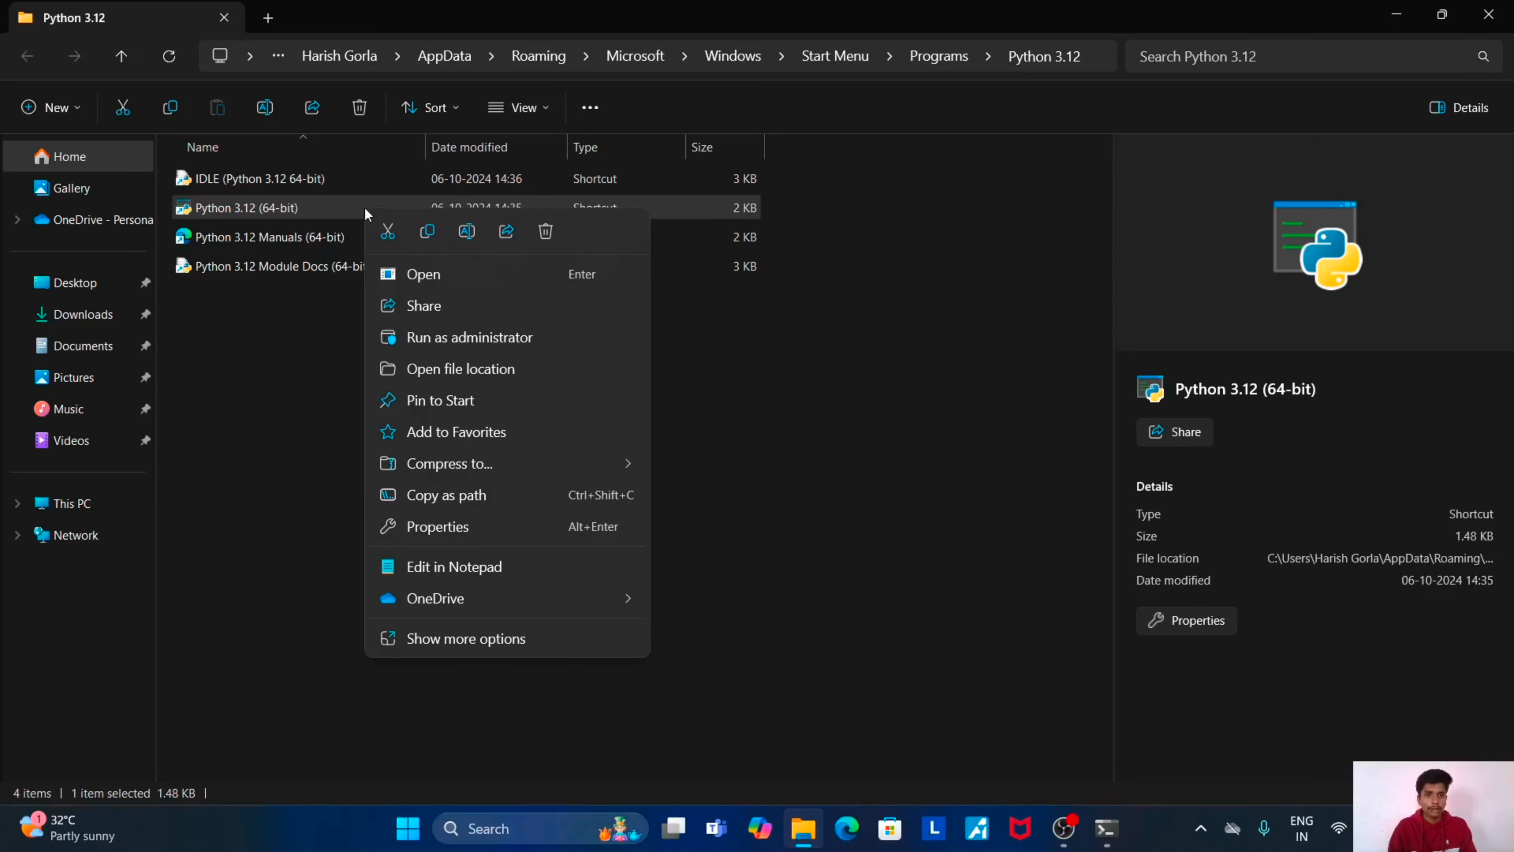
{"action": "left_click", "coordinate": [463, 370]}
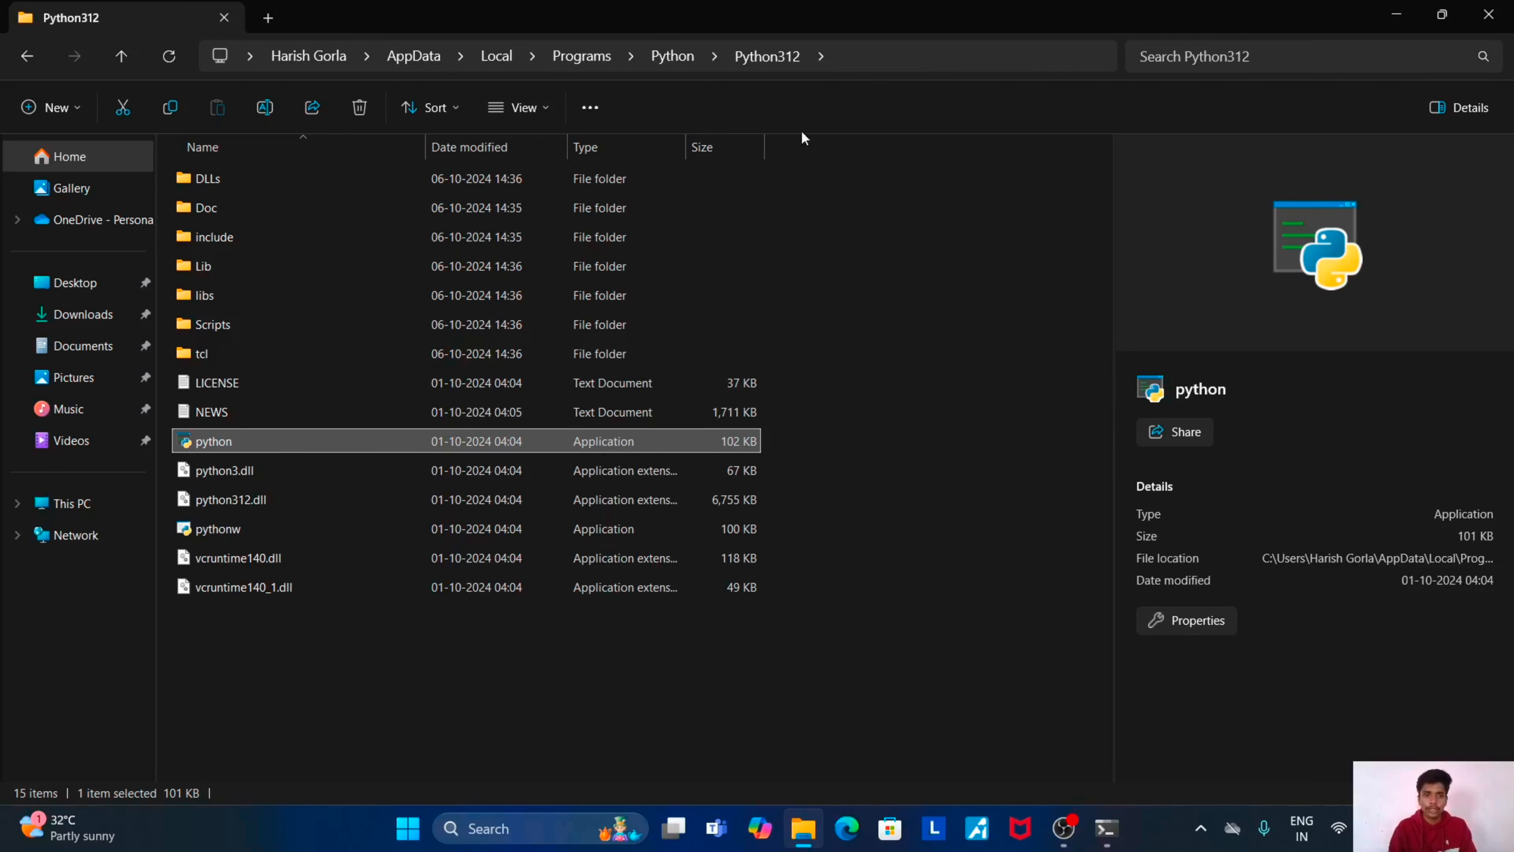
Copy the full path of the Python312 folder and paste it into Notepad in place of all existing text.
{"action": "left_click", "coordinate": [845, 57]}
{"action": "key", "text": "ctrl+c"}
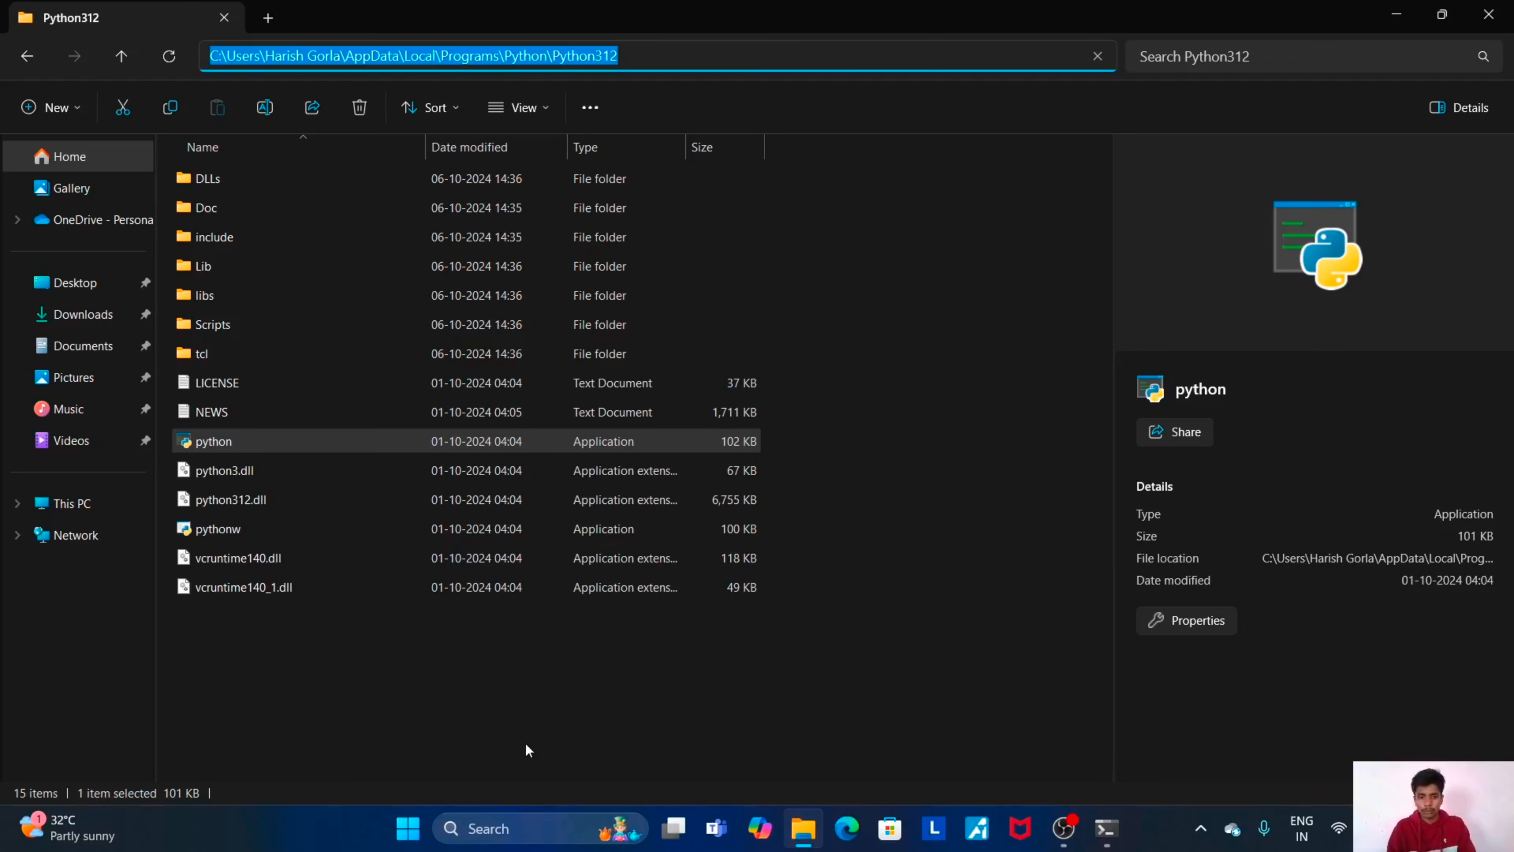
{"action": "left_click", "coordinate": [501, 837]}
{"action": "type", "text": "notepad"}
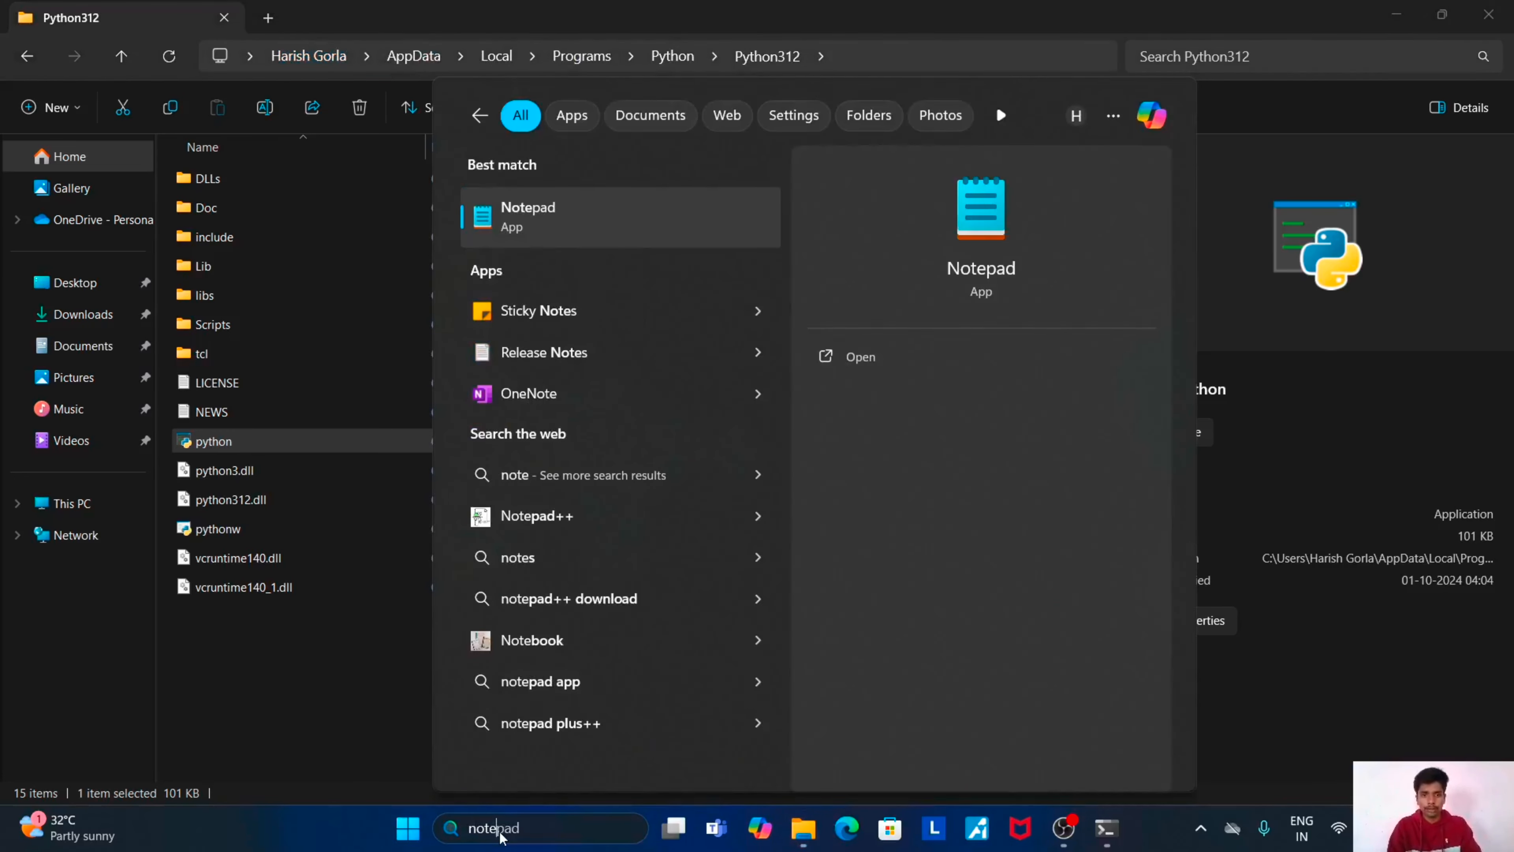
{"action": "left_click", "coordinate": [620, 234]}
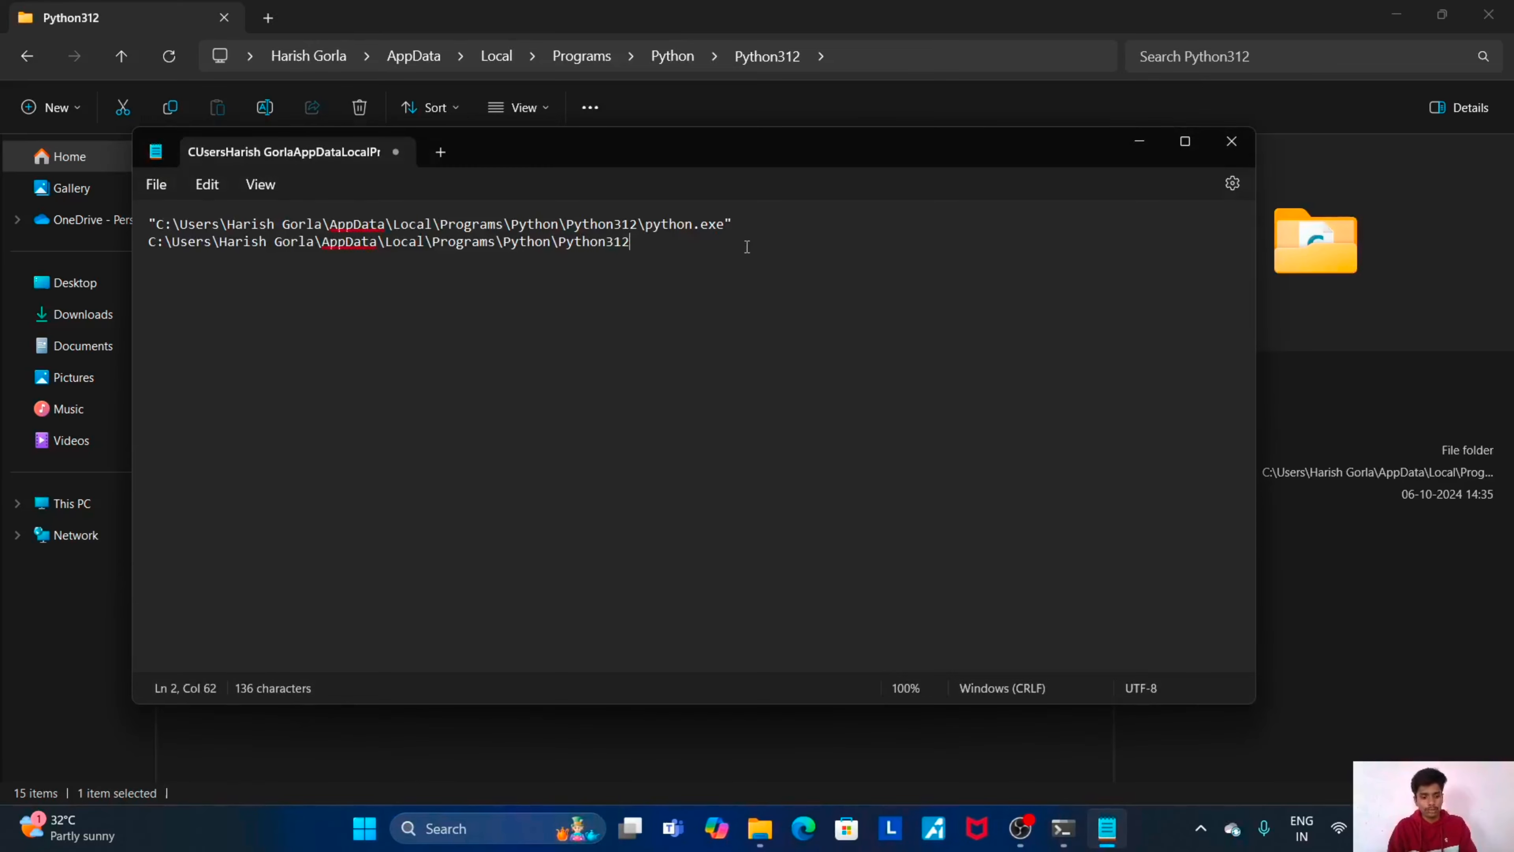
{"action": "key", "text": "ctrl+a"}
{"action": "key", "text": "ctrl+v"}
{"action": "left_click_drag", "start_coordinate": [632, 224], "coordinate": [149, 233]}
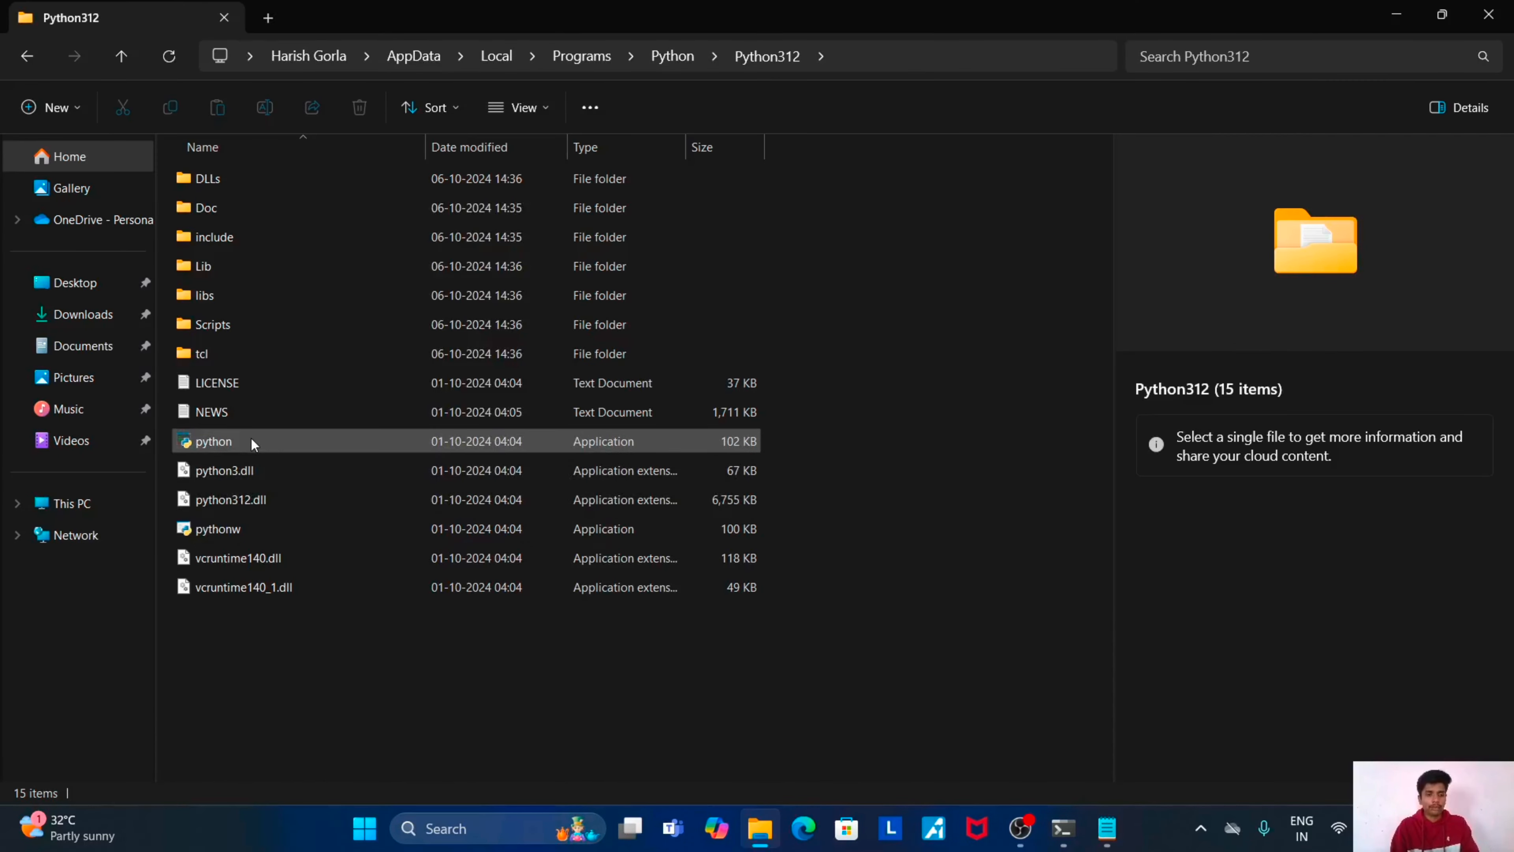
Copy the path of the python application from the Python312 folder onto a new line in Notepad, and delete that path again.
{"action": "left_click", "coordinate": [251, 437]}
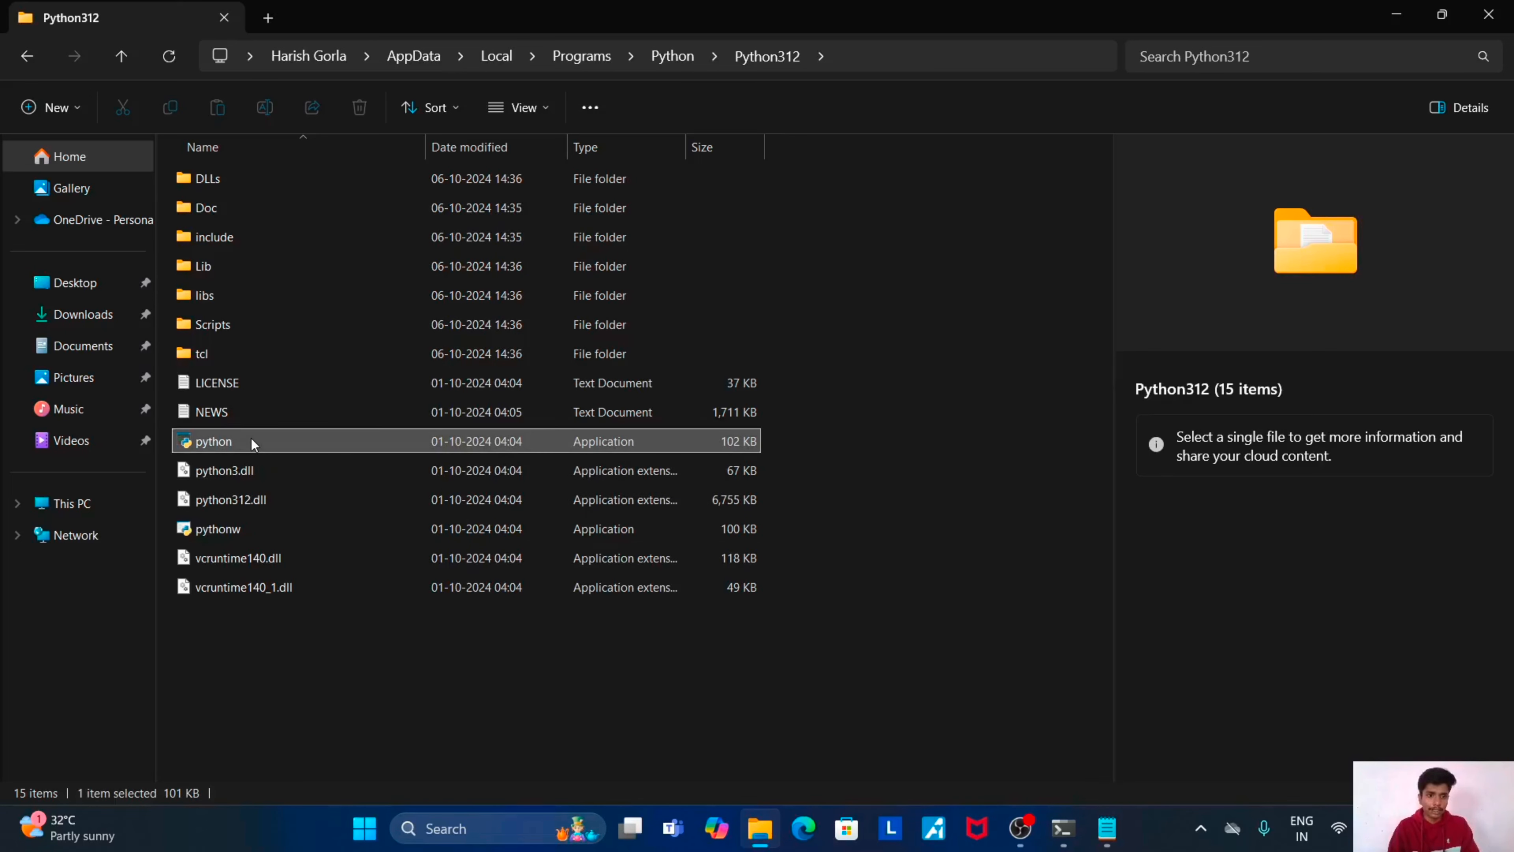
{"action": "right_click", "coordinate": [251, 437]}
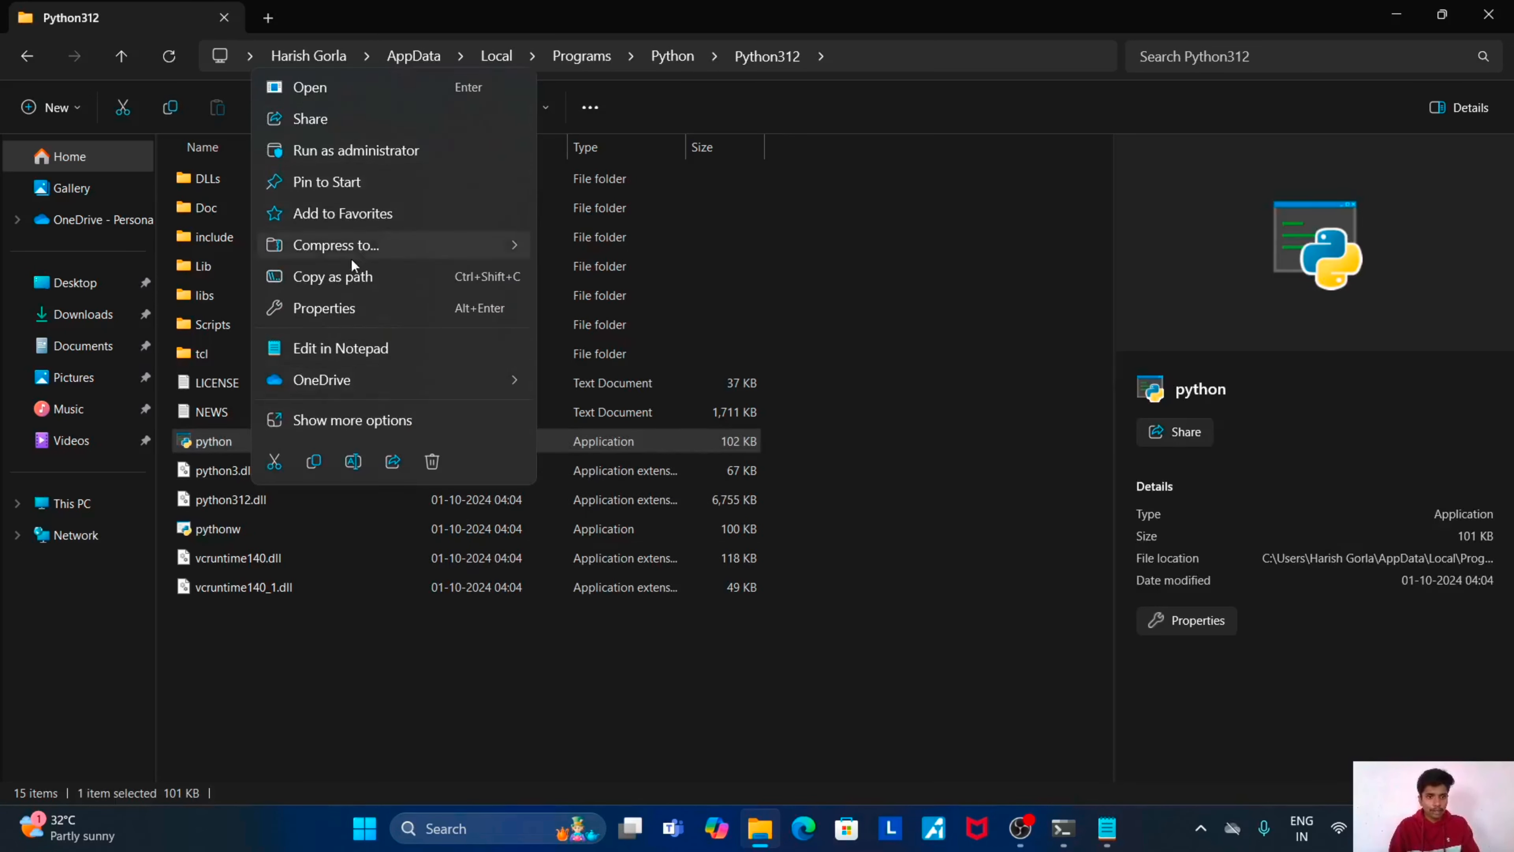
{"action": "left_click", "coordinate": [396, 280]}
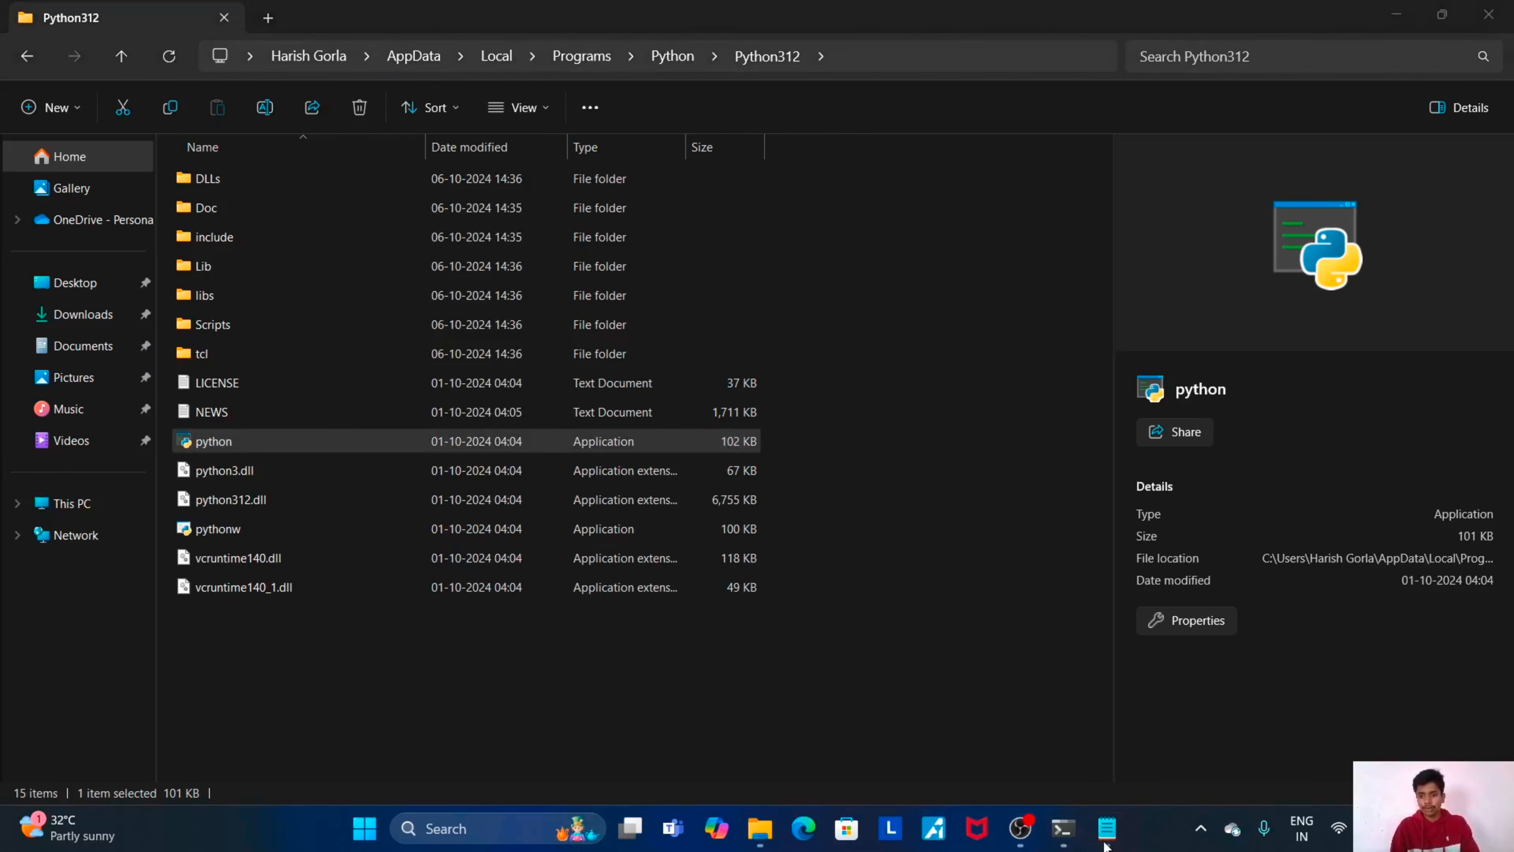
{"action": "left_click", "coordinate": [1107, 829]}
{"action": "left_click", "coordinate": [805, 420]}
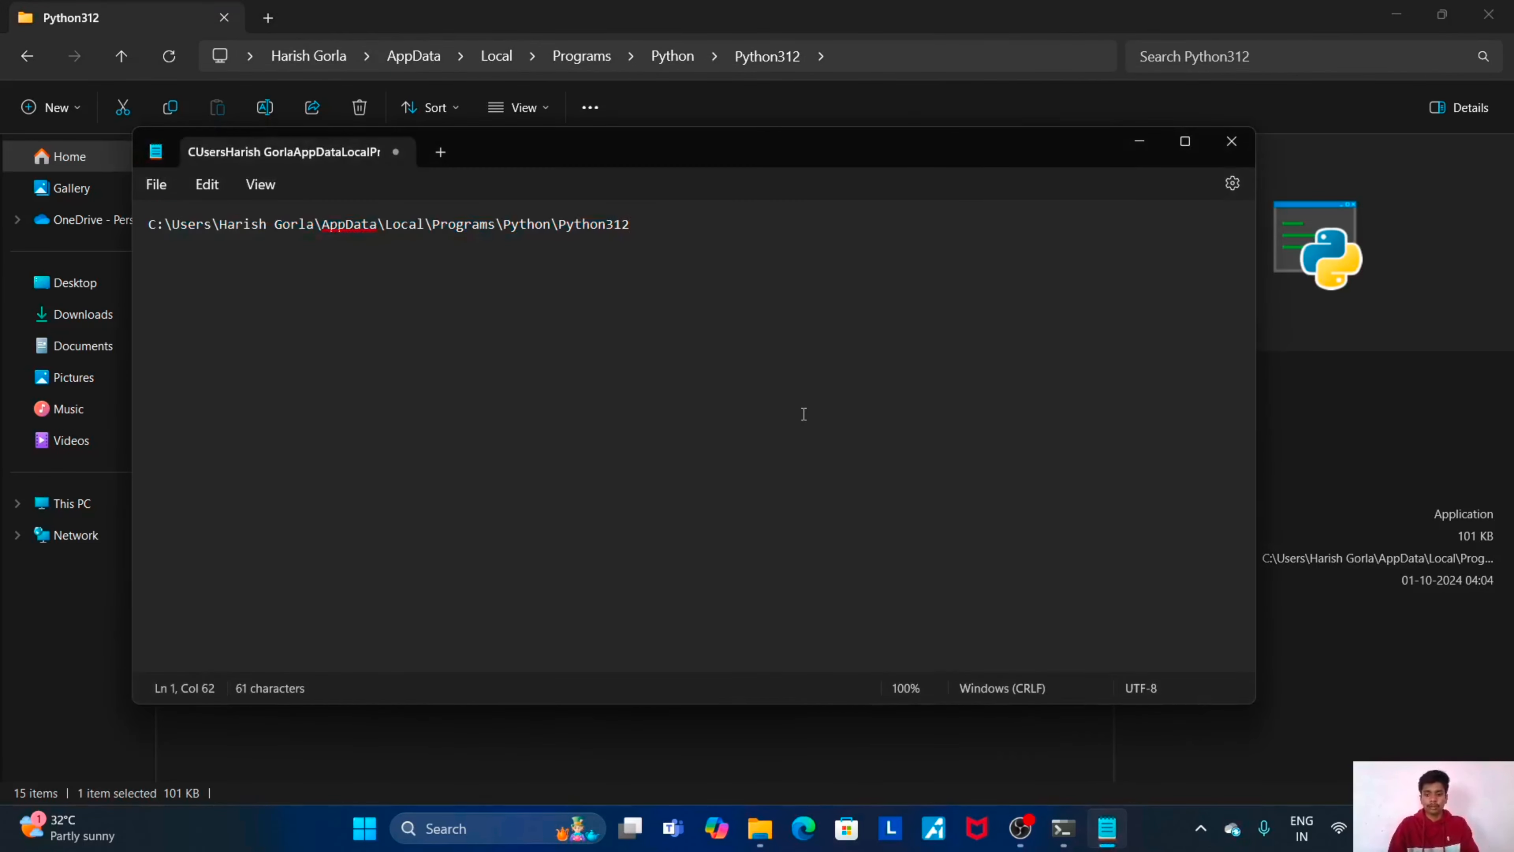
{"action": "key", "text": "Return"}
{"action": "key", "text": "ctrl+v"}
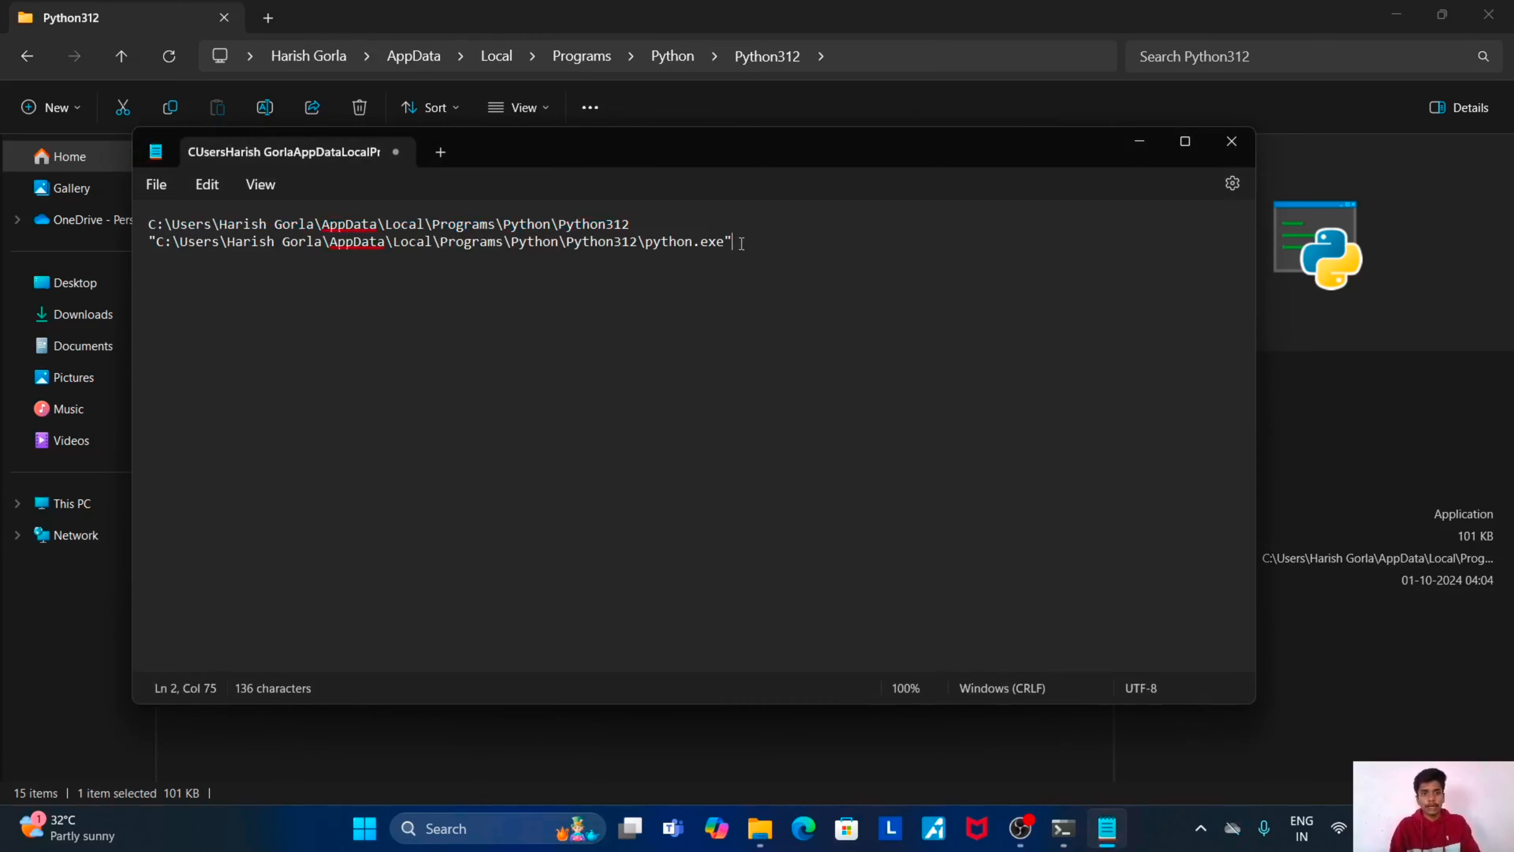
{"action": "left_click_drag", "start_coordinate": [742, 243], "coordinate": [158, 249]}
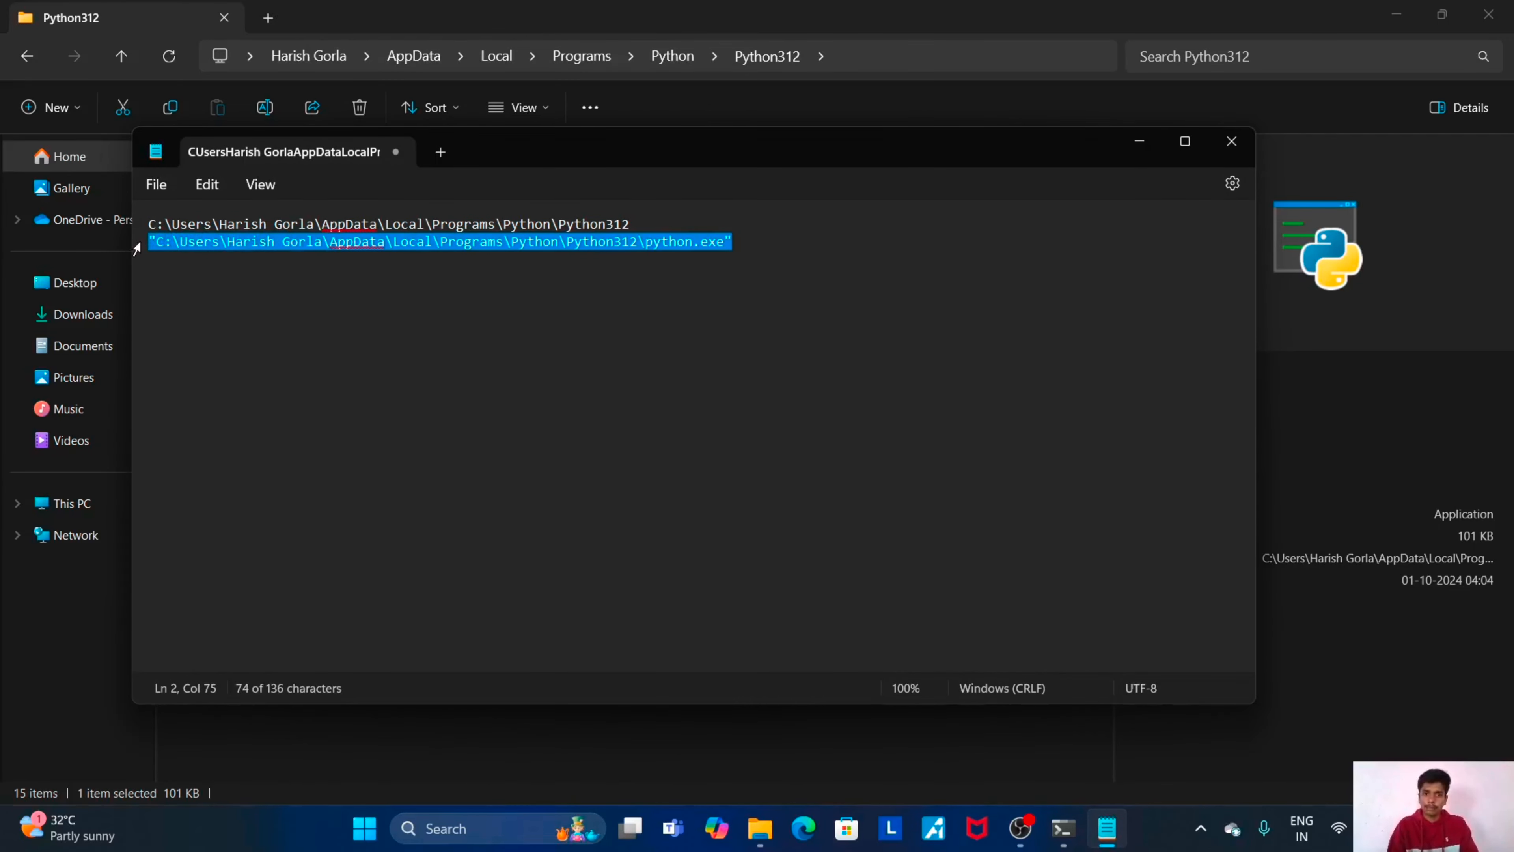
{"action": "key", "text": "BackSpace"}
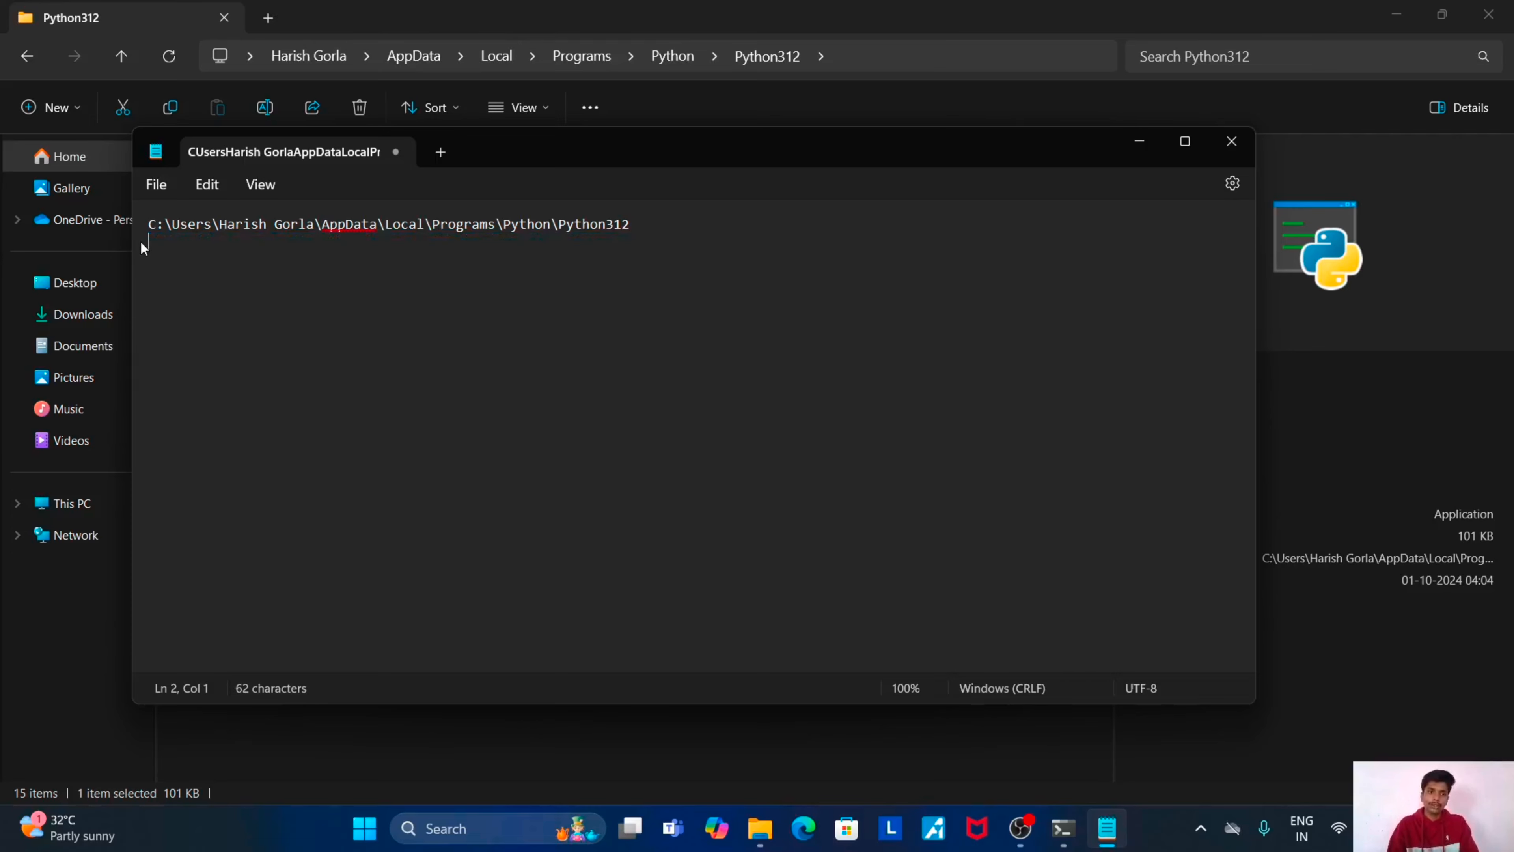
Copy the Python312 folder path from the first line of the Notepad file.
{"action": "left_click", "coordinate": [620, 231]}
{"action": "left_click_drag", "start_coordinate": [620, 229], "coordinate": [112, 227]}
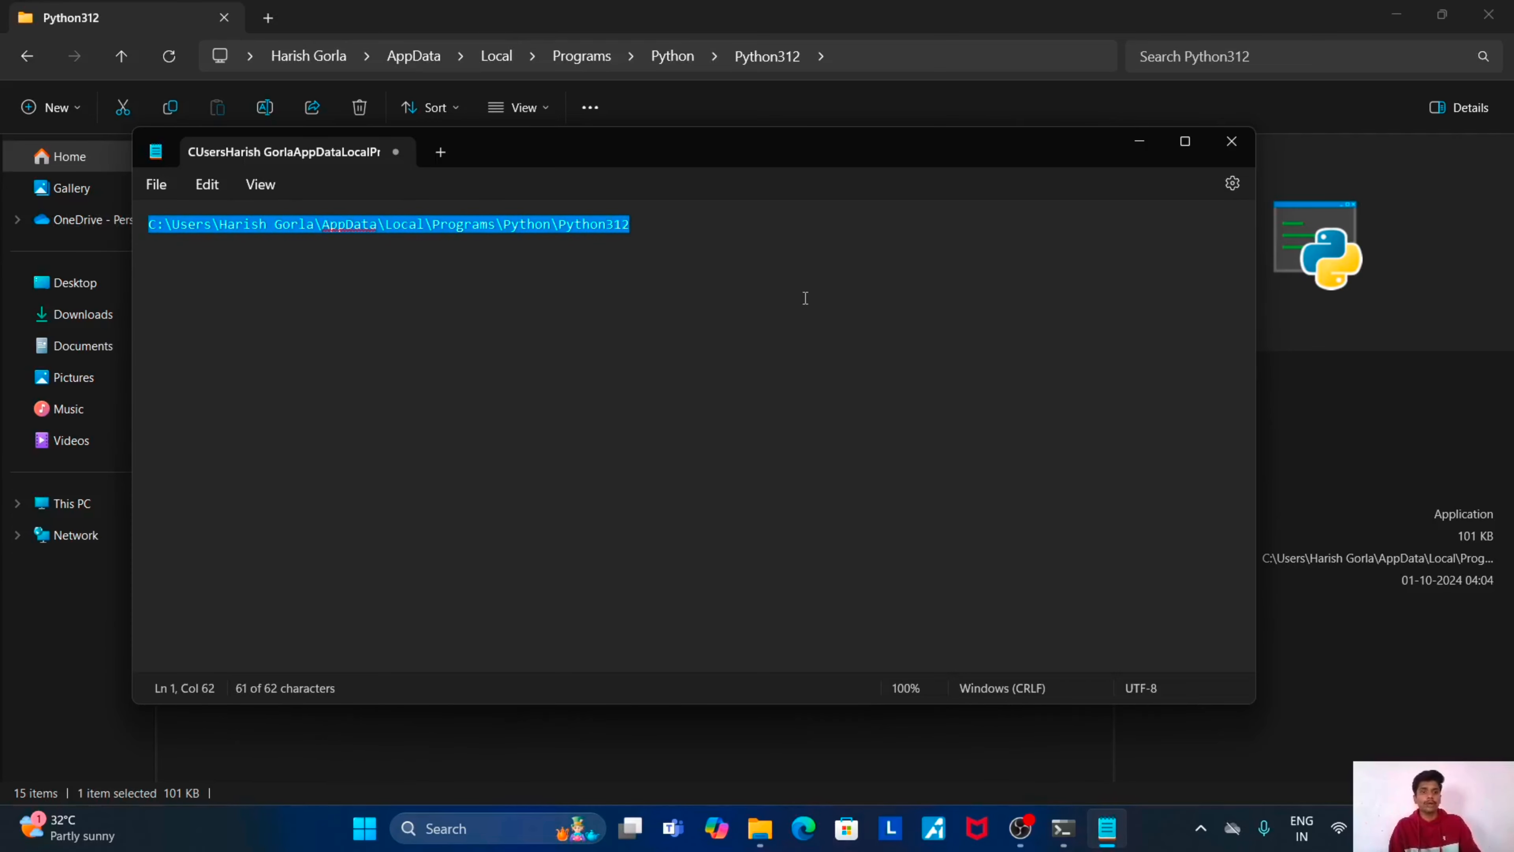
{"action": "left_click", "coordinate": [637, 230]}
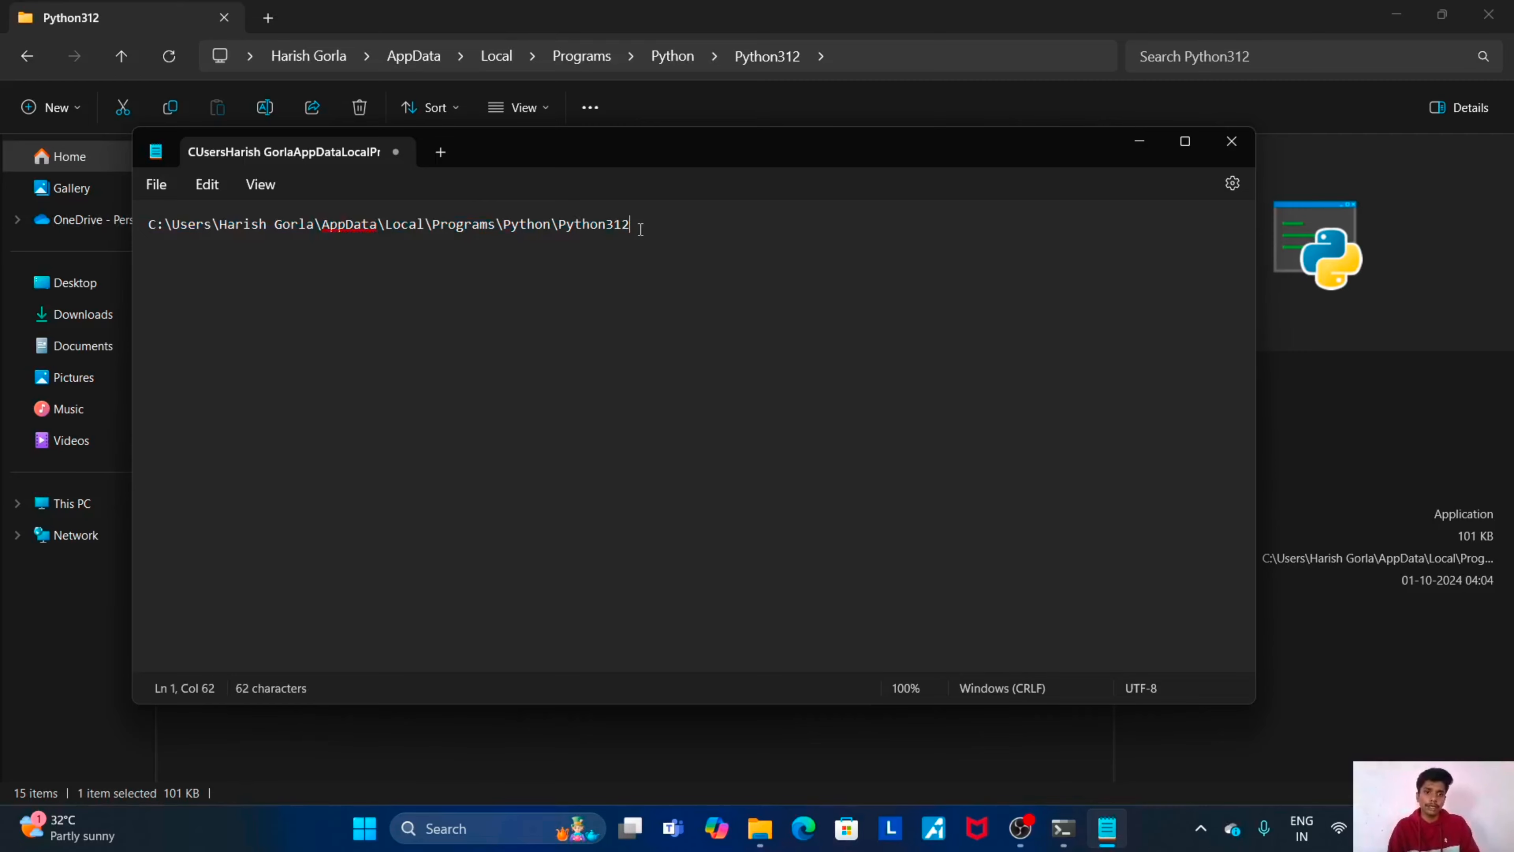
{"action": "left_click_drag", "start_coordinate": [636, 231], "coordinate": [141, 255]}
{"action": "key", "text": "ctrl+c"}
{"action": "left_click", "coordinate": [640, 238]}
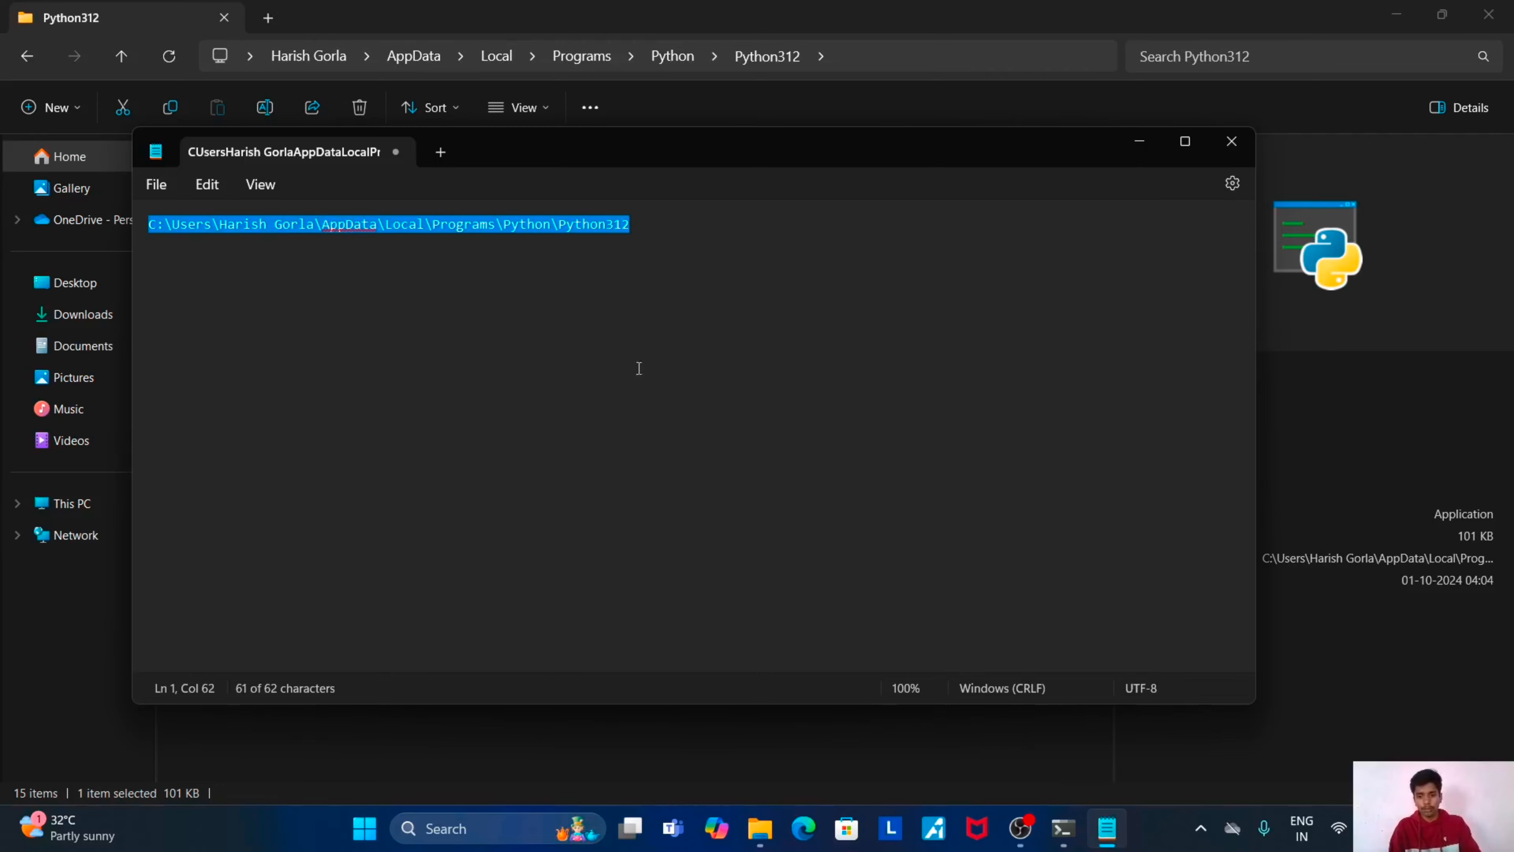
Search Windows for env, open the system environment variables settings and bring up the Environment Variables dialog.
{"action": "left_click", "coordinate": [459, 828]}
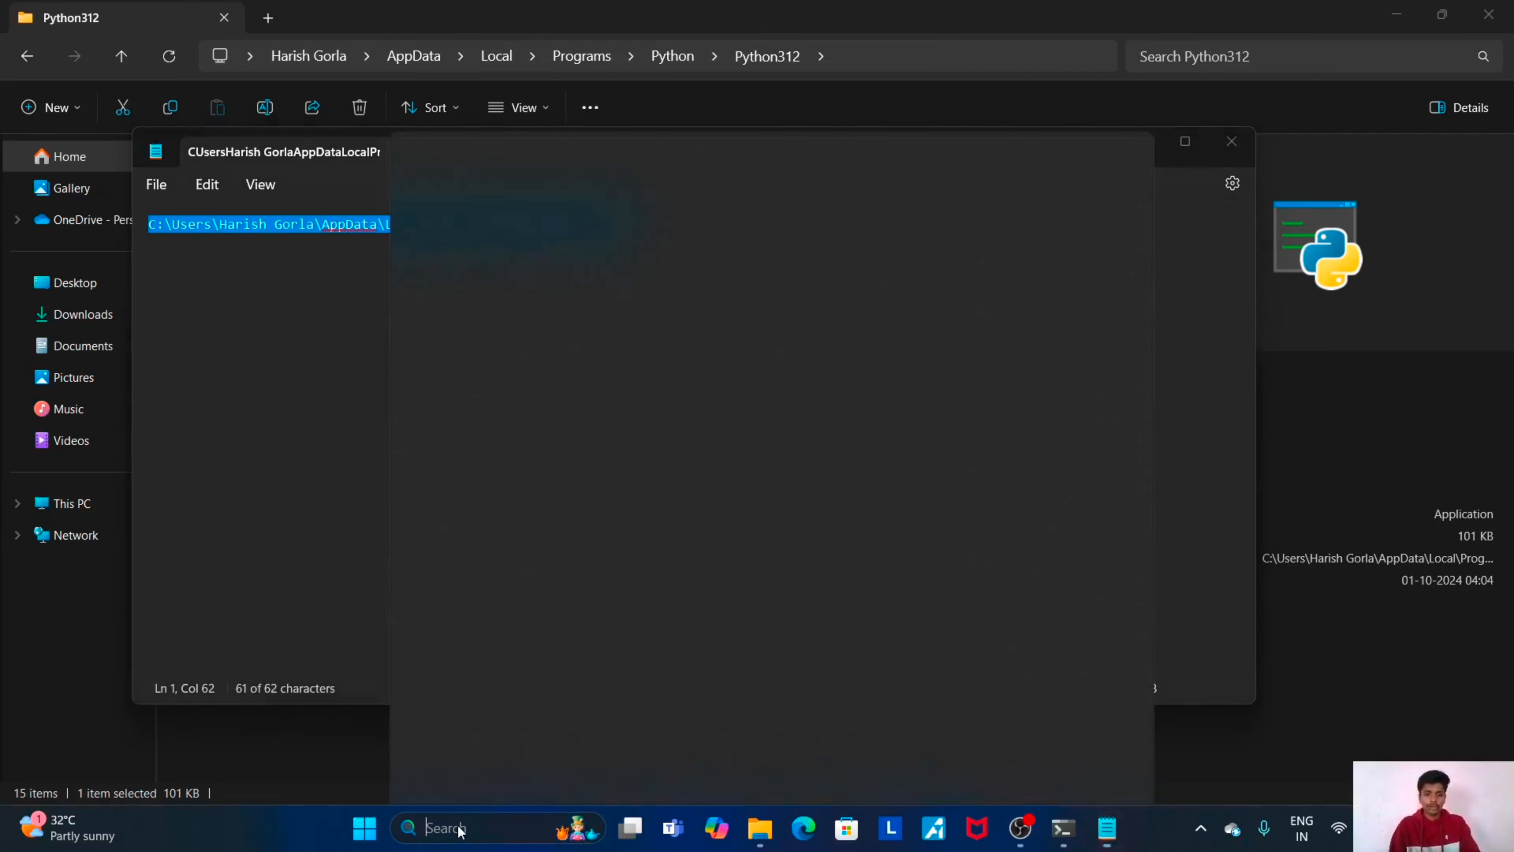
{"action": "type", "text": "env"}
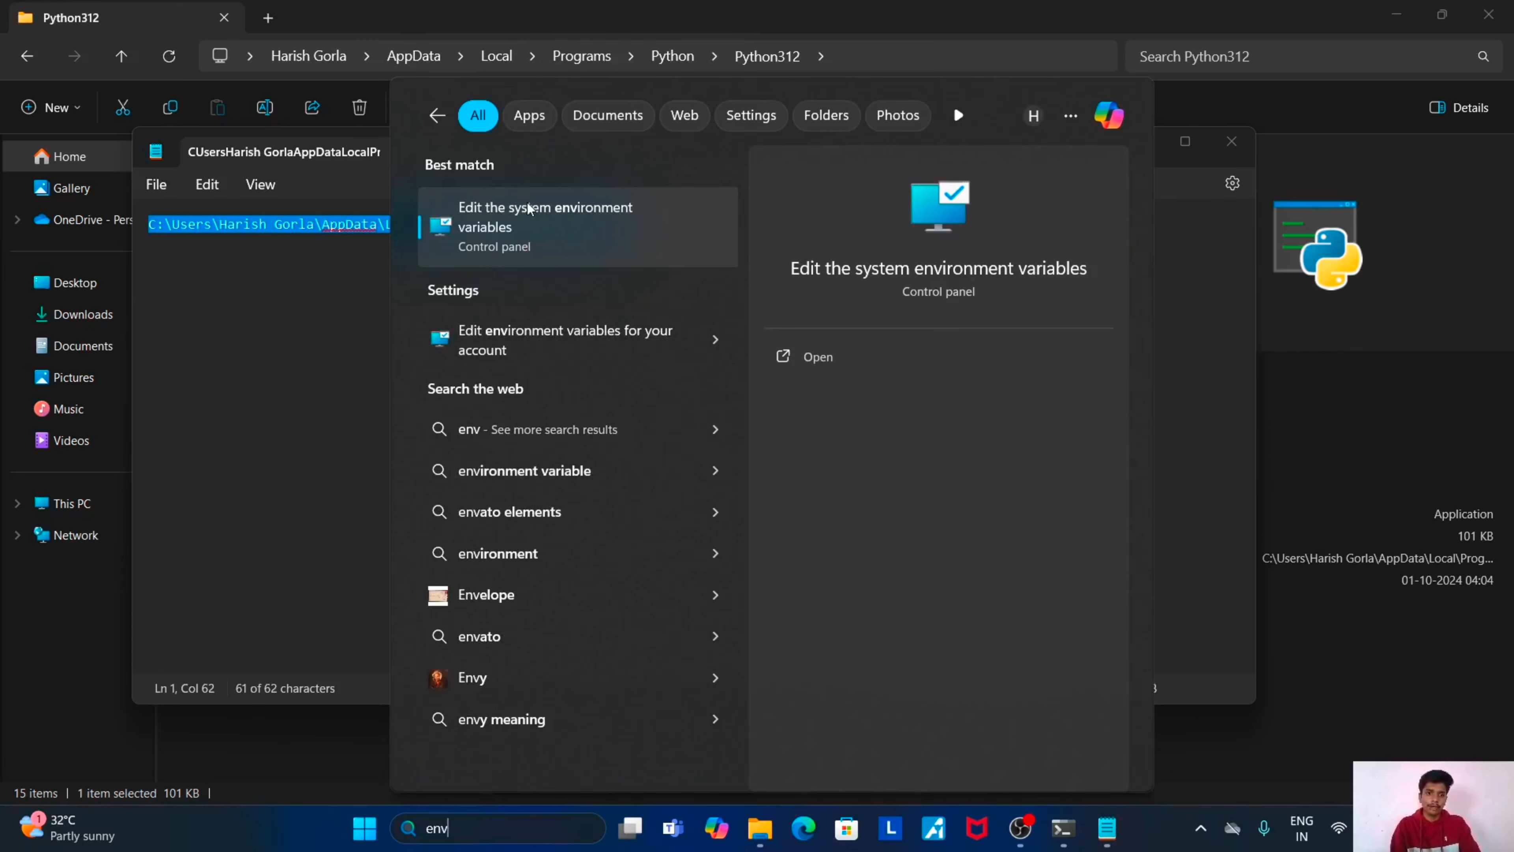
{"action": "left_click", "coordinate": [643, 209]}
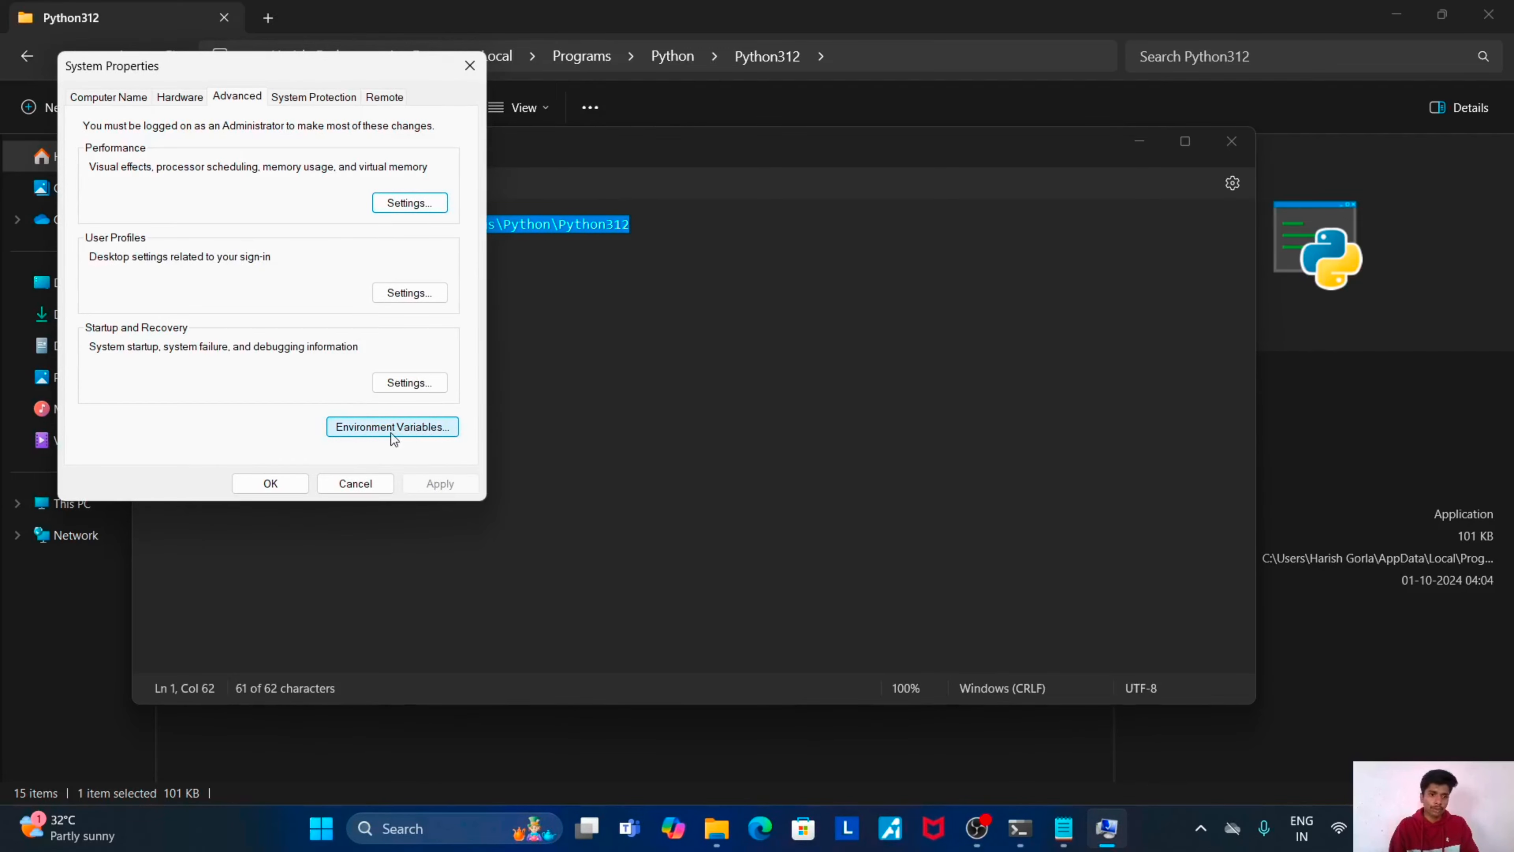
{"action": "left_click", "coordinate": [374, 426]}
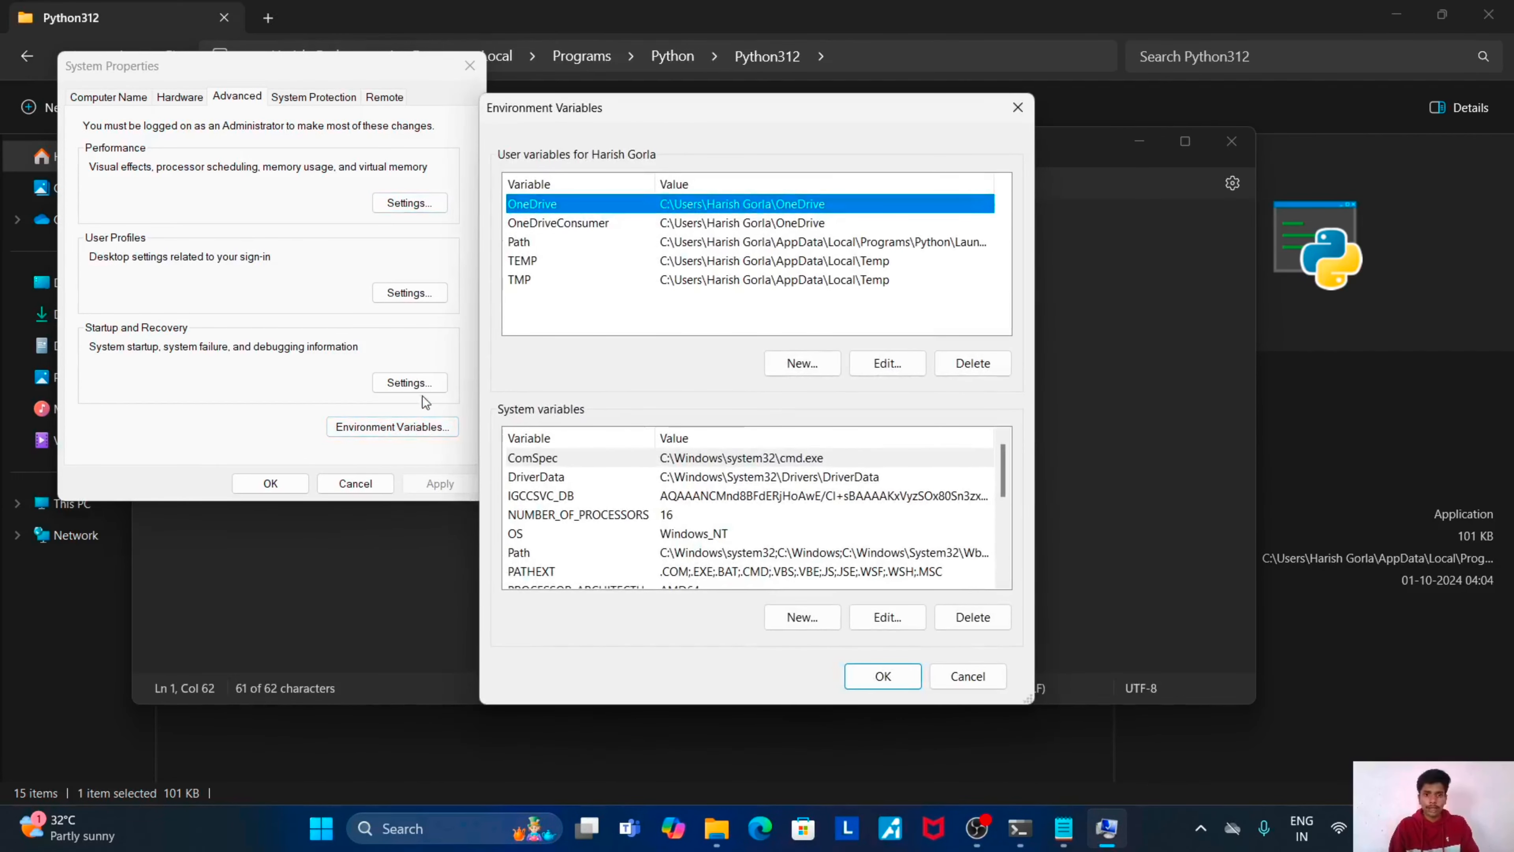
Add the copied Python312 folder path as a new entry in the user Path variable and confirm the edit.
{"action": "left_click", "coordinate": [518, 244]}
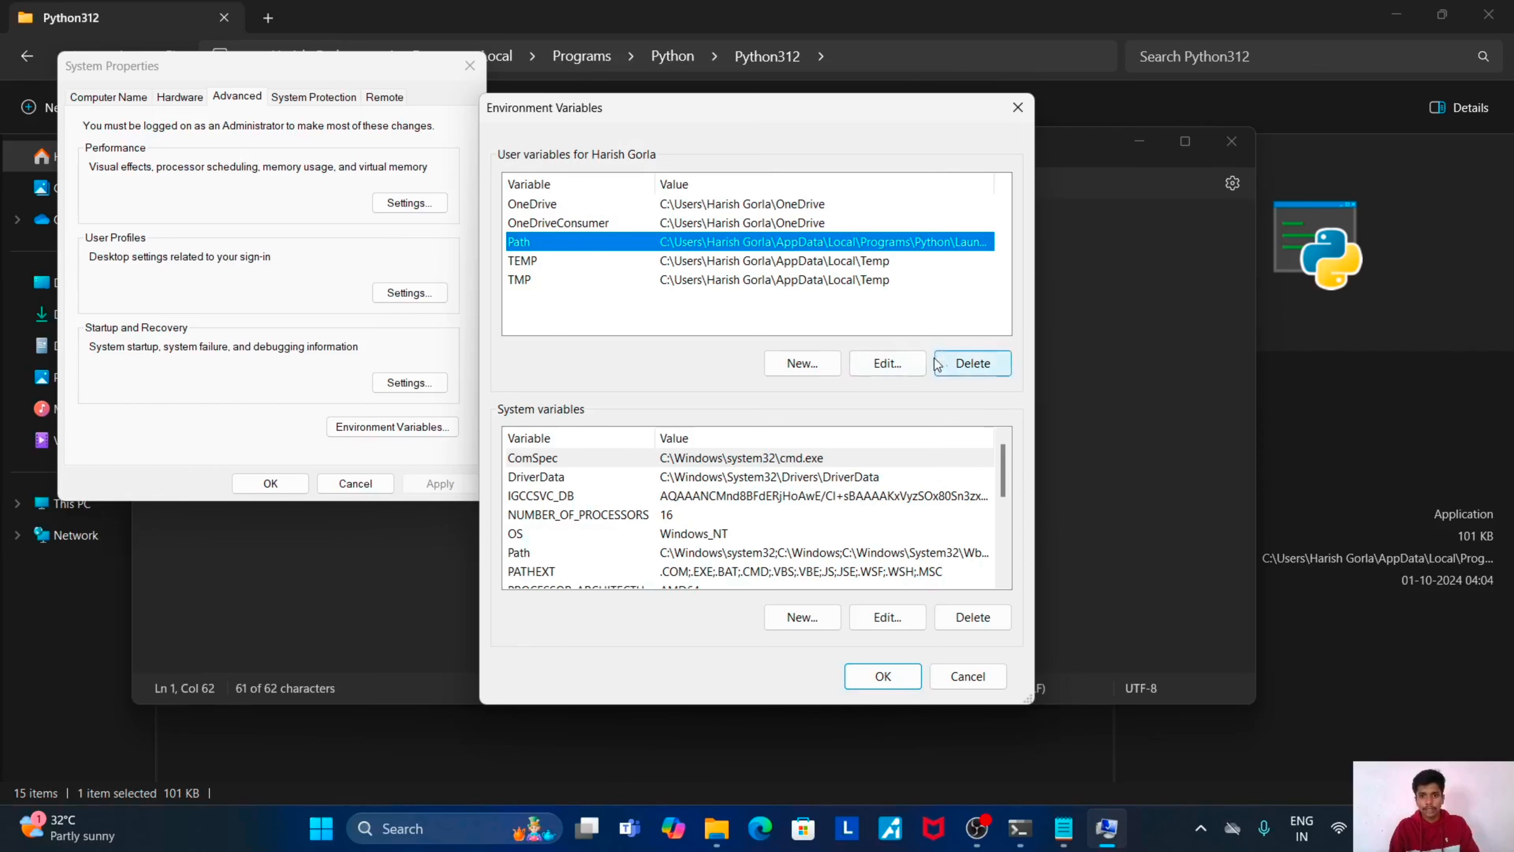
{"action": "left_click", "coordinate": [903, 362]}
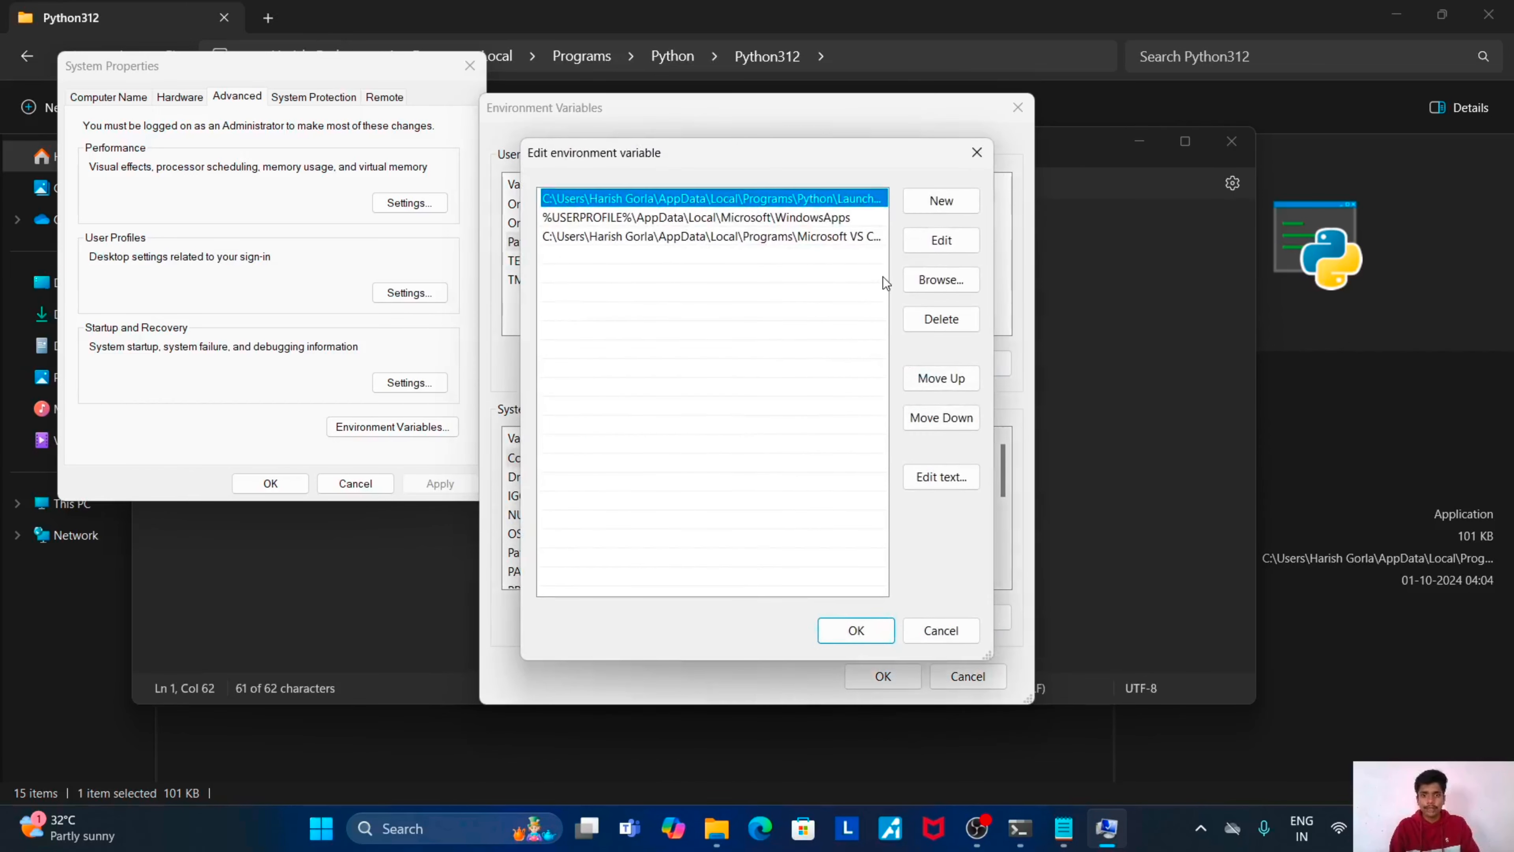
{"action": "left_click", "coordinate": [938, 202]}
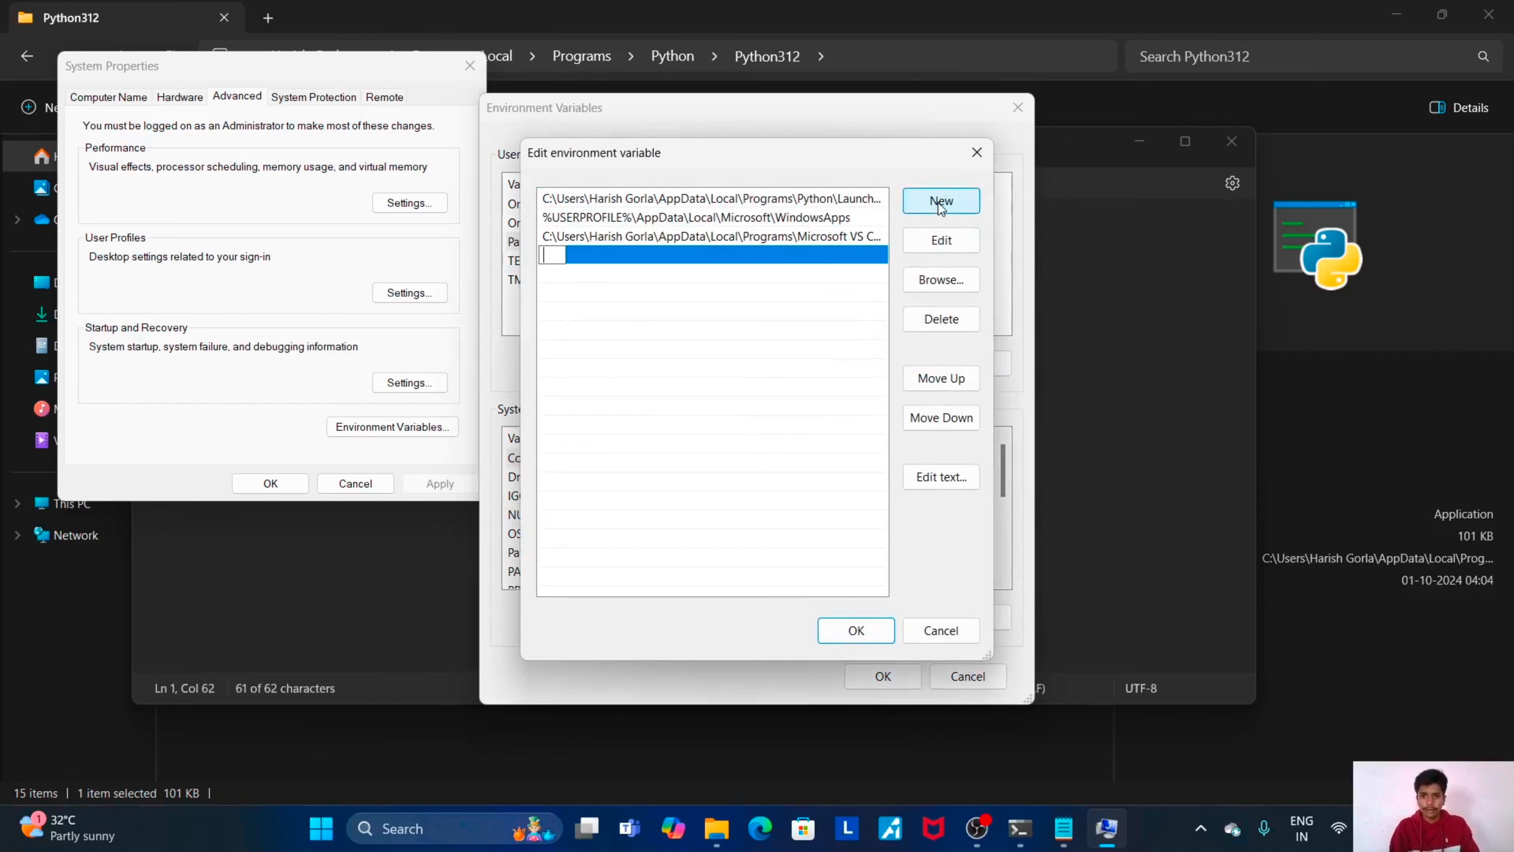
{"action": "key", "text": "ctrl+v"}
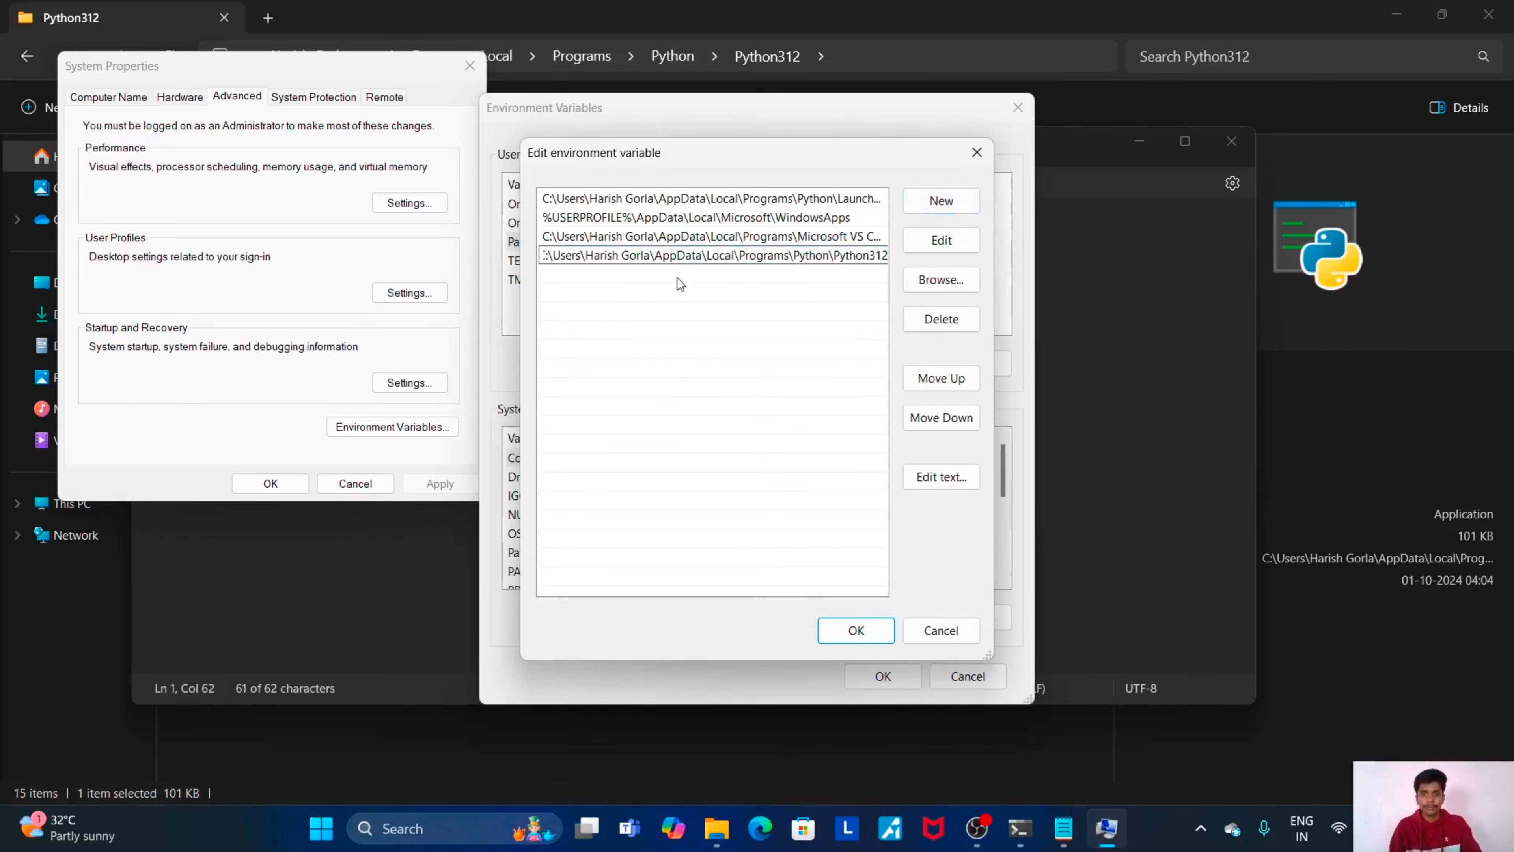
{"action": "left_click", "coordinate": [876, 636]}
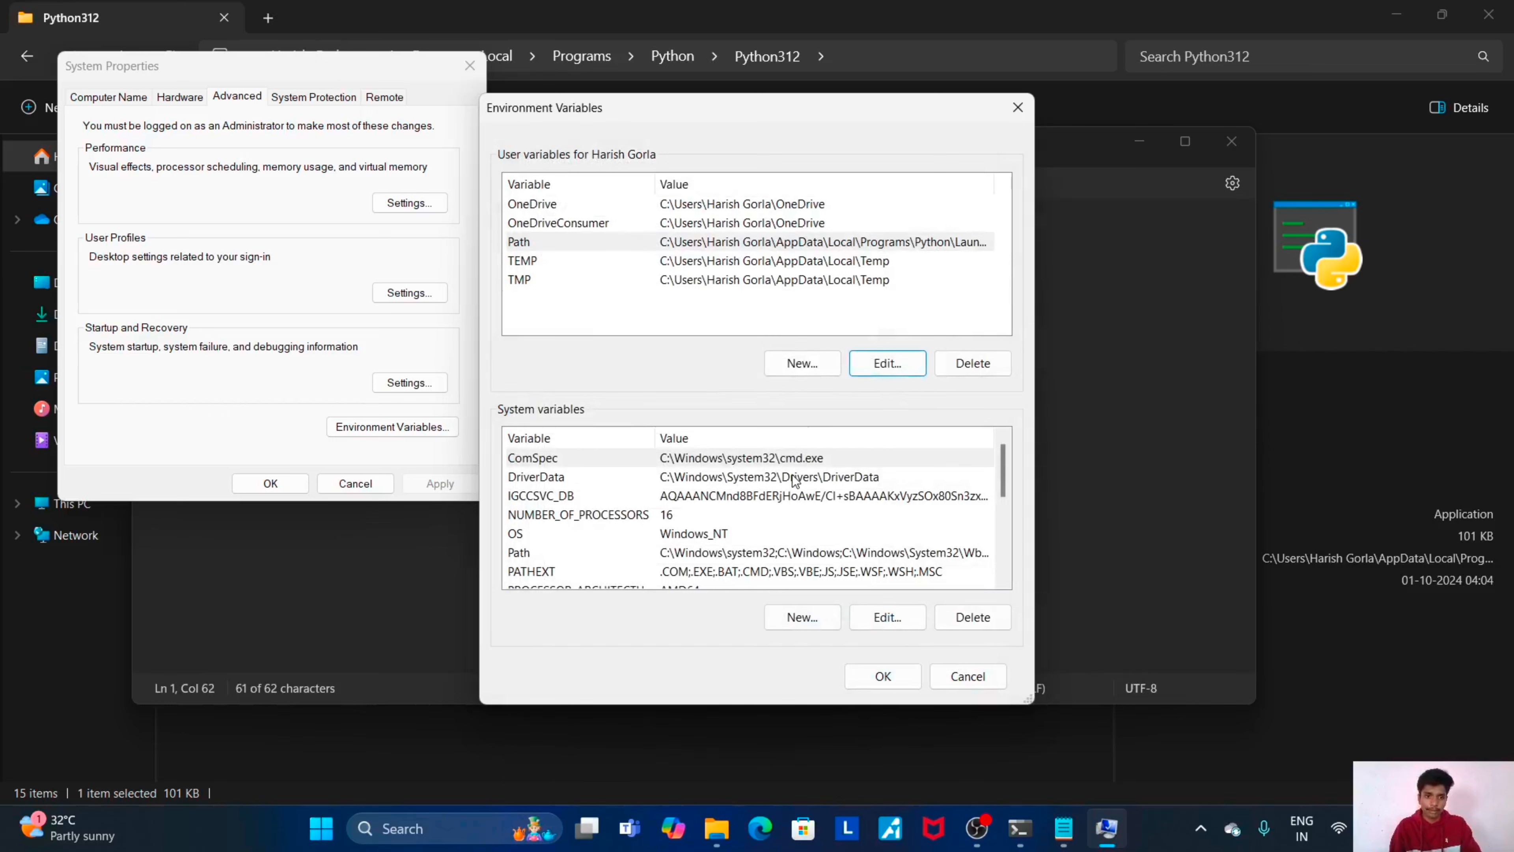
Add the copied Python312 folder path as a new entry in the system Path variable and confirm all the open dialogs.
{"action": "scroll", "coordinate": [796, 481], "scroll_direction": "down", "scroll_amount": 1}
{"action": "left_click", "coordinate": [528, 496]}
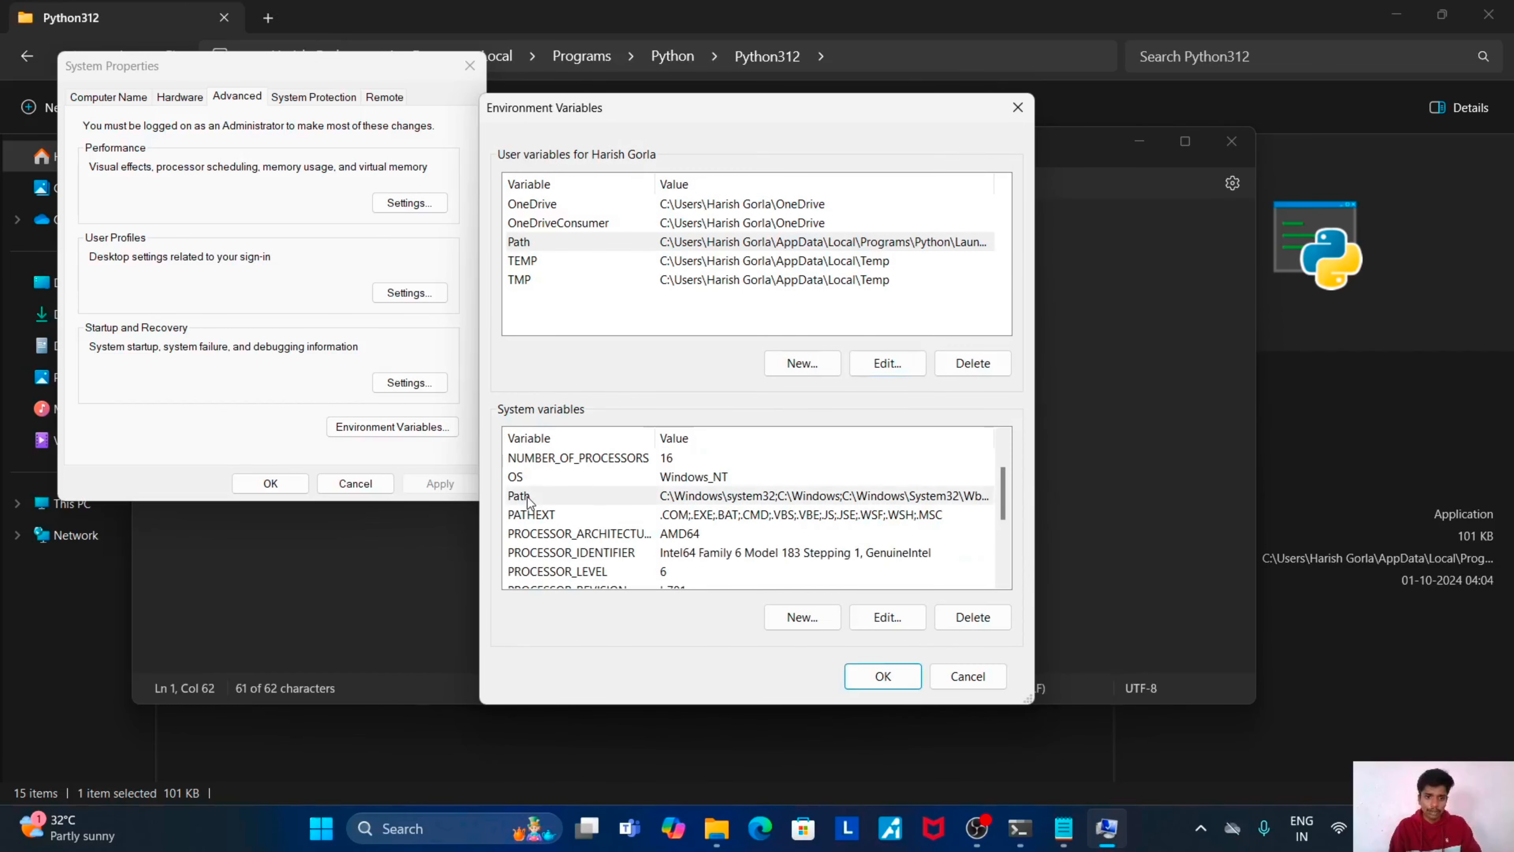
{"action": "left_click", "coordinate": [528, 496]}
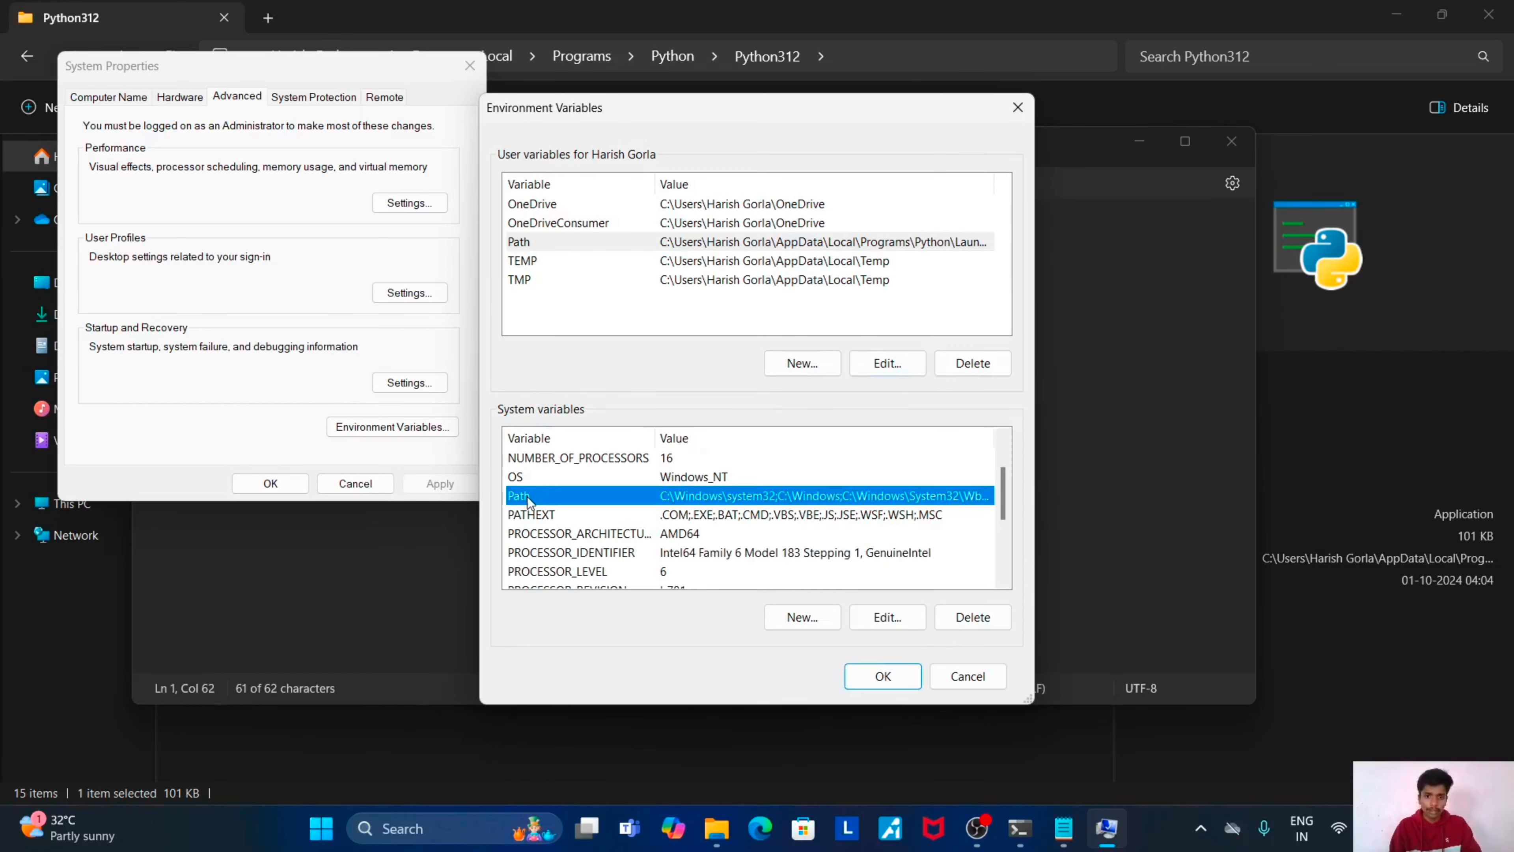
{"action": "left_click", "coordinate": [887, 616]}
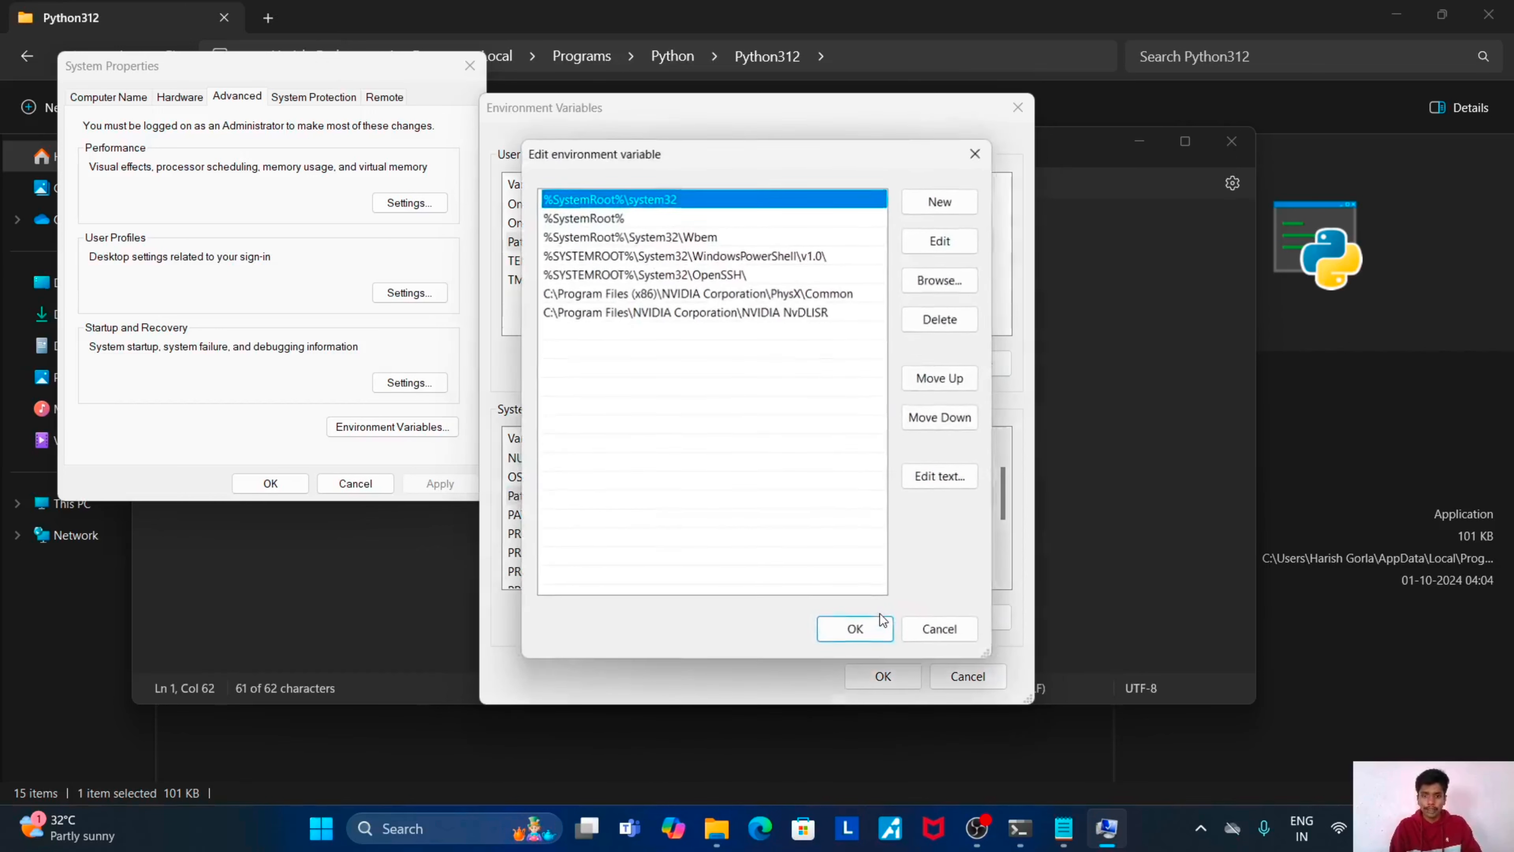
{"action": "left_click", "coordinate": [934, 203]}
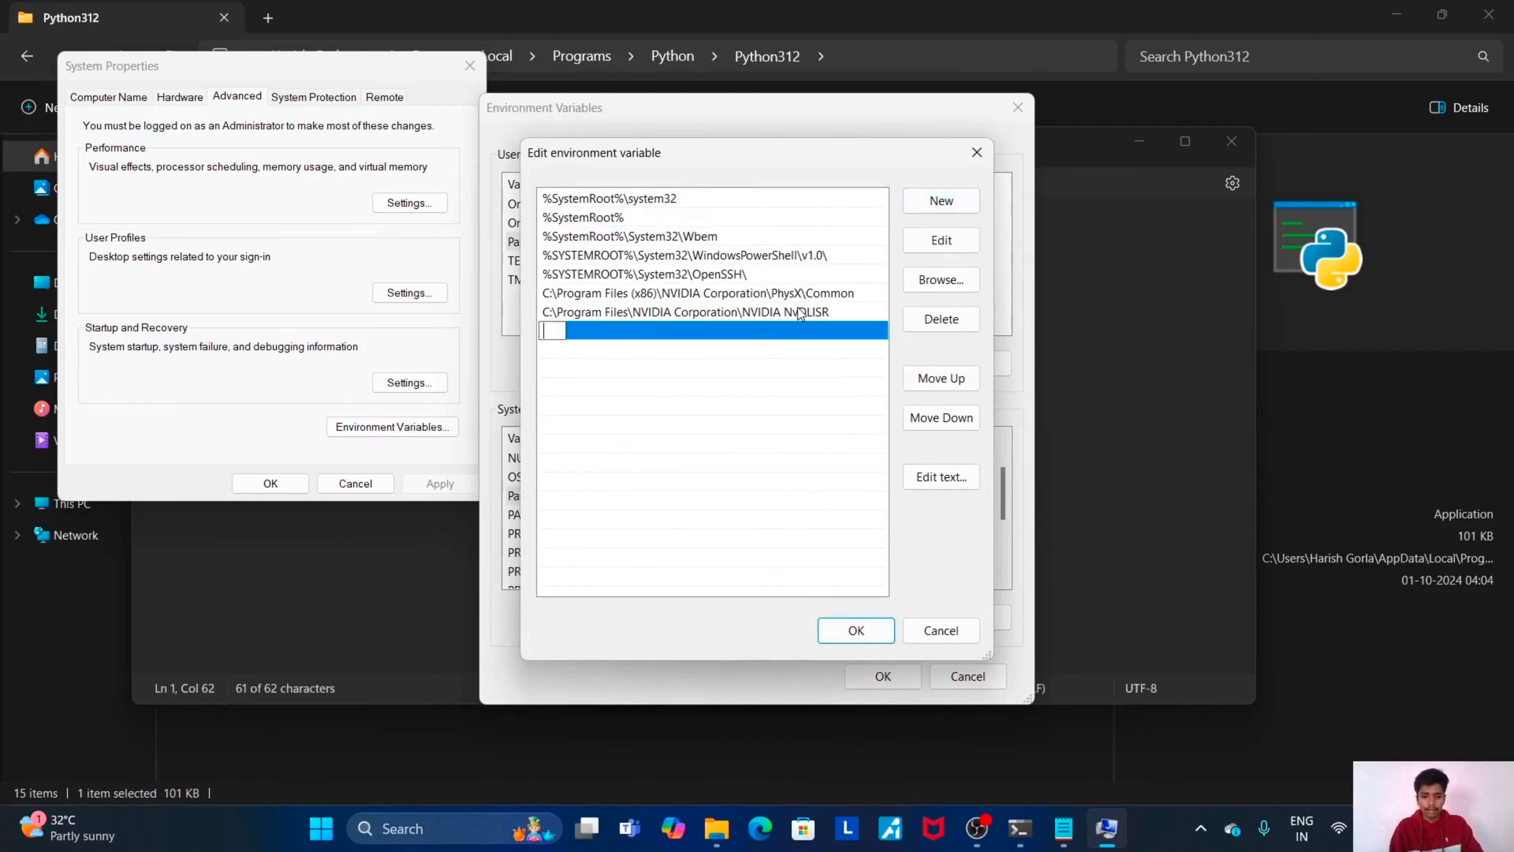
{"action": "key", "text": "ctrl+v"}
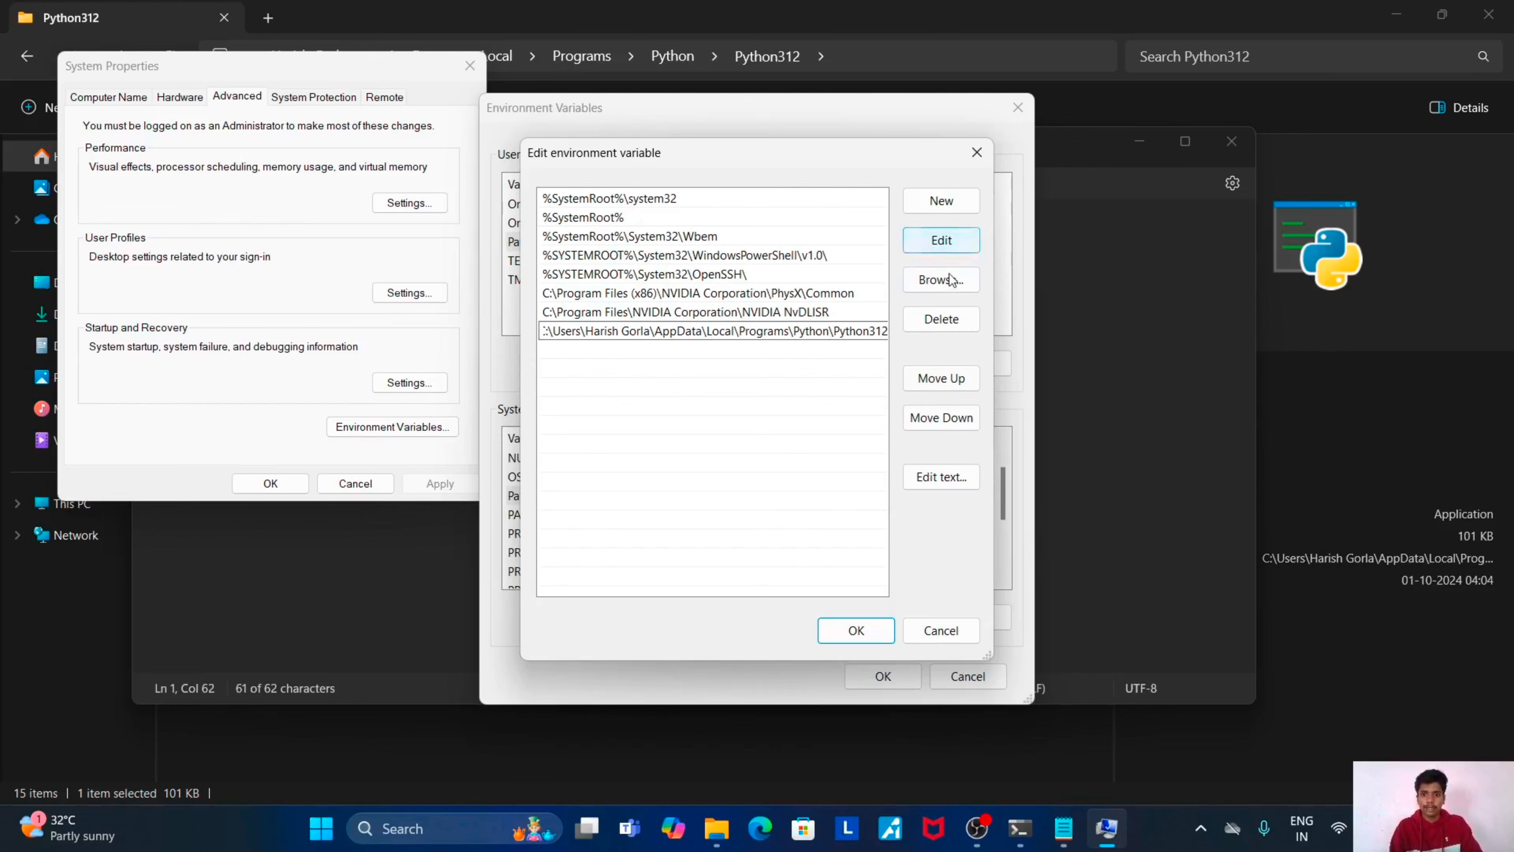
{"action": "left_click", "coordinate": [858, 632]}
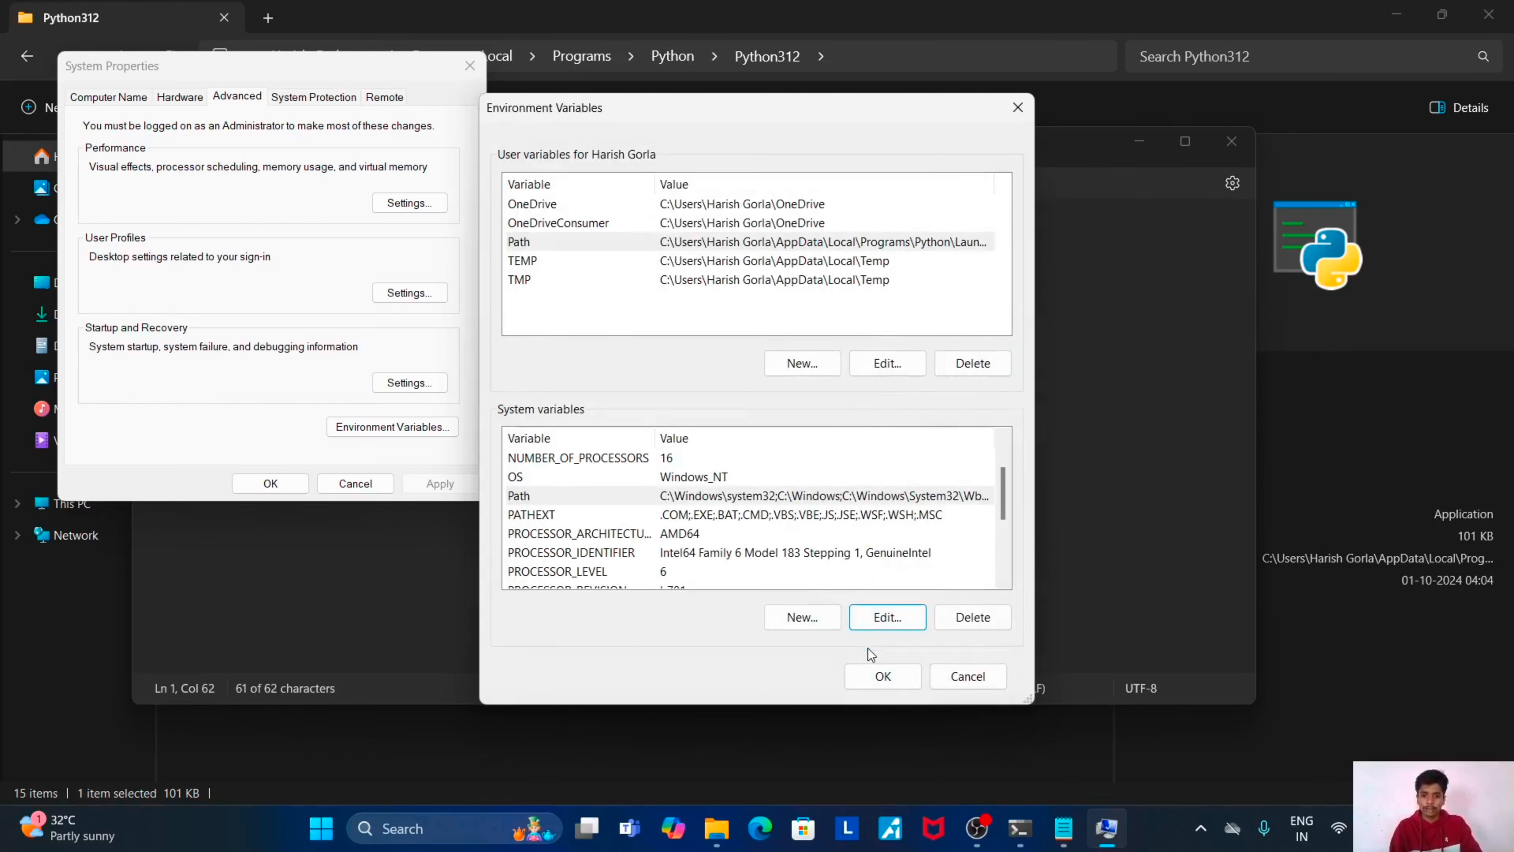
{"action": "left_click", "coordinate": [884, 675]}
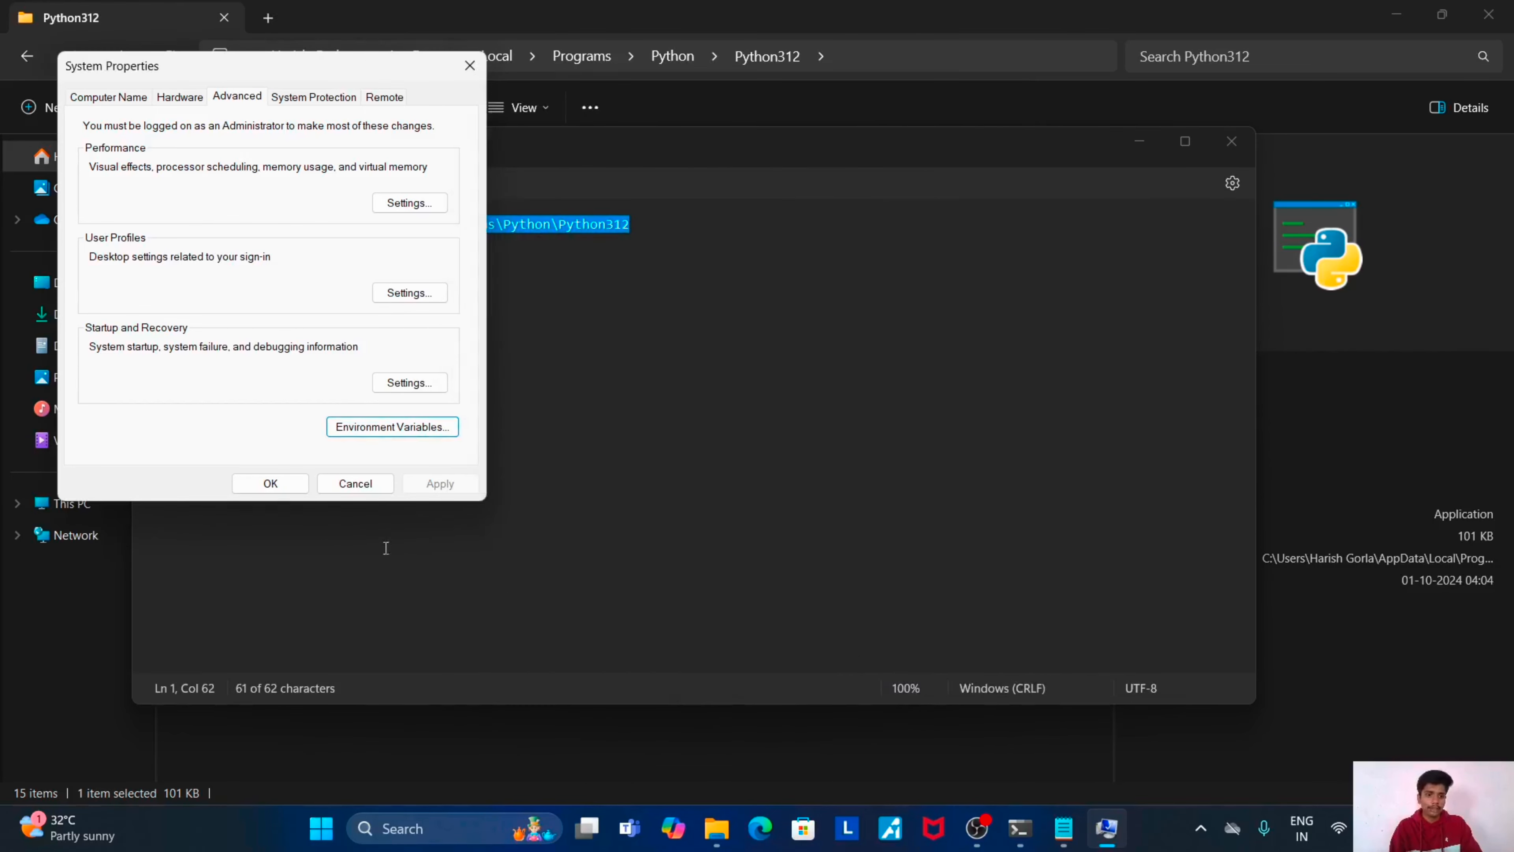
{"action": "left_click", "coordinate": [249, 484]}
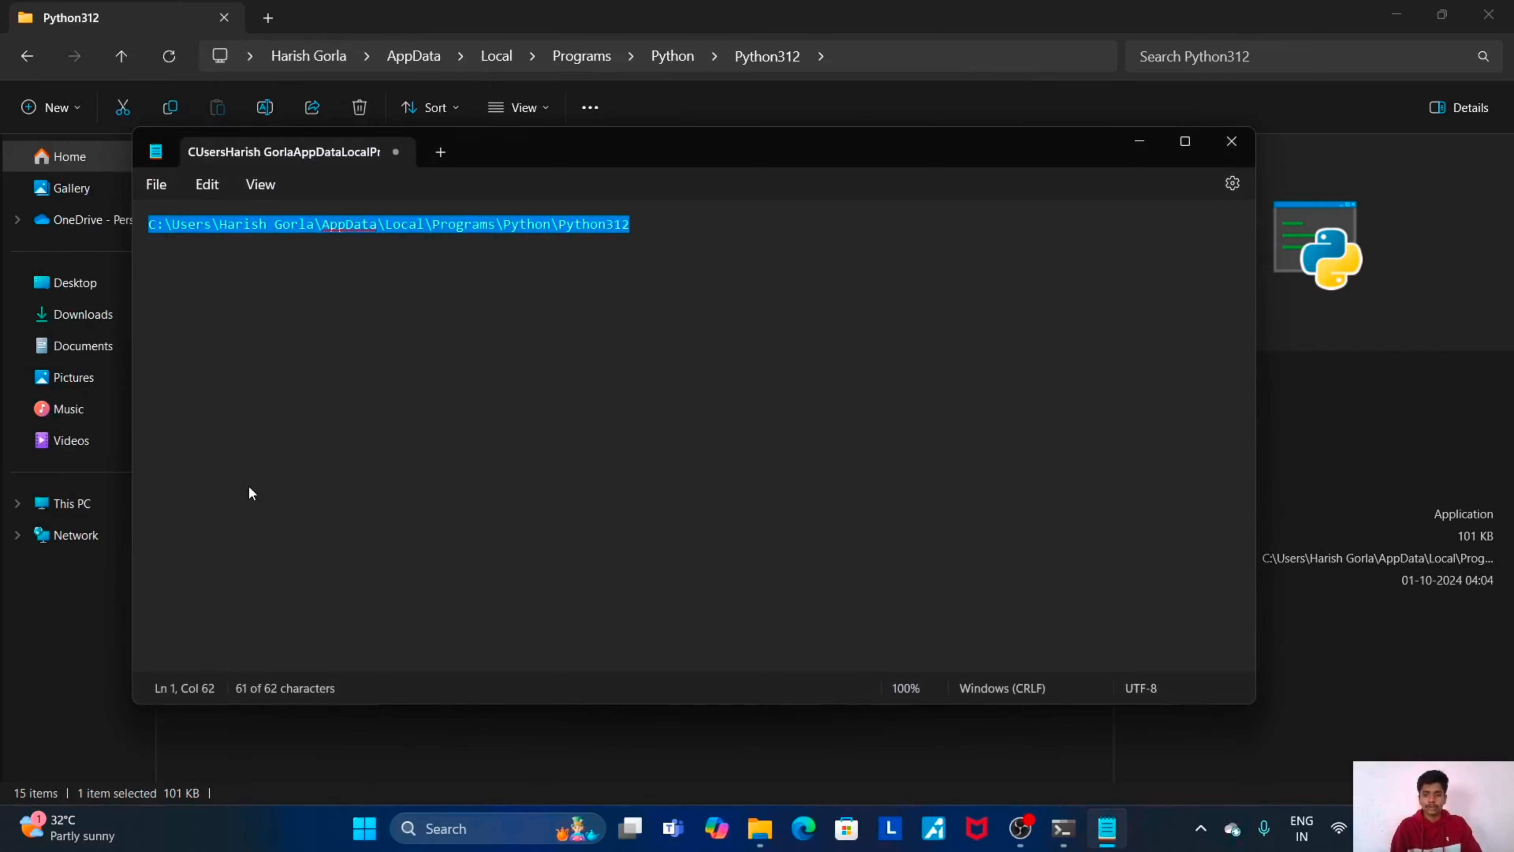
Search Windows for cmd, open a new Command Prompt and run python --version to check the installed Python version.
{"action": "left_click", "coordinate": [461, 841]}
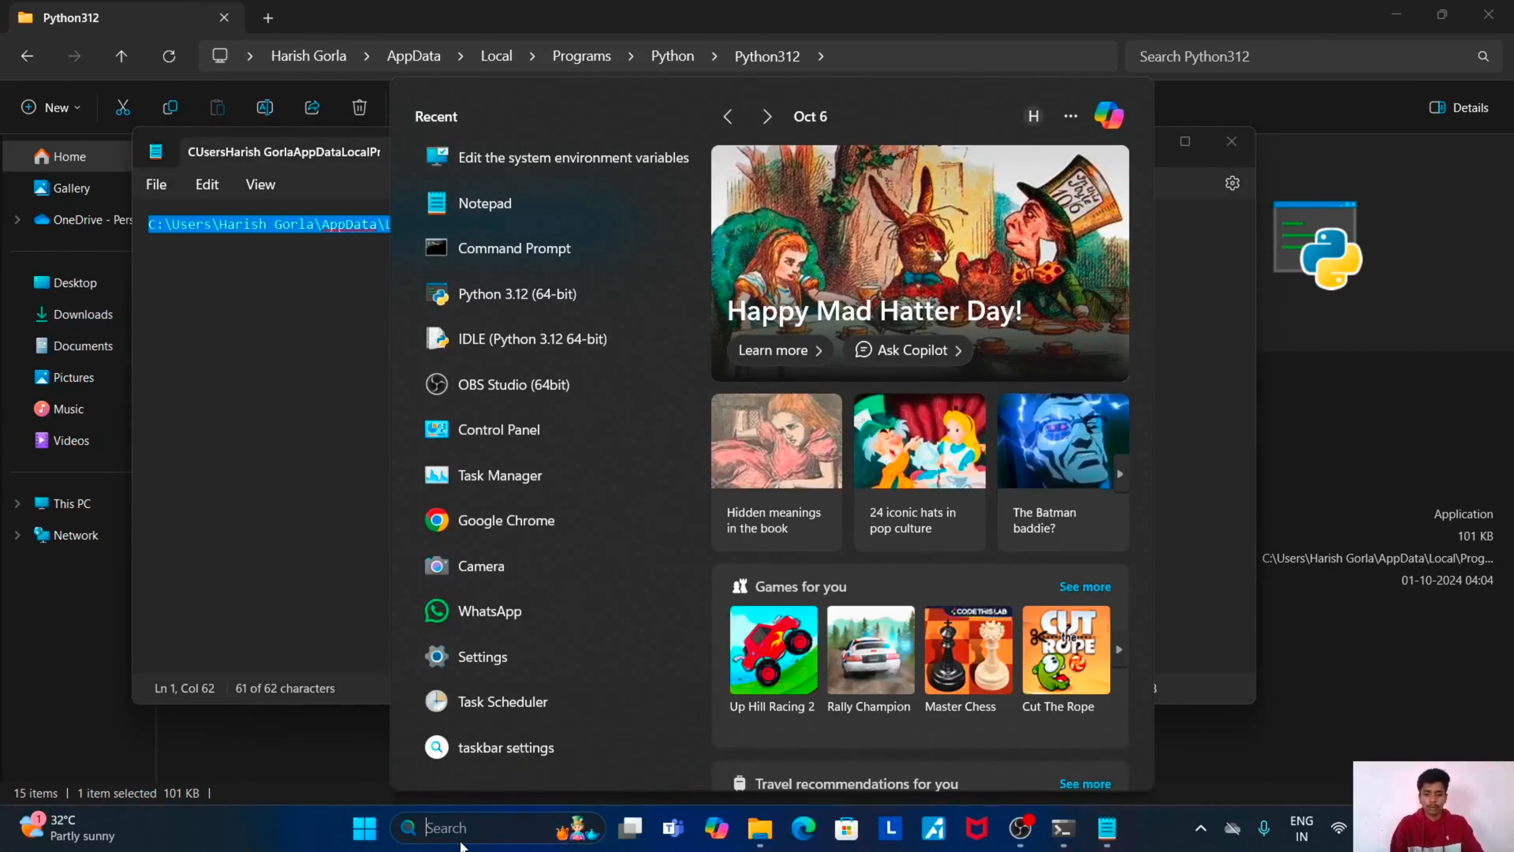
{"action": "type", "text": "cmd"}
{"action": "key", "text": "Return"}
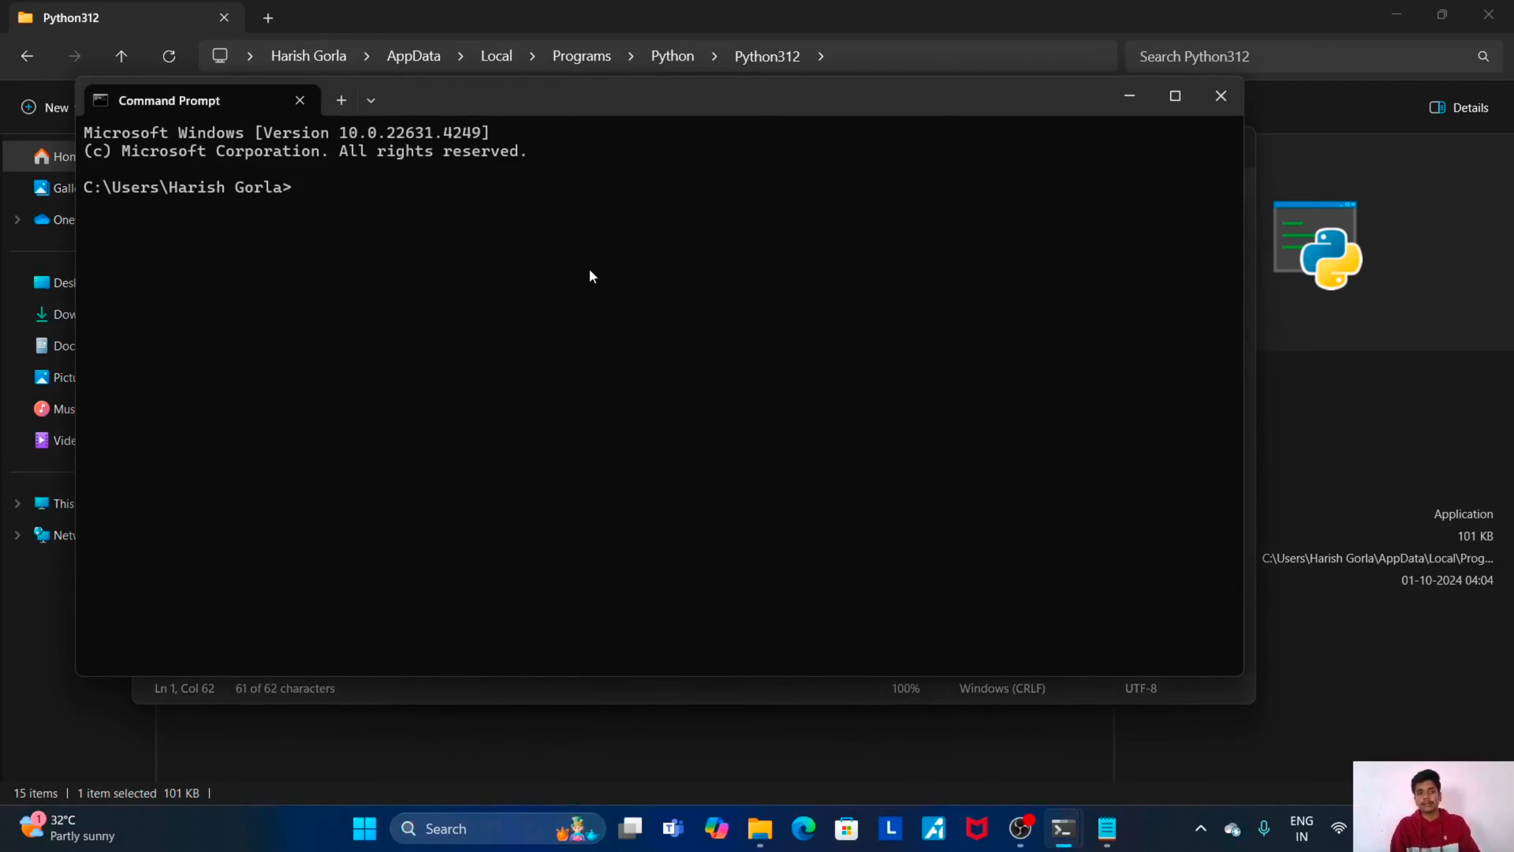
{"action": "type", "text": "p"}
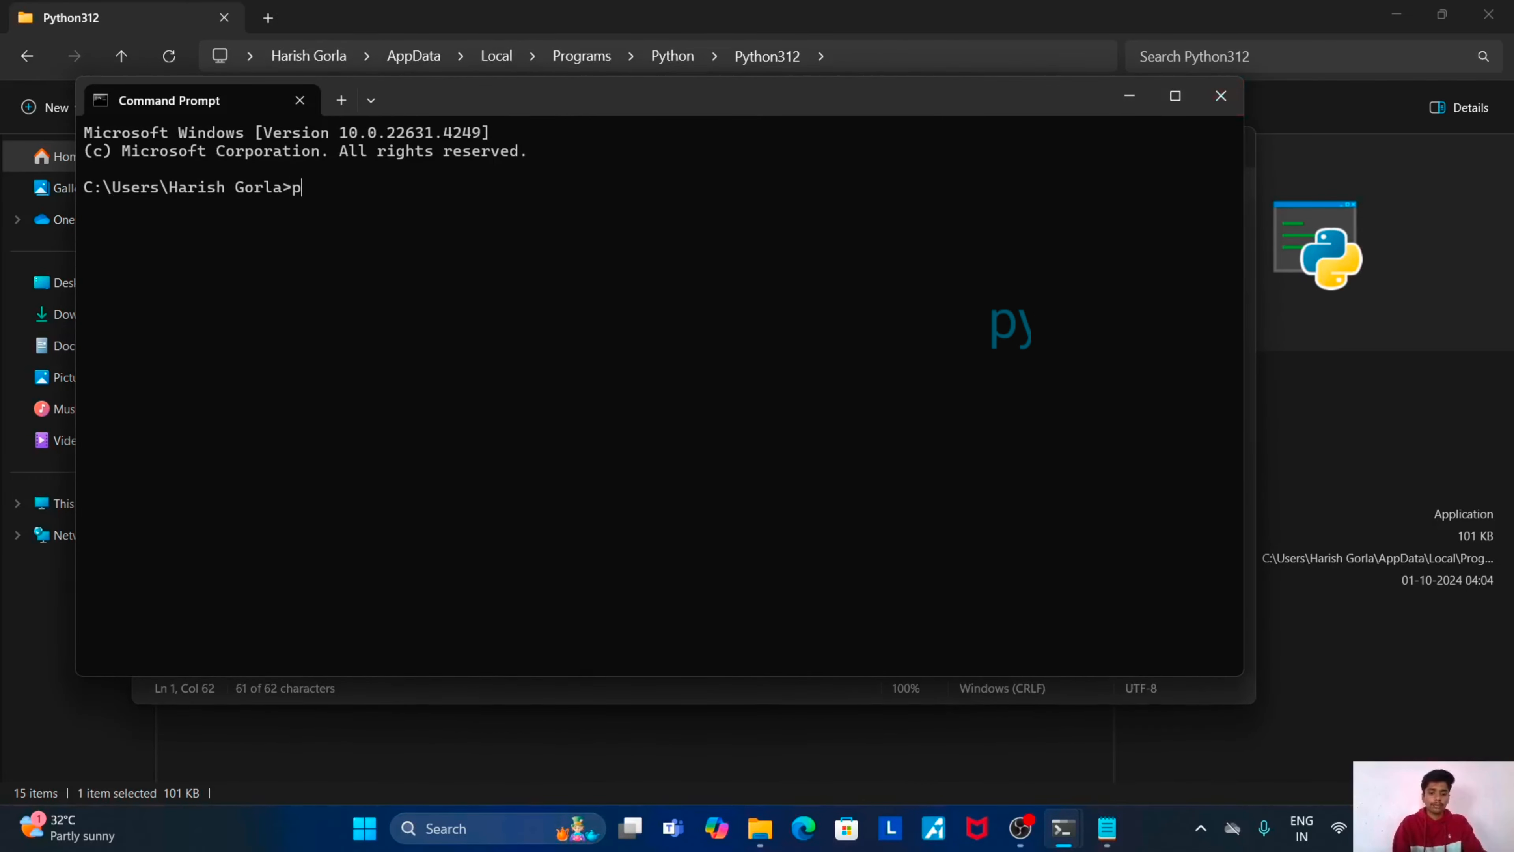
{"action": "type", "text": "ython"}
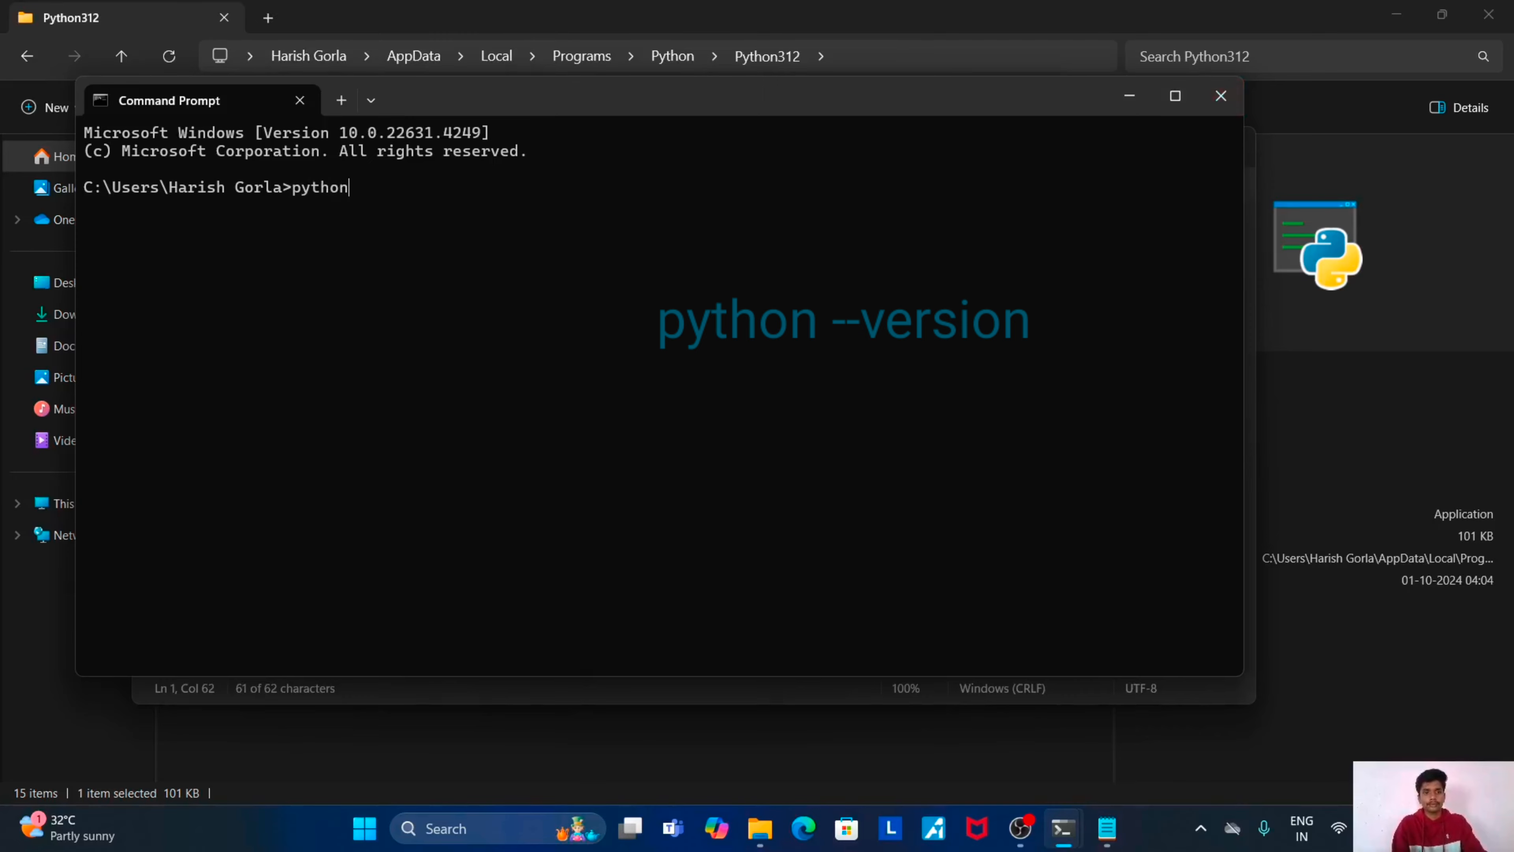
{"action": "type", "text": " --"}
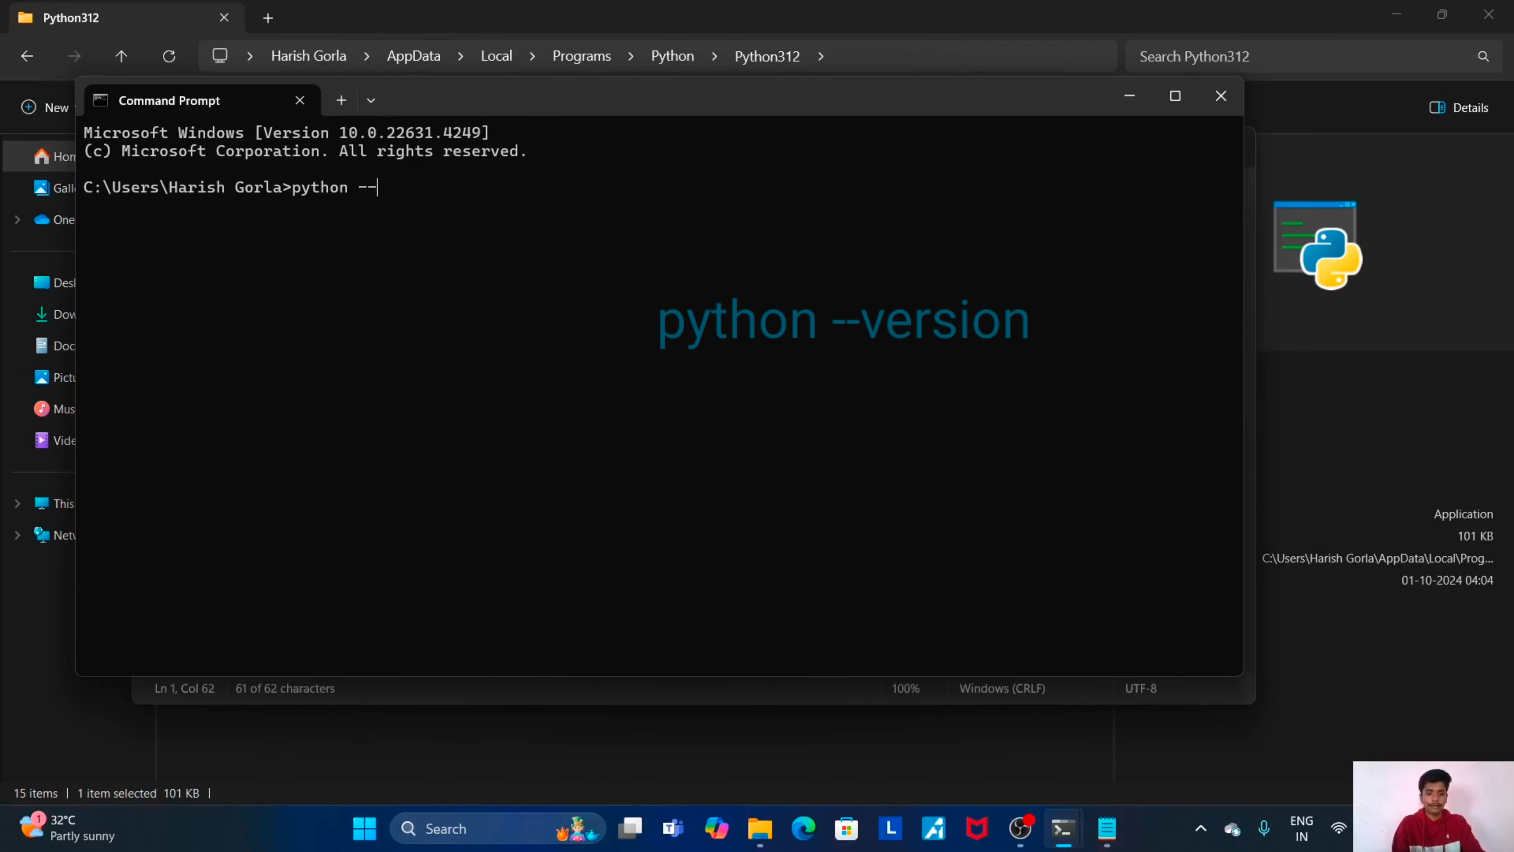
{"action": "type", "text": "version"}
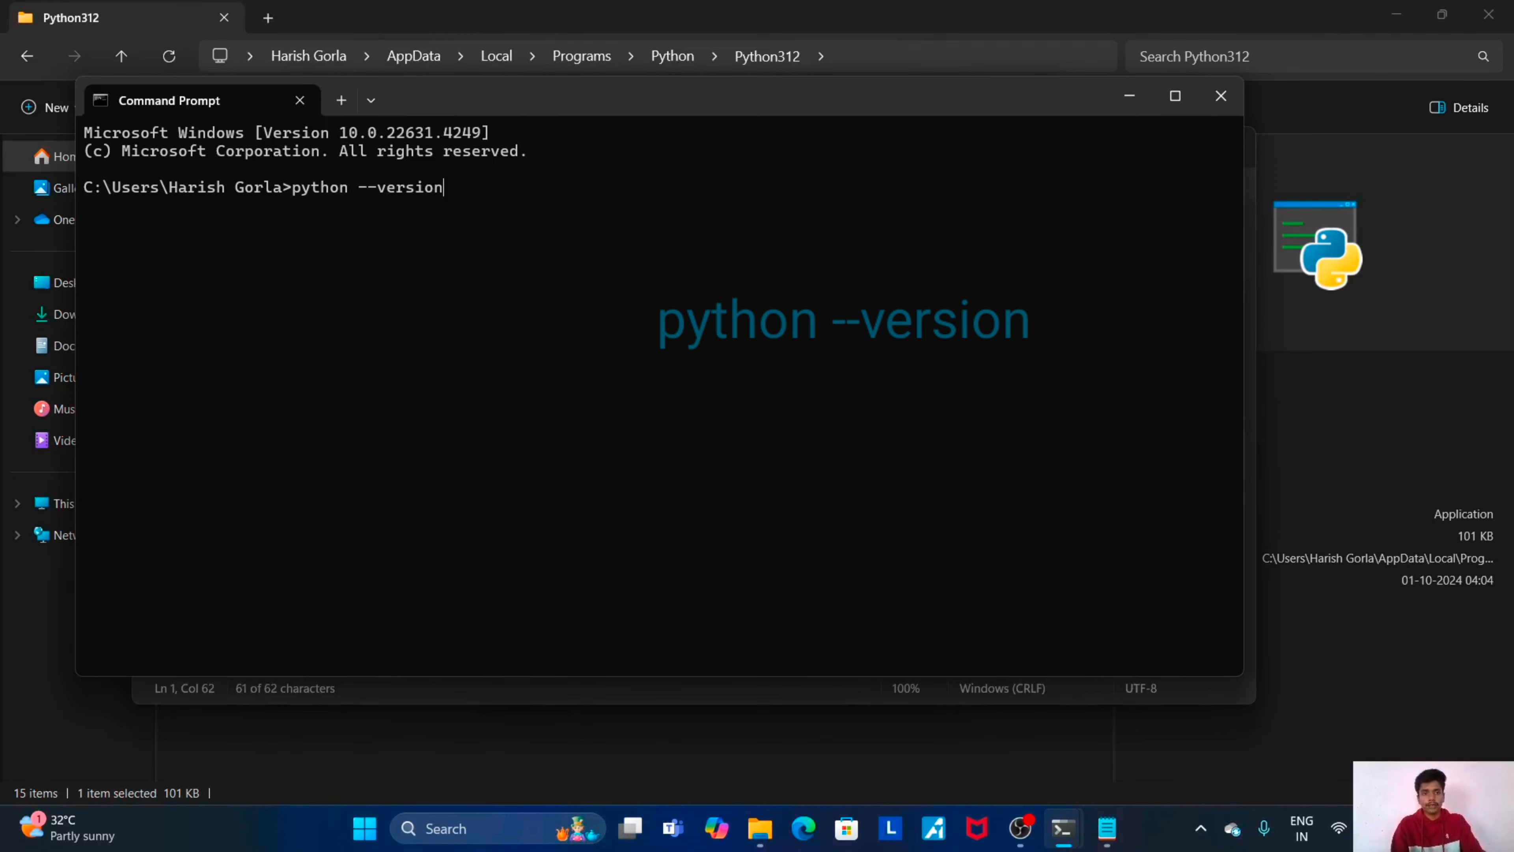
{"action": "key", "text": "Return"}
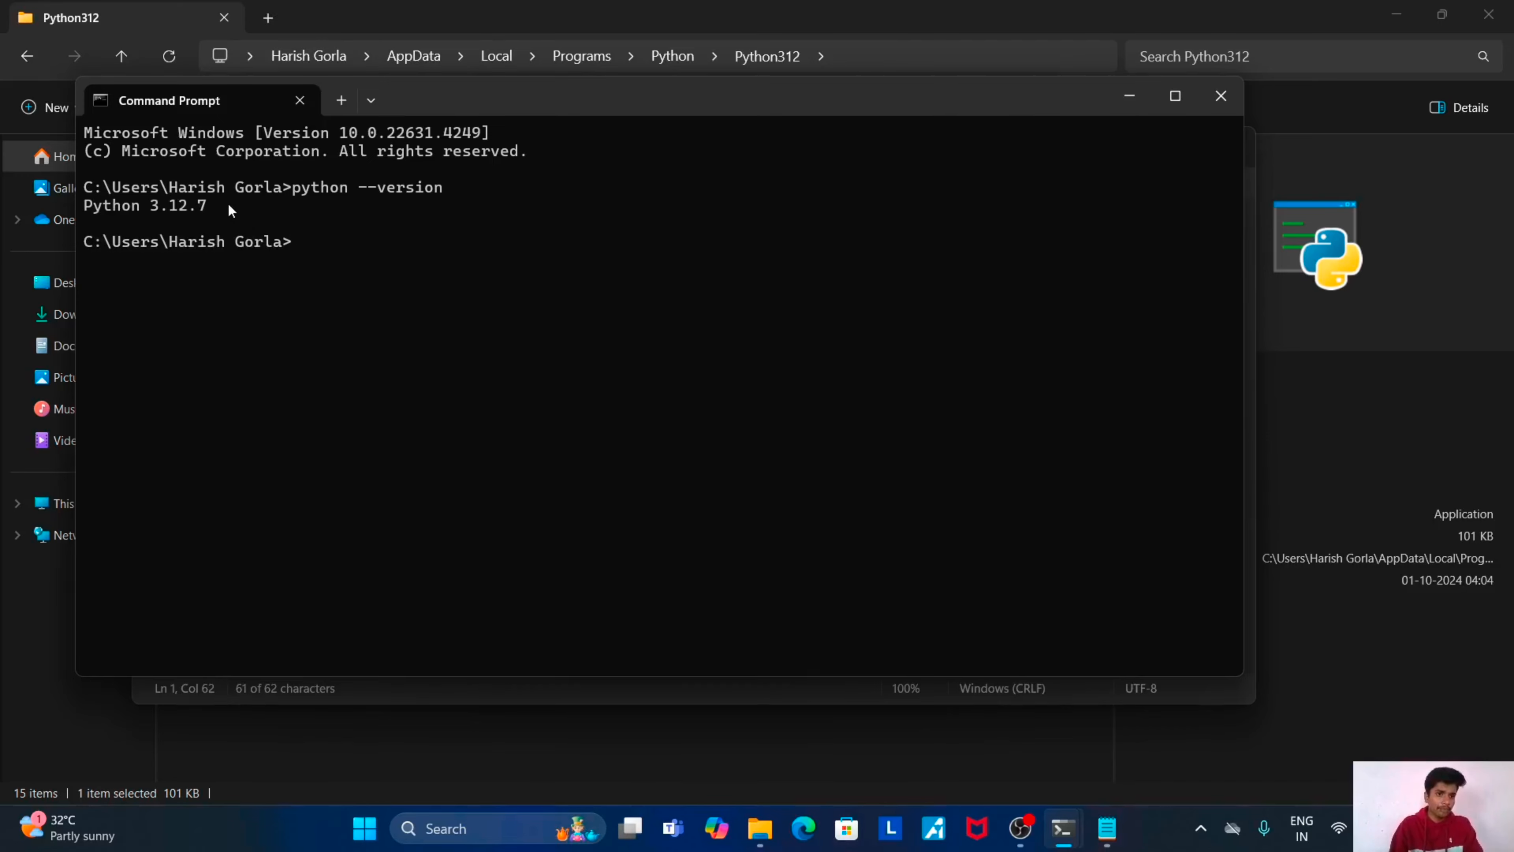
{"action": "left_click_drag", "start_coordinate": [227, 202], "coordinate": [33, 213]}
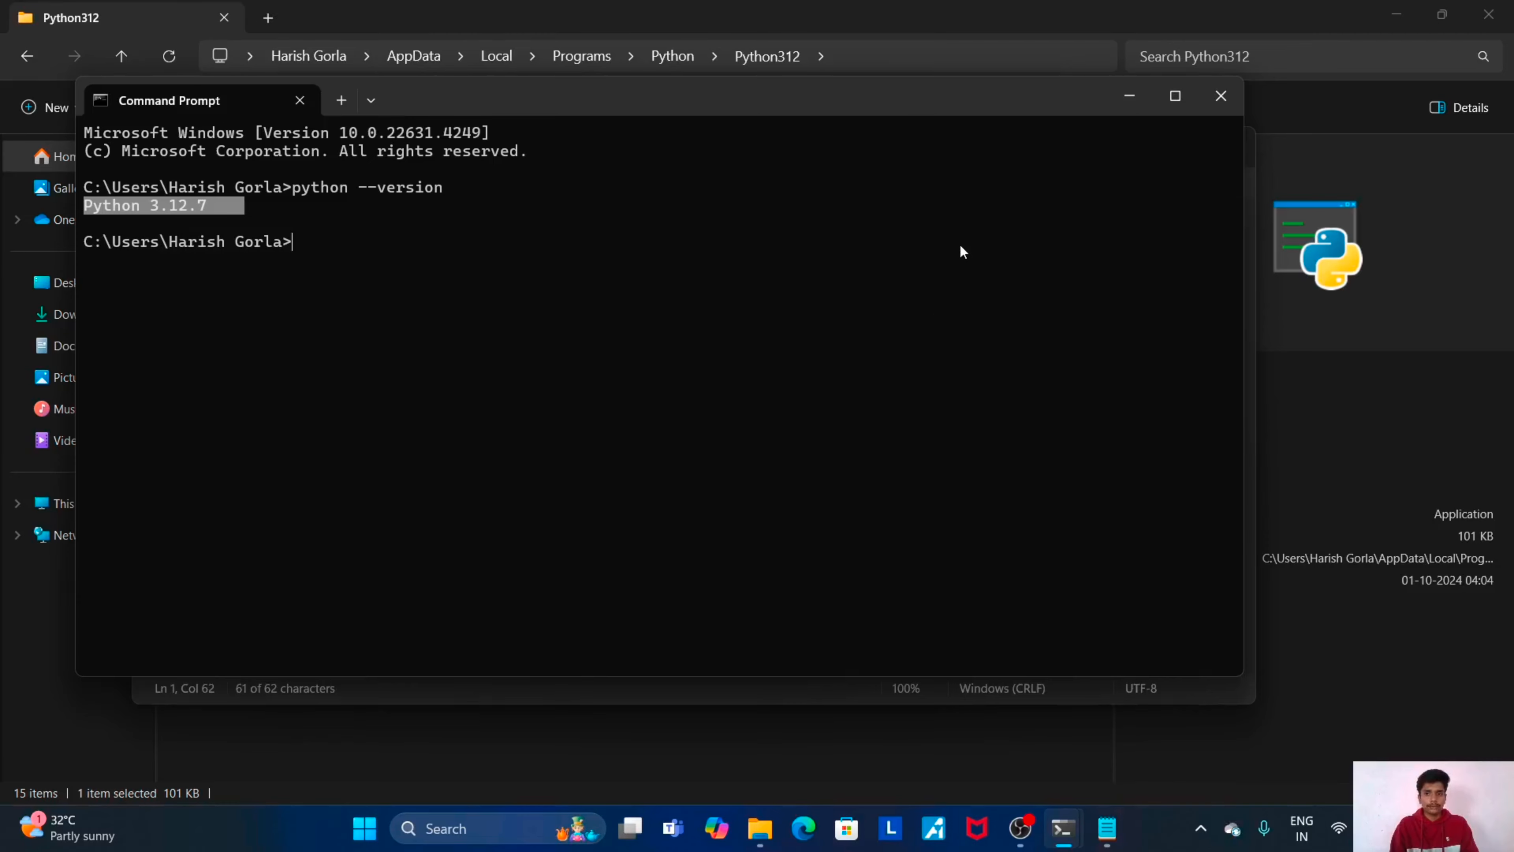
{"action": "left_click", "coordinate": [500, 349]}
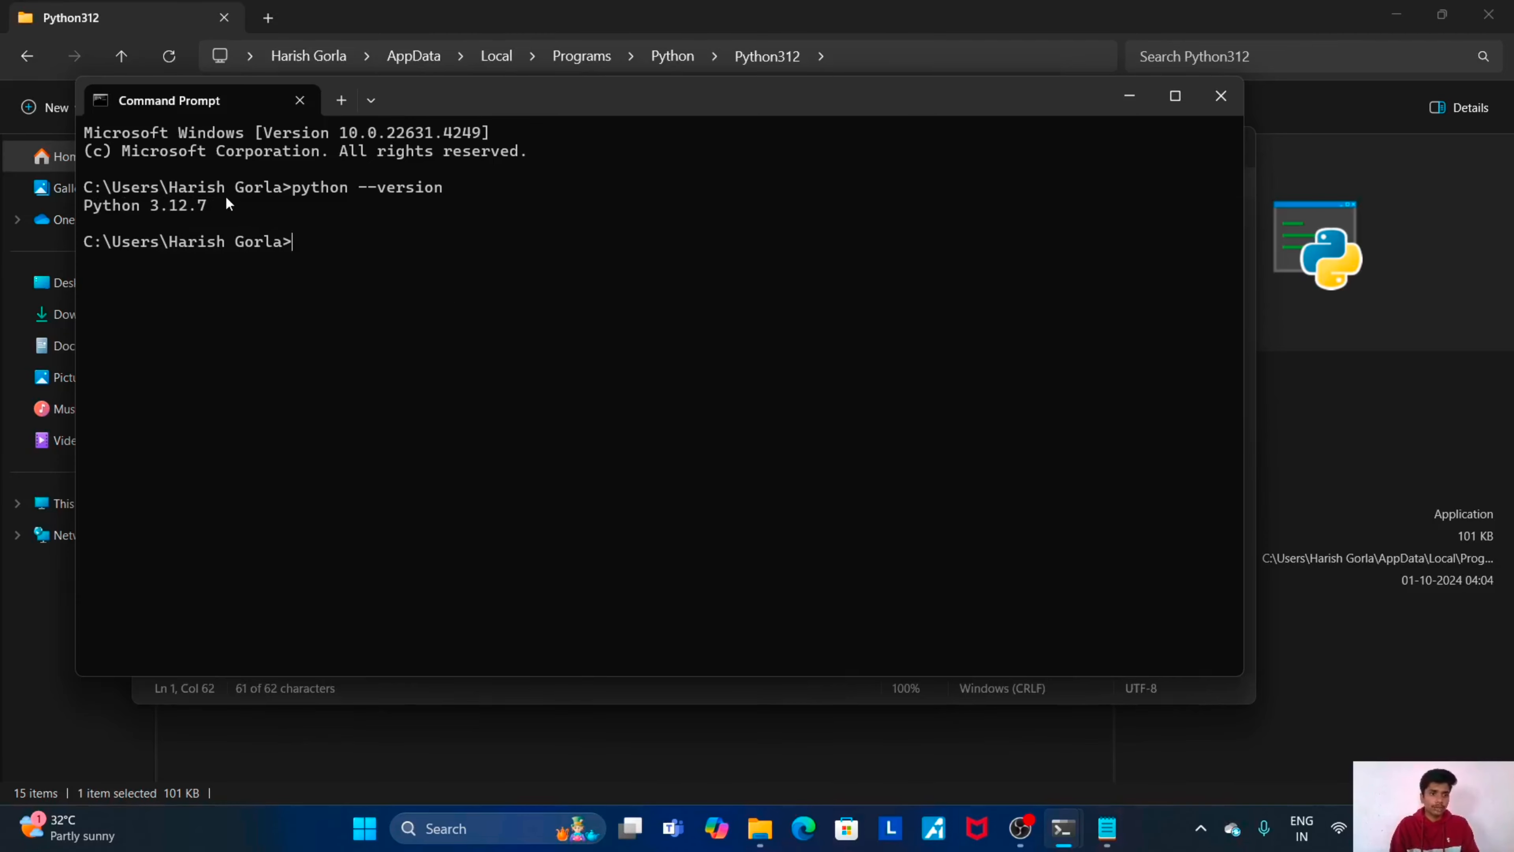
{"action": "left_click_drag", "start_coordinate": [225, 203], "coordinate": [196, 210]}
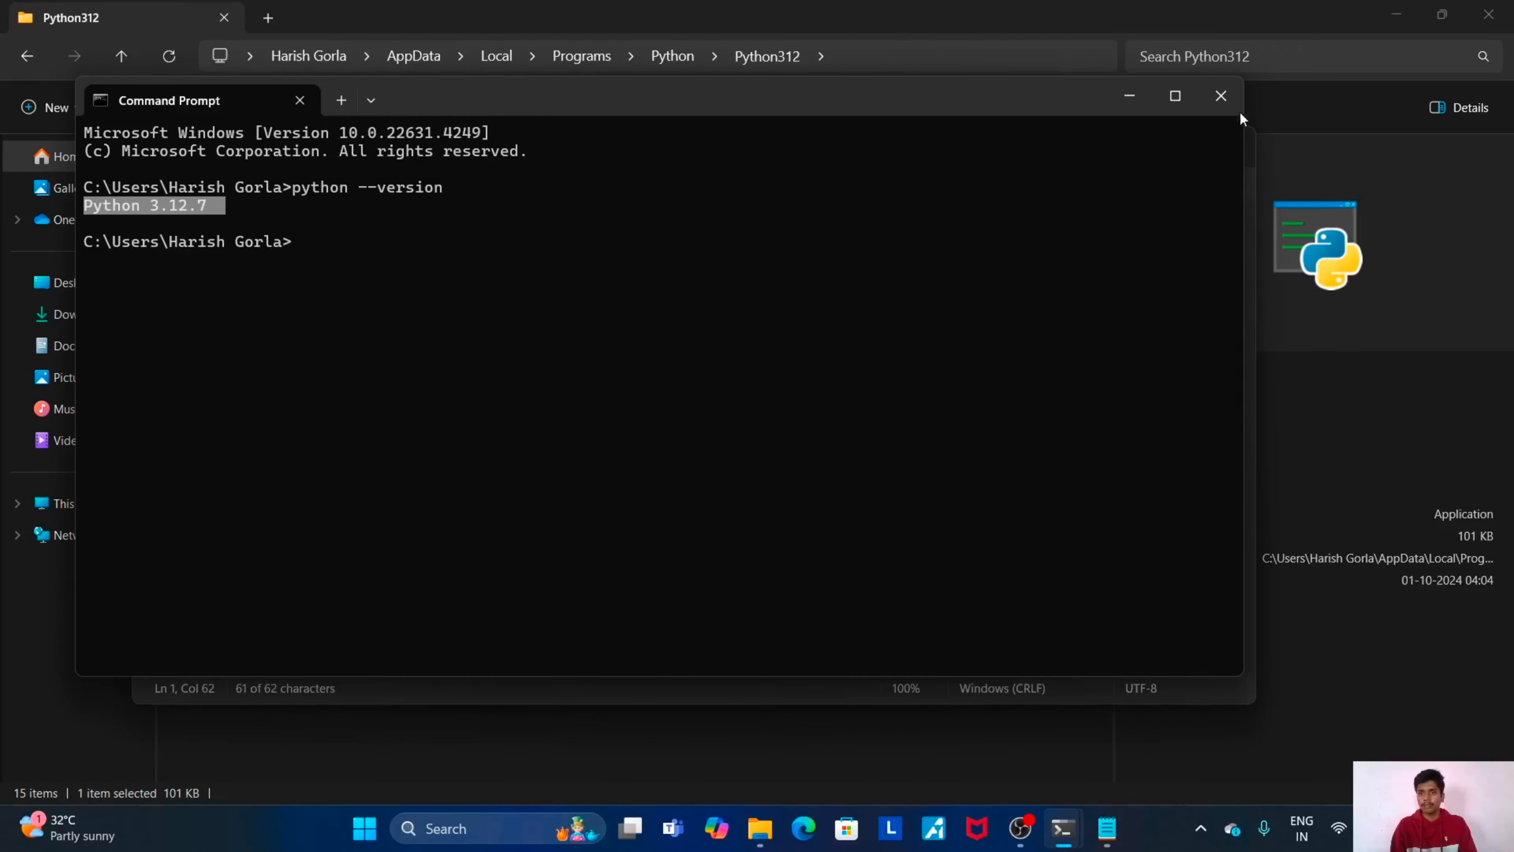
Close the open Command Prompt, File Explorer and Notepad windows to return to the desktop.
{"action": "left_click", "coordinate": [1220, 96]}
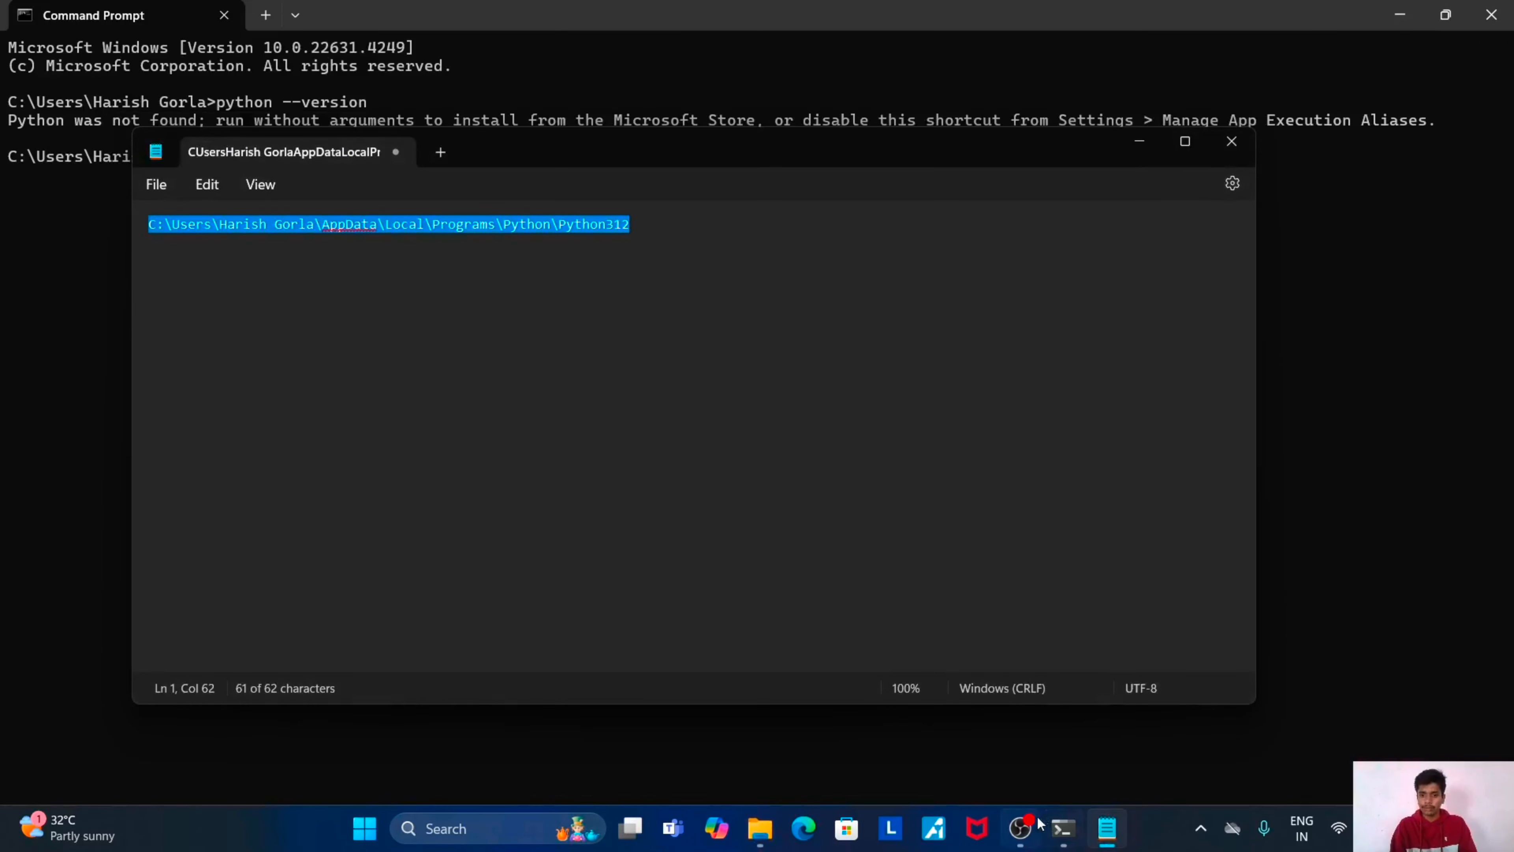
{"action": "left_click", "coordinate": [1064, 828]}
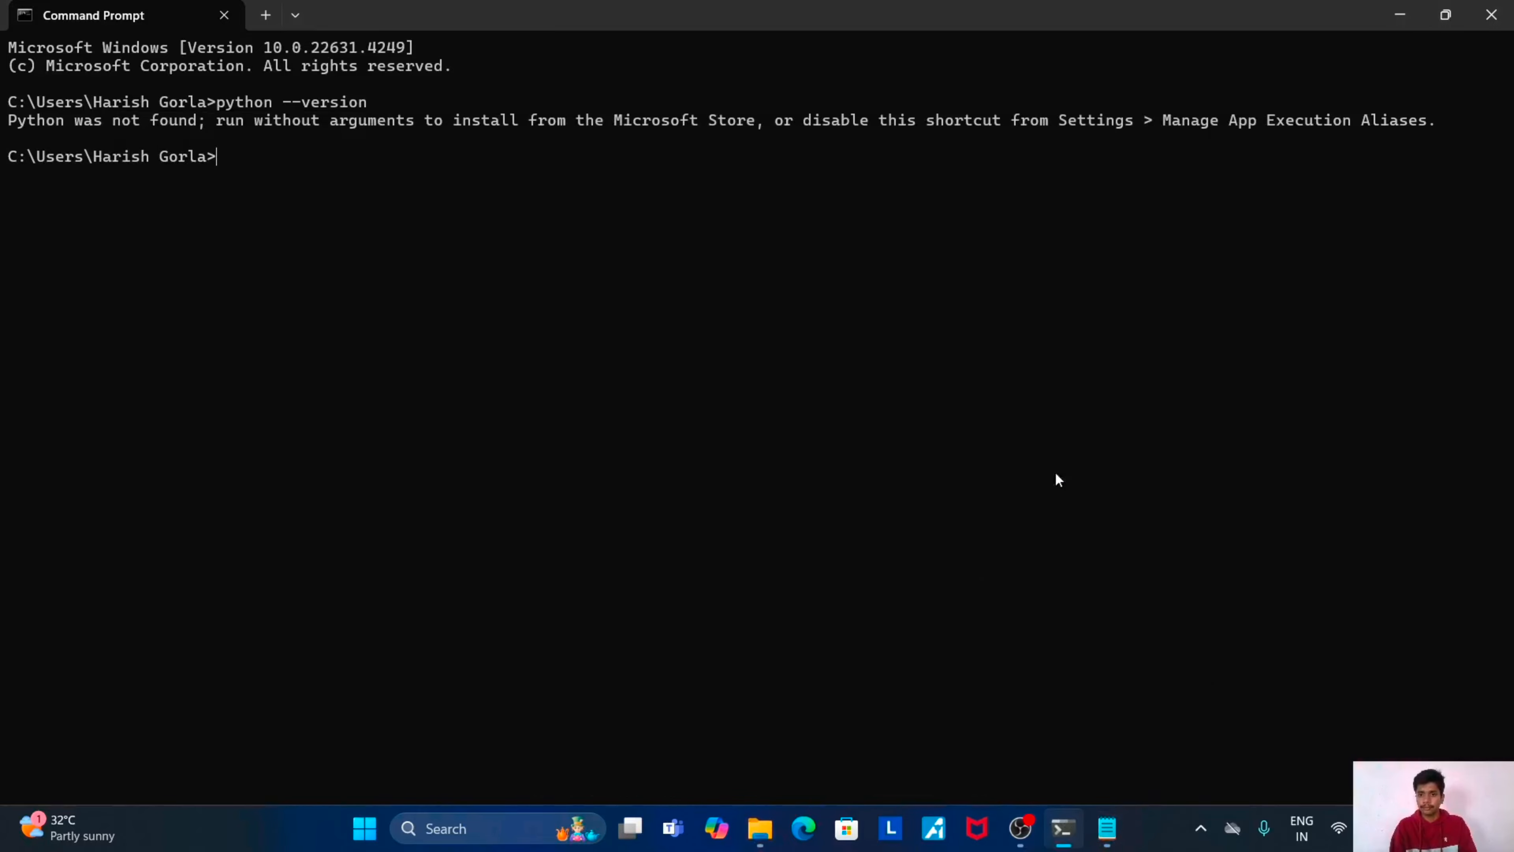
{"action": "left_click", "coordinate": [1490, 15]}
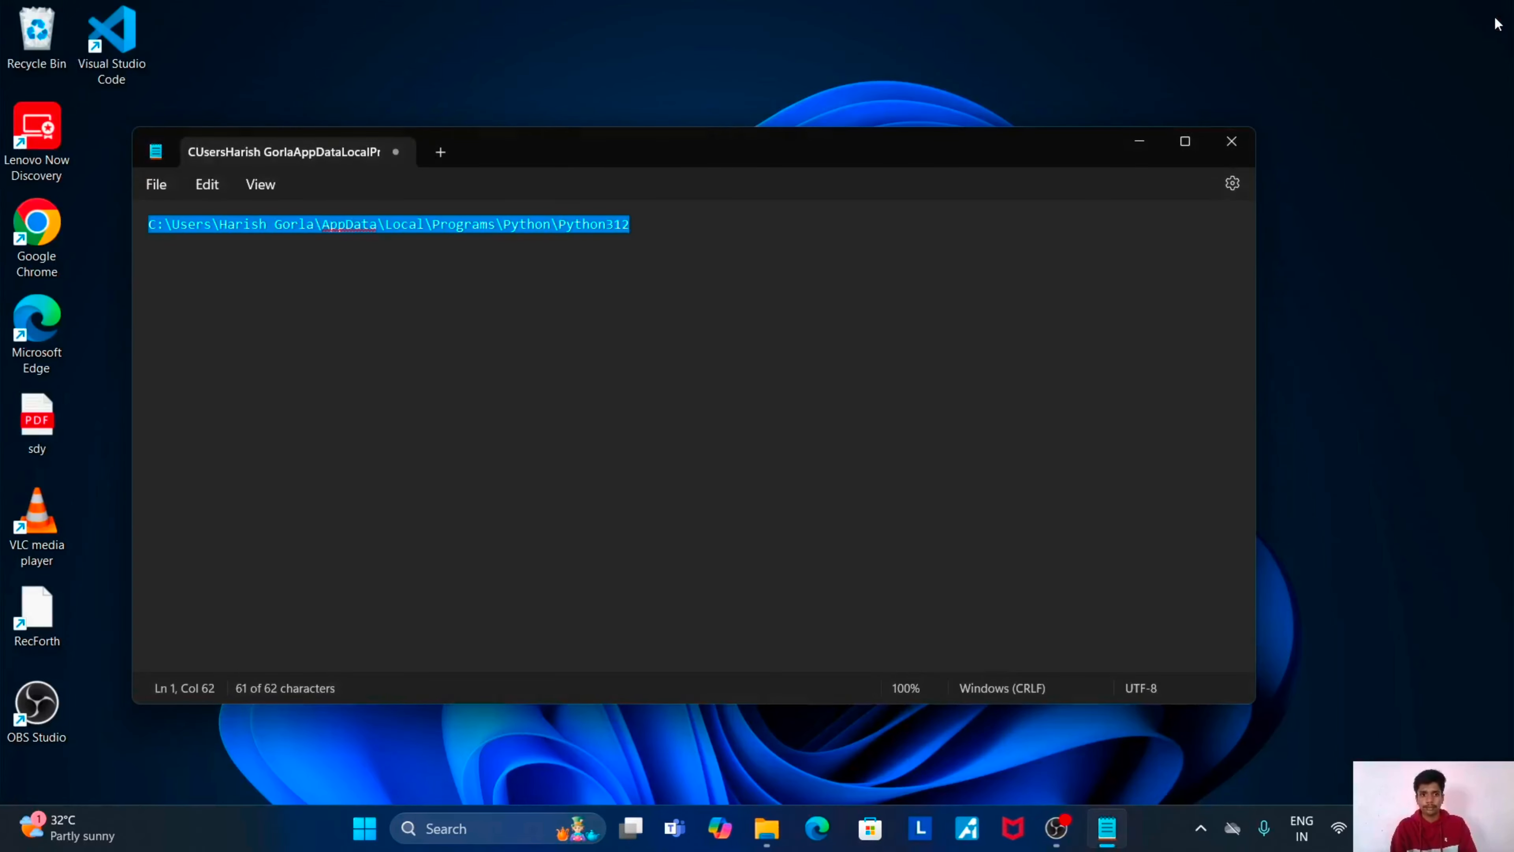
{"action": "left_click", "coordinate": [1230, 142]}
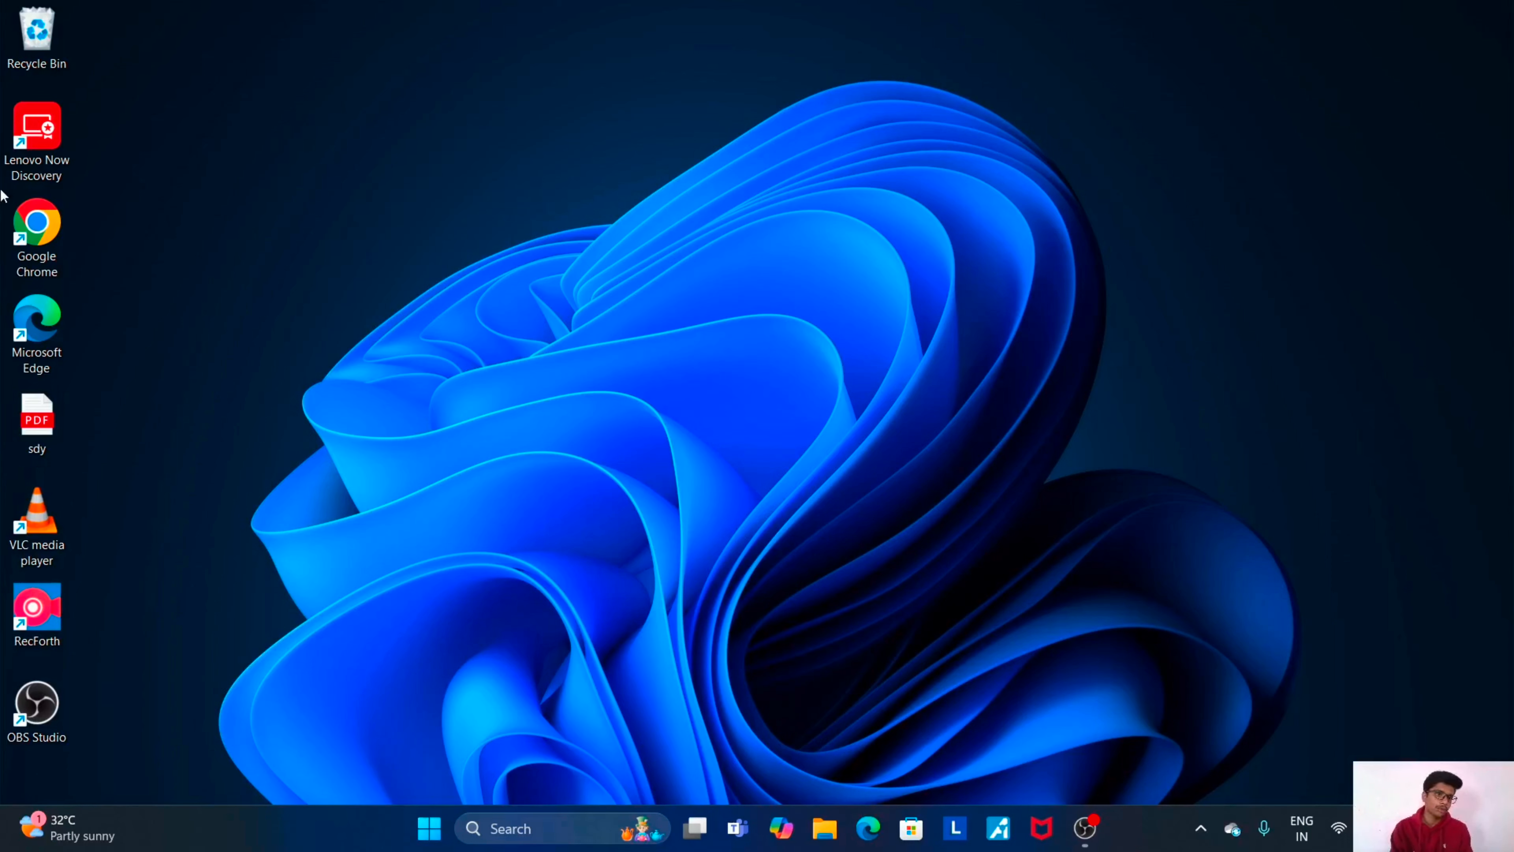
Open Google Chrome and search Google for "dowload vscode".
{"action": "double_click", "coordinate": [56, 232]}
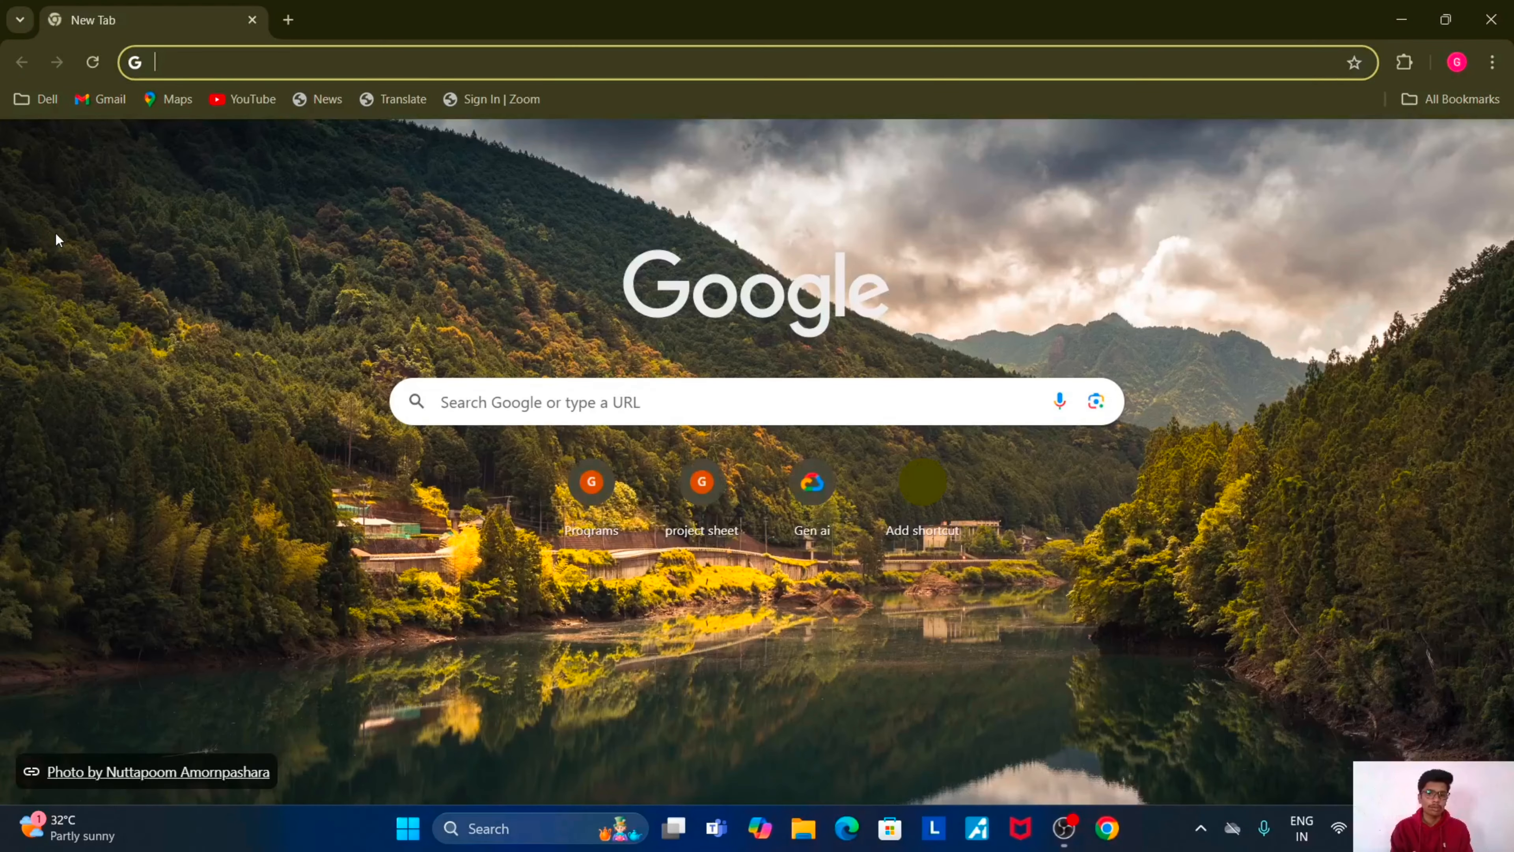
{"action": "left_click", "coordinate": [622, 403]}
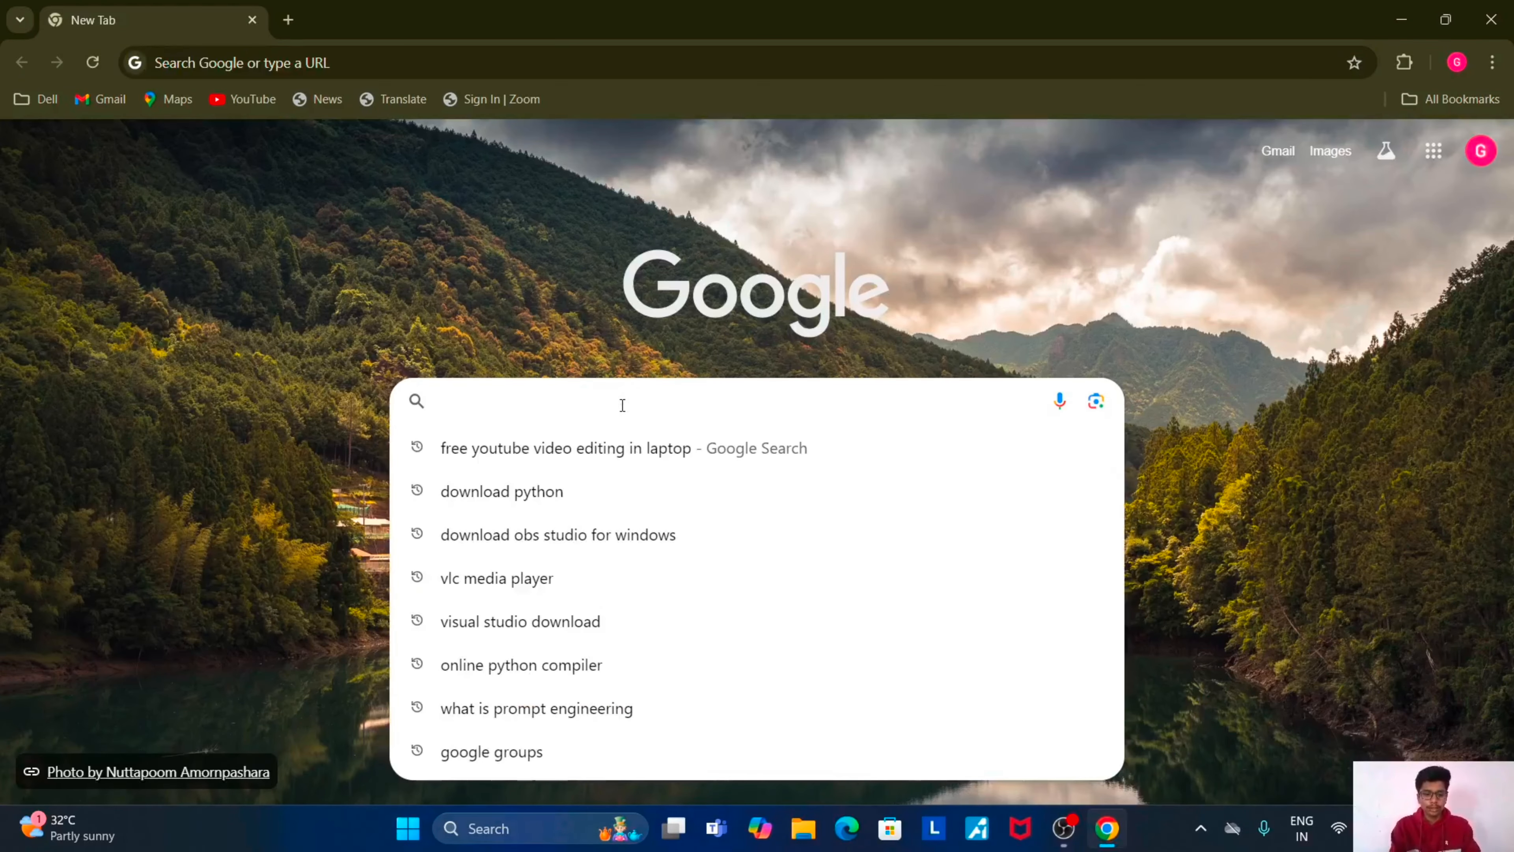
{"action": "type", "text": "doen"}
{"action": "key", "text": "BackSpace"}
{"action": "key", "text": "BackSpace"}
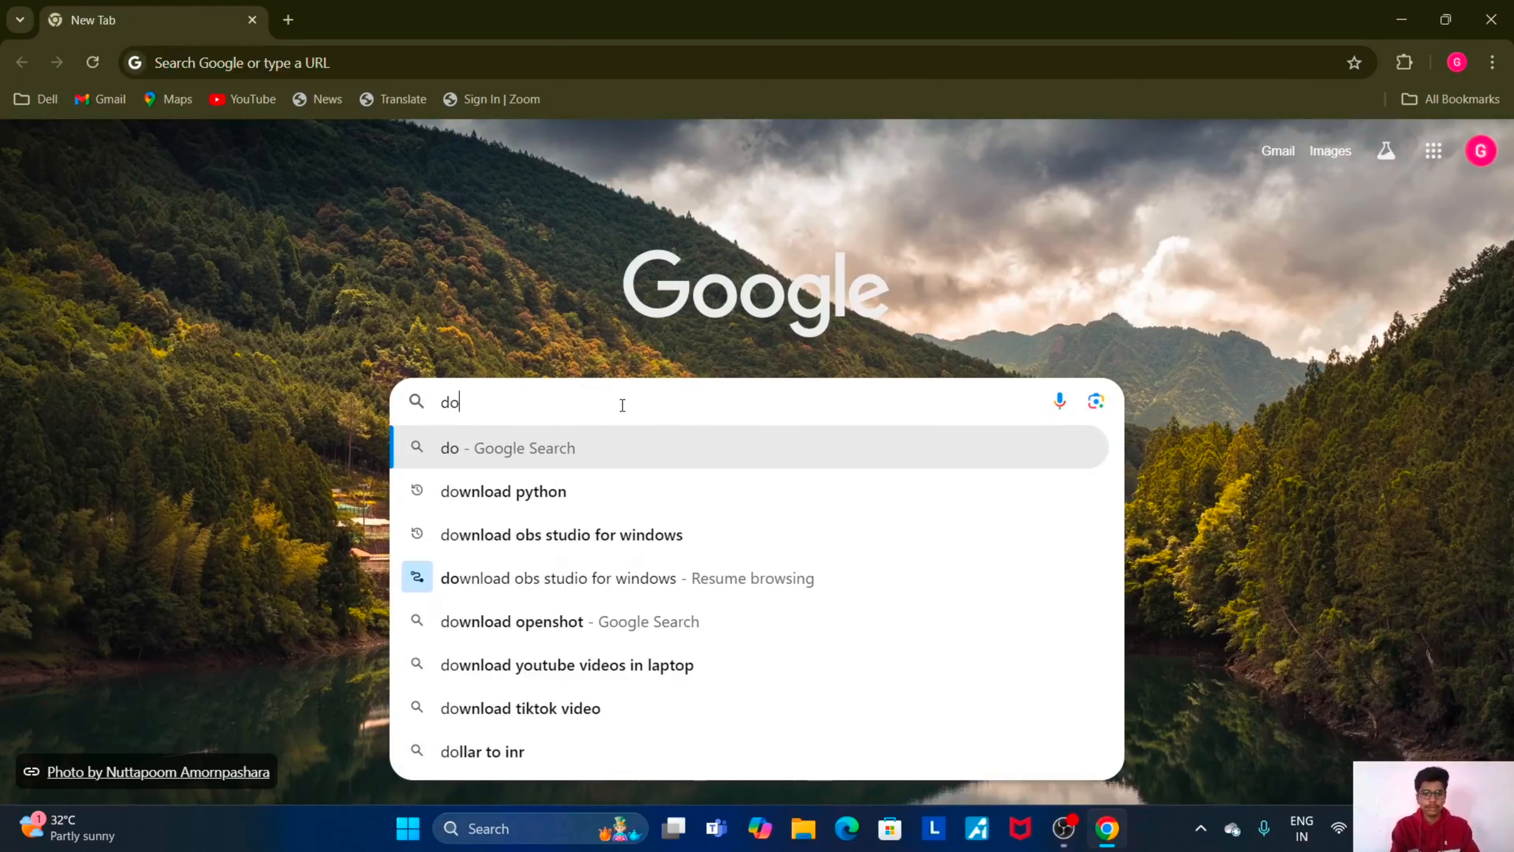
{"action": "type", "text": "wload "}
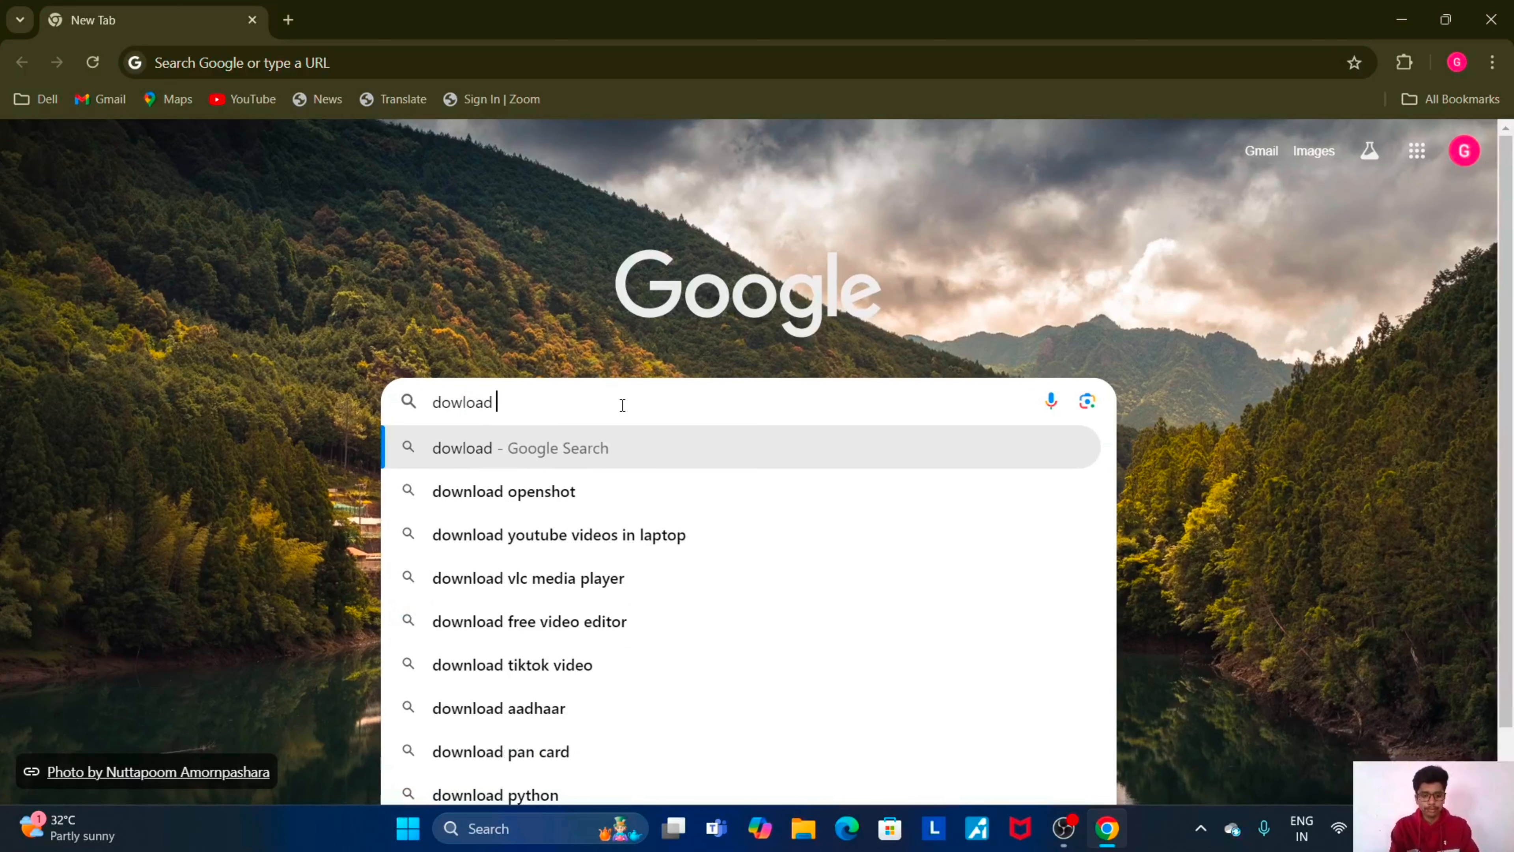
{"action": "type", "text": "vscode"}
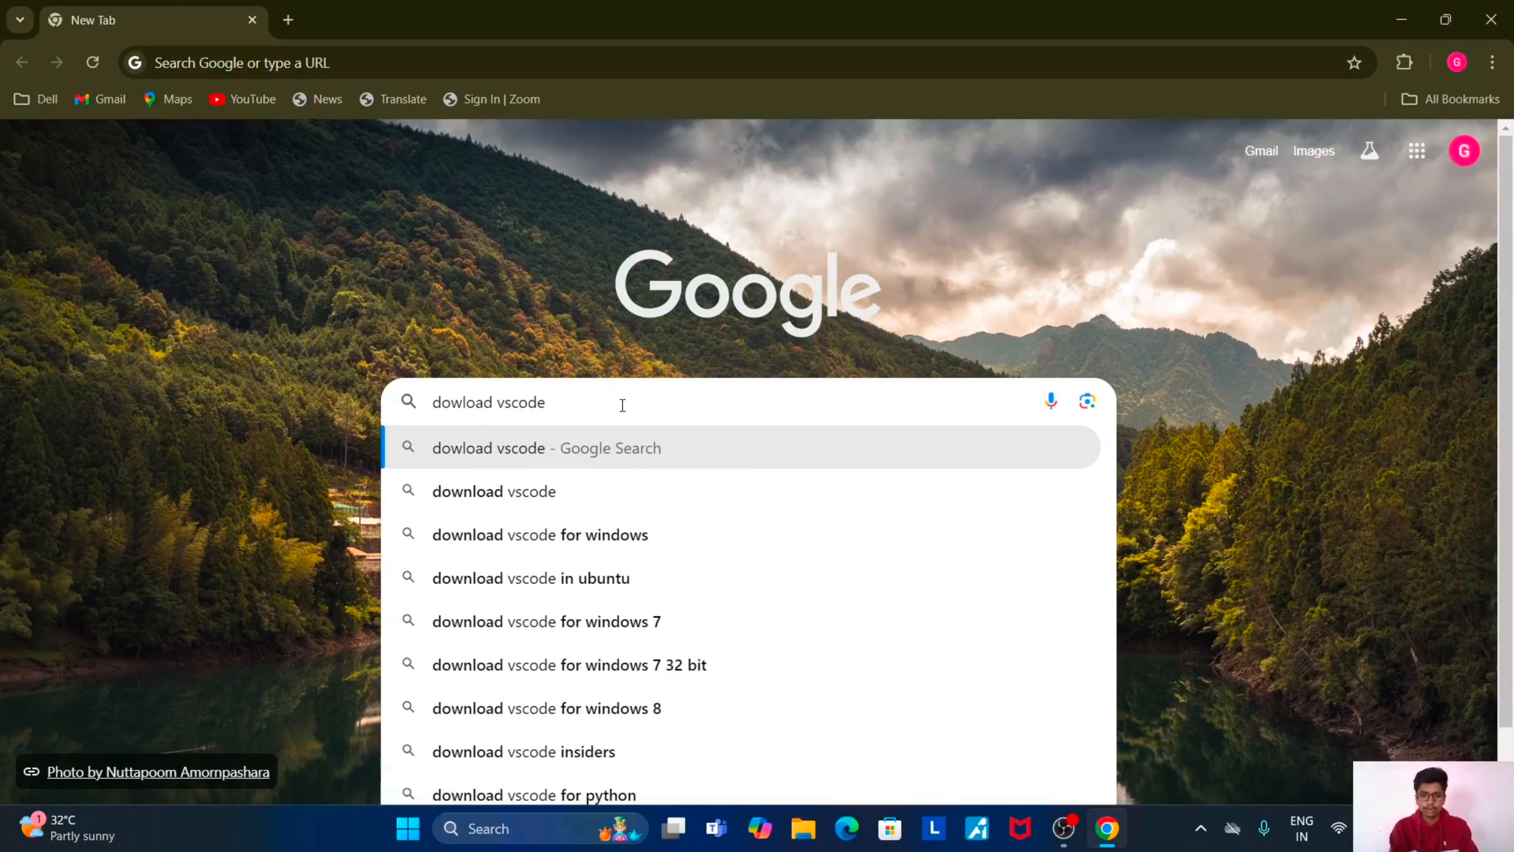
{"action": "key", "text": "Return"}
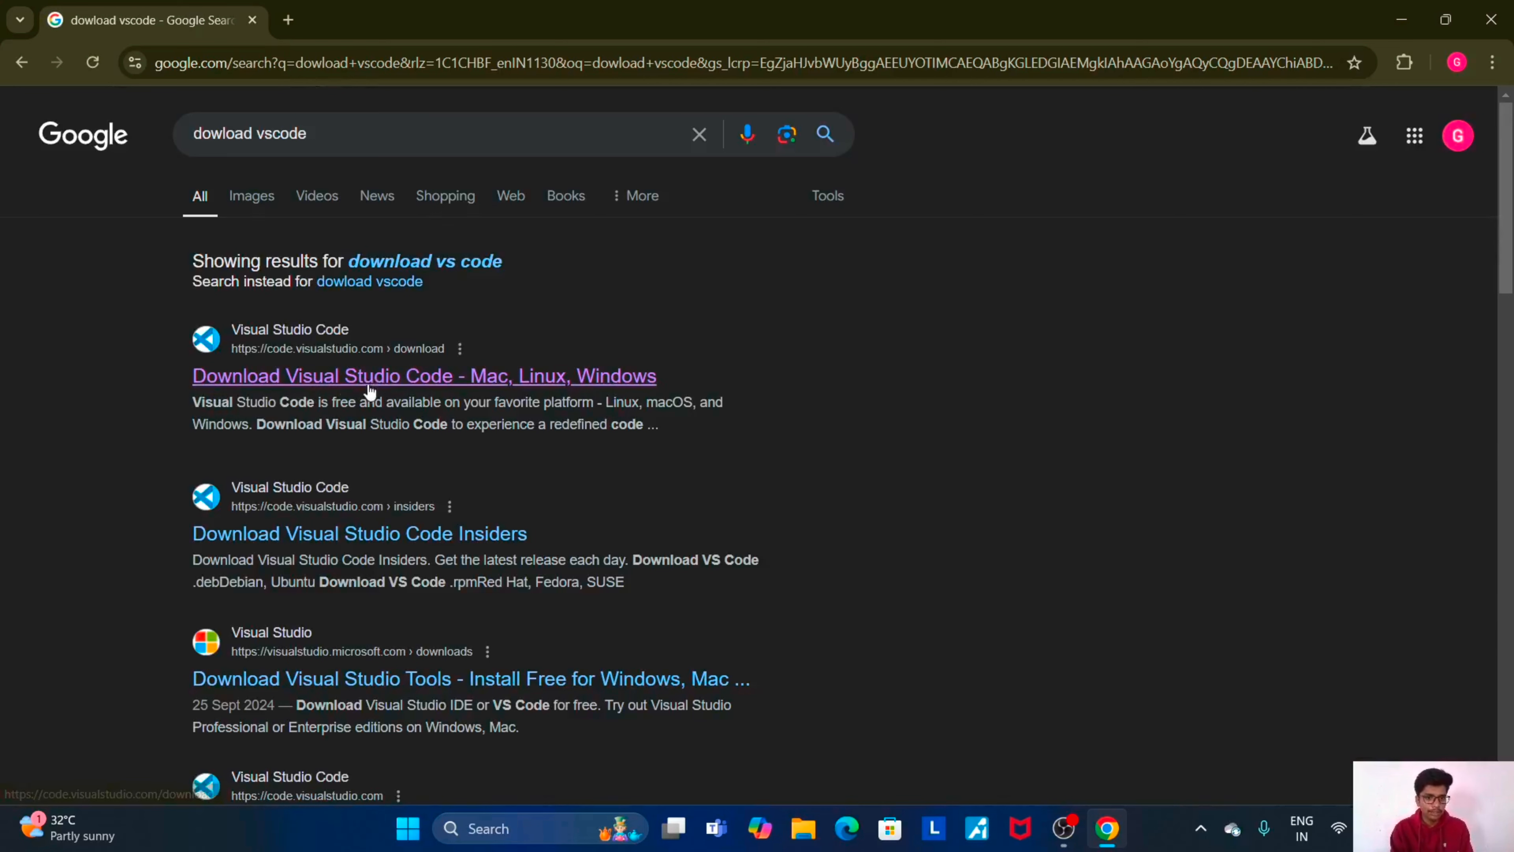
Open the official Visual Studio Code download page from the search results and download the Windows 10, 11 installer.
{"action": "left_click", "coordinate": [433, 376]}
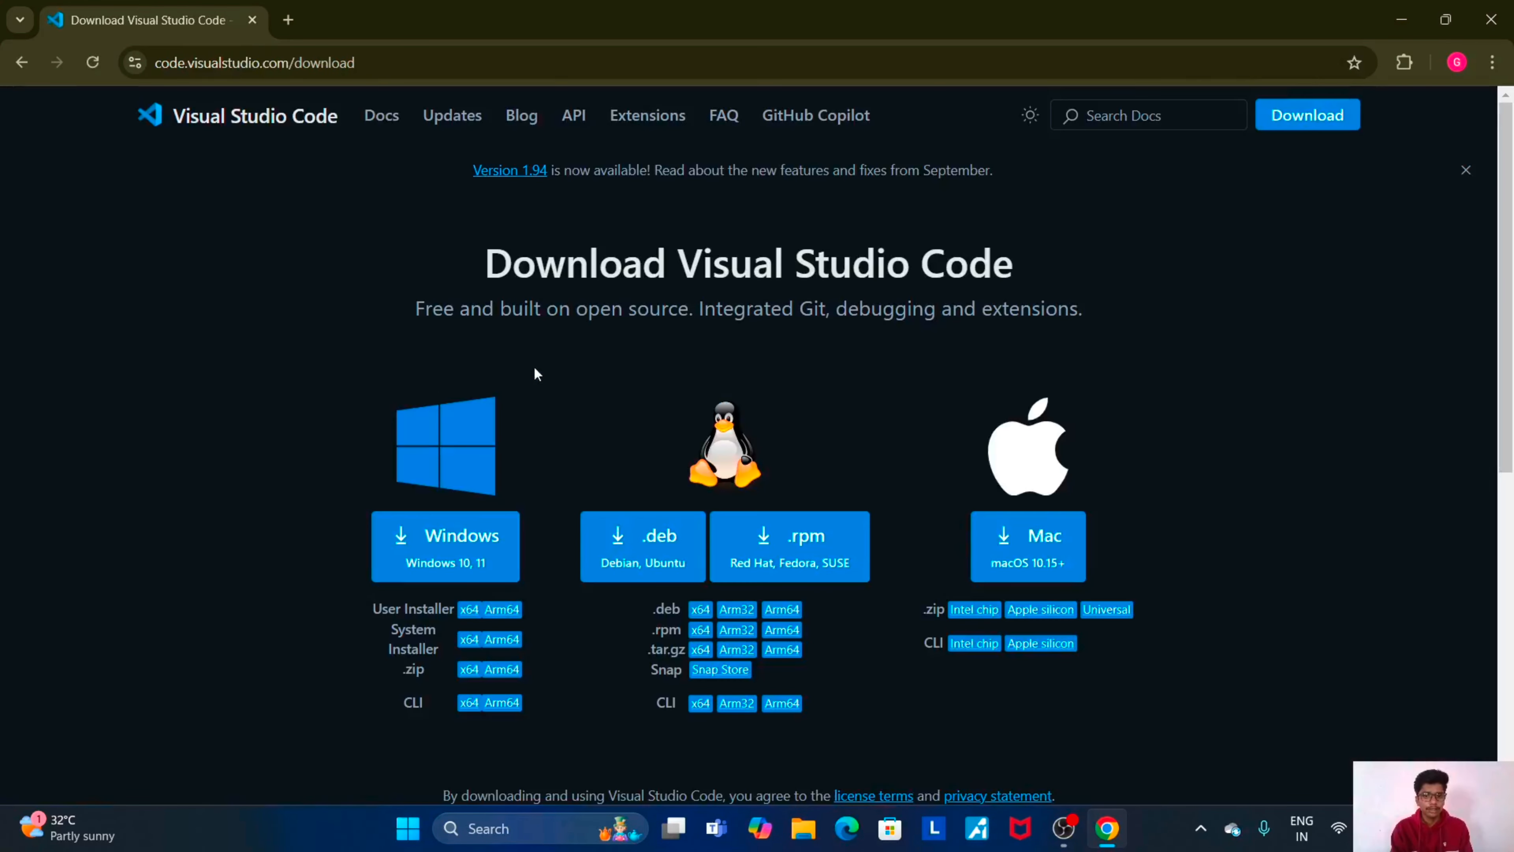
{"action": "scroll", "coordinate": [717, 422], "scroll_direction": "down", "scroll_amount": 2}
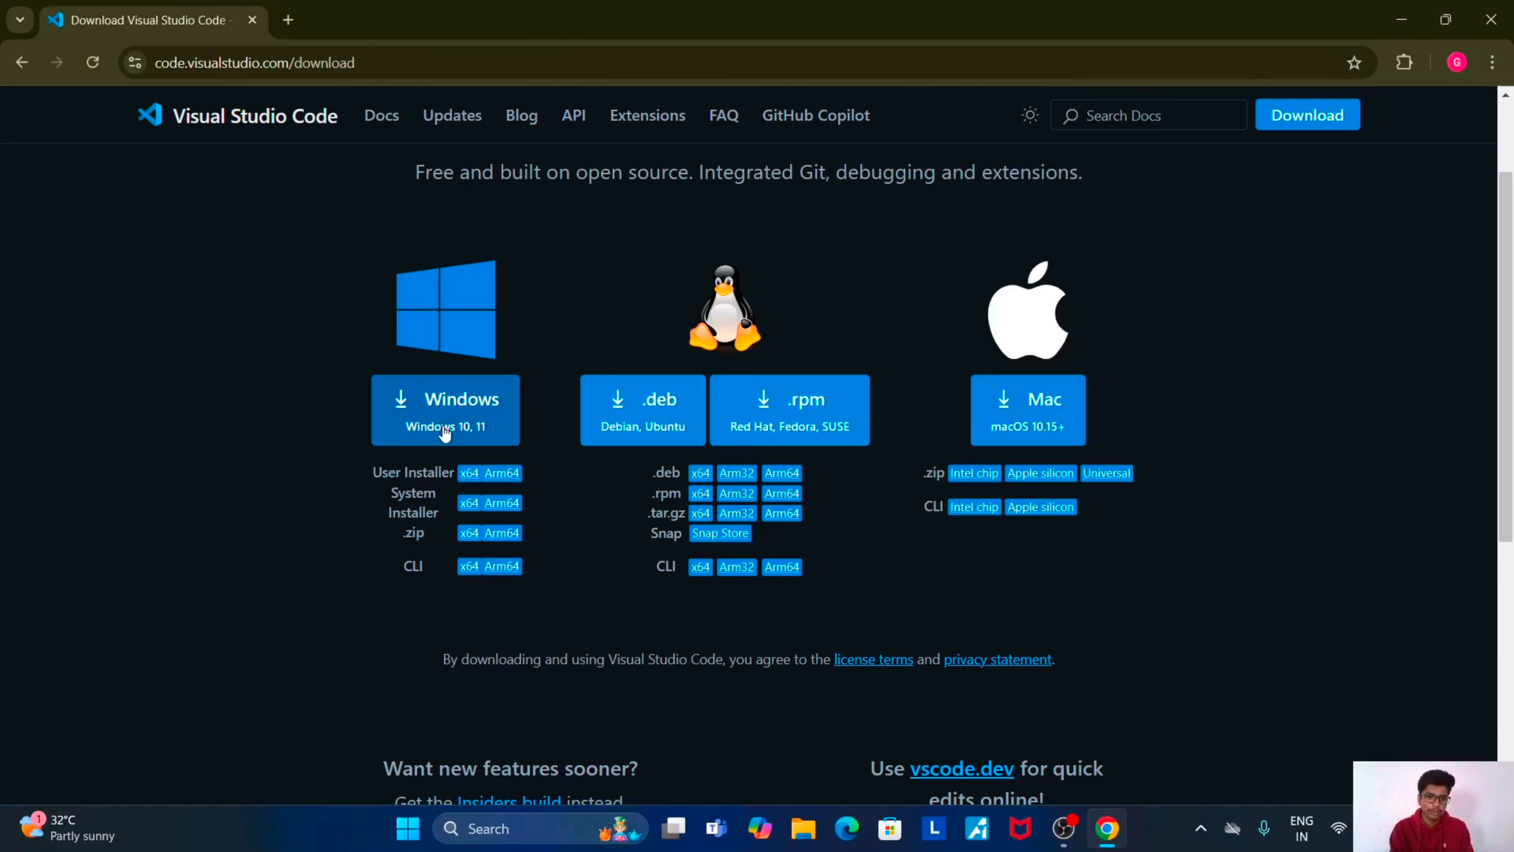
{"action": "left_click", "coordinate": [464, 402]}
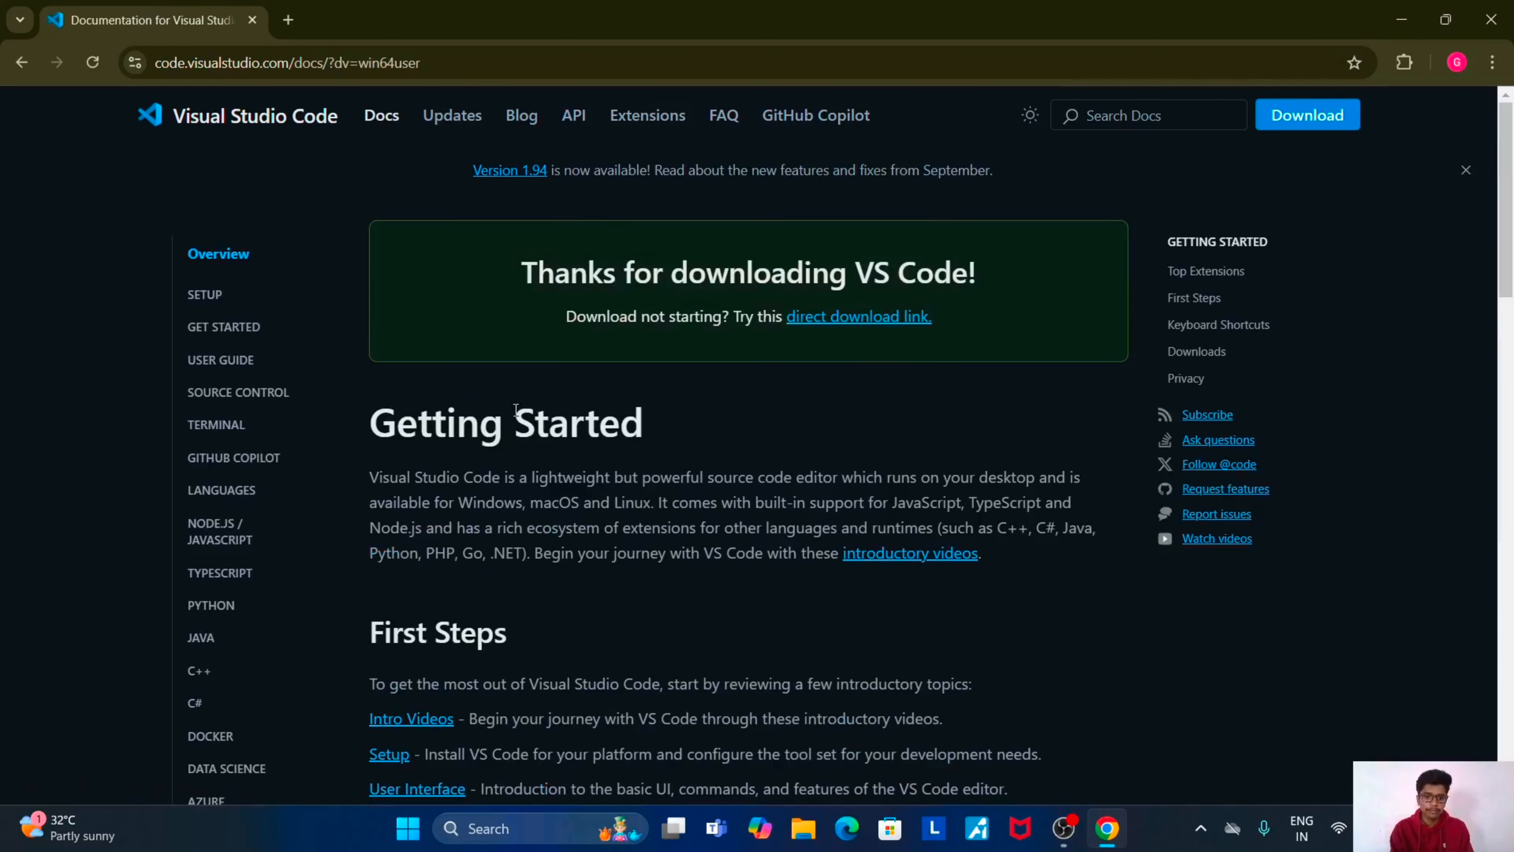
Look through the Getting Started page and check the VS Code installer's progress in the recent download history.
{"action": "scroll", "coordinate": [603, 490], "scroll_direction": "down", "scroll_amount": 4}
{"action": "scroll", "coordinate": [603, 484], "scroll_direction": "down", "scroll_amount": 3}
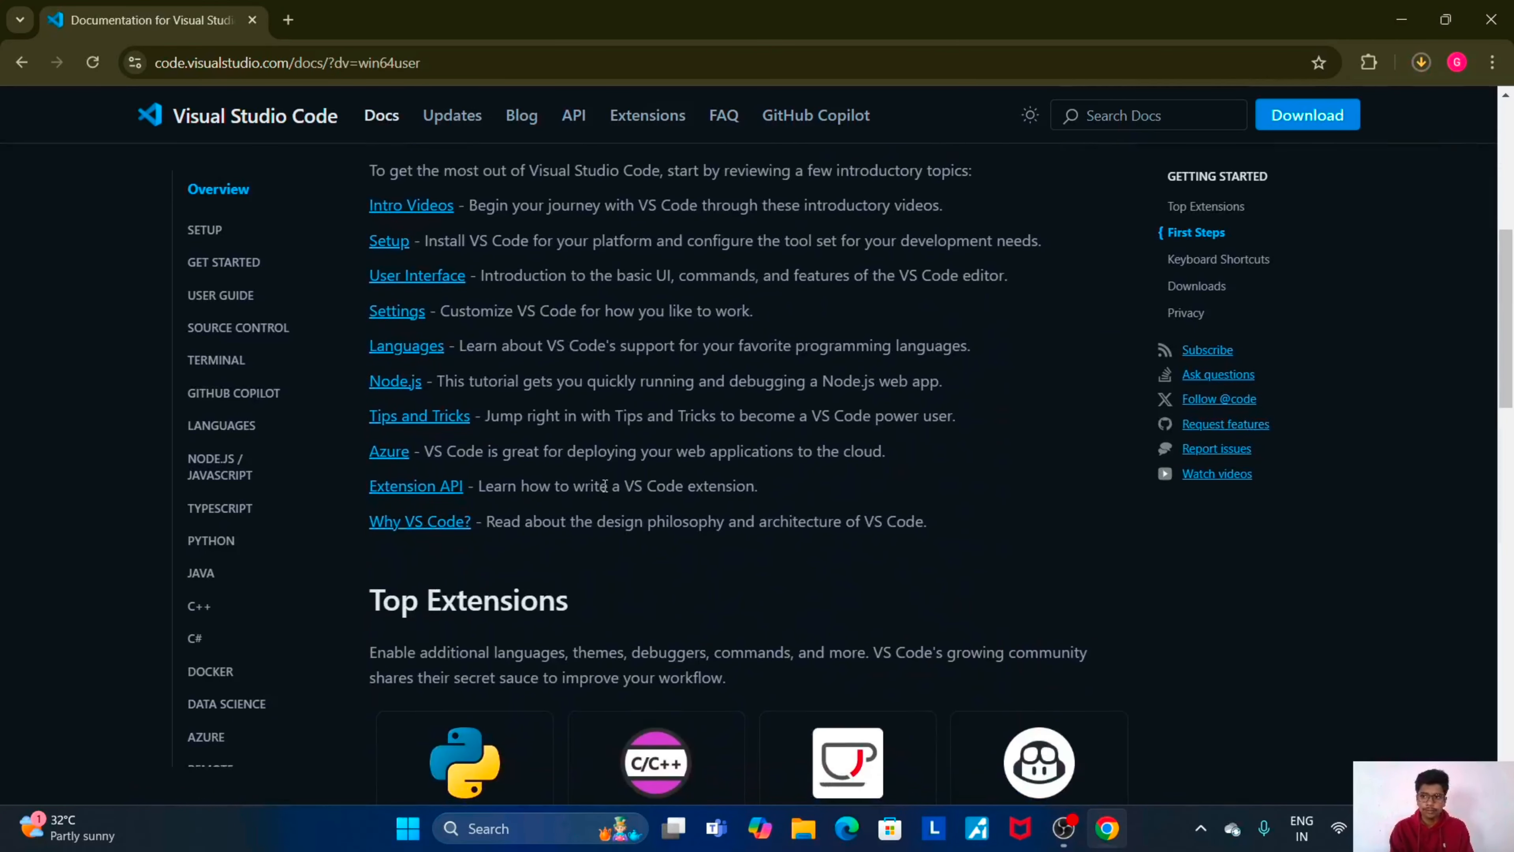
{"action": "scroll", "coordinate": [906, 446], "scroll_direction": "down", "scroll_amount": 3}
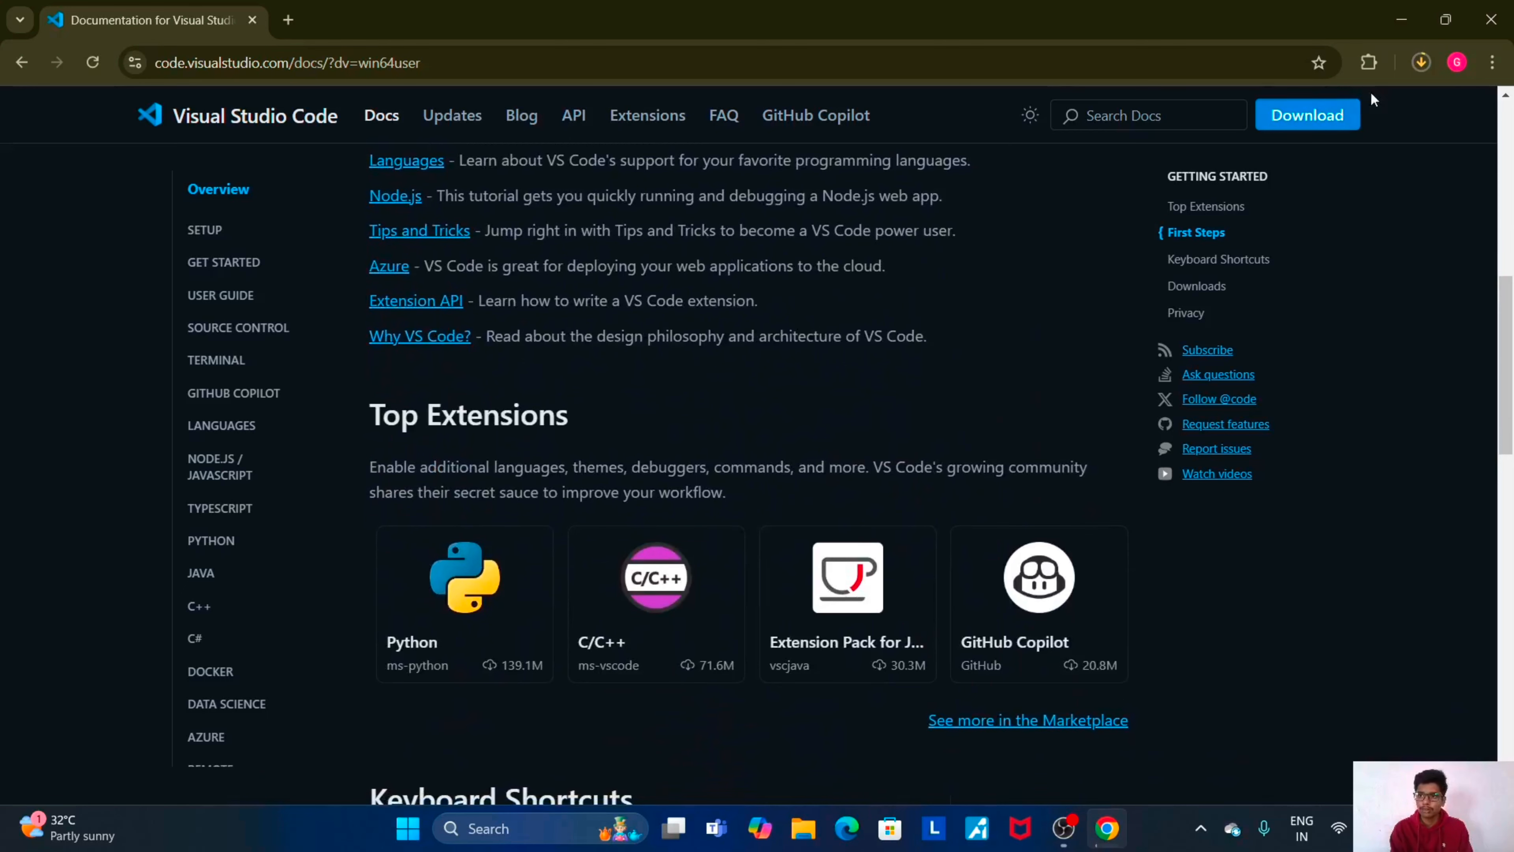
{"action": "left_click", "coordinate": [1422, 62]}
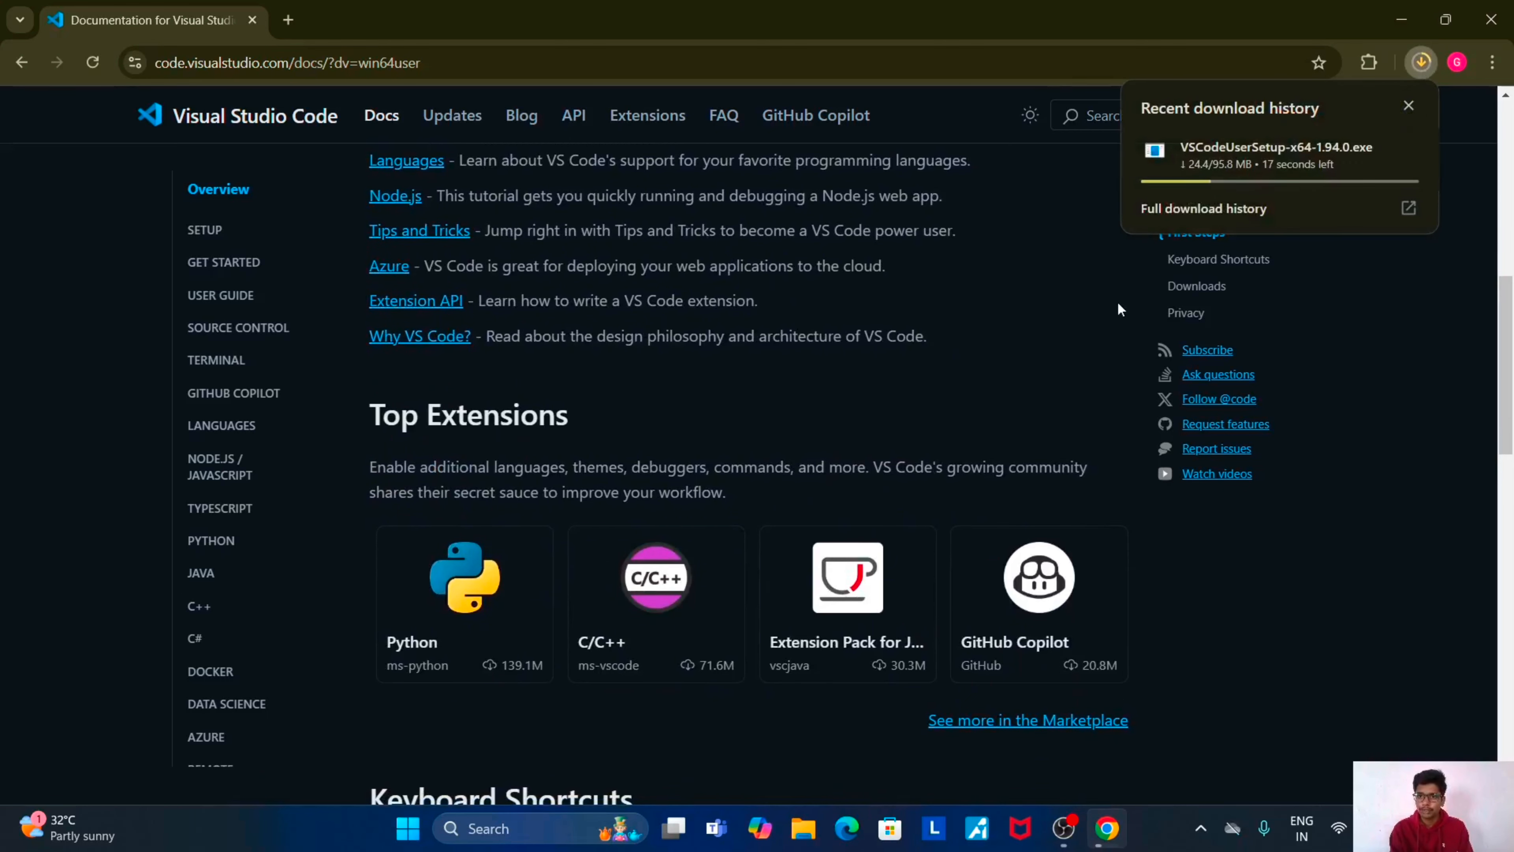
{"action": "left_click", "coordinate": [1085, 325]}
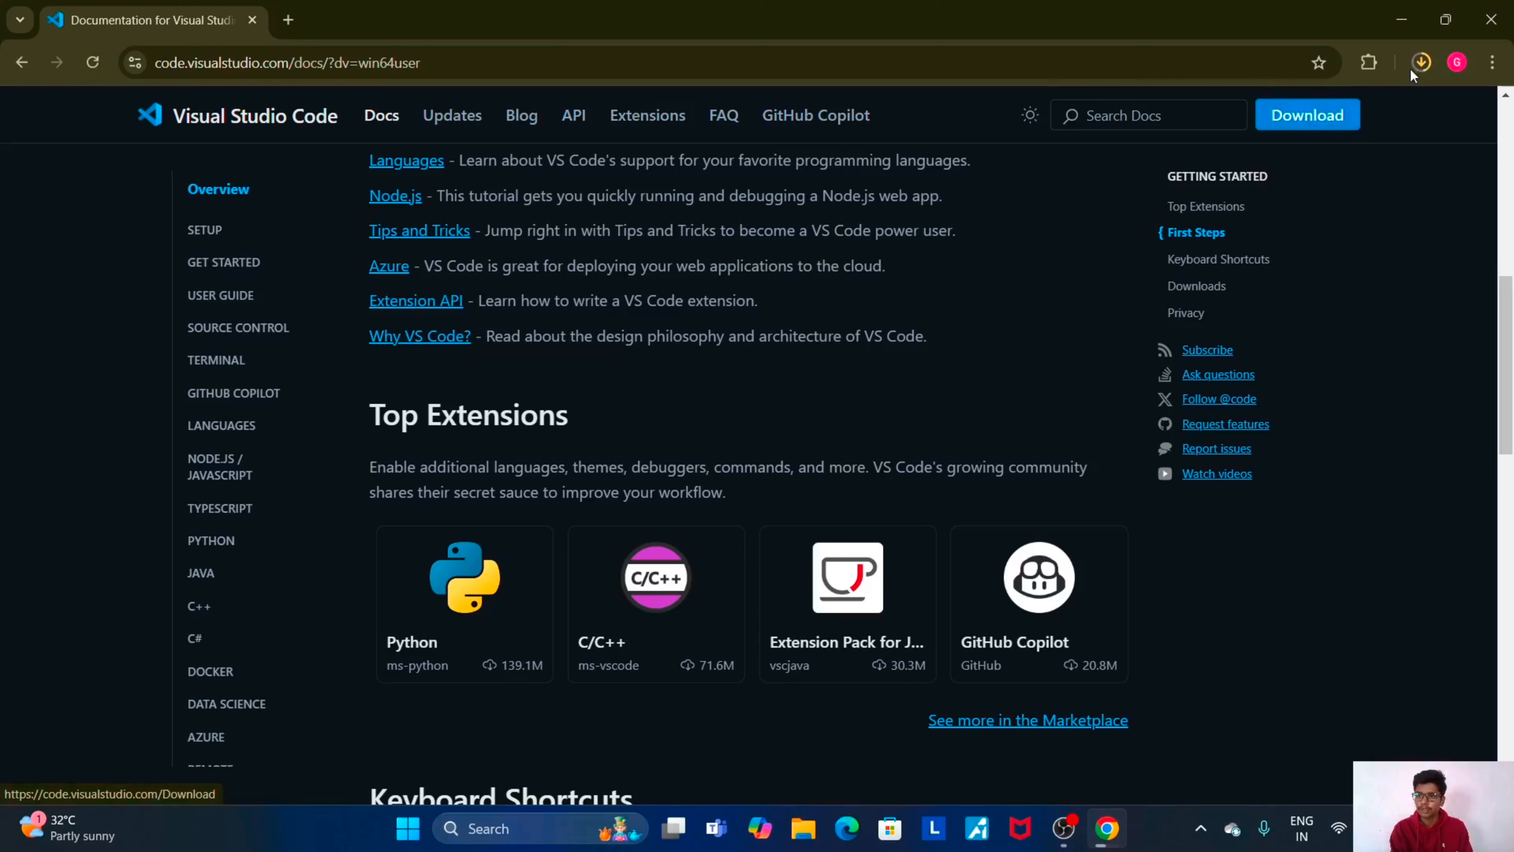
Open the Downloads folder in File Explorer and launch the VSCodeUserSetup-x64-1.94.0 installer.
{"action": "left_click", "coordinate": [1420, 64]}
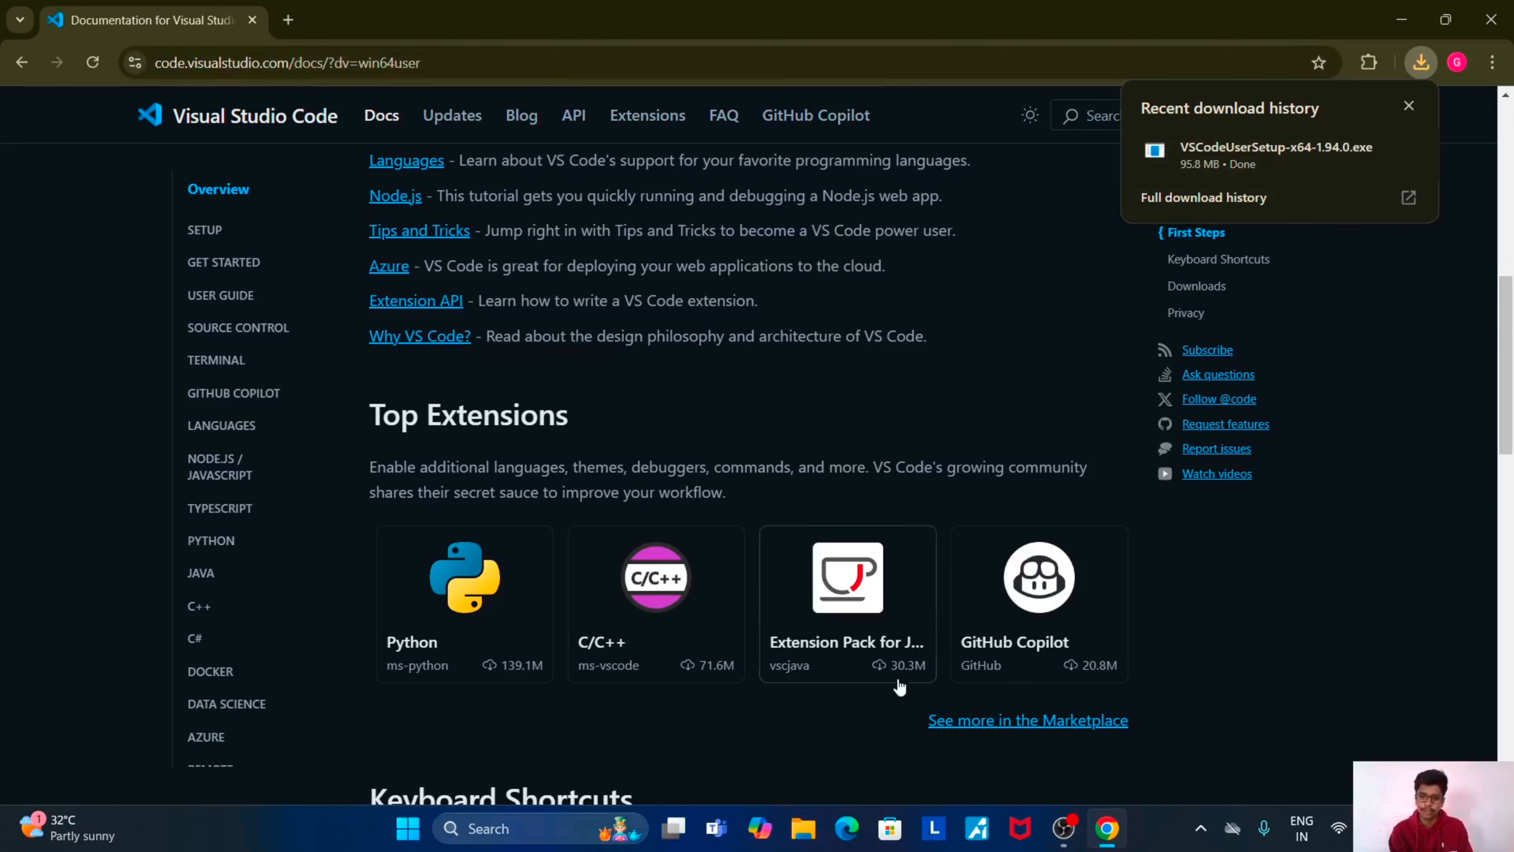
{"action": "left_click", "coordinate": [804, 835]}
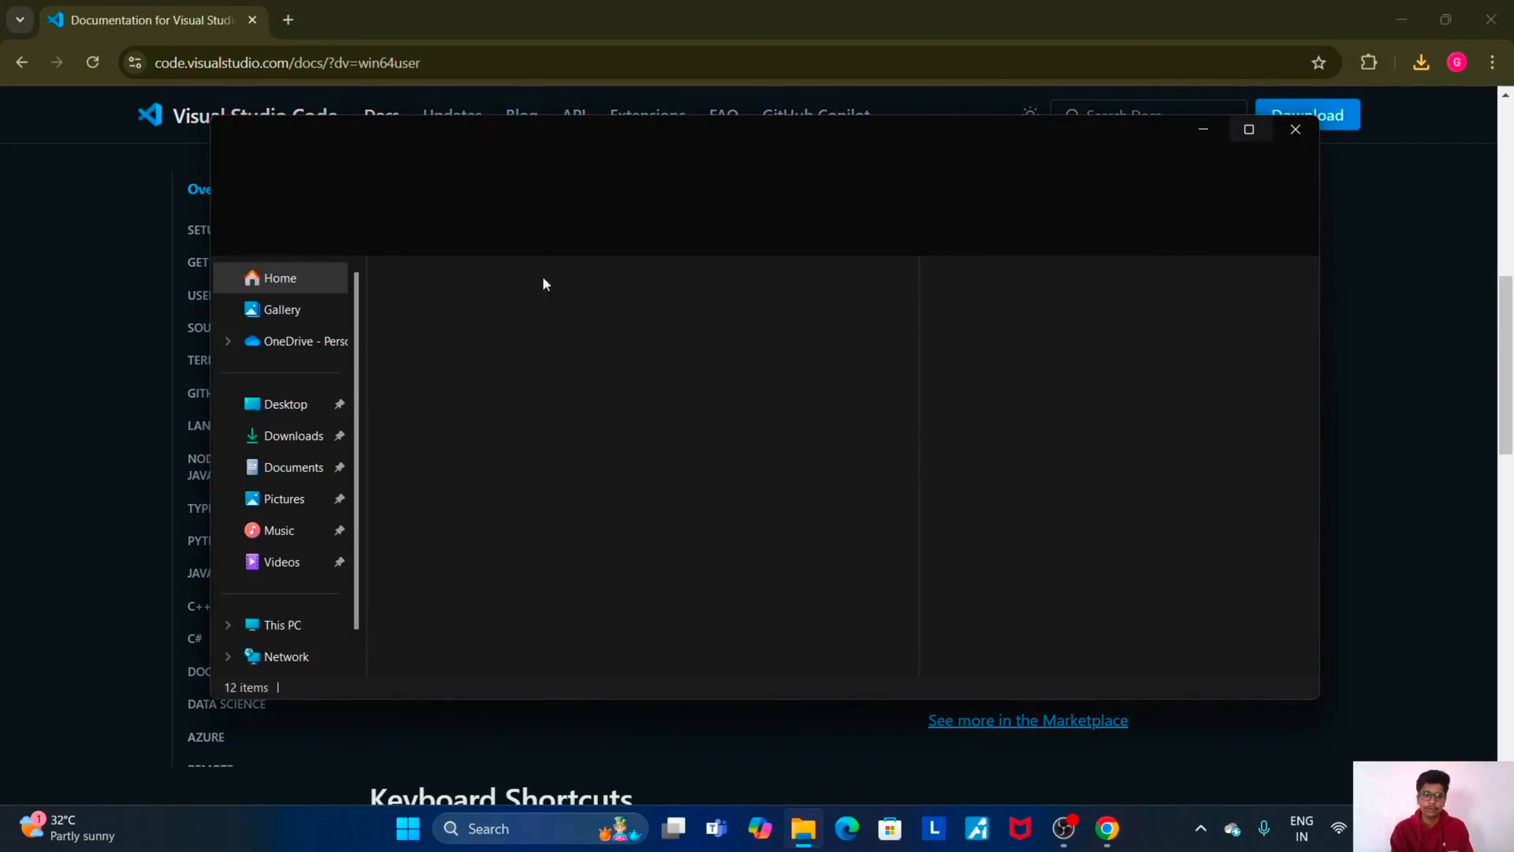
{"action": "left_click", "coordinate": [292, 435]}
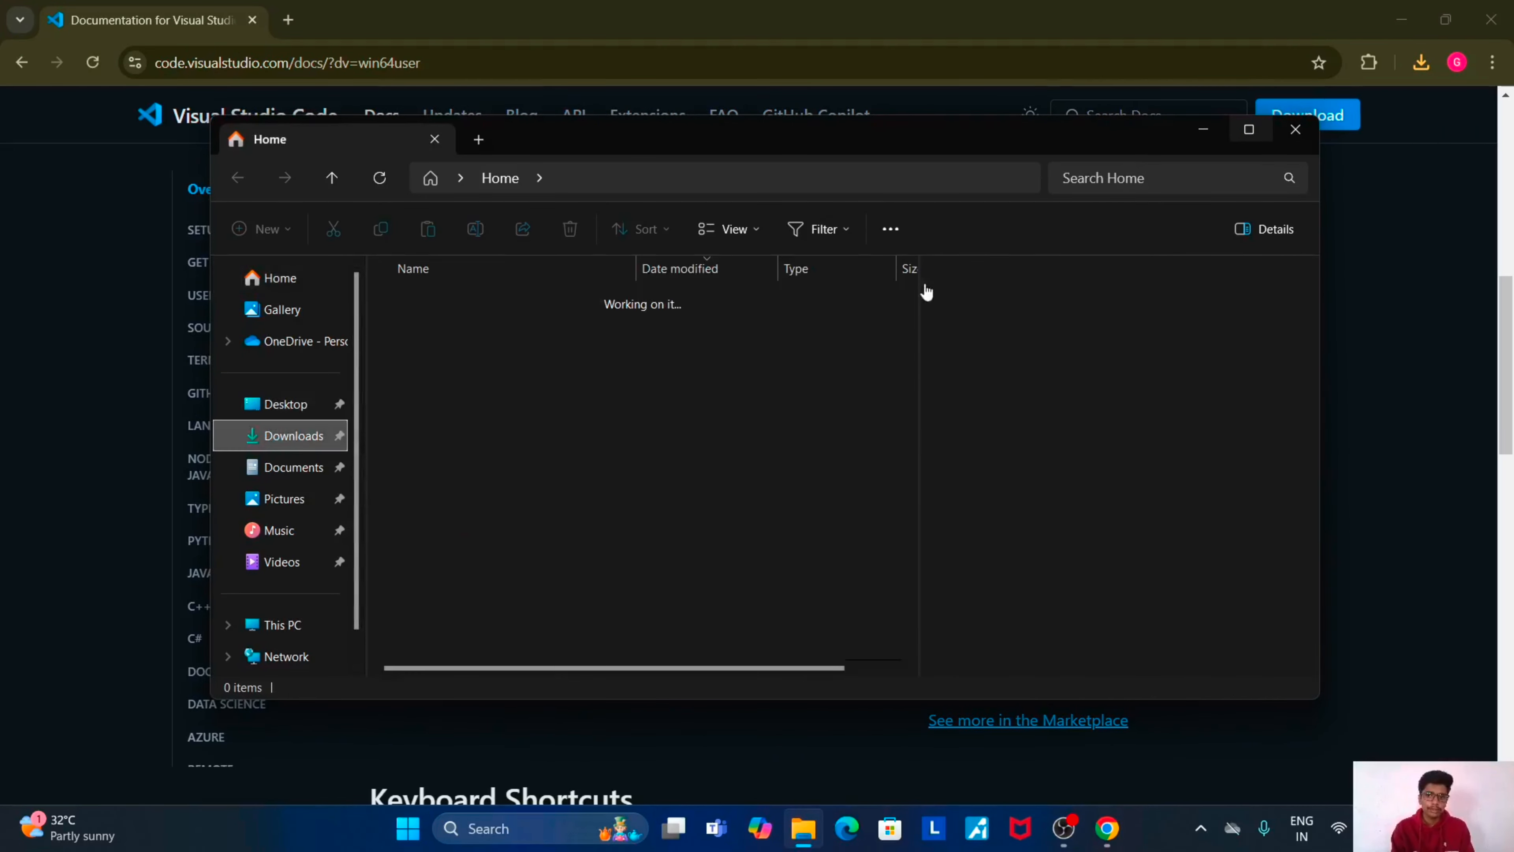
{"action": "left_click", "coordinate": [1249, 129]}
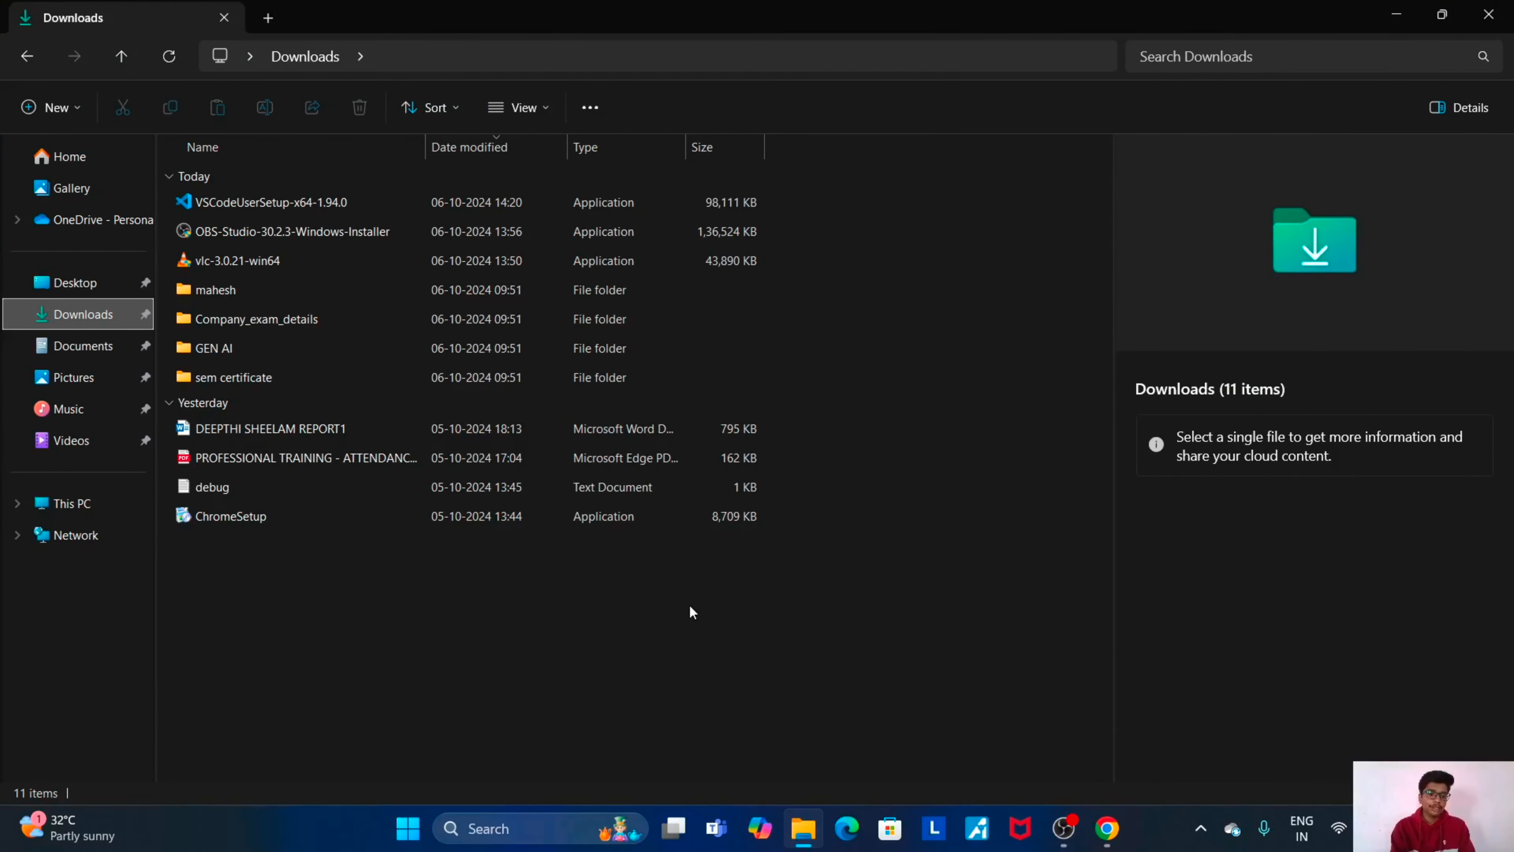
{"action": "double_click", "coordinate": [238, 204]}
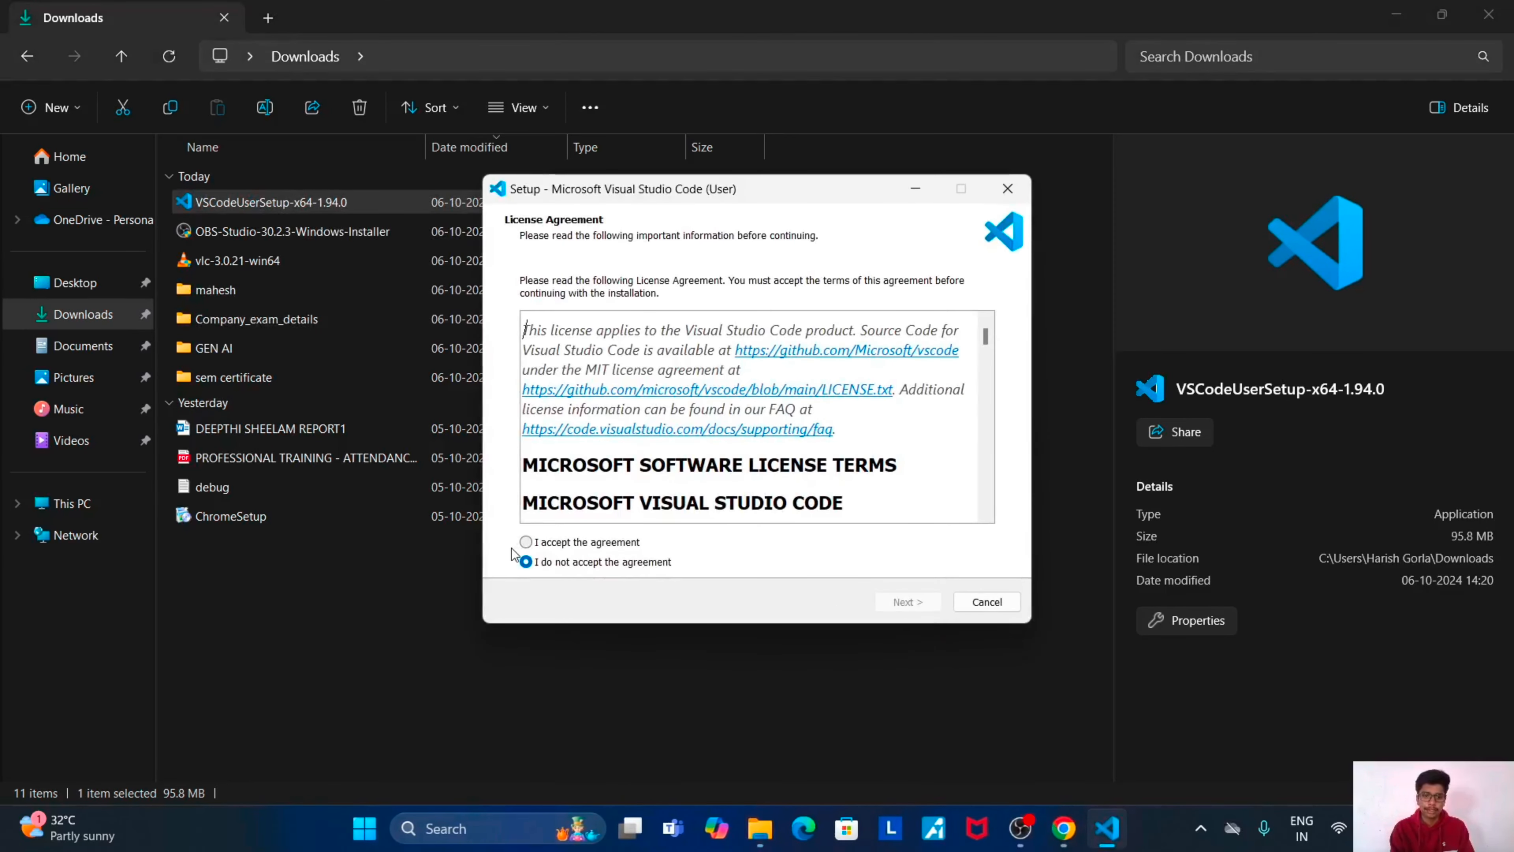
Accept the Visual Studio Code license agreement and keep the default destination and Start Menu folders.
{"action": "left_click", "coordinate": [527, 542]}
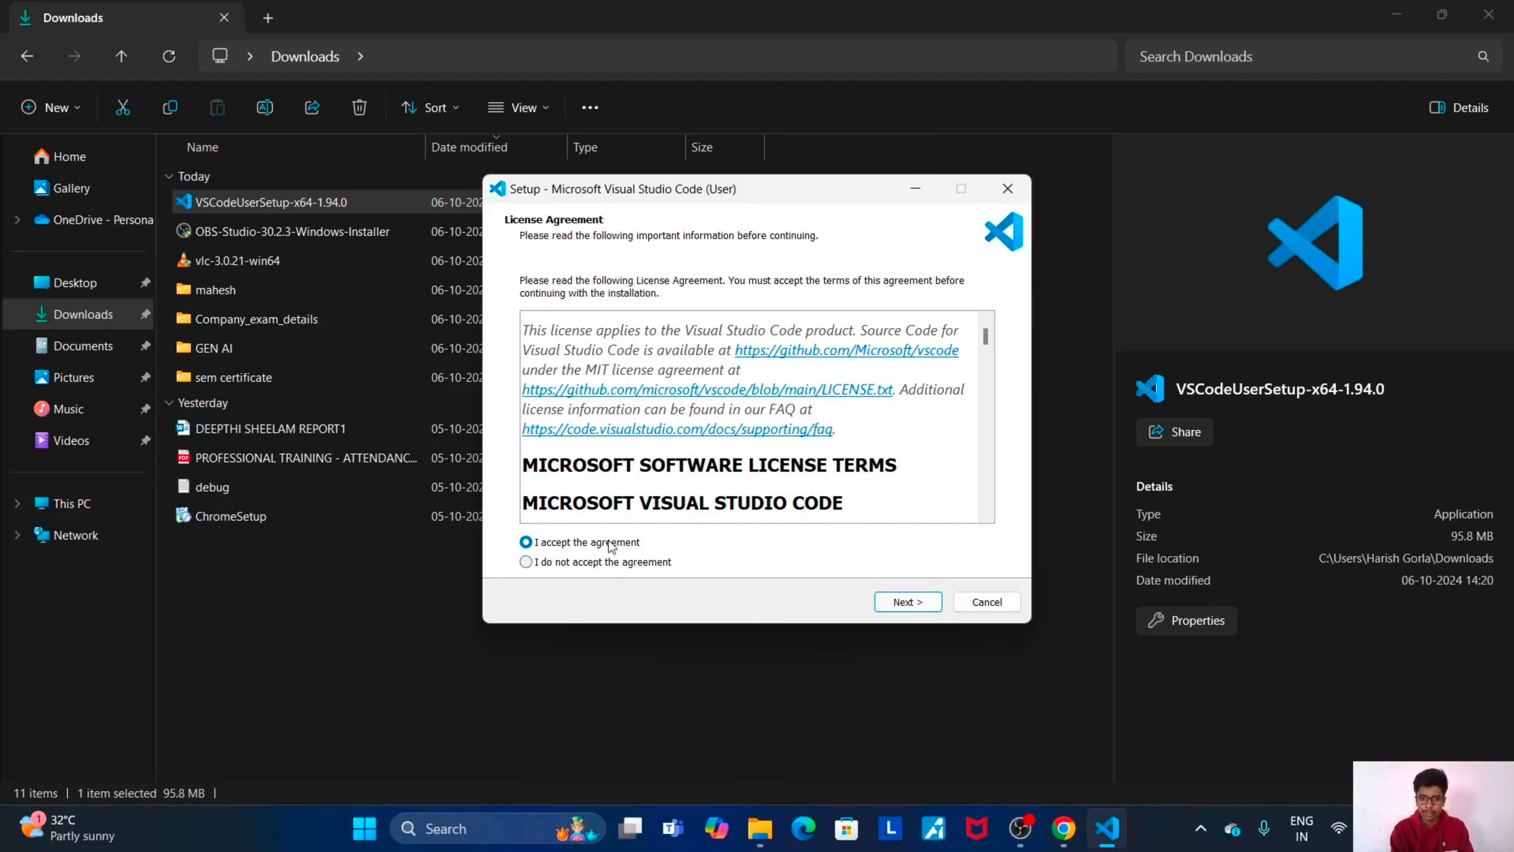
{"action": "left_click", "coordinate": [880, 602]}
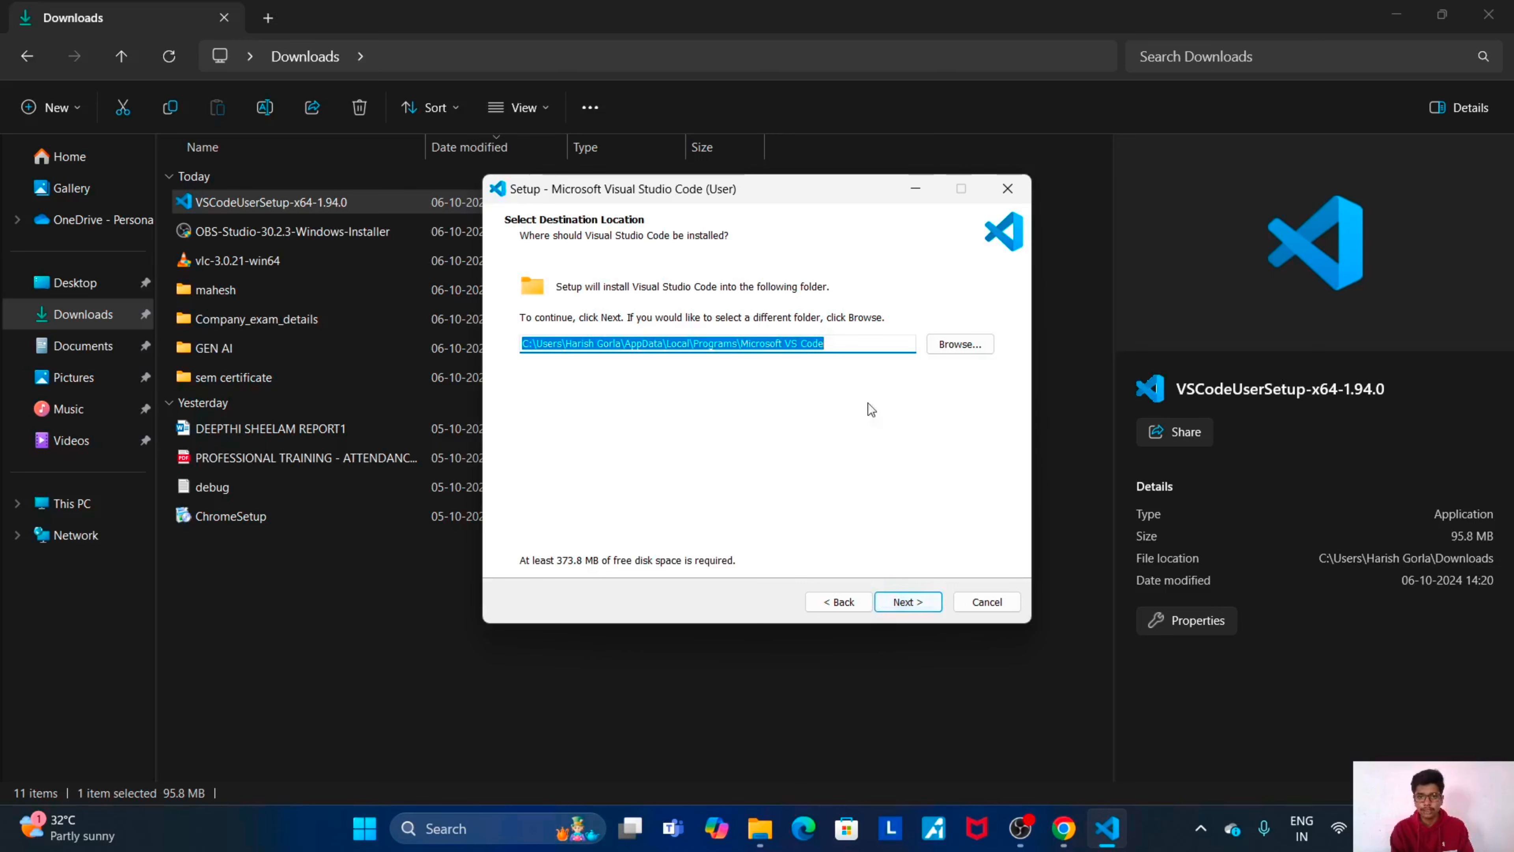
{"action": "left_click", "coordinate": [921, 603]}
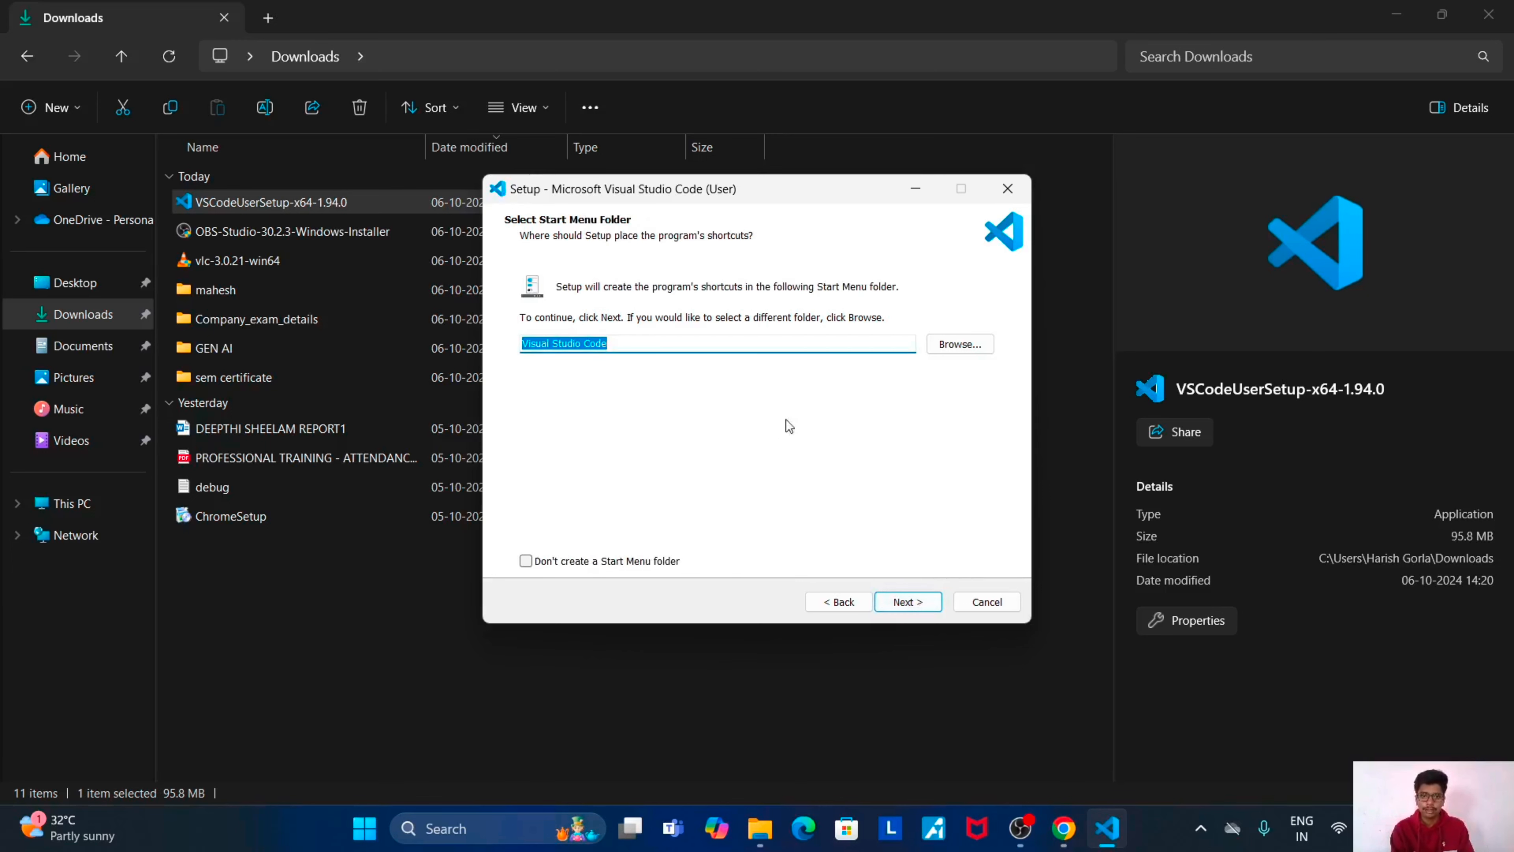
{"action": "left_click", "coordinate": [913, 602]}
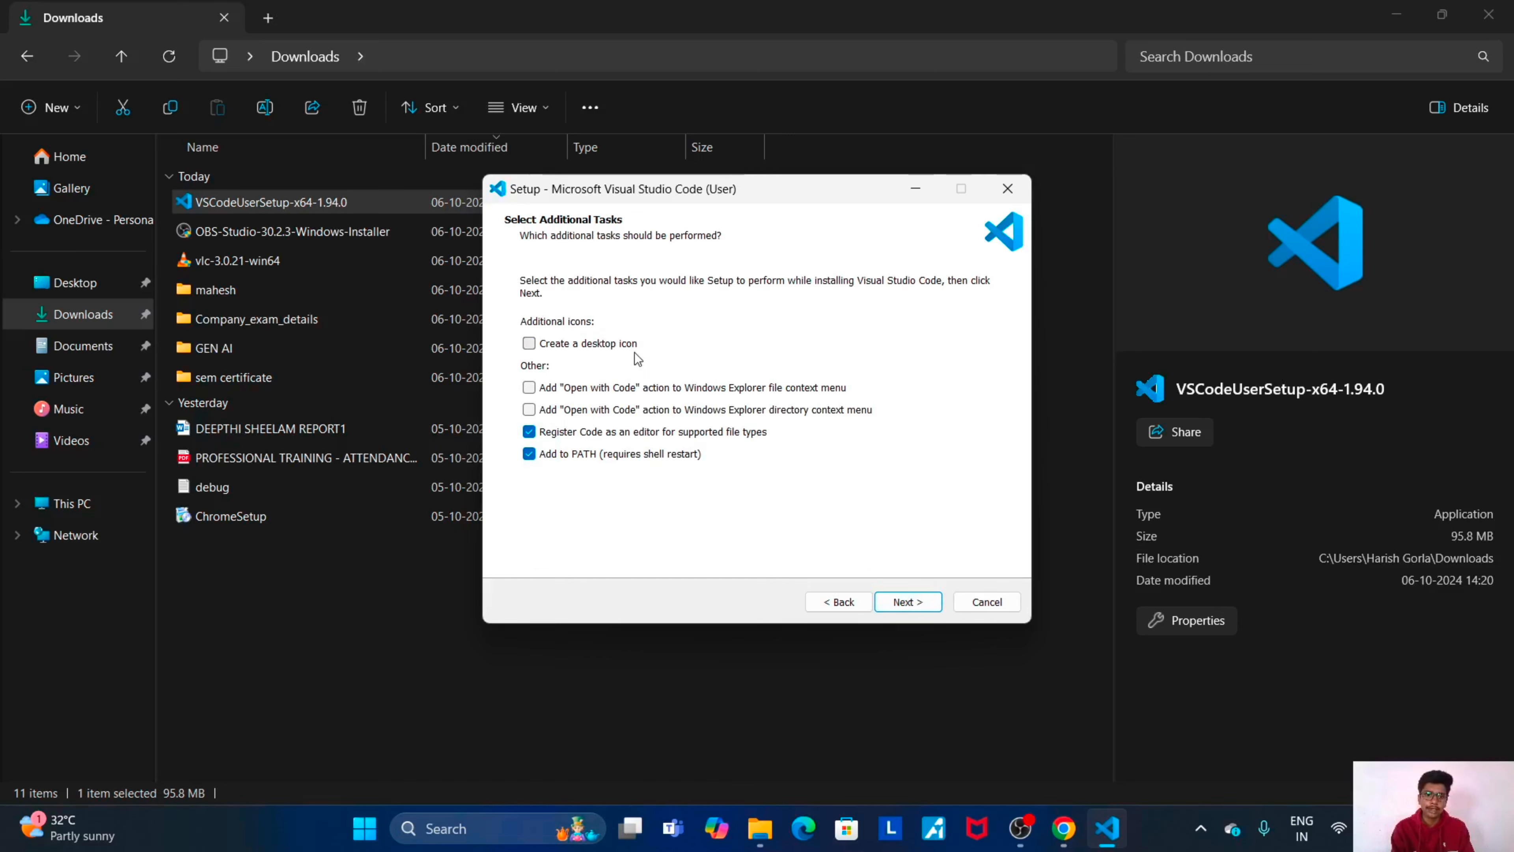
Enable the desktop icon option, install Visual Studio Code and finish setup with the program launching.
{"action": "left_click", "coordinate": [528, 344]}
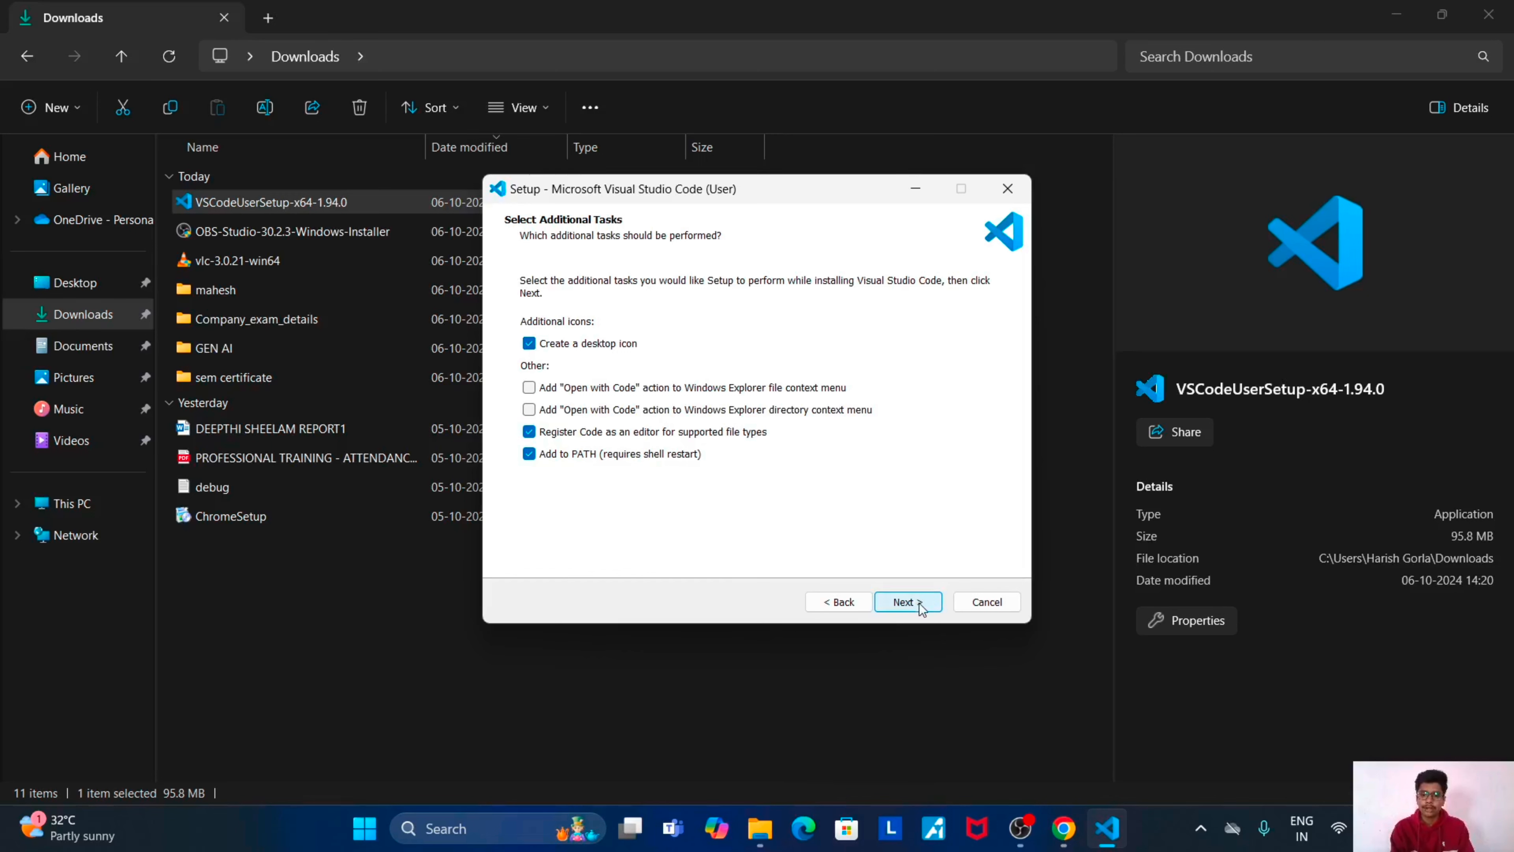
{"action": "left_click", "coordinate": [907, 602]}
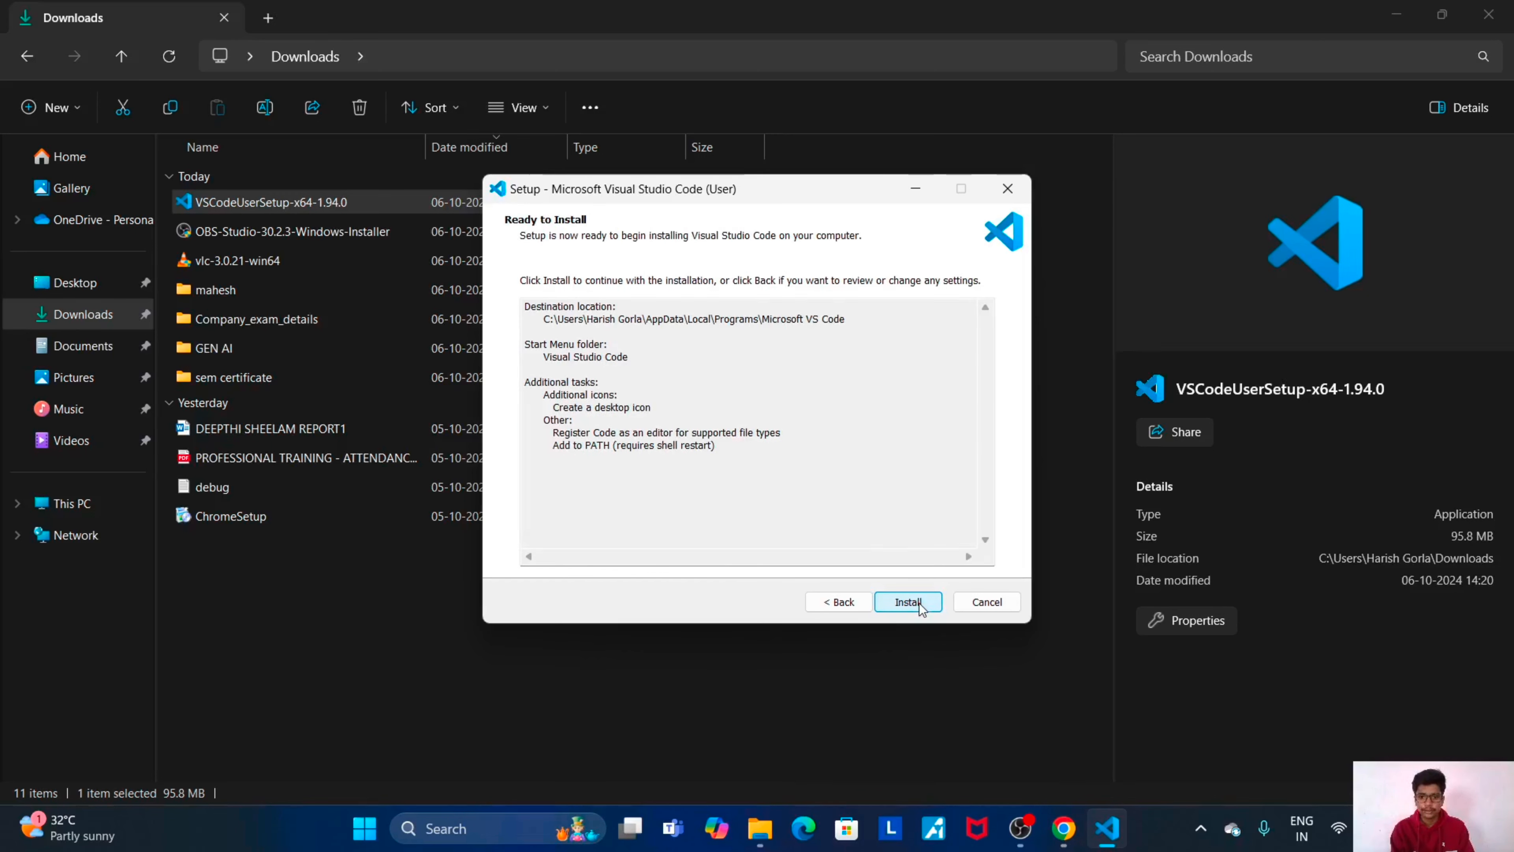
{"action": "left_click", "coordinate": [919, 604]}
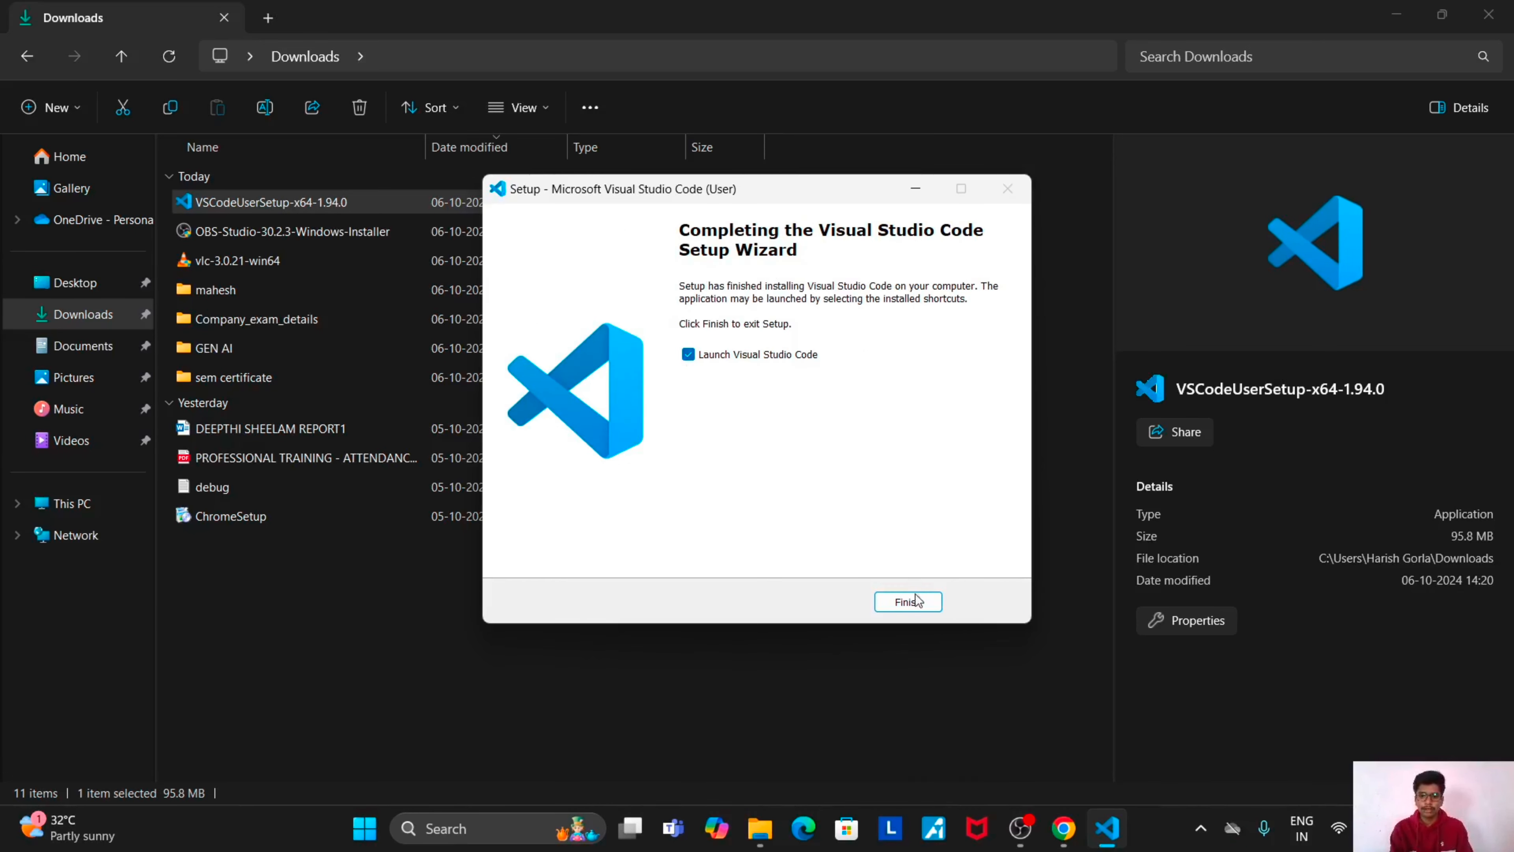
{"action": "left_click", "coordinate": [910, 608]}
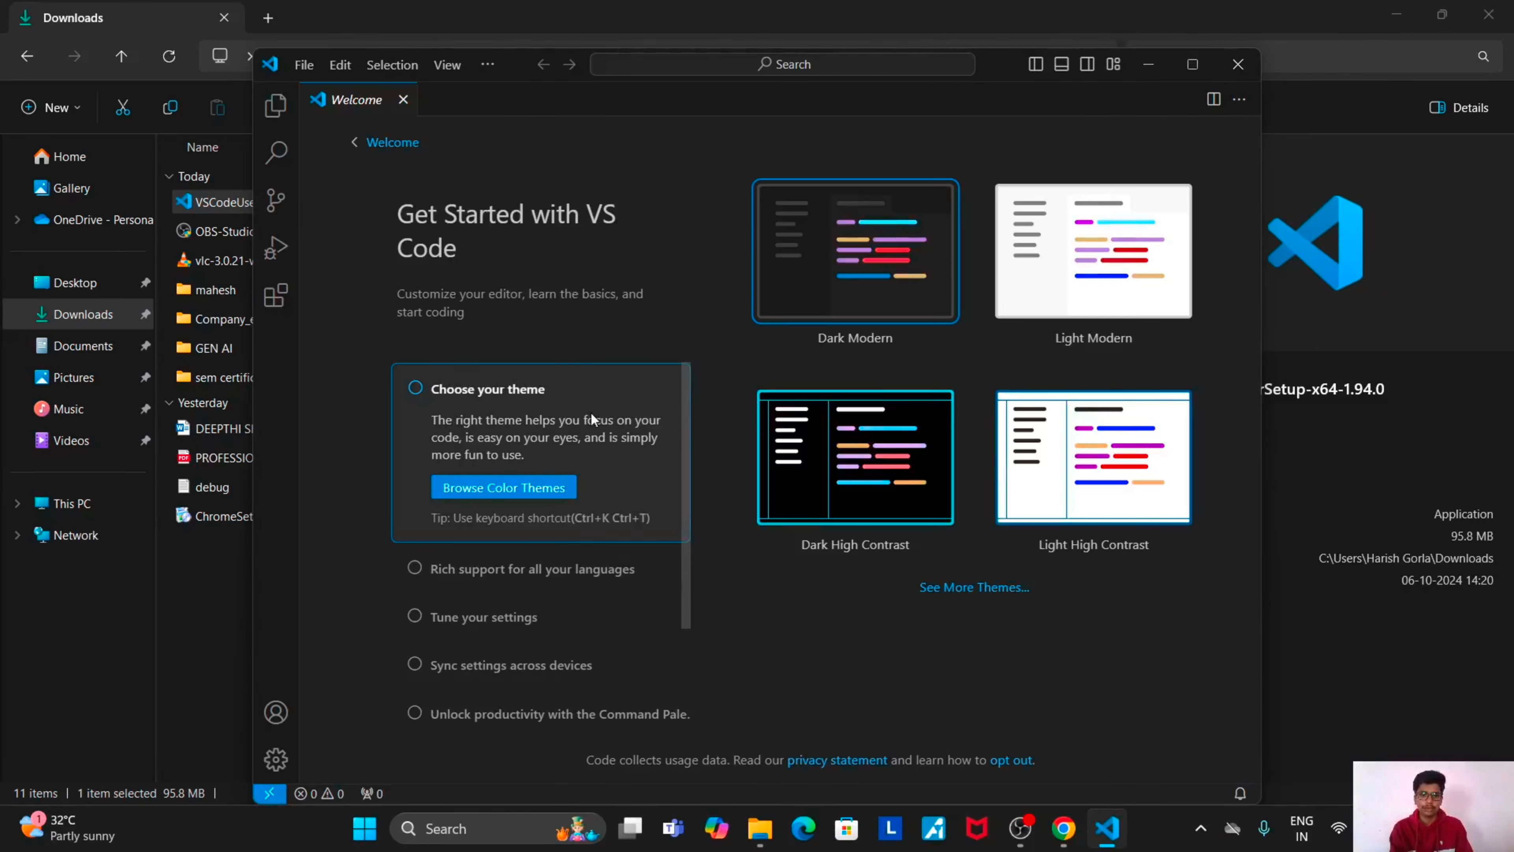
Close the Visual Studio Code, File Explorer and Chrome windows to return to the desktop.
{"action": "left_click", "coordinate": [1233, 66]}
{"action": "left_click", "coordinate": [1488, 15]}
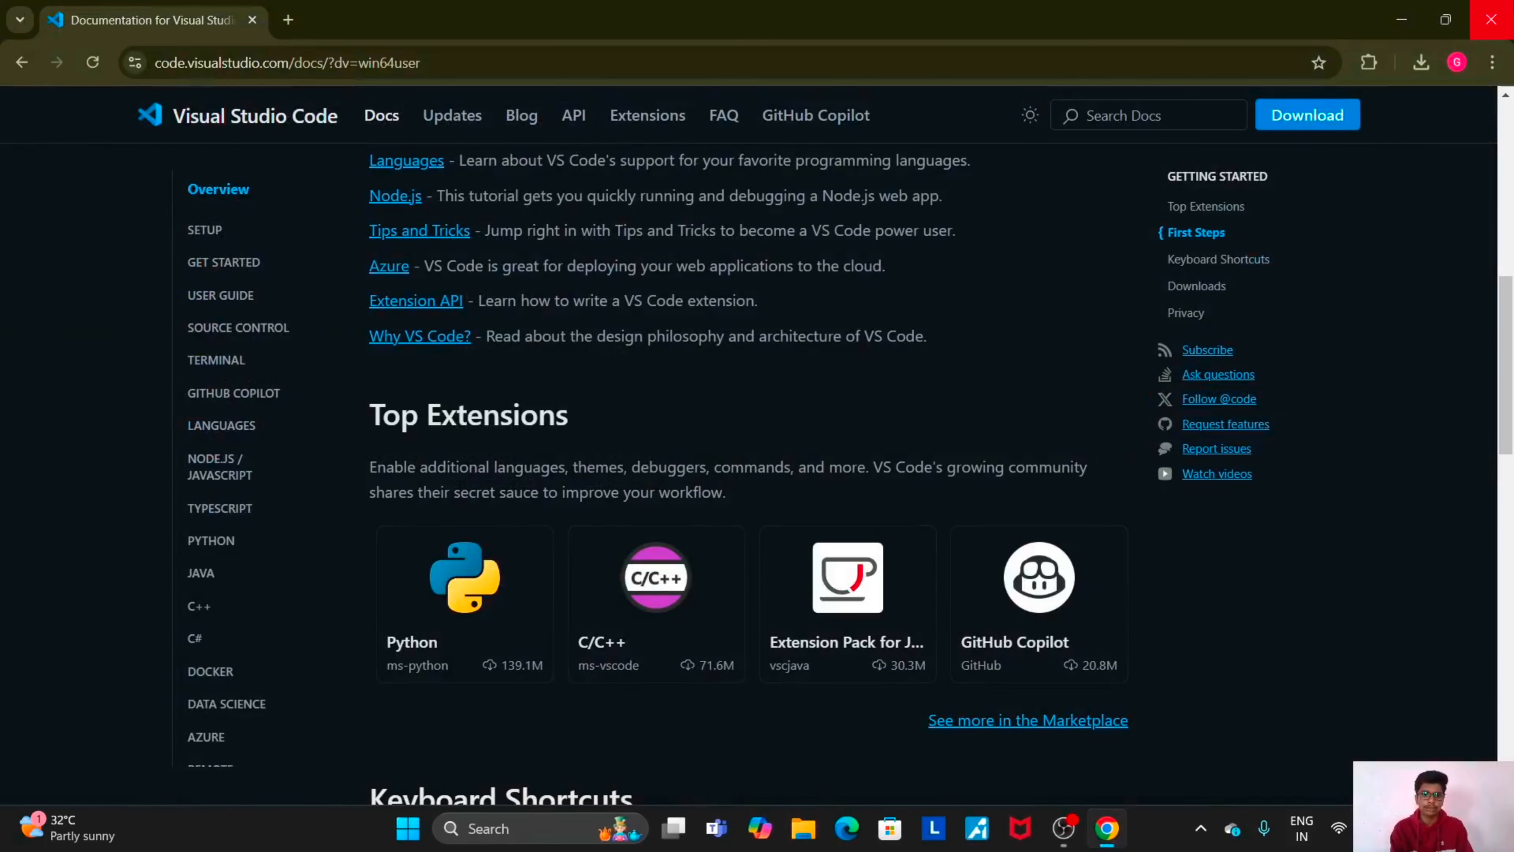
{"action": "left_click", "coordinate": [1491, 19]}
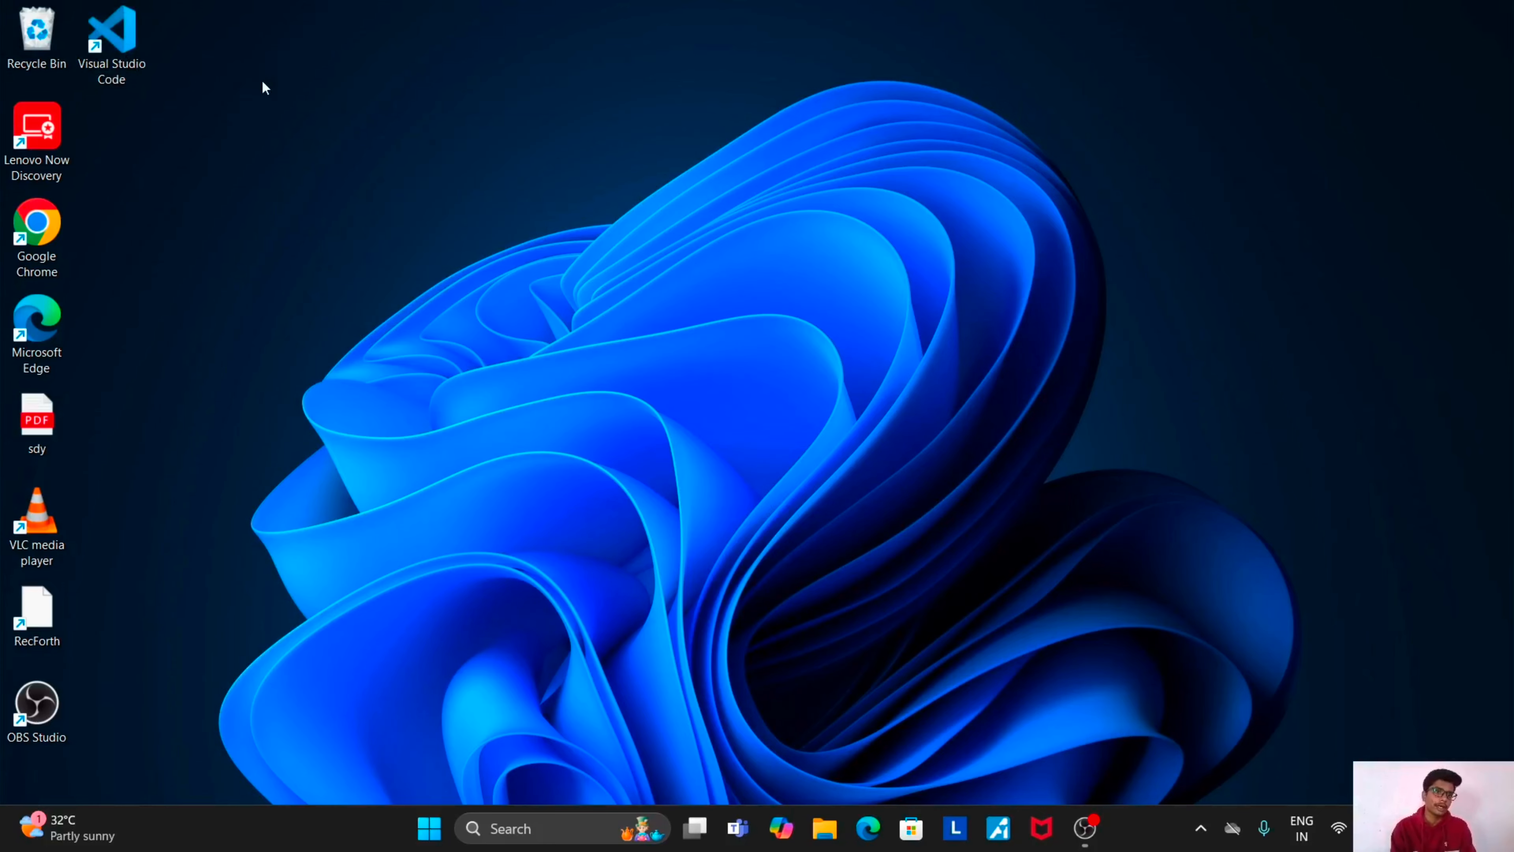
Launch Visual Studio Code from the desktop in a maximized window, apply the Light Modern theme and return to the main Welcome page.
{"action": "double_click", "coordinate": [119, 48]}
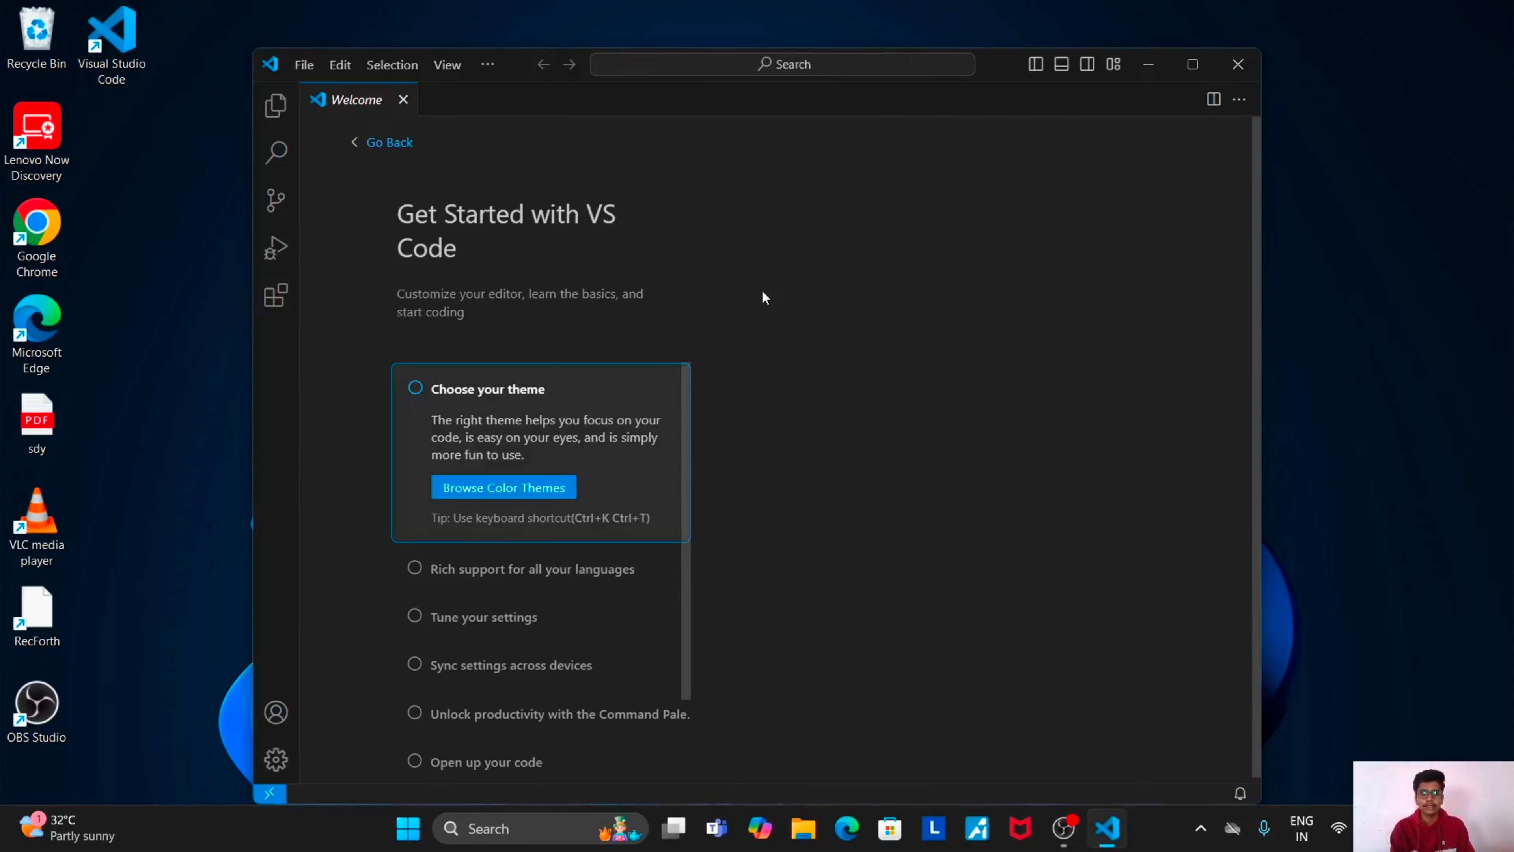
{"action": "left_click", "coordinate": [1189, 66]}
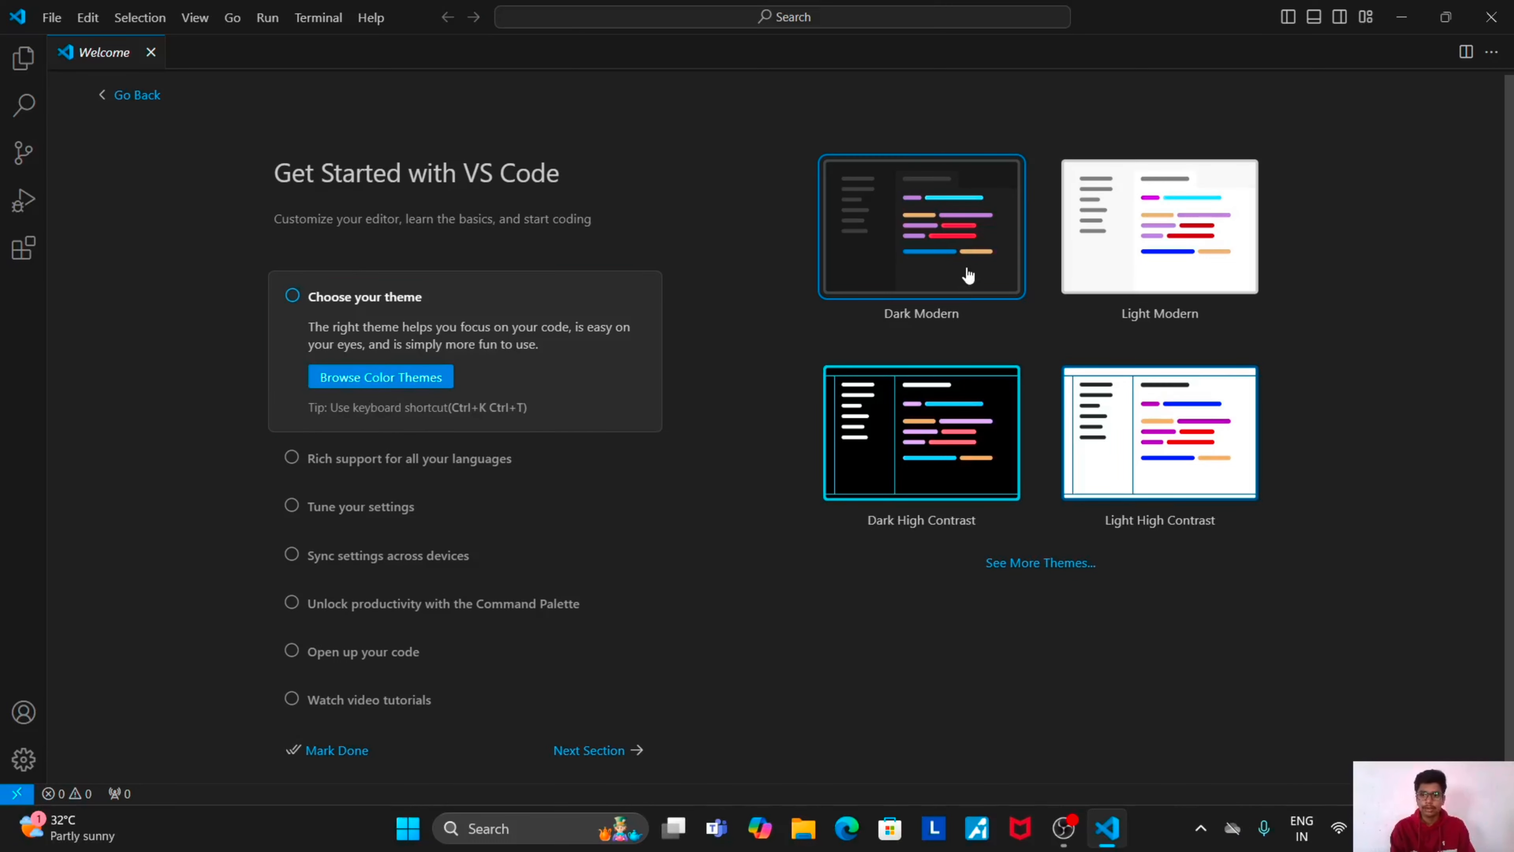
{"action": "left_click", "coordinate": [1210, 261]}
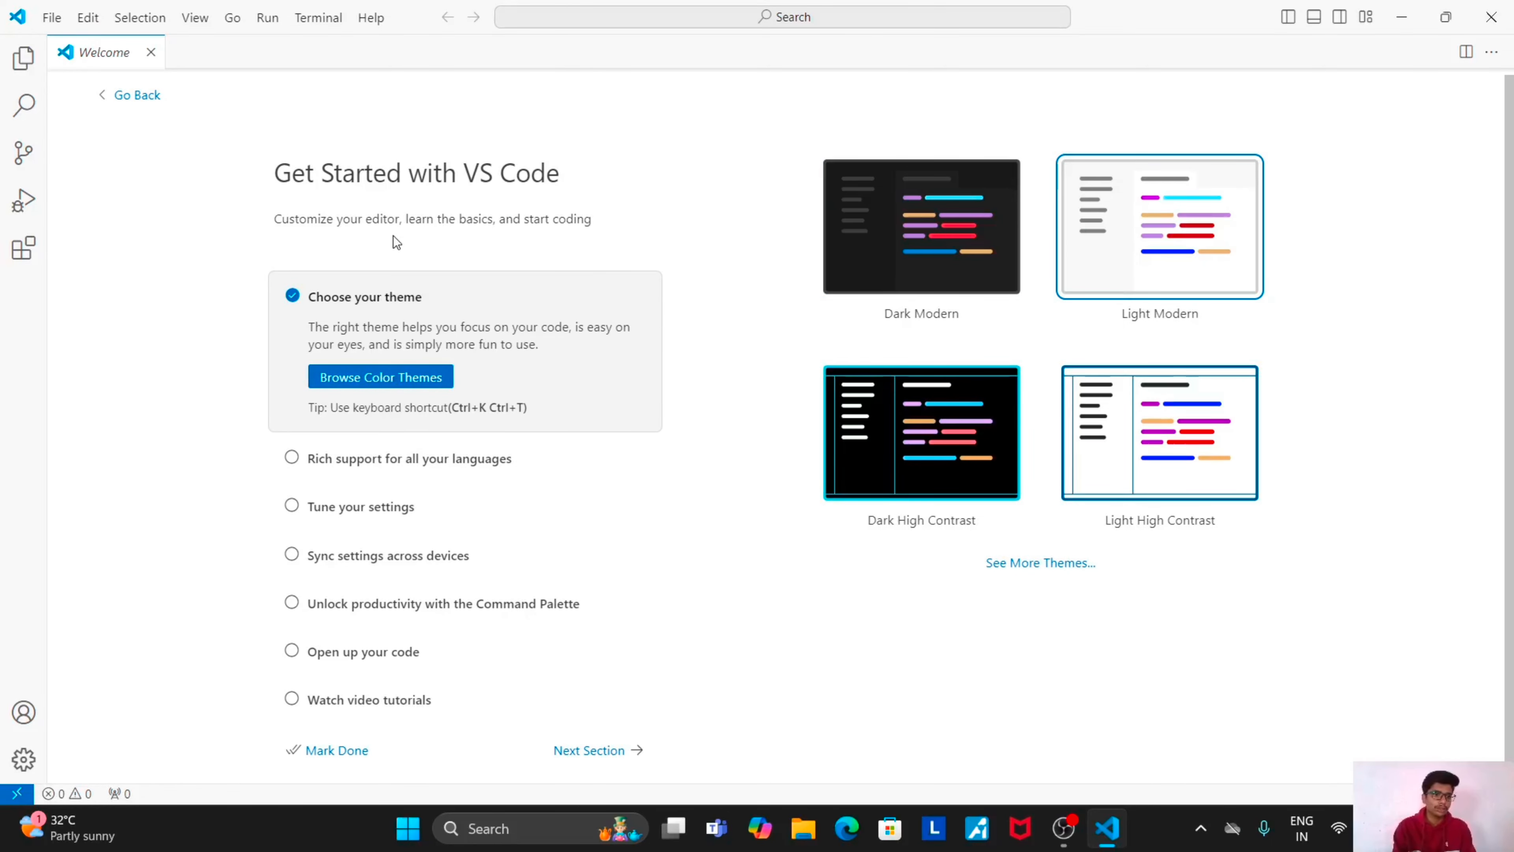
{"action": "left_click", "coordinate": [107, 94]}
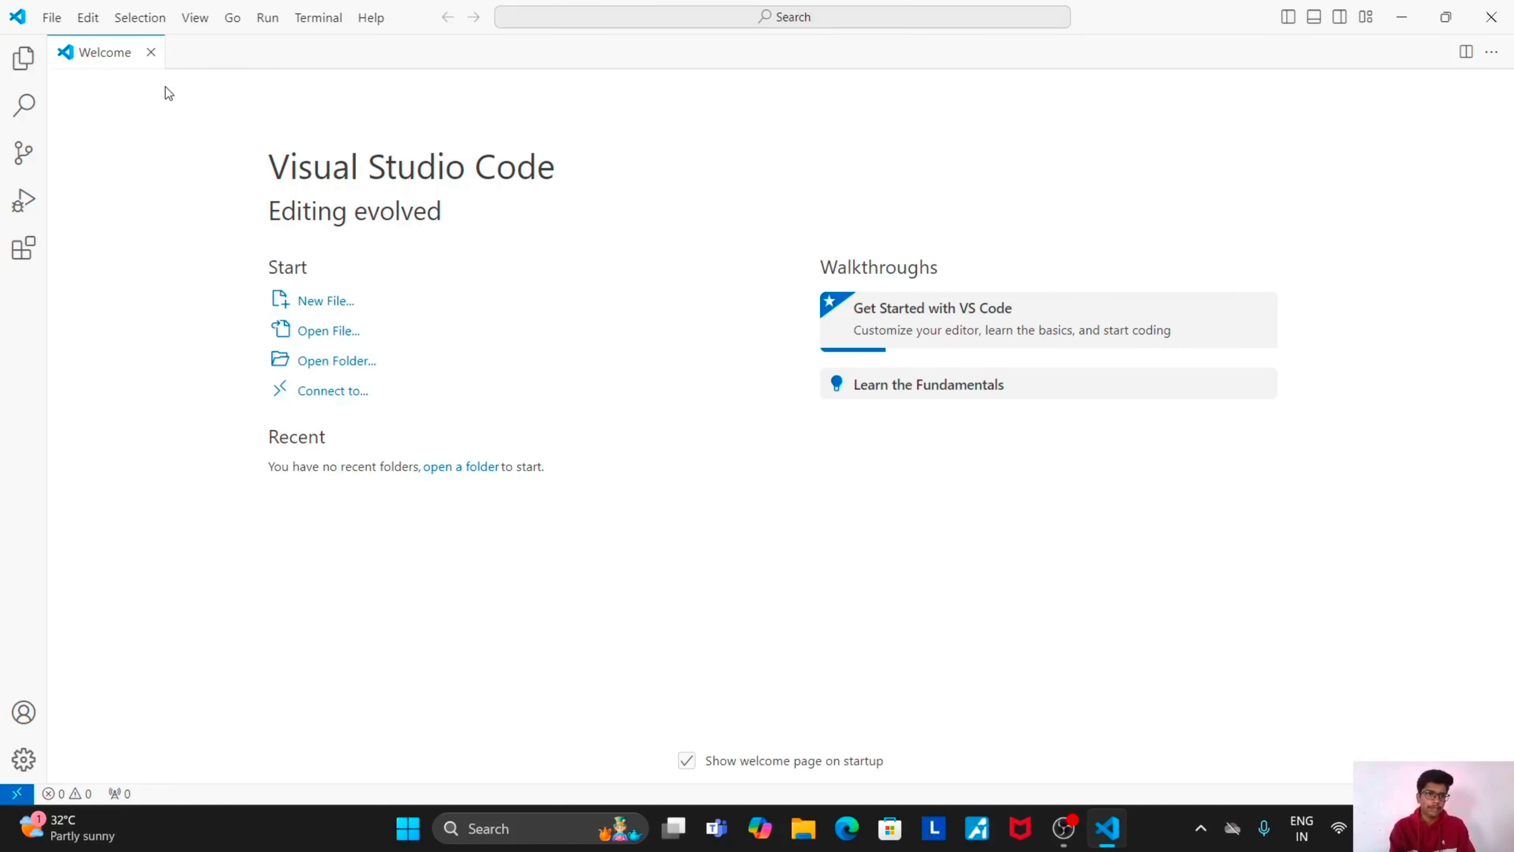
Search the extensions marketplace for "code runner" and install the Code Runner extension.
{"action": "left_click", "coordinate": [23, 249]}
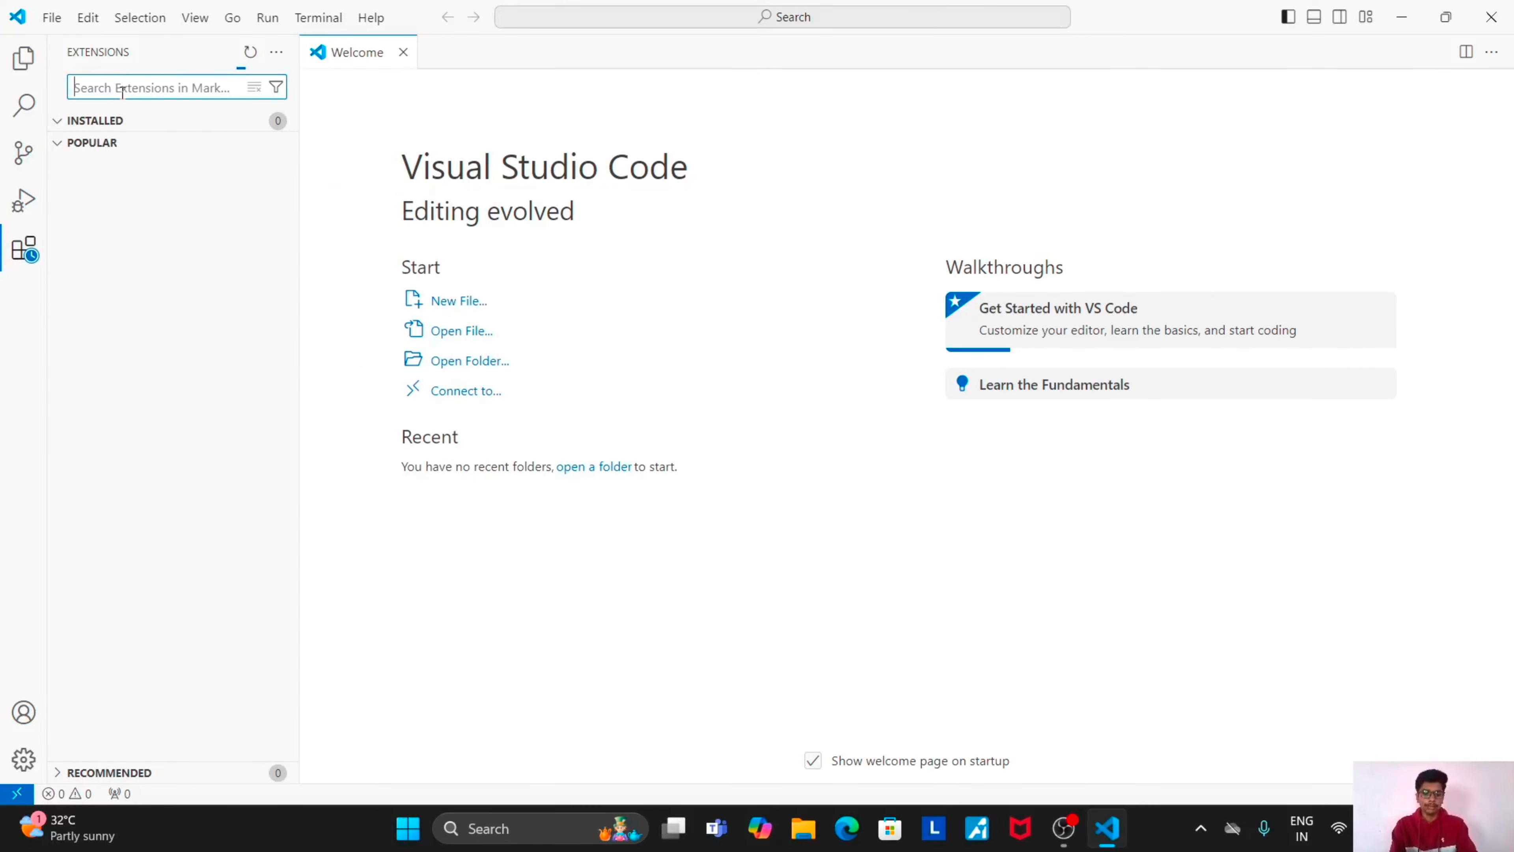
{"action": "type", "text": "code"}
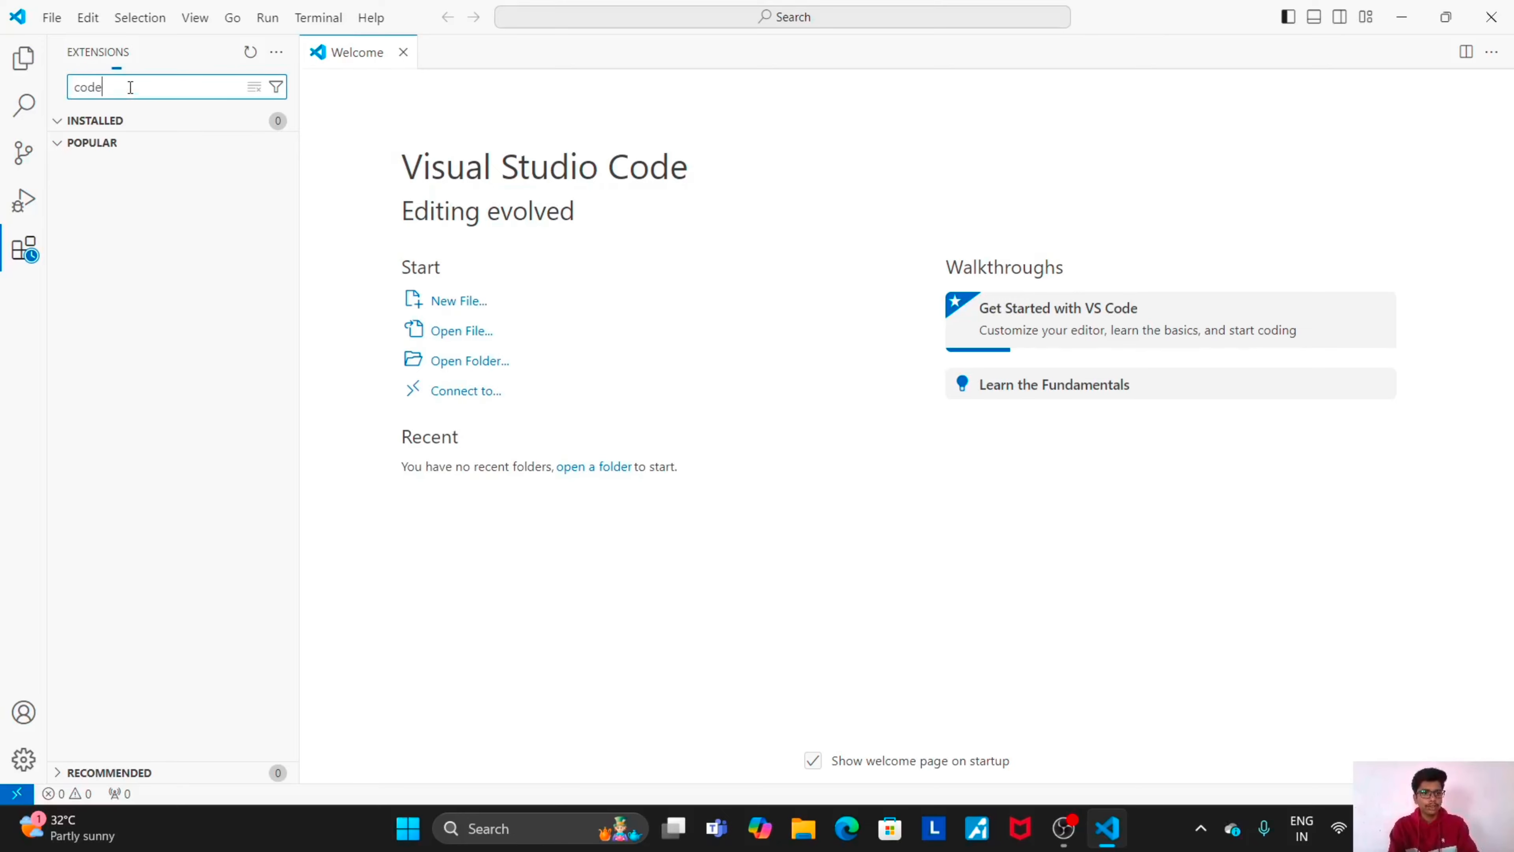
{"action": "type", "text": " runner"}
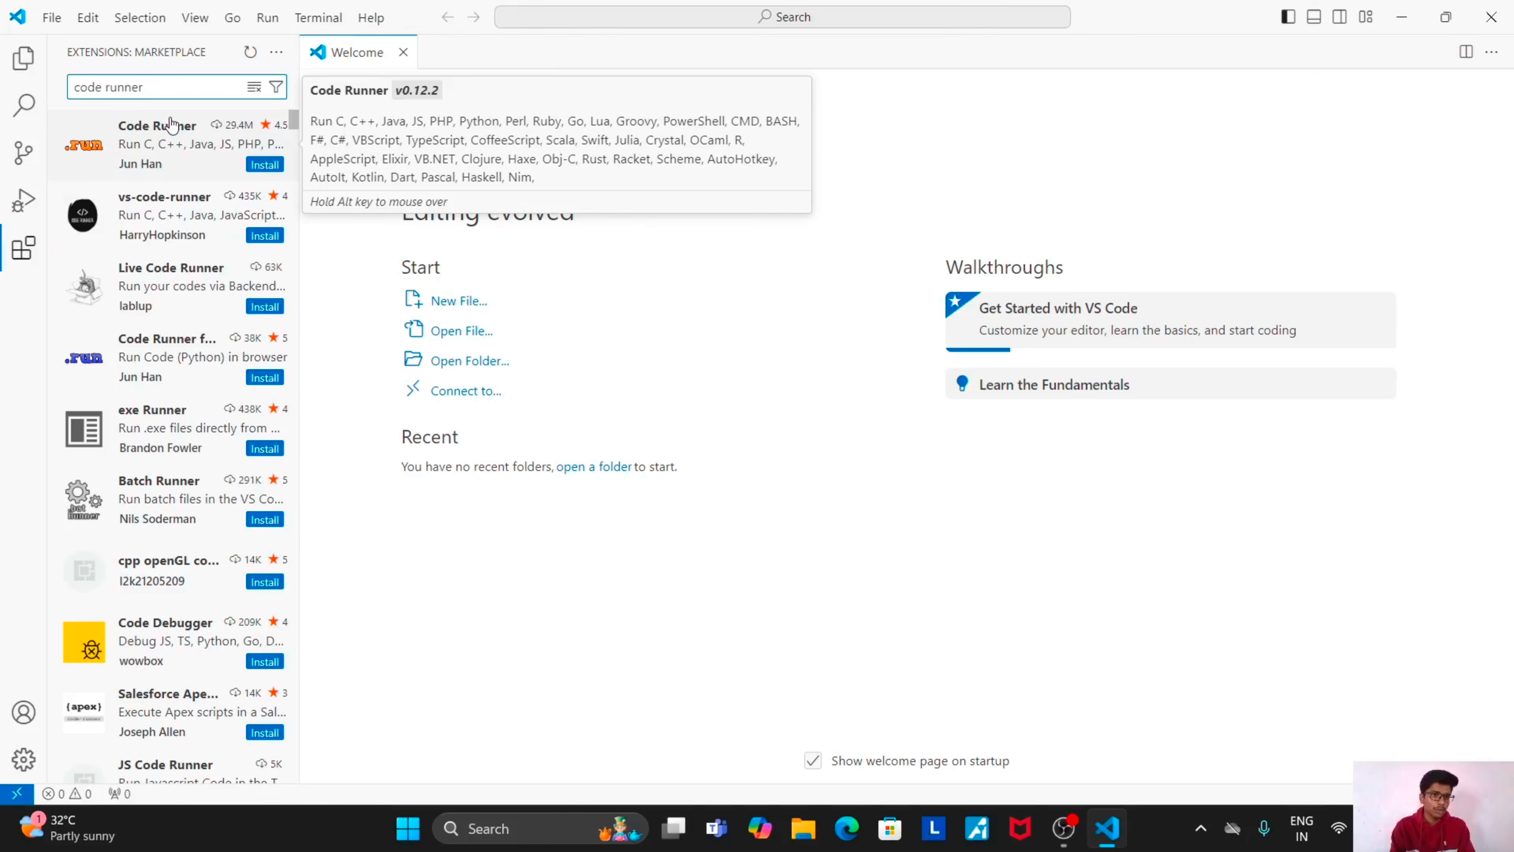
{"action": "left_click", "coordinate": [214, 142]}
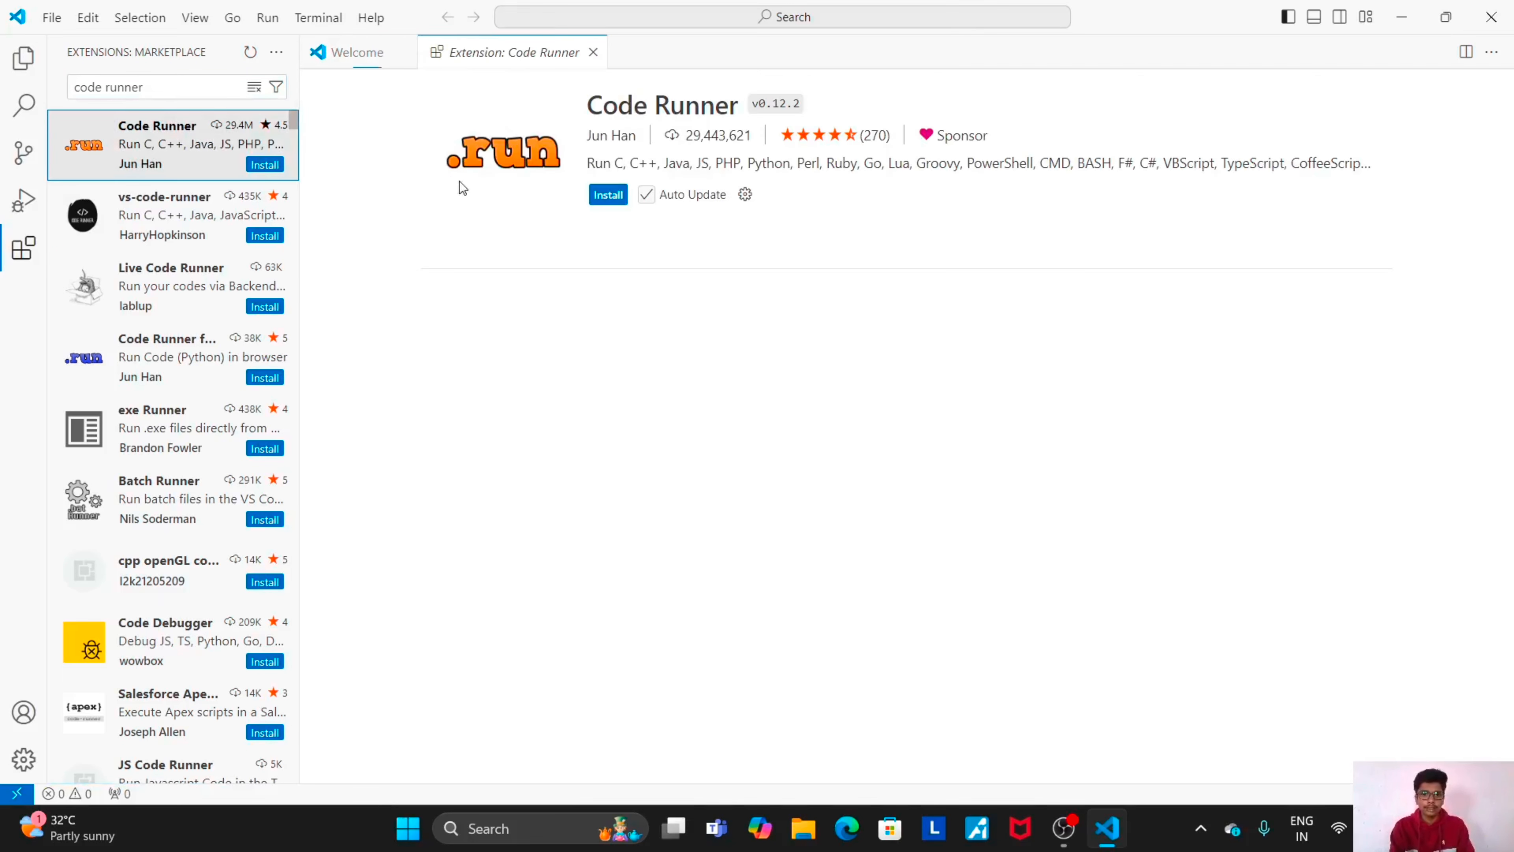
{"action": "left_click", "coordinate": [604, 197]}
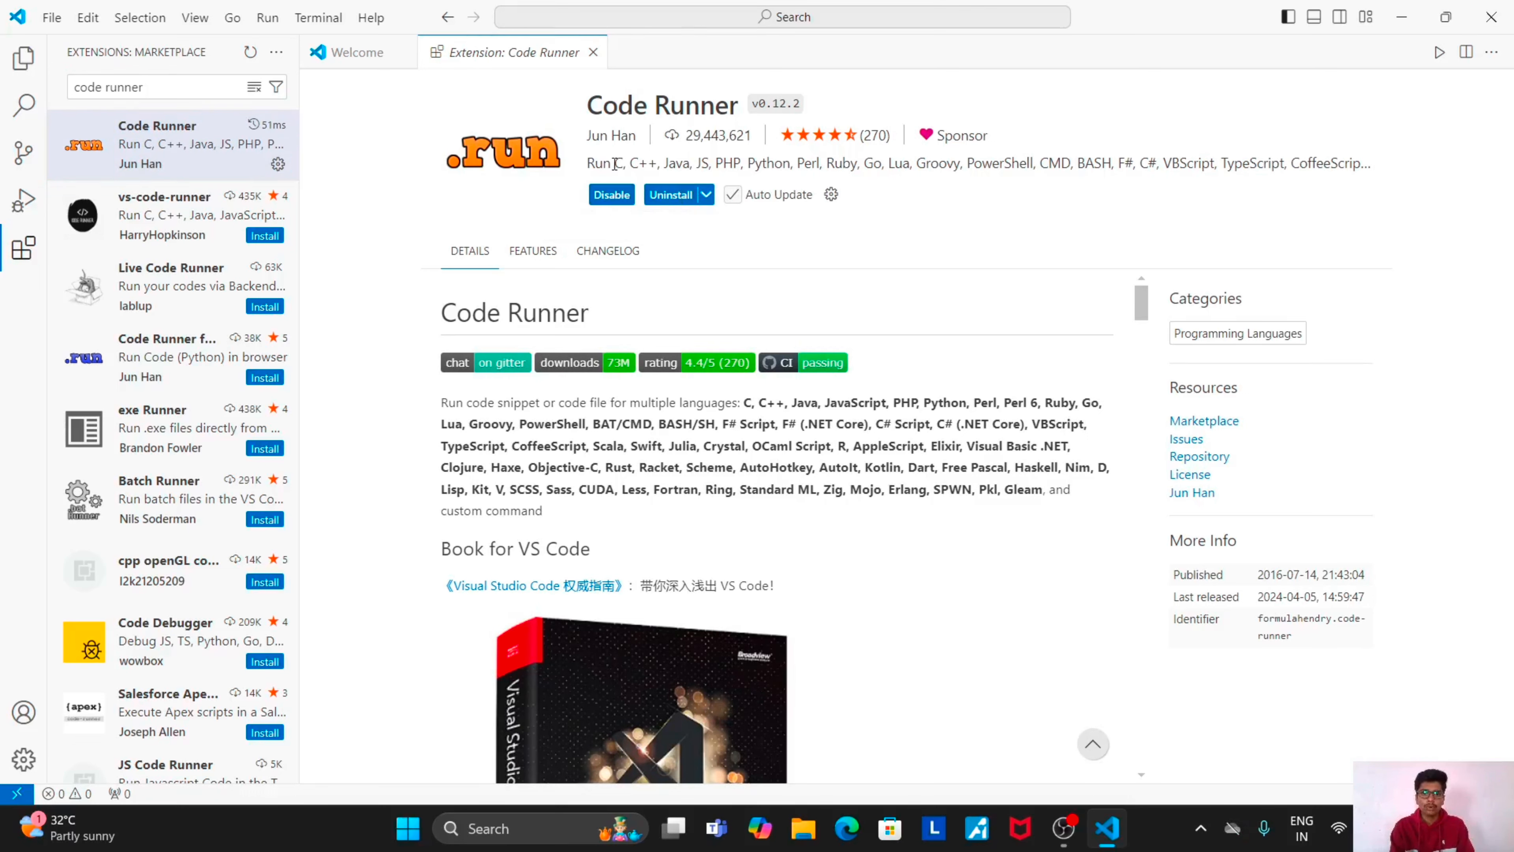
Search the extensions marketplace for "python", install Microsoft's Python extension and reopen its details page.
{"action": "left_click", "coordinate": [194, 90]}
{"action": "key", "text": "ctrl+a"}
{"action": "key", "text": "BackSpace"}
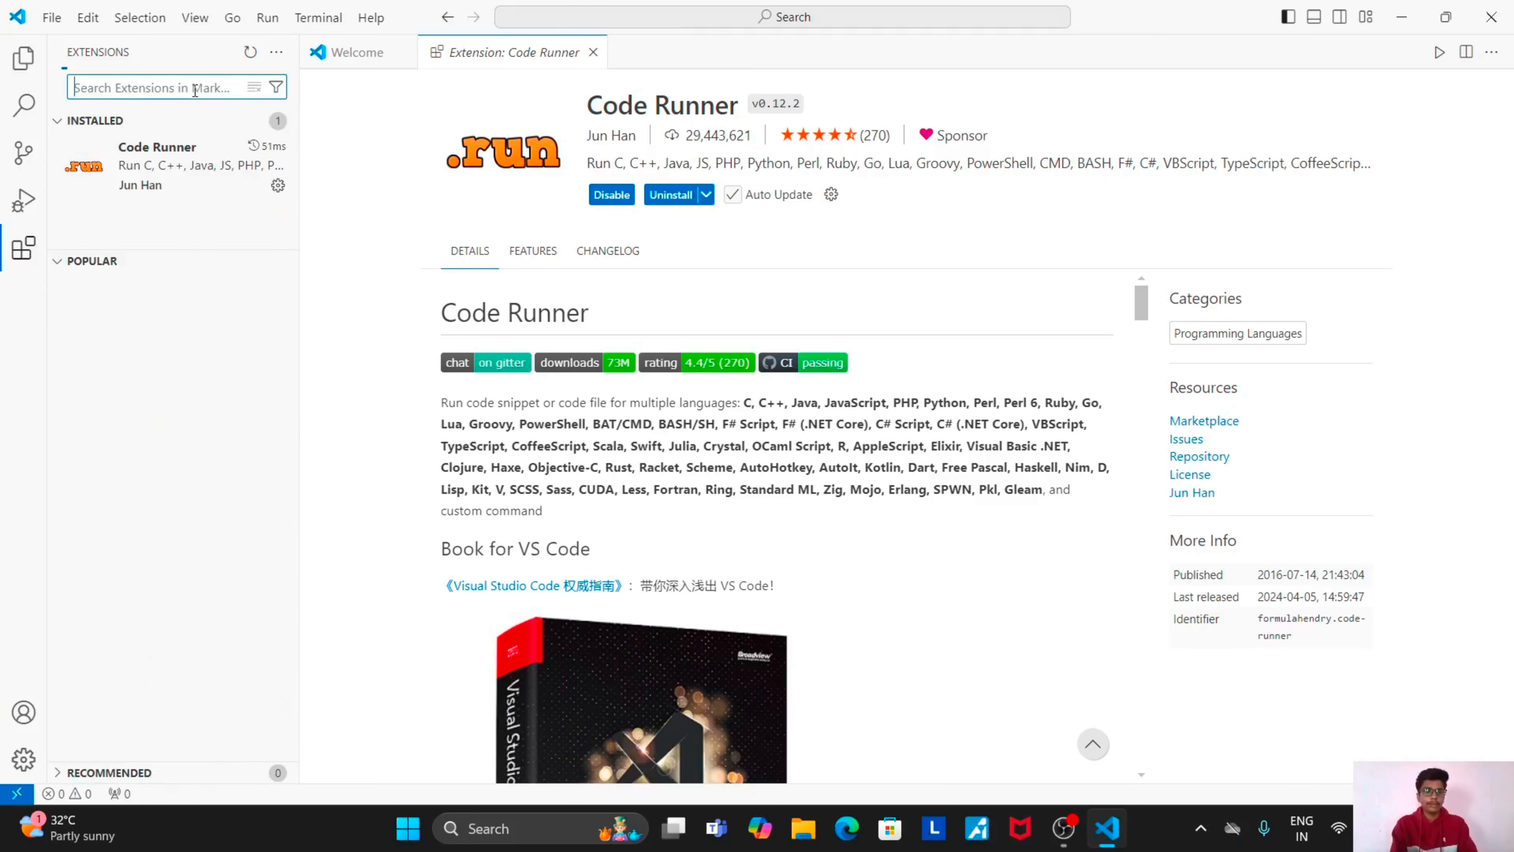
{"action": "type", "text": "python"}
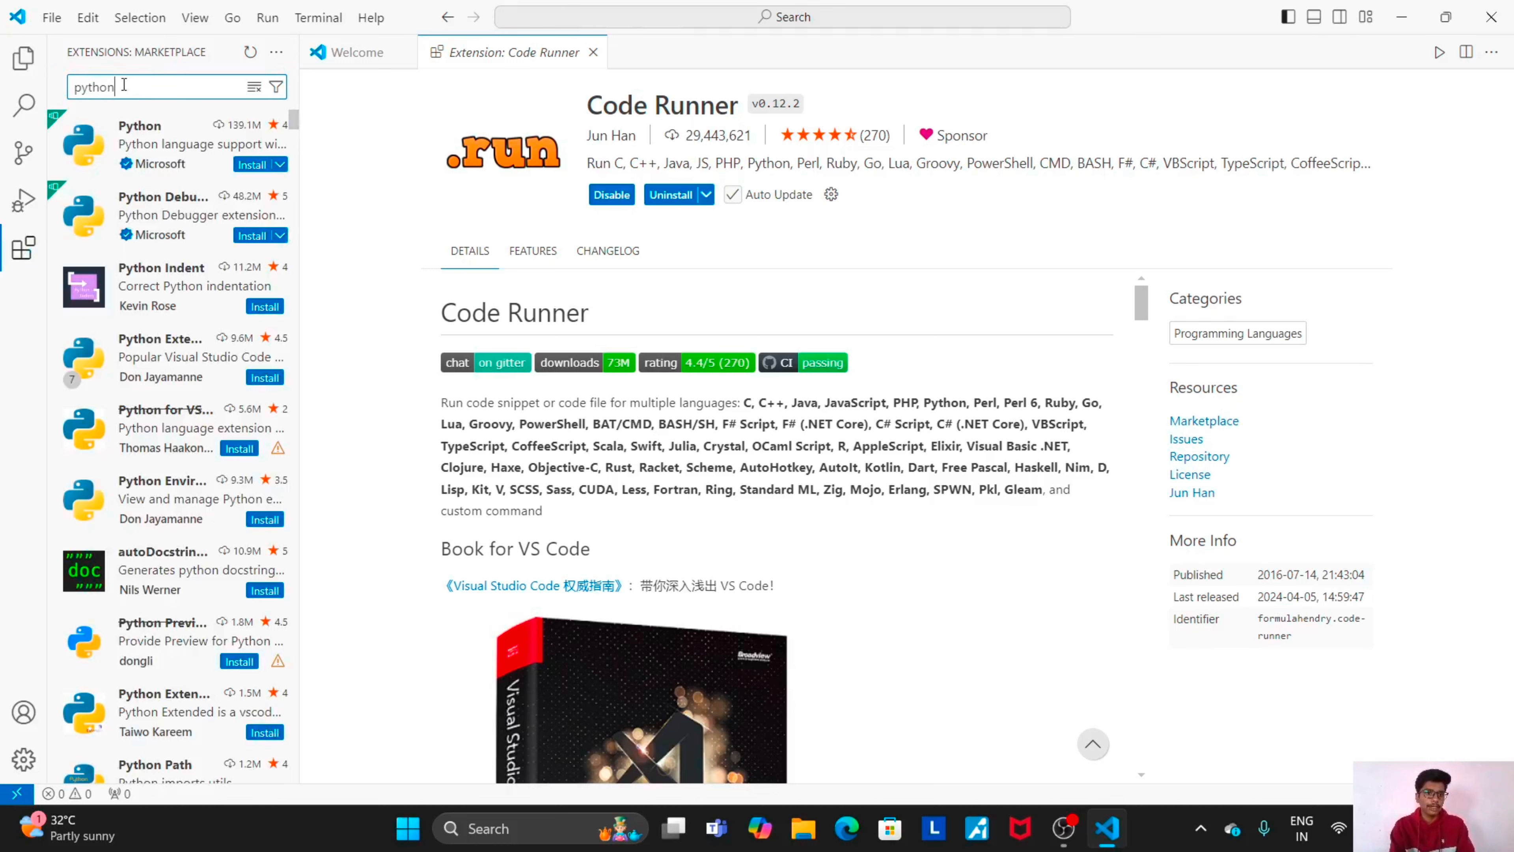
{"action": "mouse_move", "coordinate": [92, 141]}
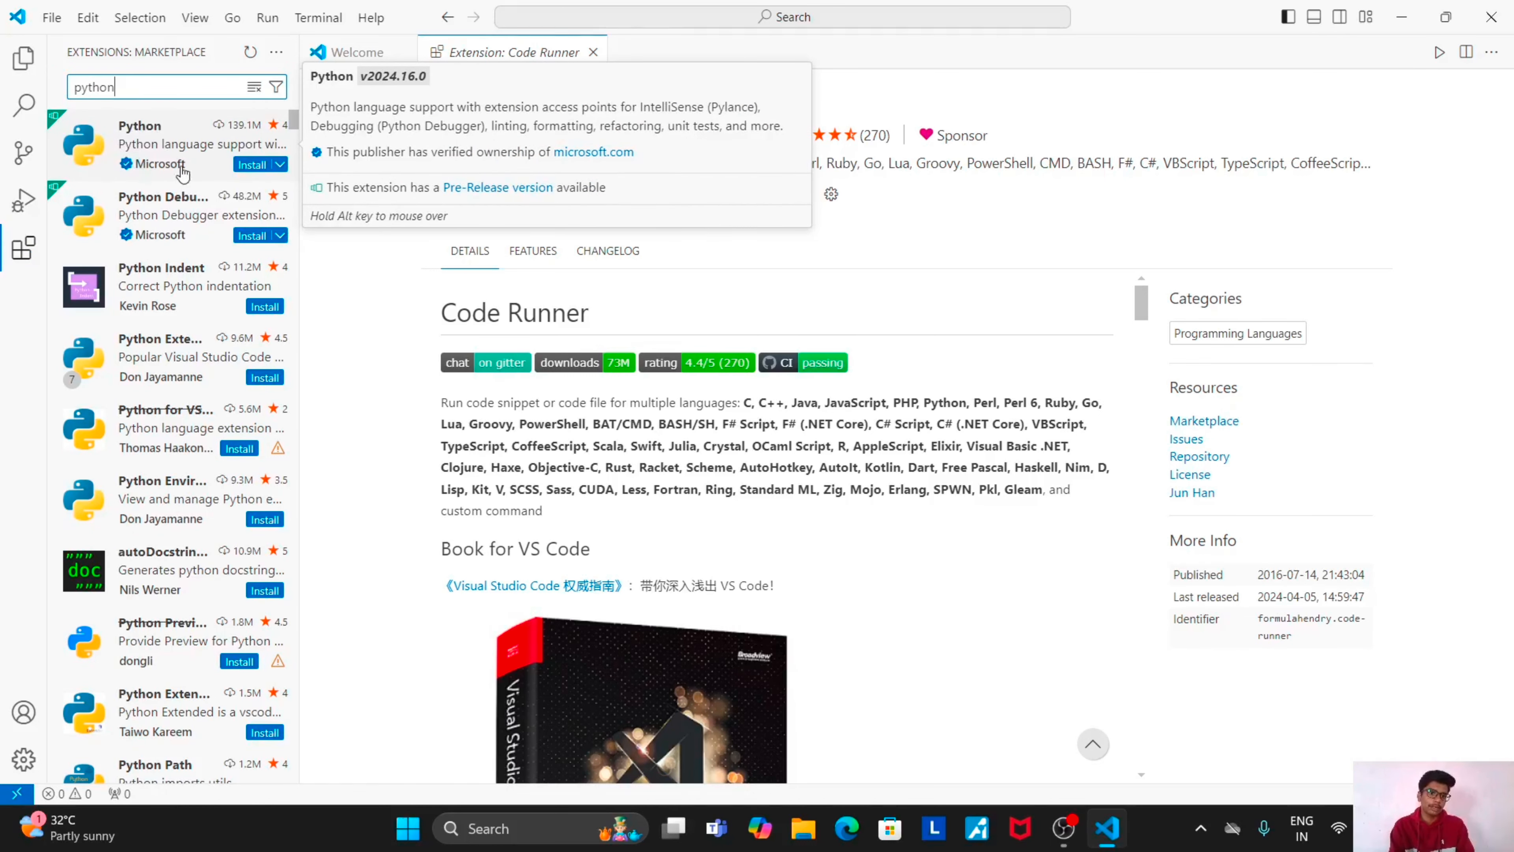
{"action": "left_click", "coordinate": [206, 156]}
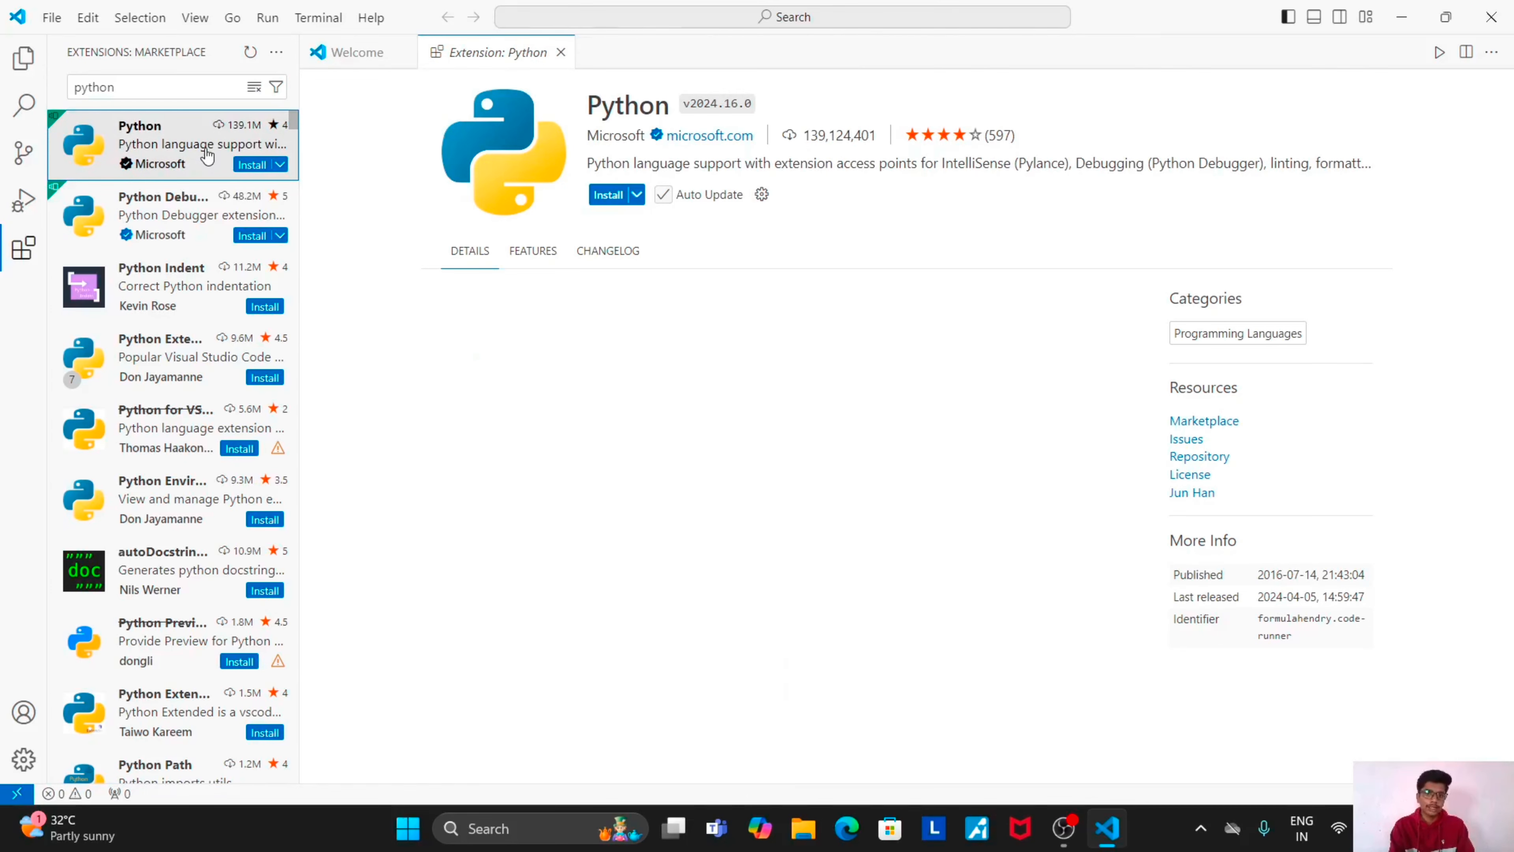
{"action": "left_click", "coordinate": [607, 194]}
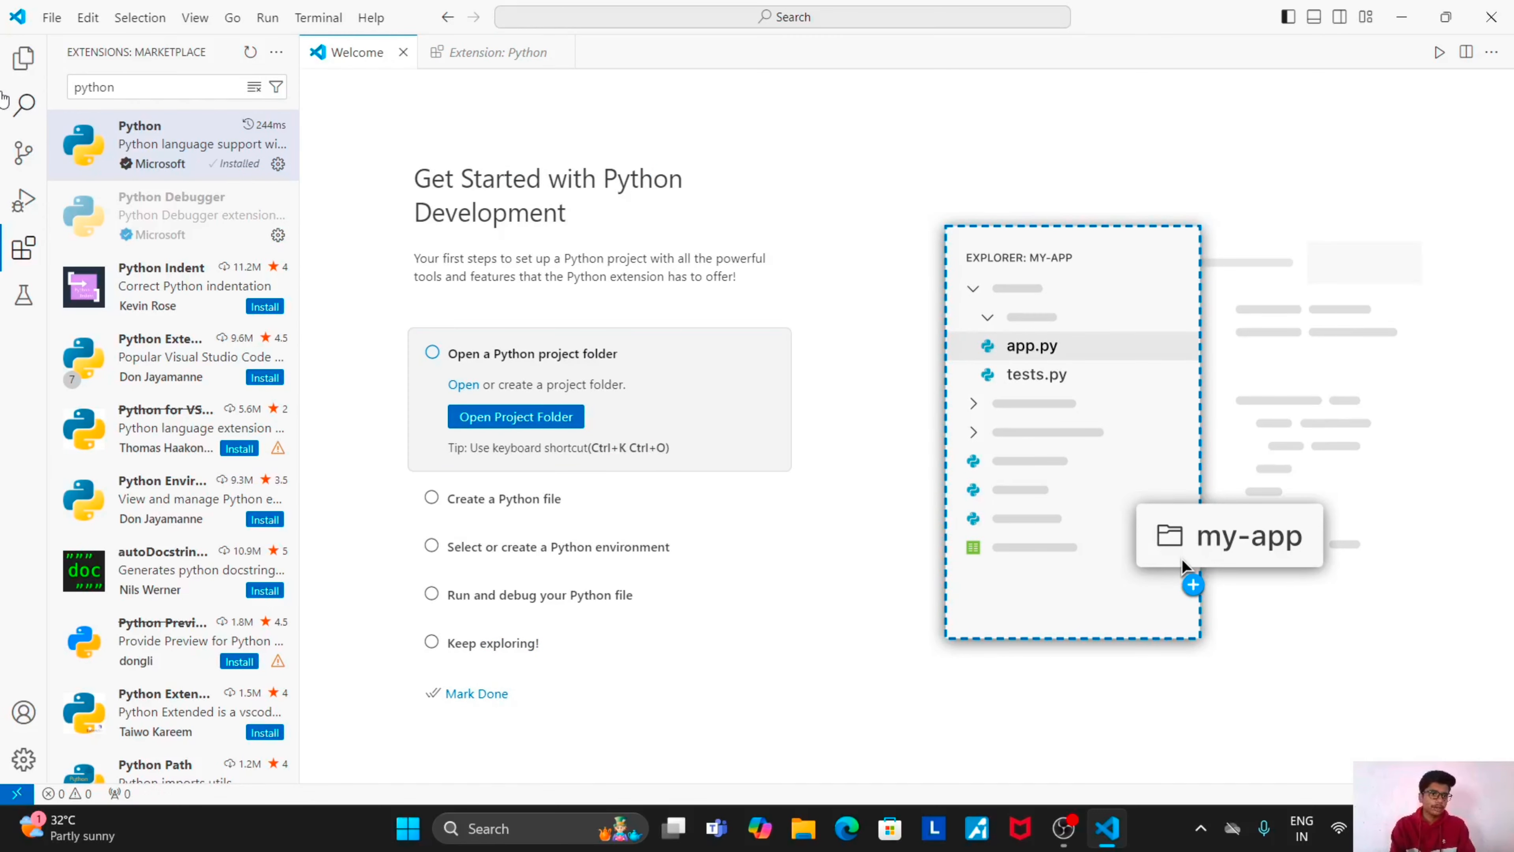
{"action": "left_click", "coordinate": [161, 136]}
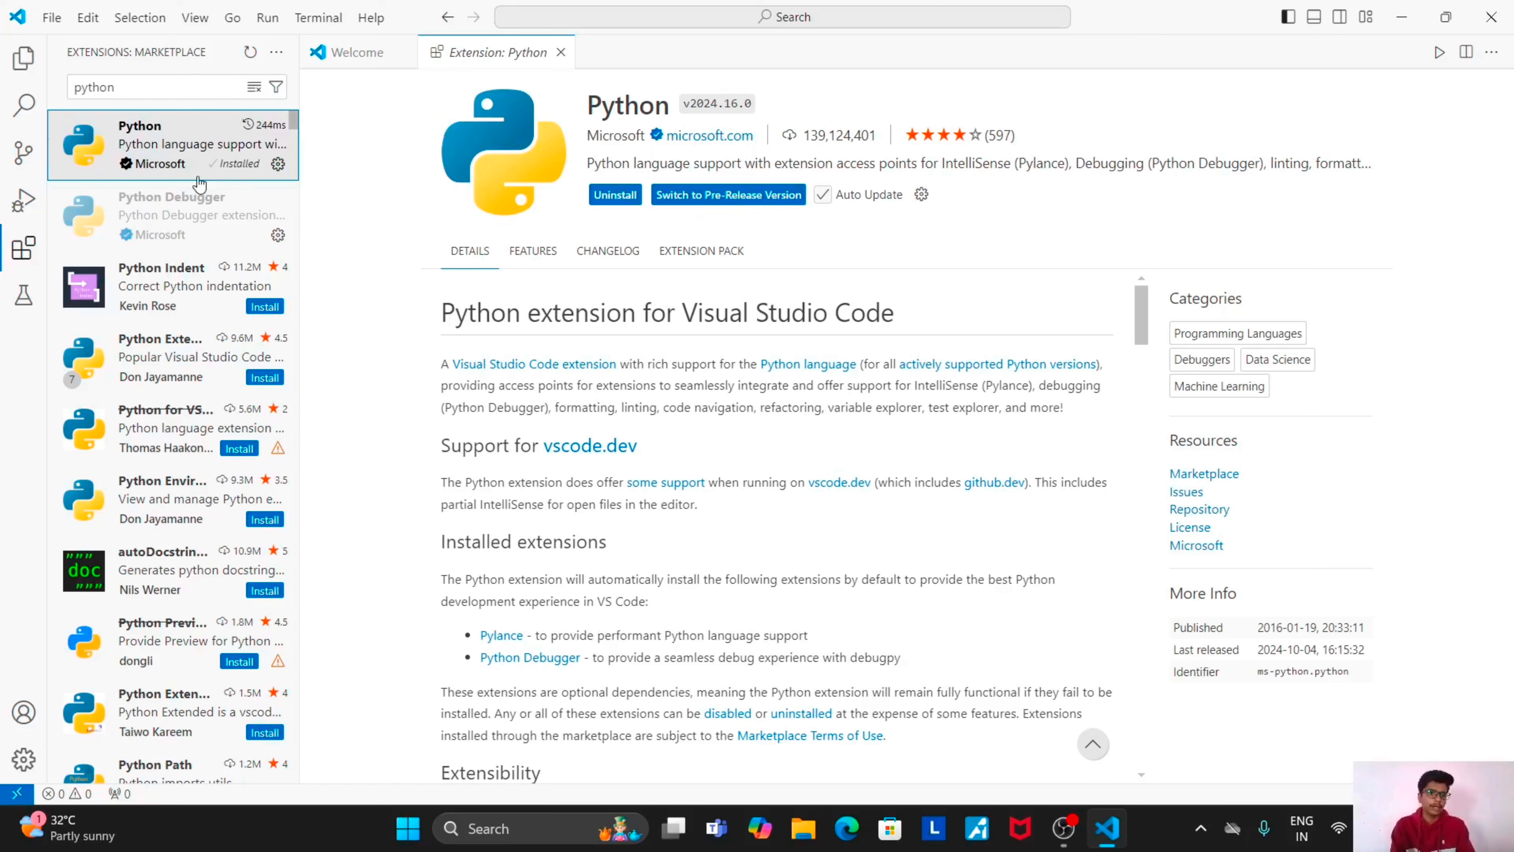
{"action": "mouse_move", "coordinate": [227, 167]}
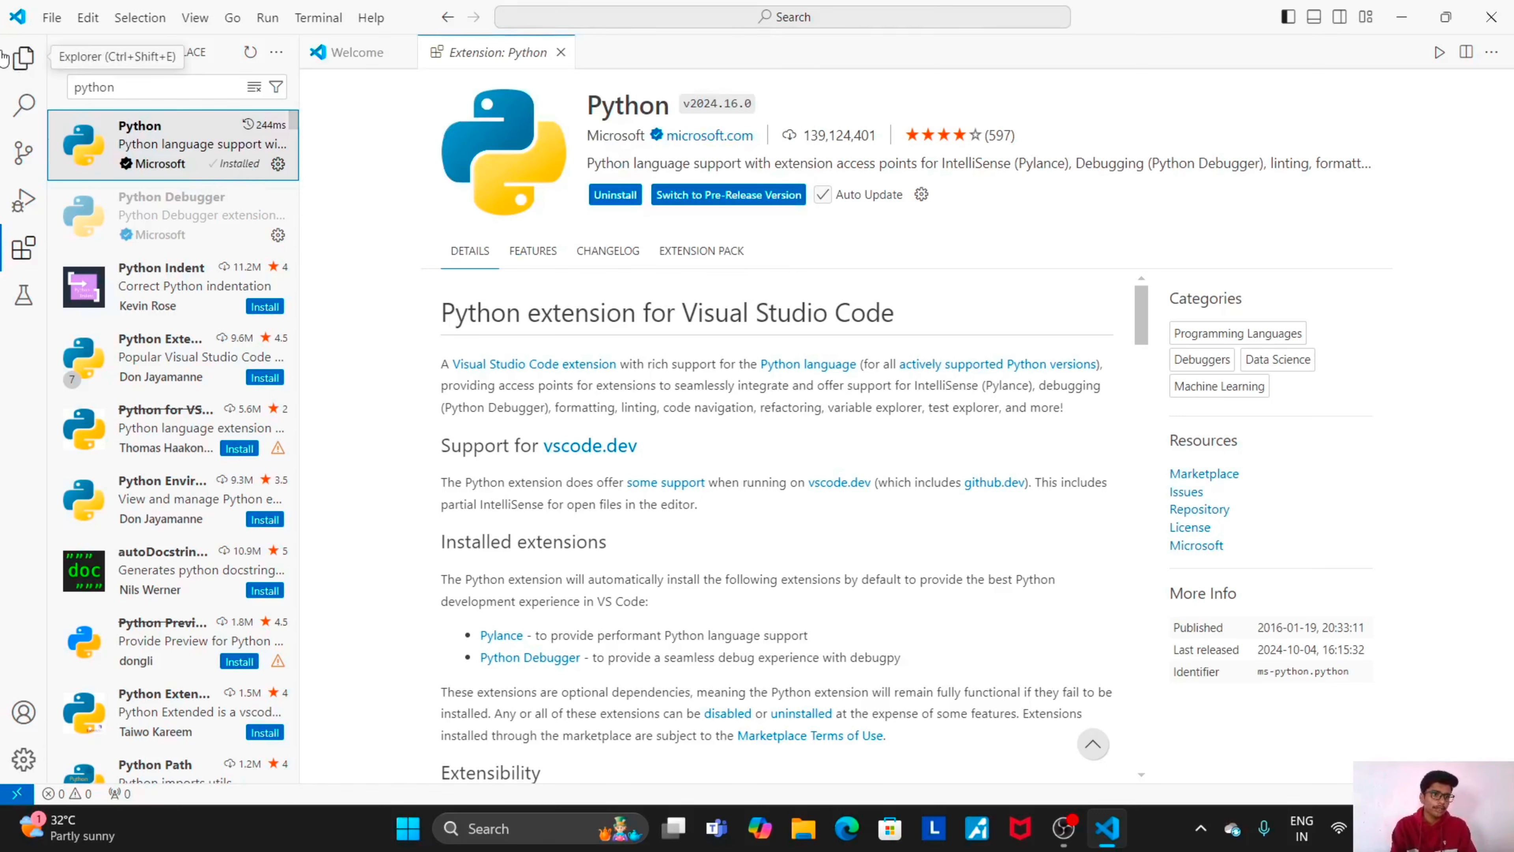
Close the Python extension and Welcome pages and hide the Explorer side bar to leave an empty editor.
{"action": "left_click", "coordinate": [15, 59]}
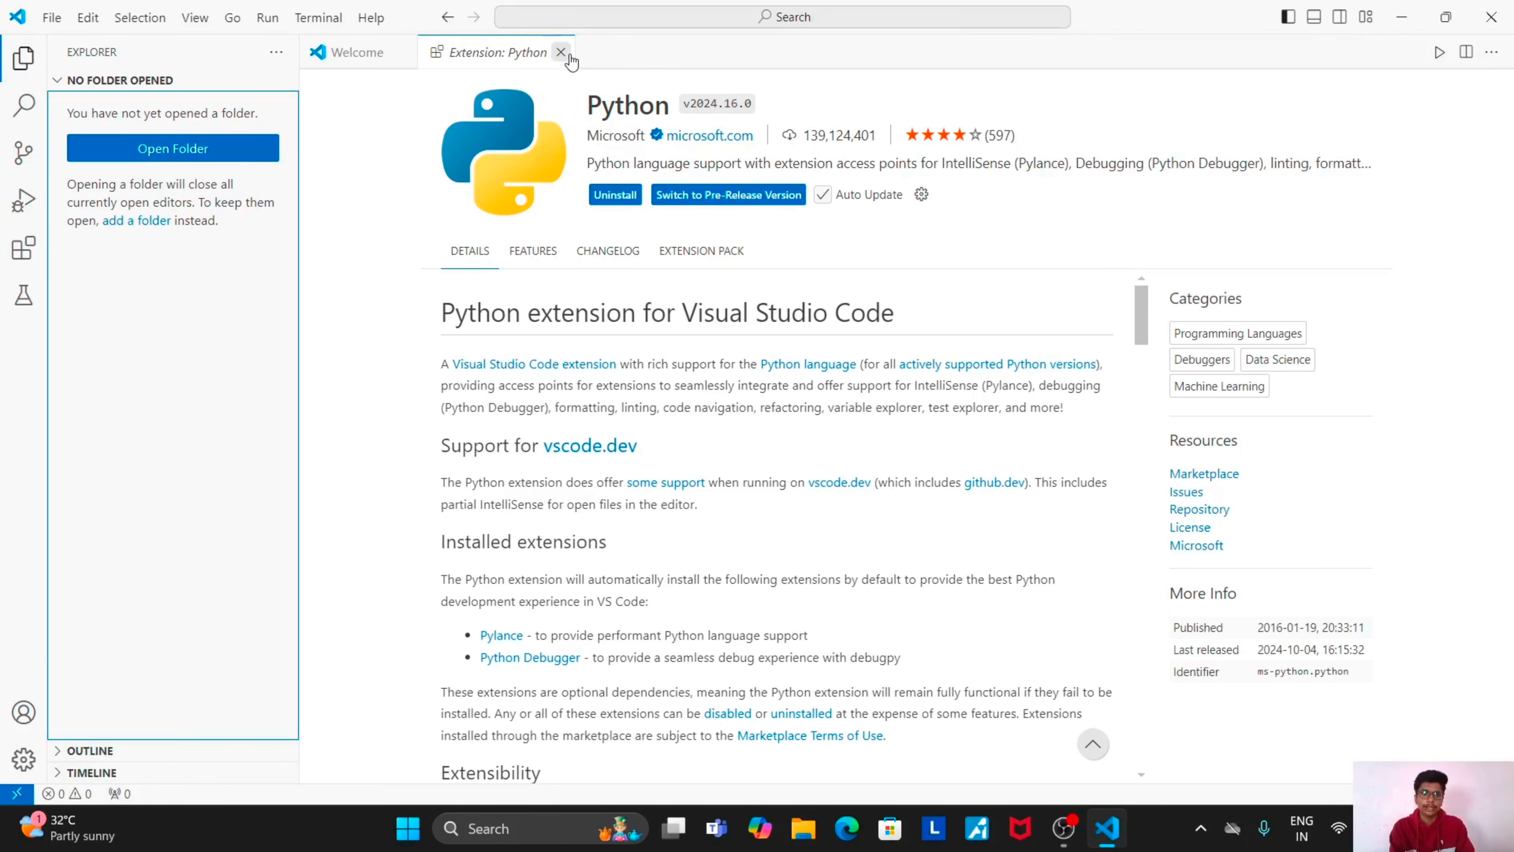
{"action": "left_click", "coordinate": [560, 52]}
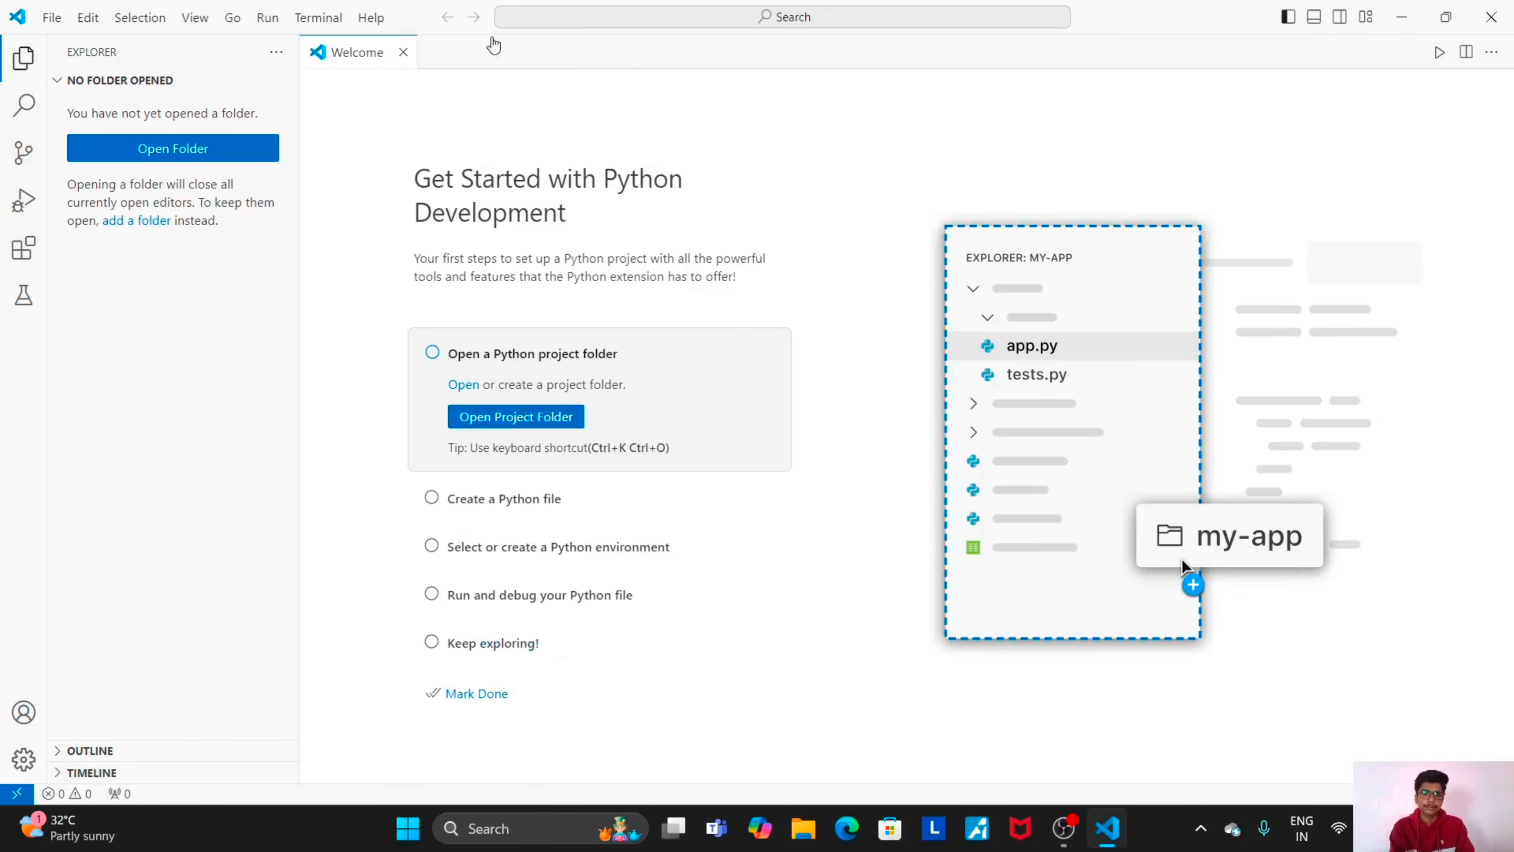
{"action": "left_click", "coordinate": [403, 52]}
{"action": "left_click", "coordinate": [10, 77]}
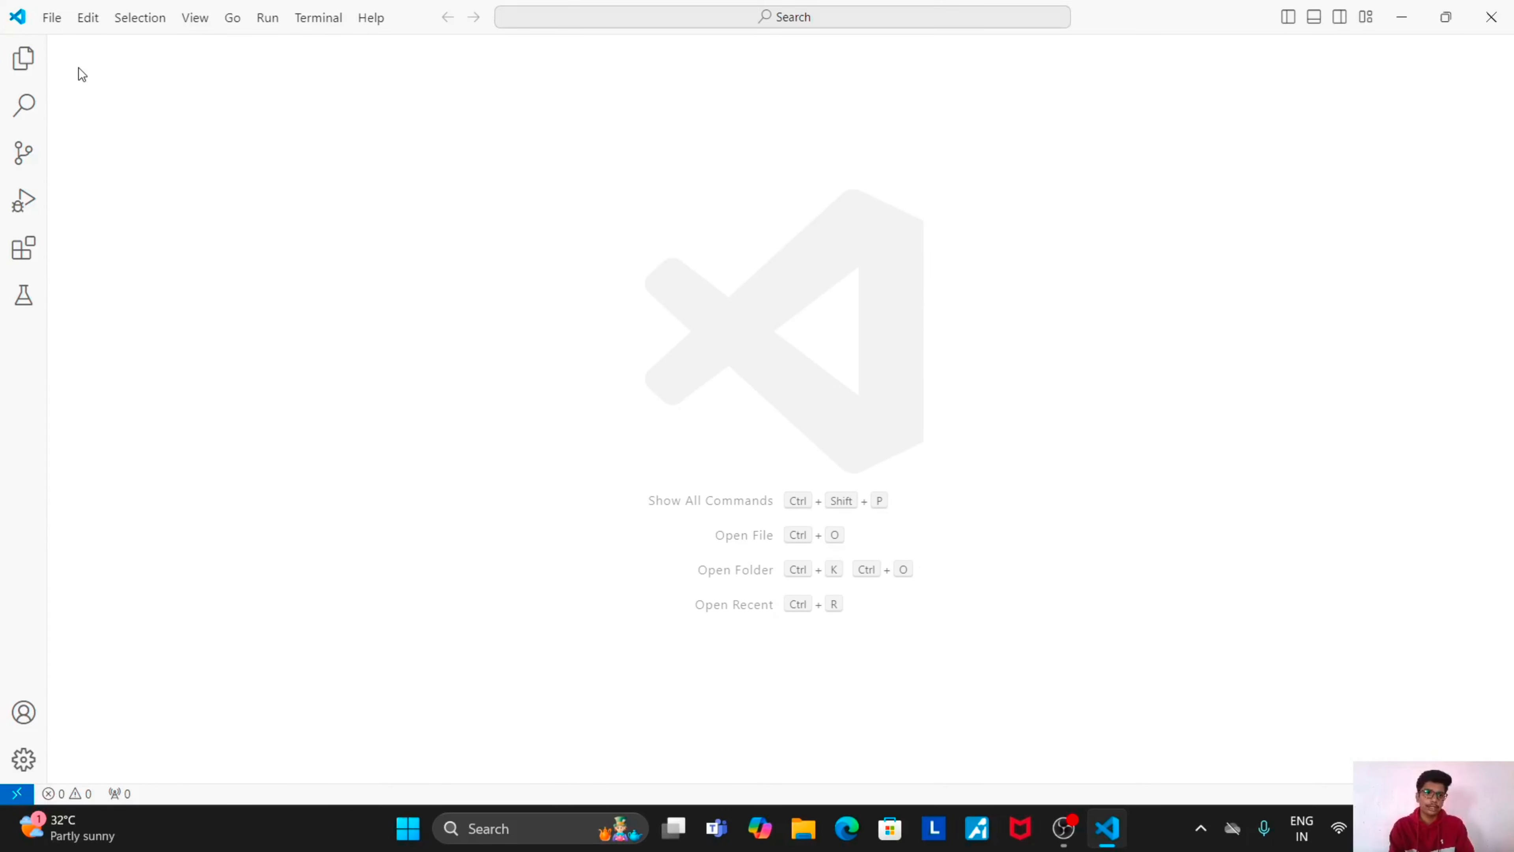
{"action": "left_click", "coordinate": [52, 18]}
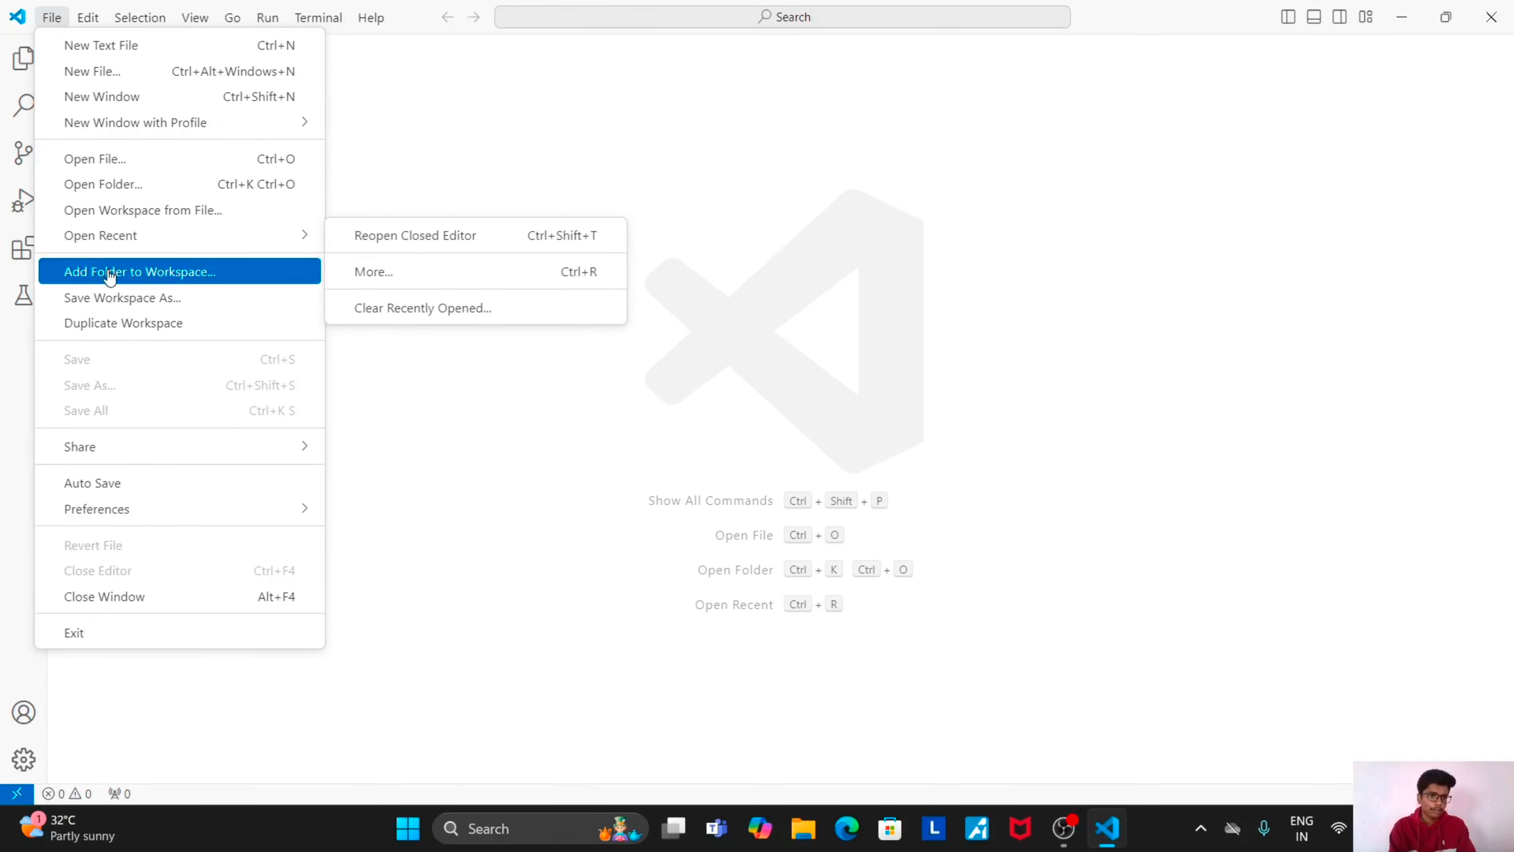
{"action": "mouse_move", "coordinate": [202, 239]}
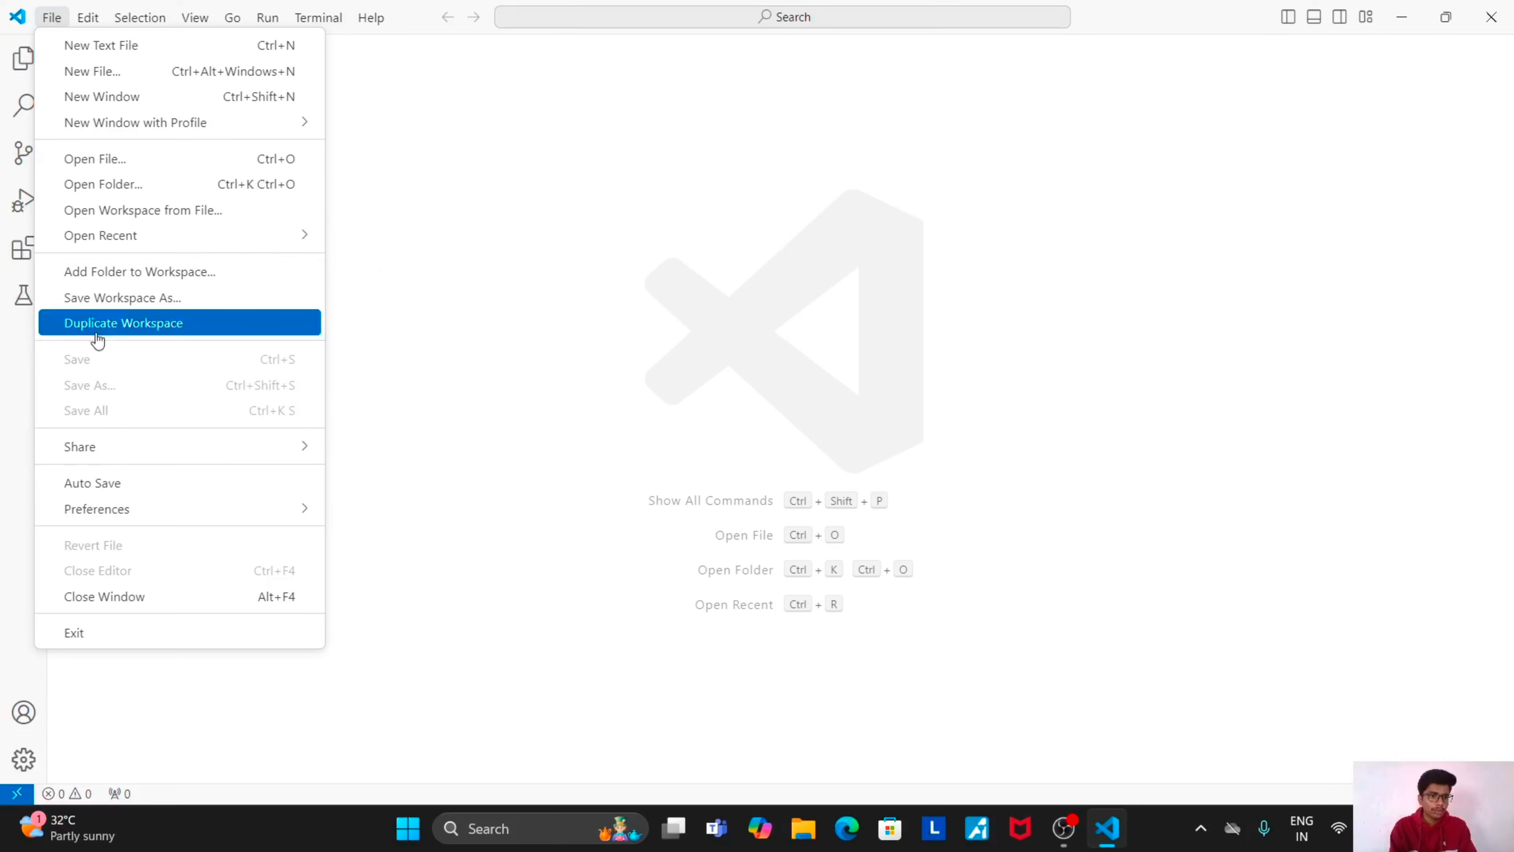
{"action": "left_click", "coordinate": [476, 391]}
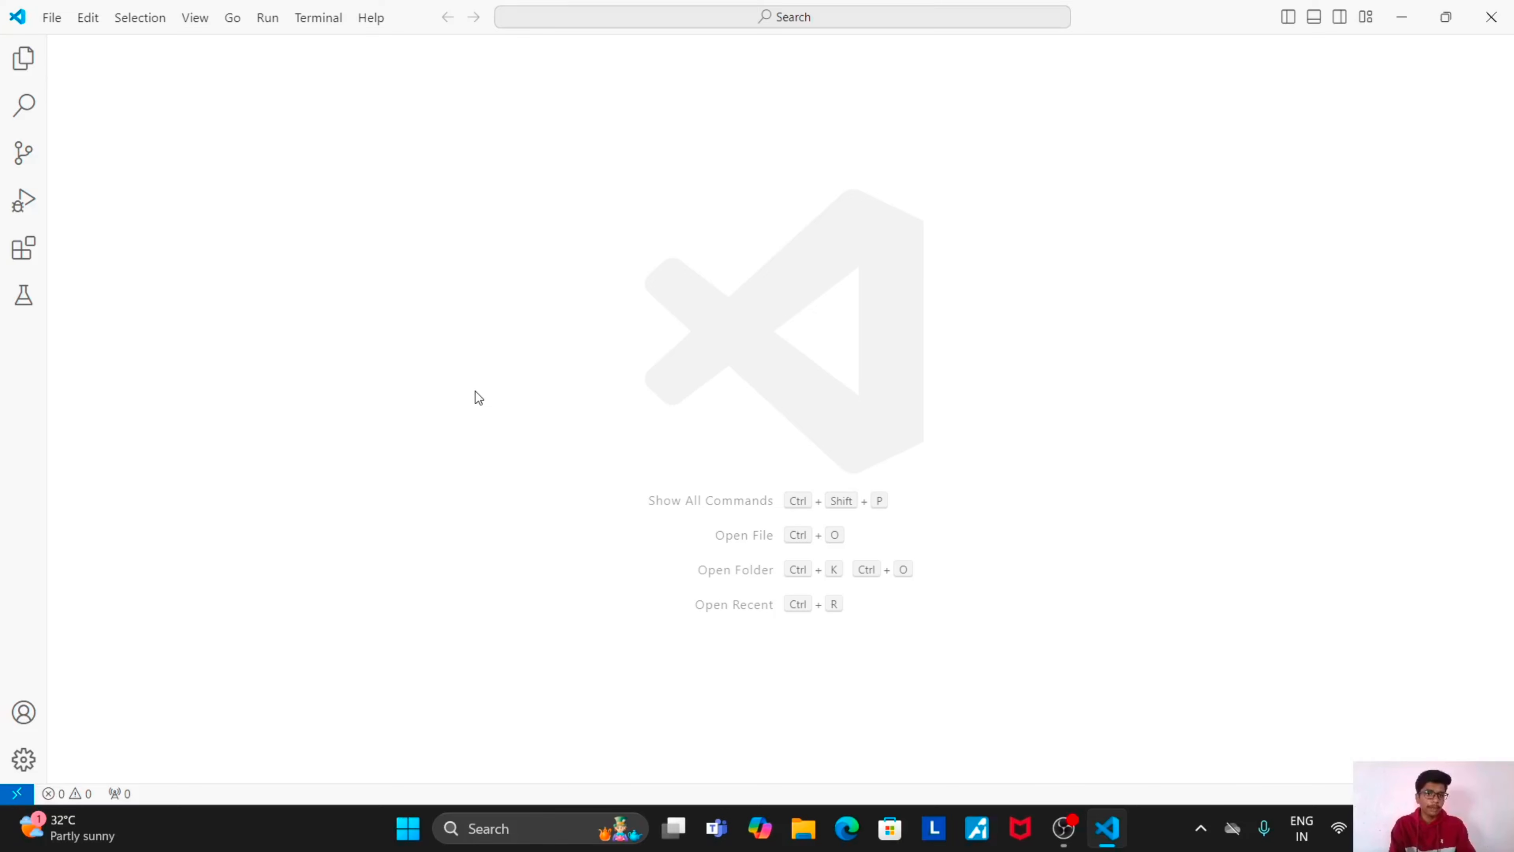
Save the current workspace as "Coding" on the New Volume (D:) drive.
{"action": "left_click", "coordinate": [52, 17]}
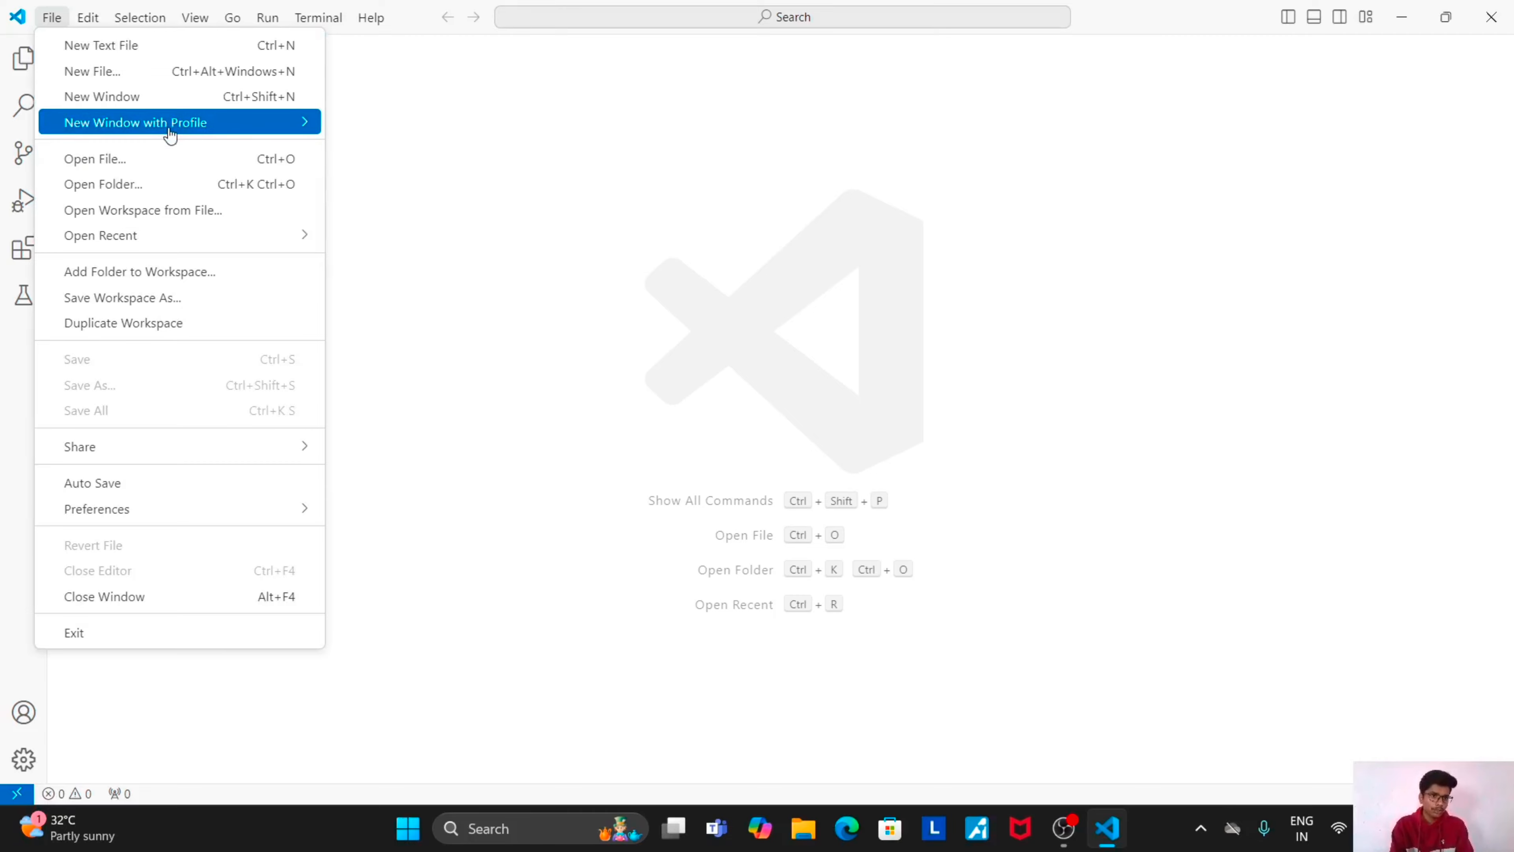
{"action": "mouse_move", "coordinate": [180, 127]}
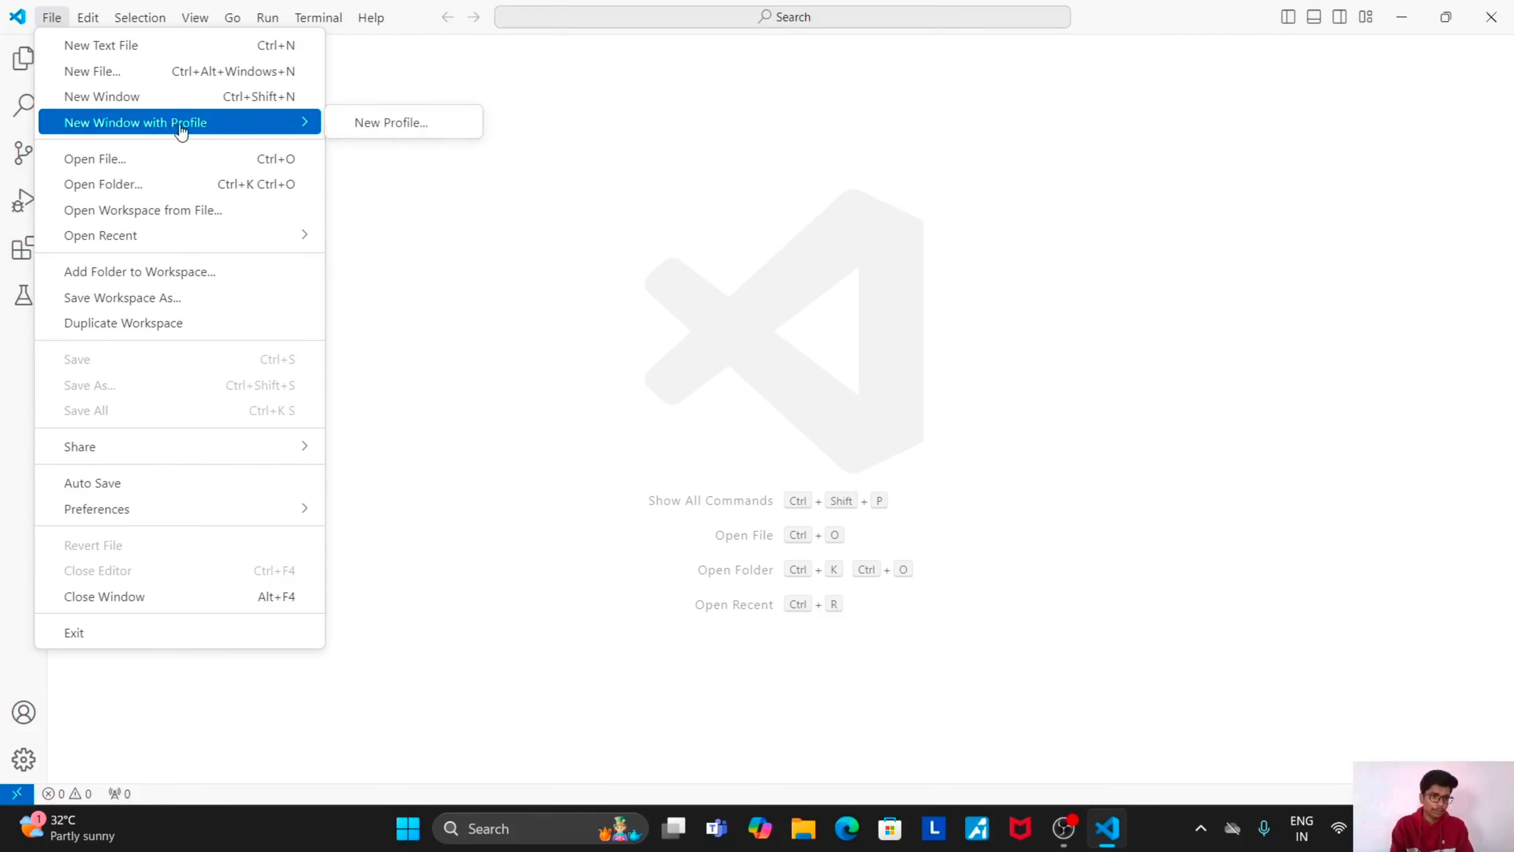
{"action": "left_click", "coordinate": [180, 296]}
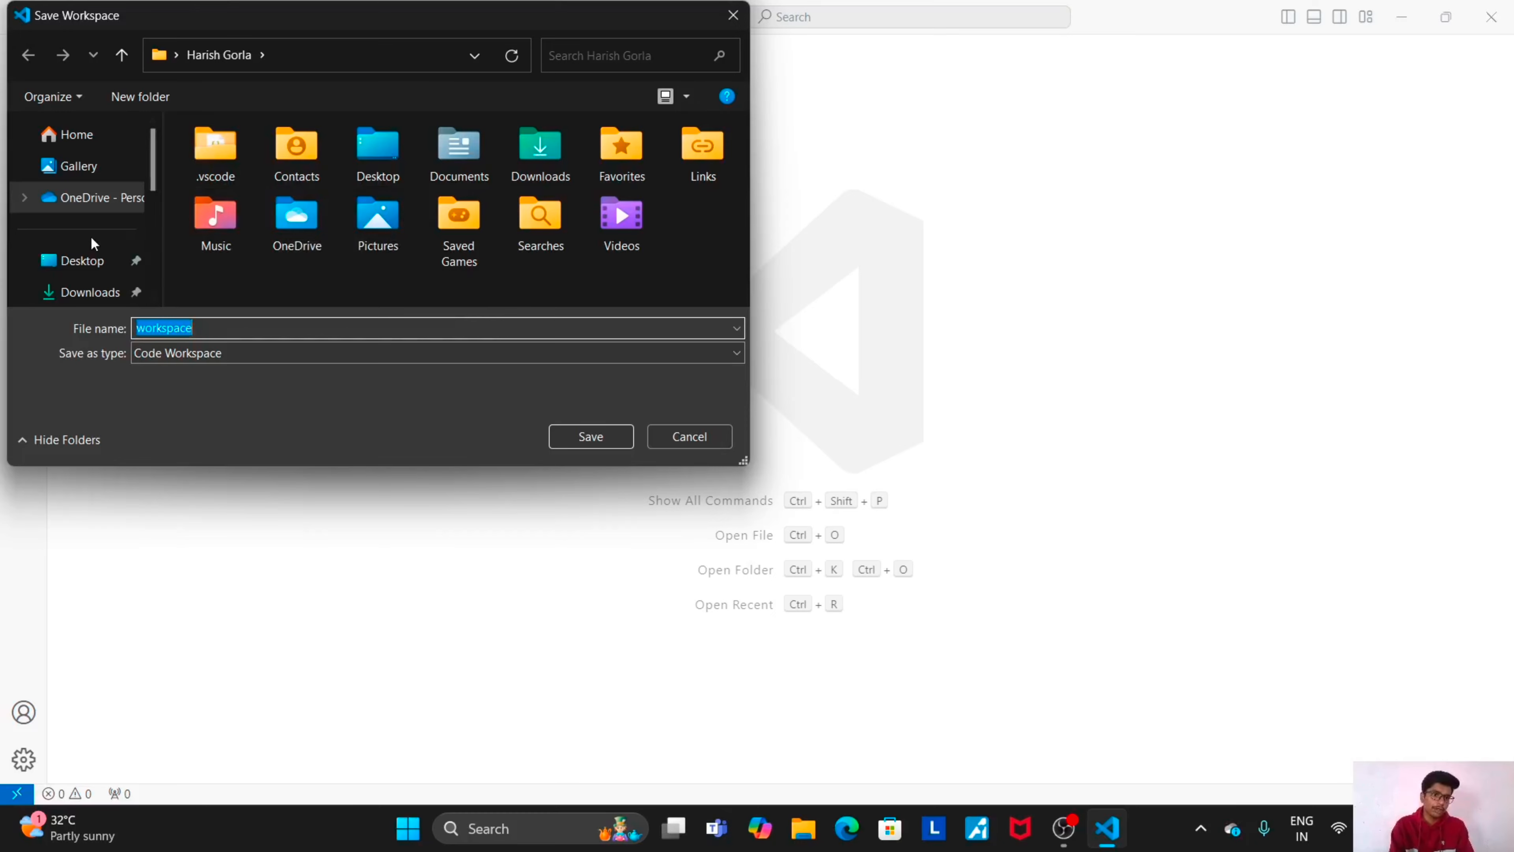
{"action": "scroll", "coordinate": [90, 239], "scroll_direction": "down", "scroll_amount": 2}
{"action": "scroll", "coordinate": [90, 235], "scroll_direction": "down", "scroll_amount": 1}
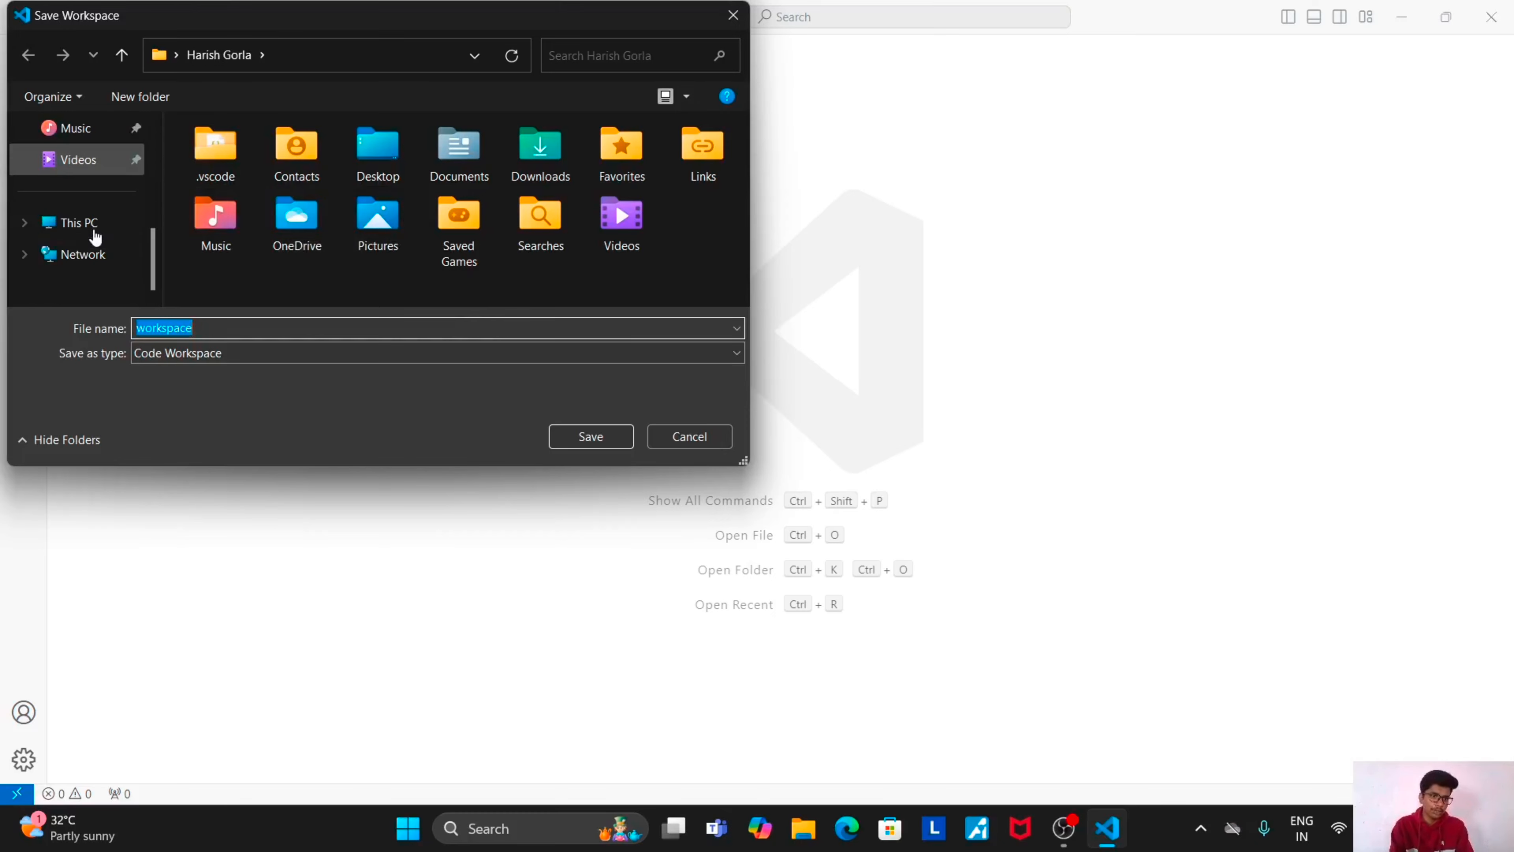
{"action": "left_click", "coordinate": [93, 230]}
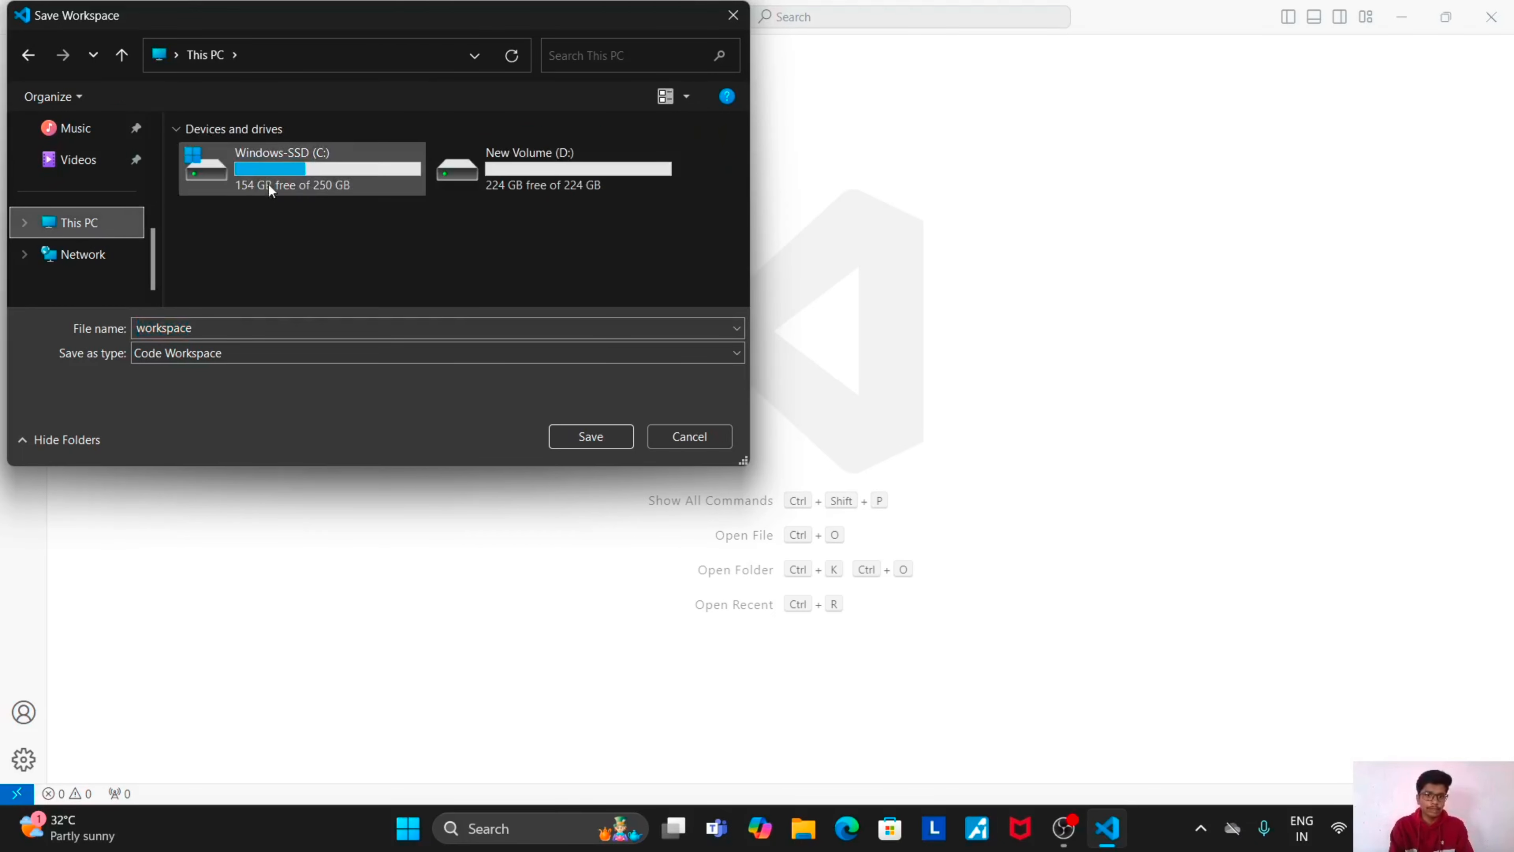
{"action": "double_click", "coordinate": [513, 154]}
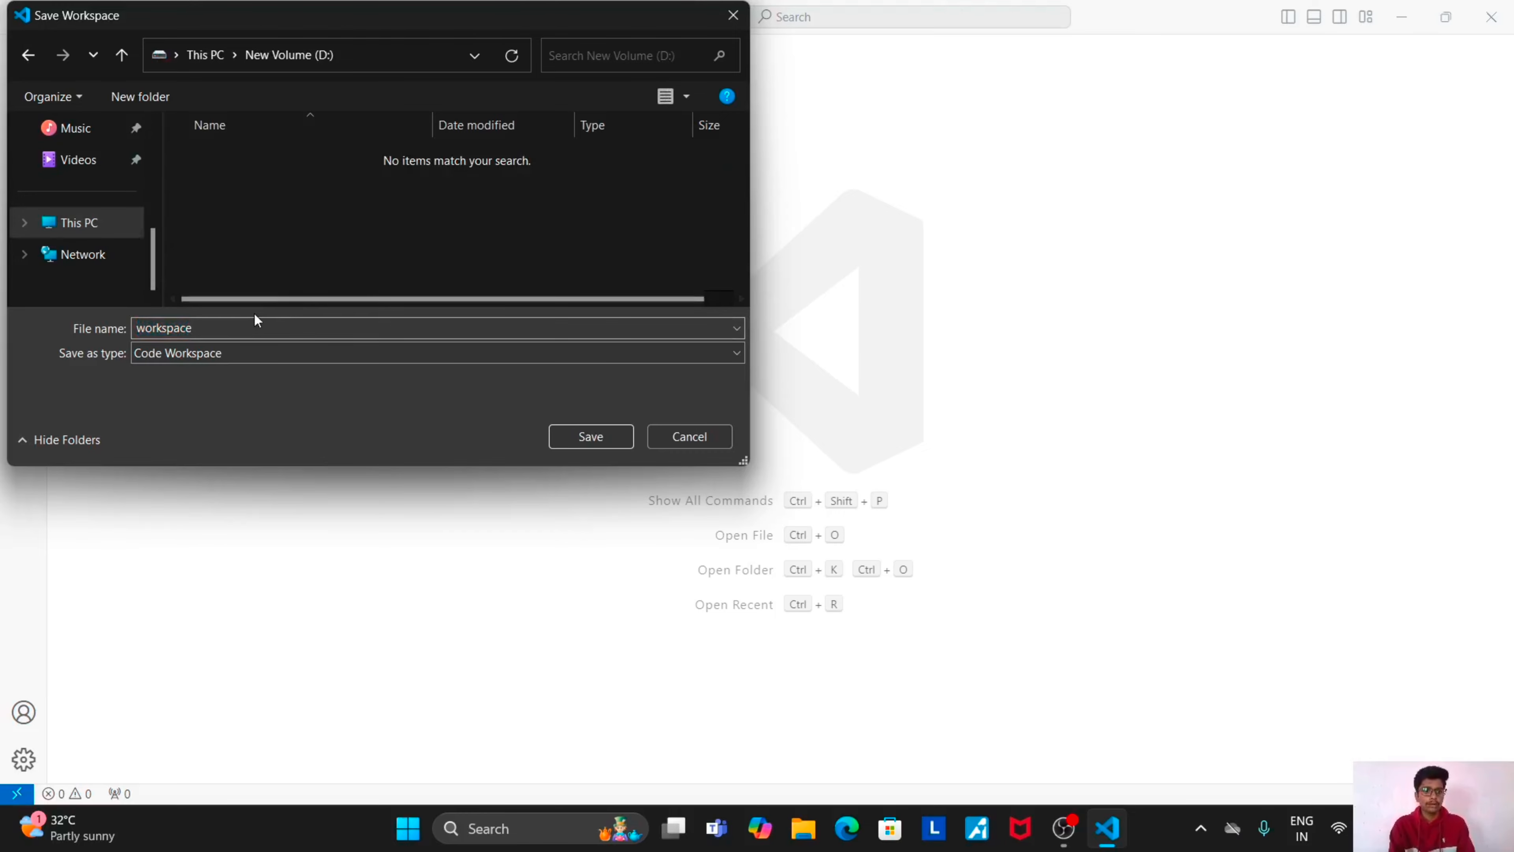
{"action": "double_click", "coordinate": [241, 321]}
{"action": "key", "text": "BackSpace"}
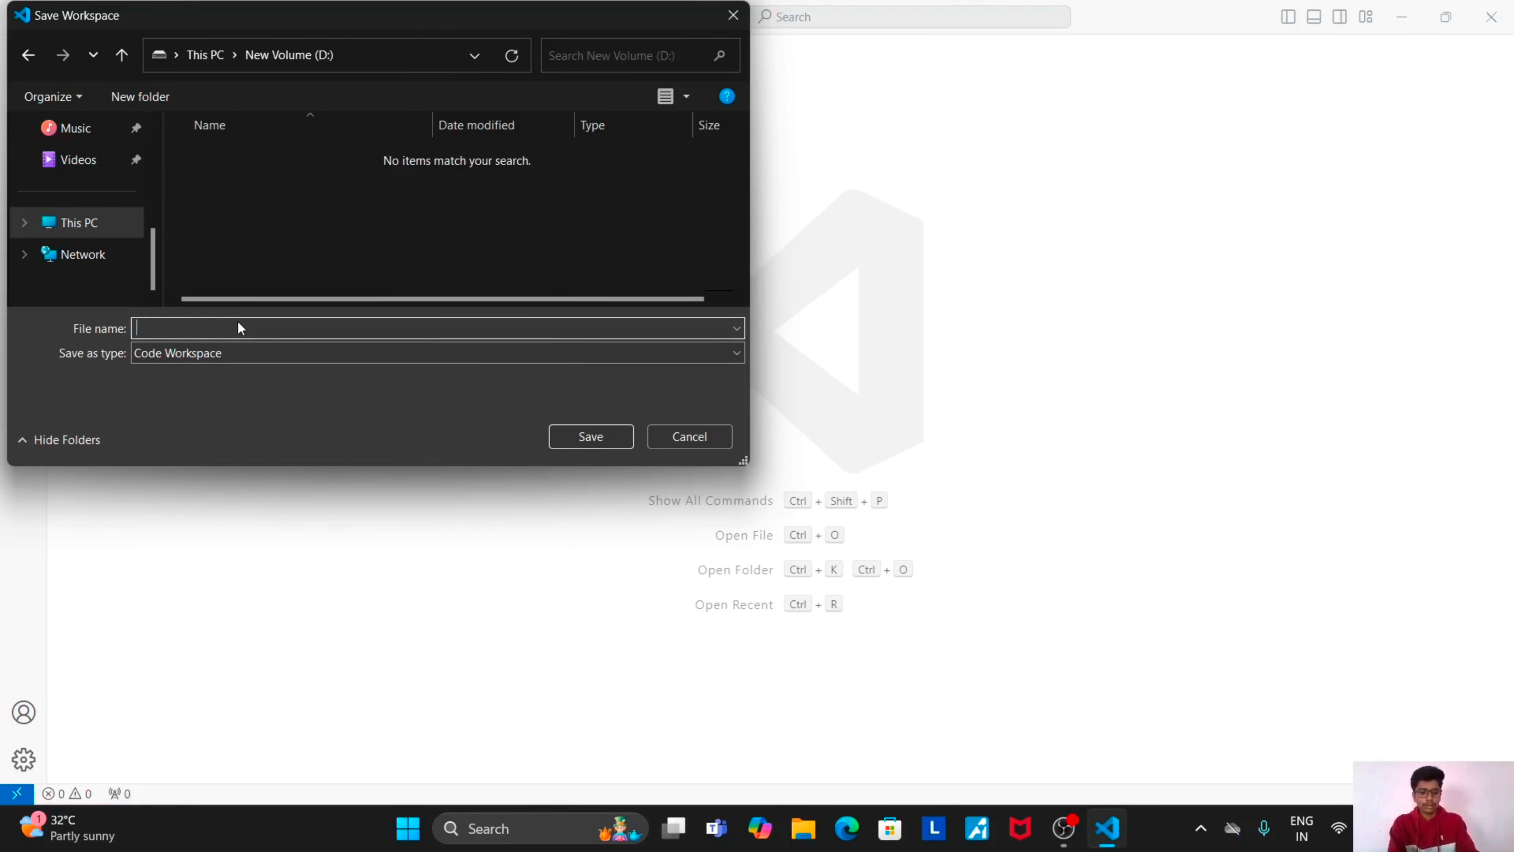
{"action": "type", "text": "Coding"}
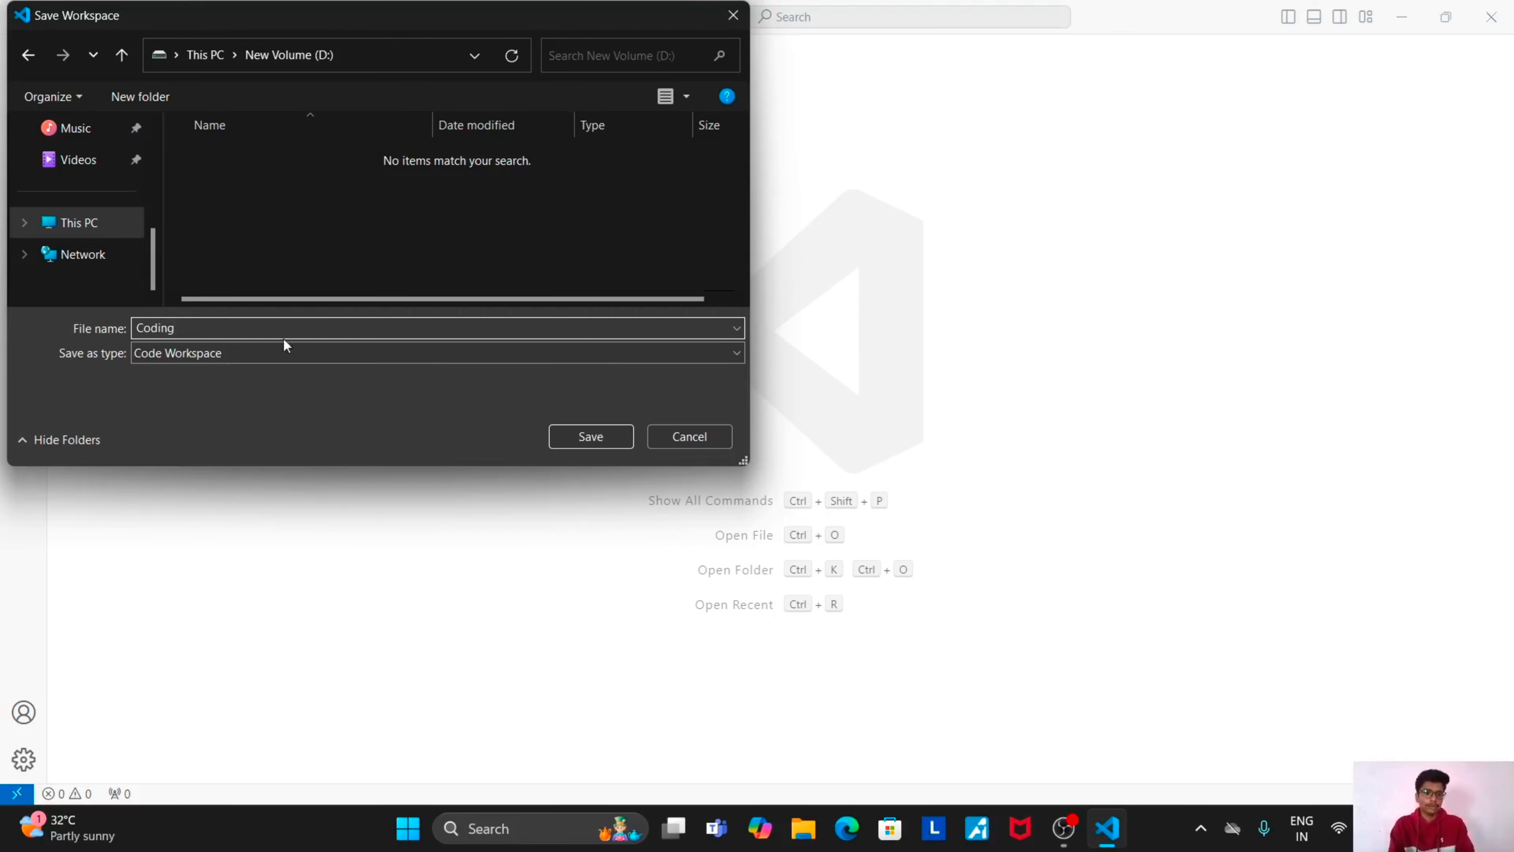
{"action": "left_click", "coordinate": [579, 432]}
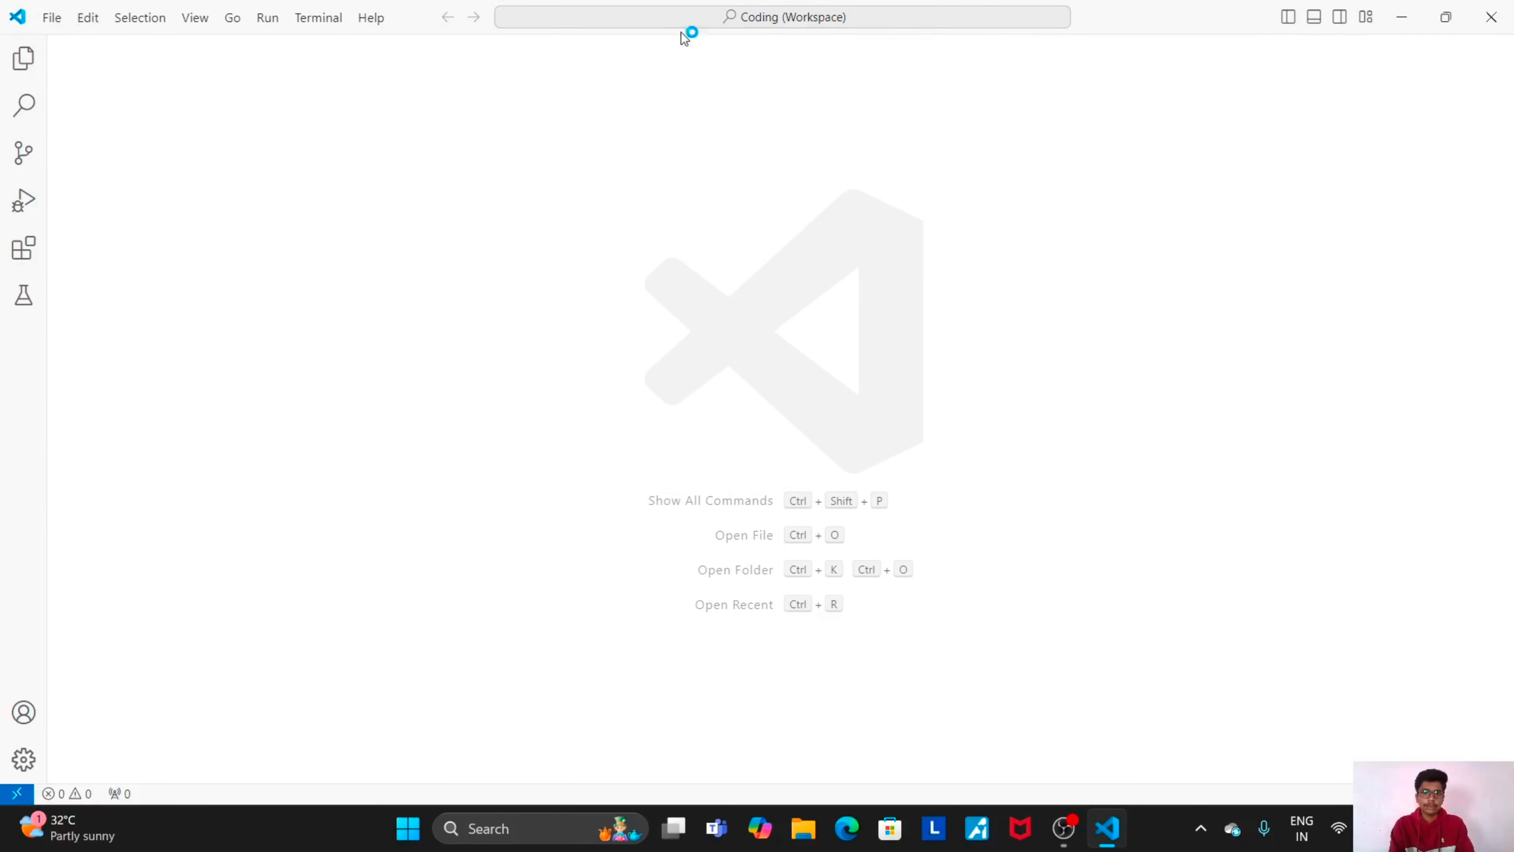
{"action": "left_click", "coordinate": [53, 18]}
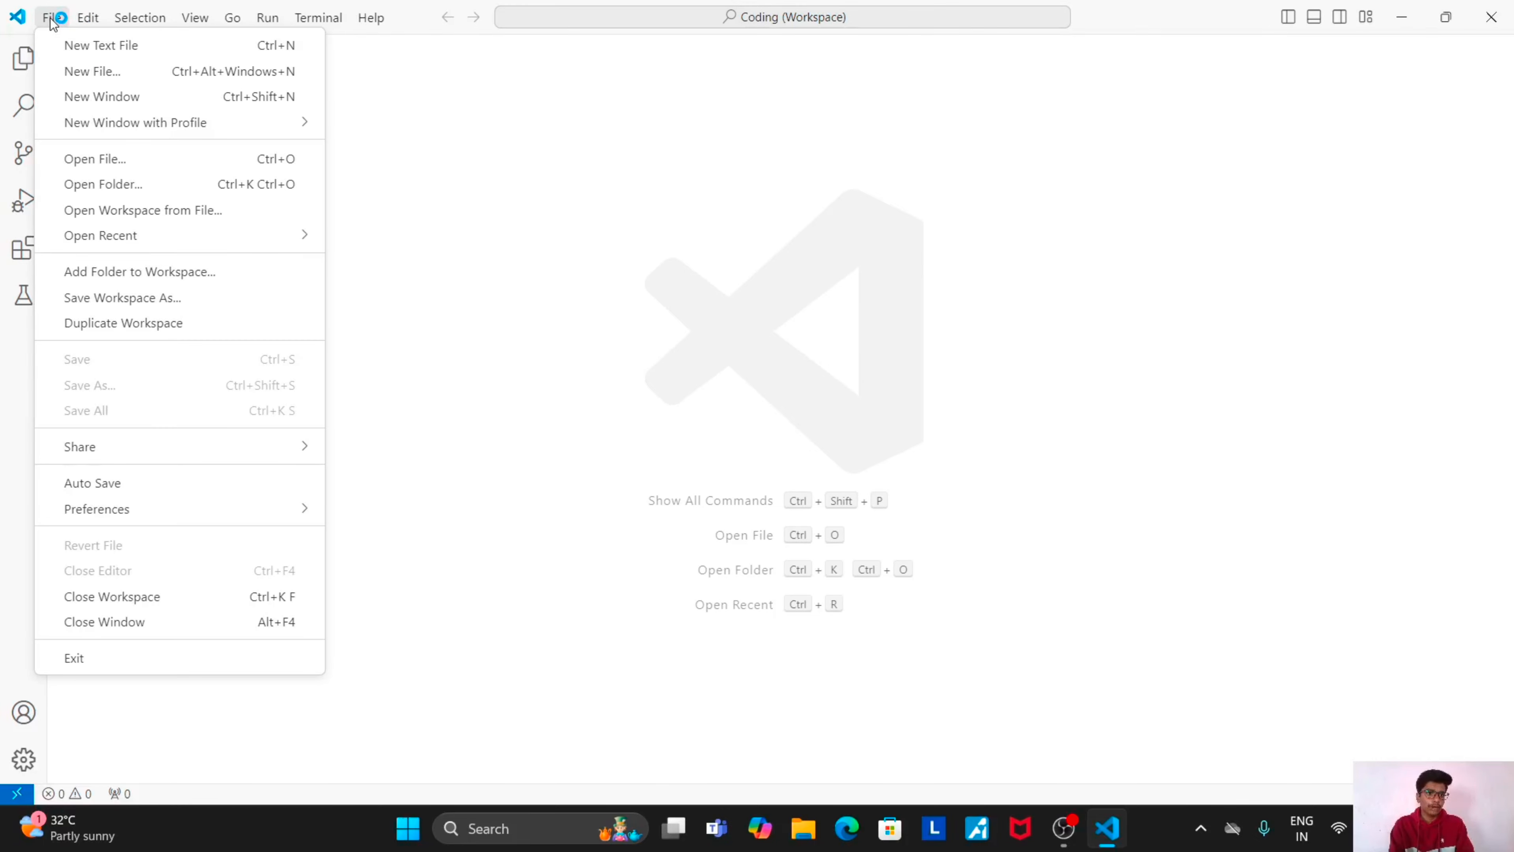
{"action": "left_click", "coordinate": [298, 188]}
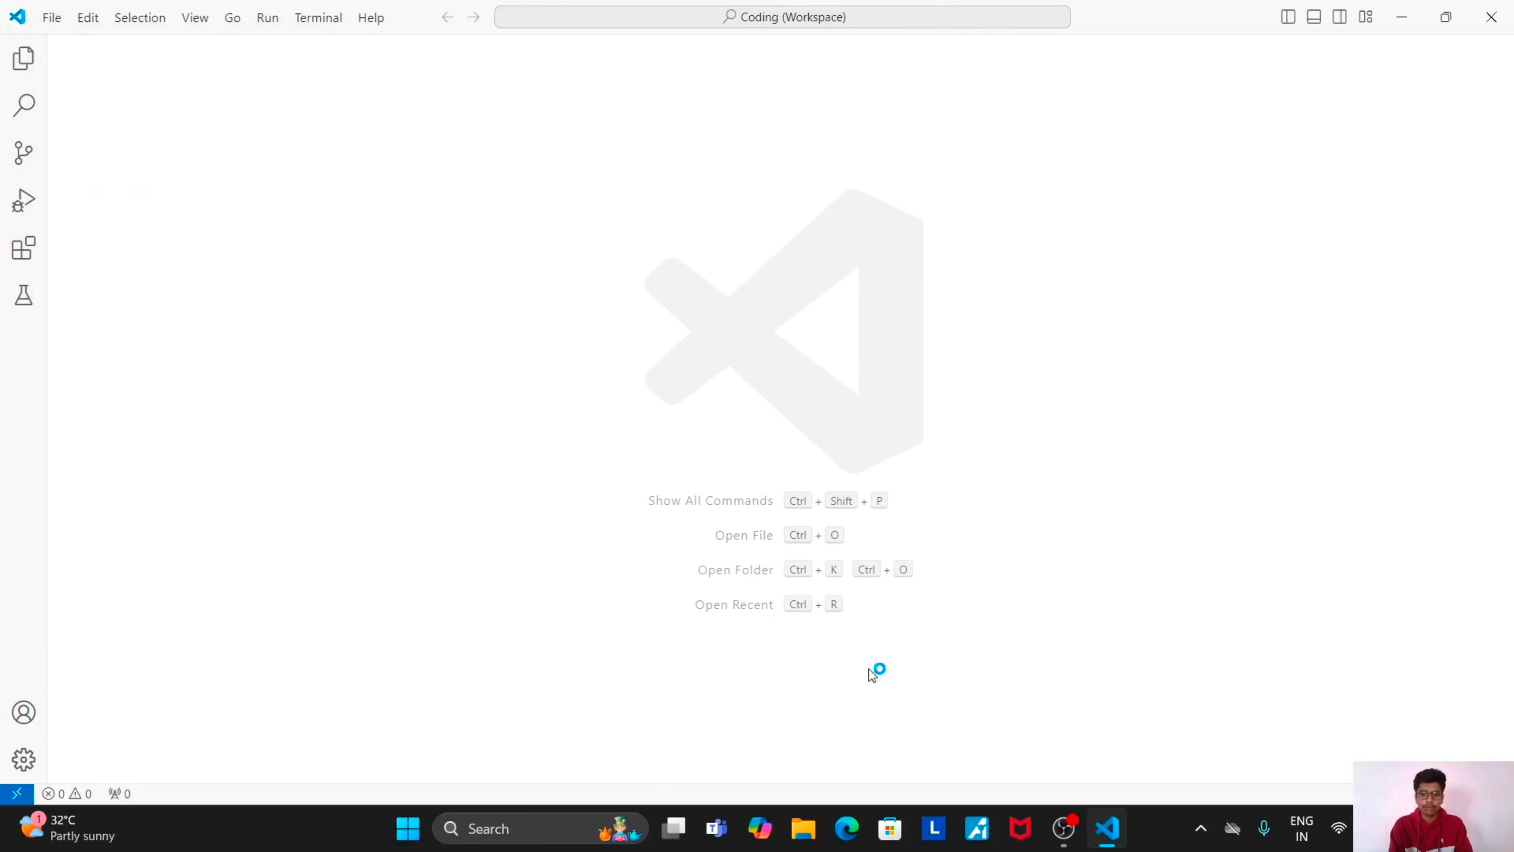
Switch to File Explorer in a maximized window and open the New Volume (D:) drive under This PC.
{"action": "left_click", "coordinate": [800, 833]}
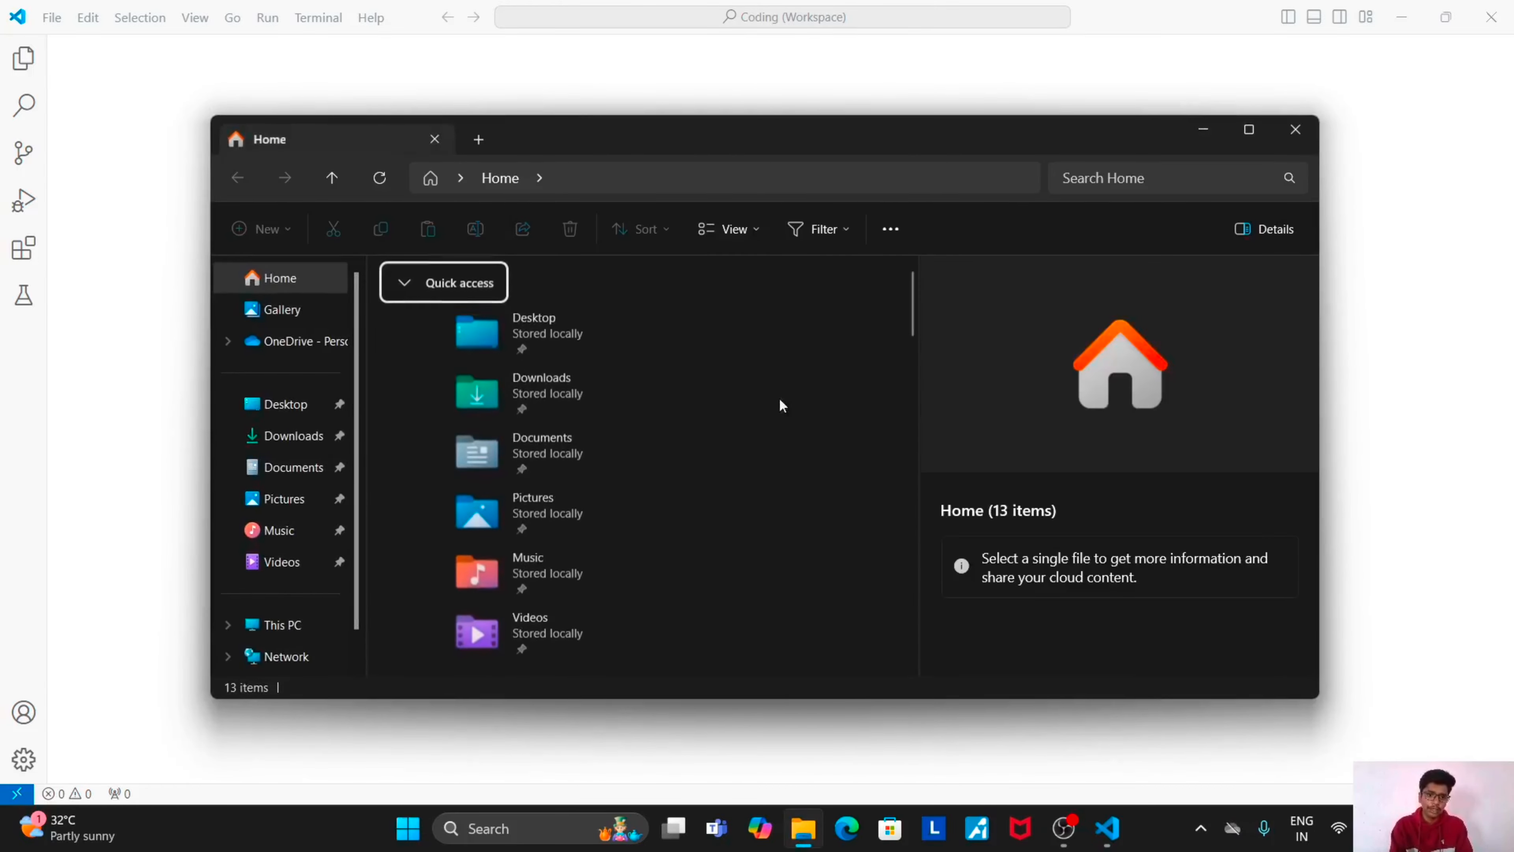
{"action": "left_click", "coordinate": [1249, 130]}
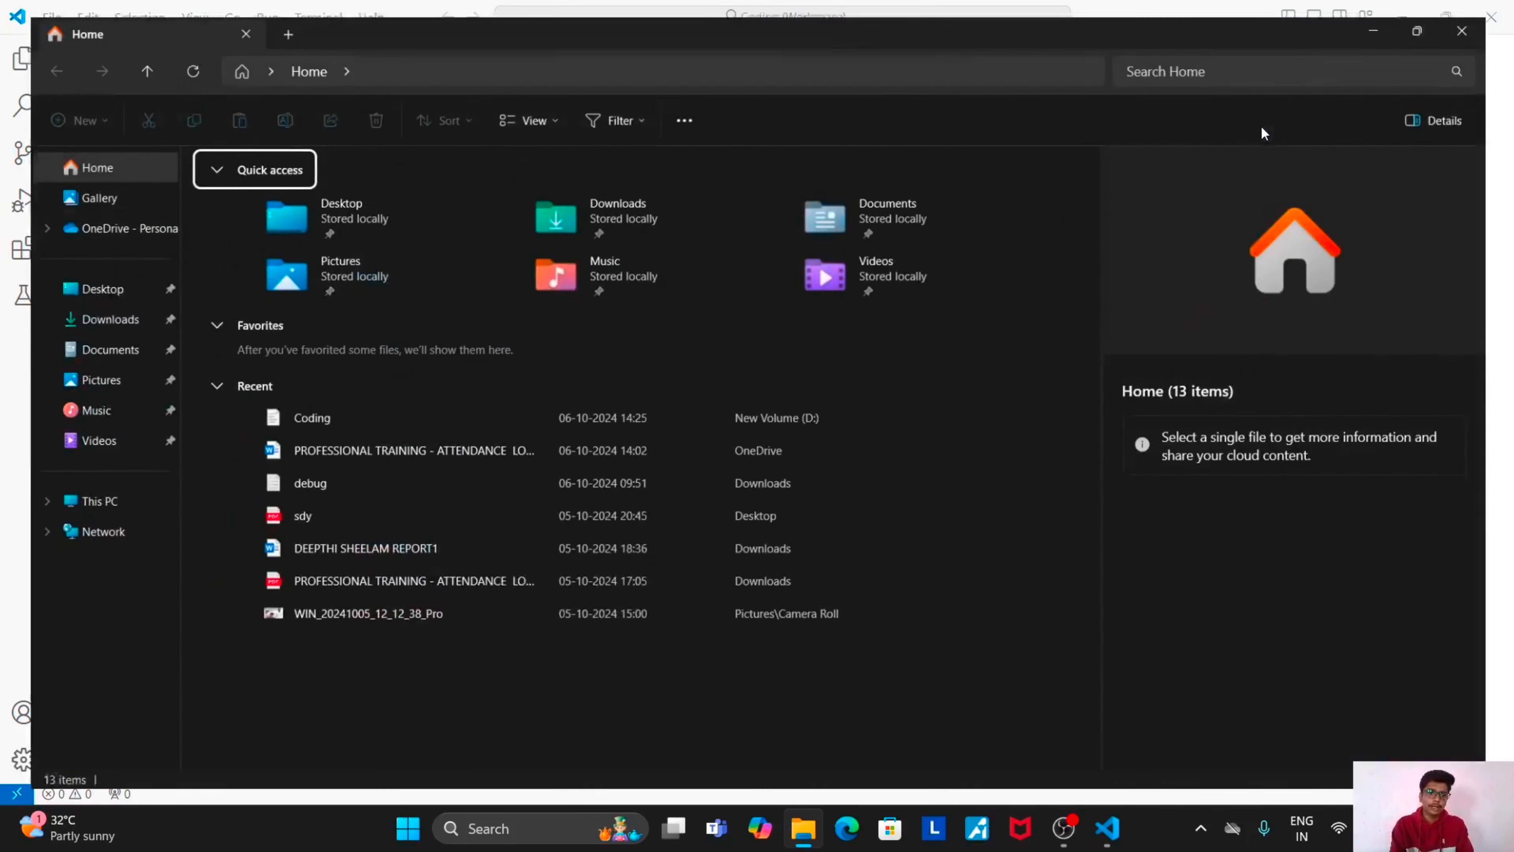
{"action": "left_click", "coordinate": [99, 502]}
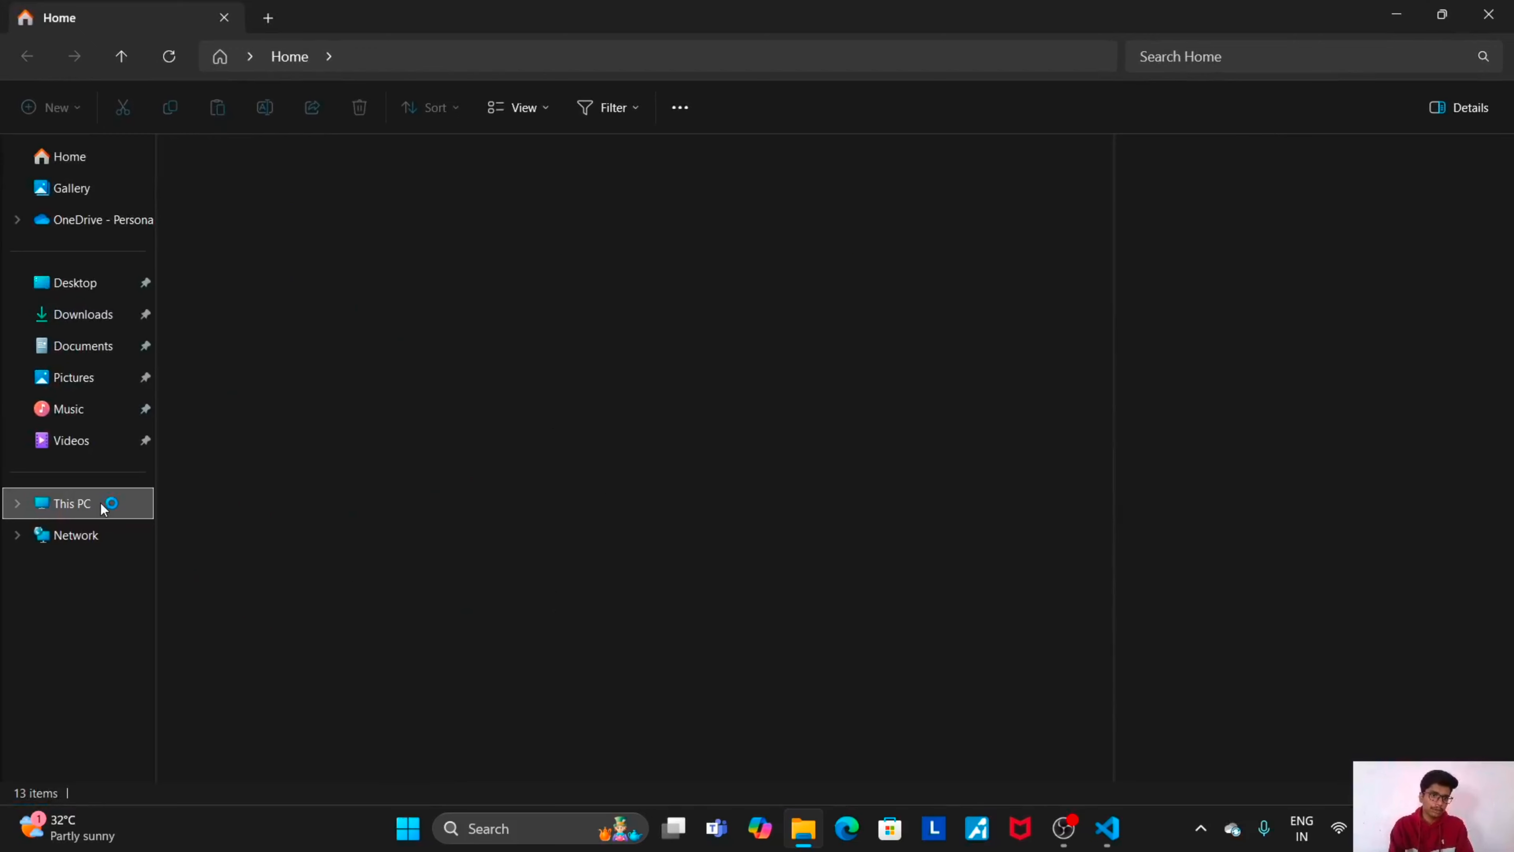
{"action": "left_click", "coordinate": [581, 156]}
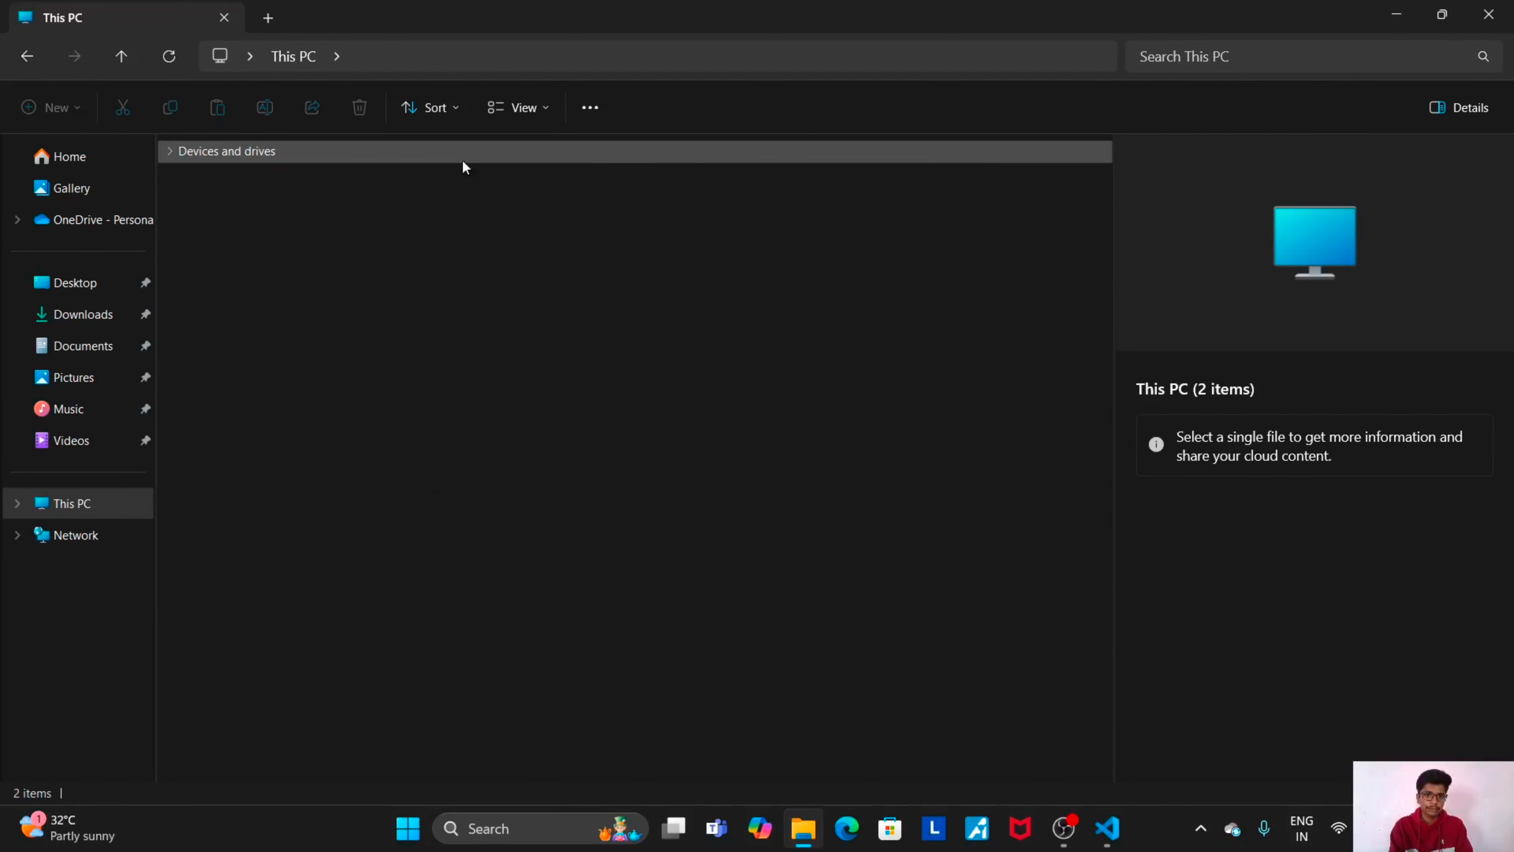
{"action": "key", "text": "ctrl+a"}
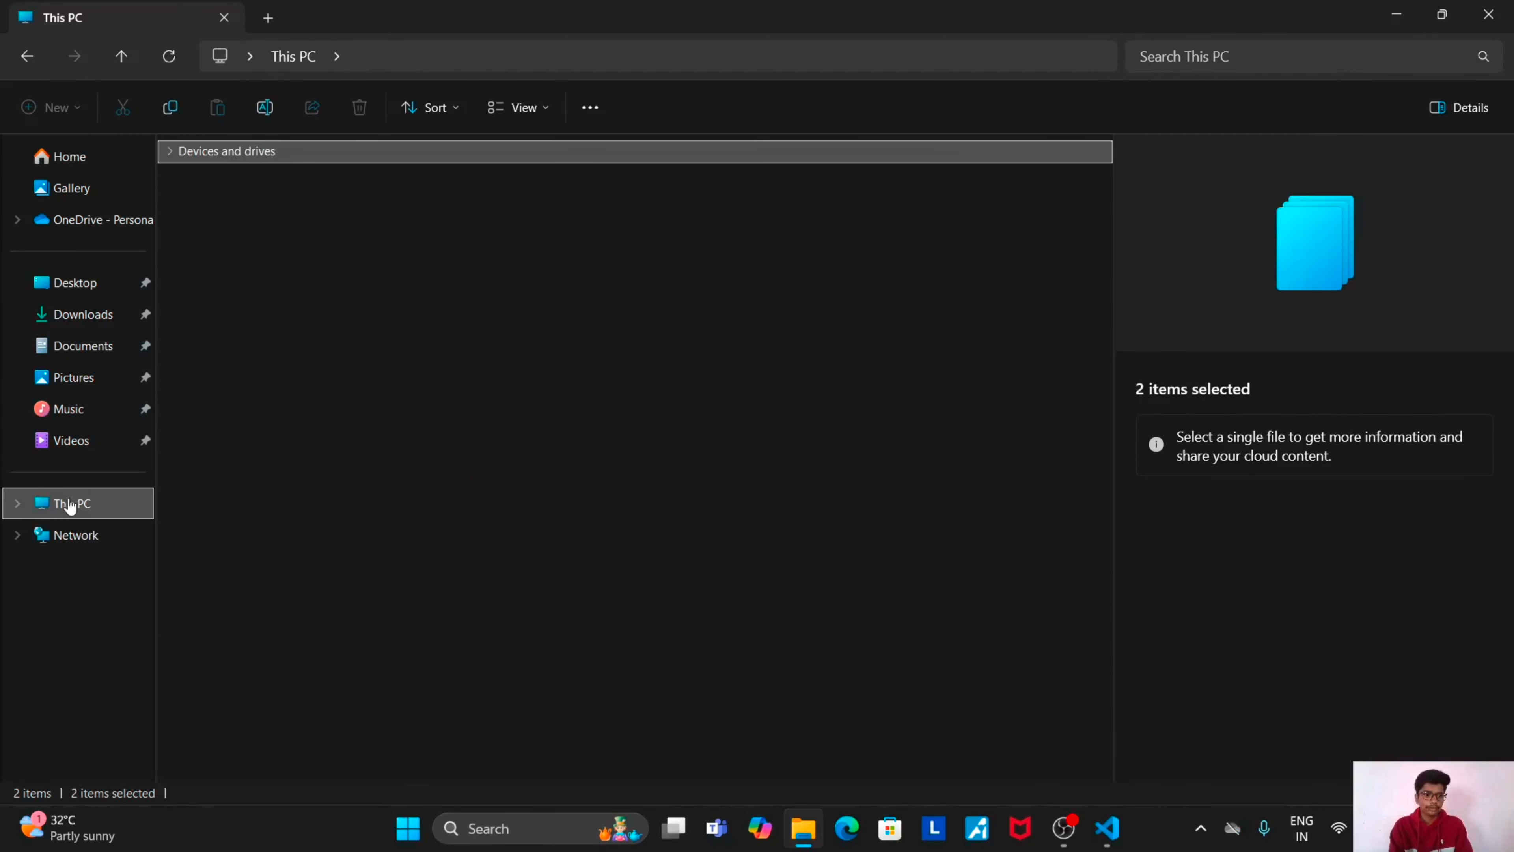
{"action": "left_click", "coordinate": [70, 507]}
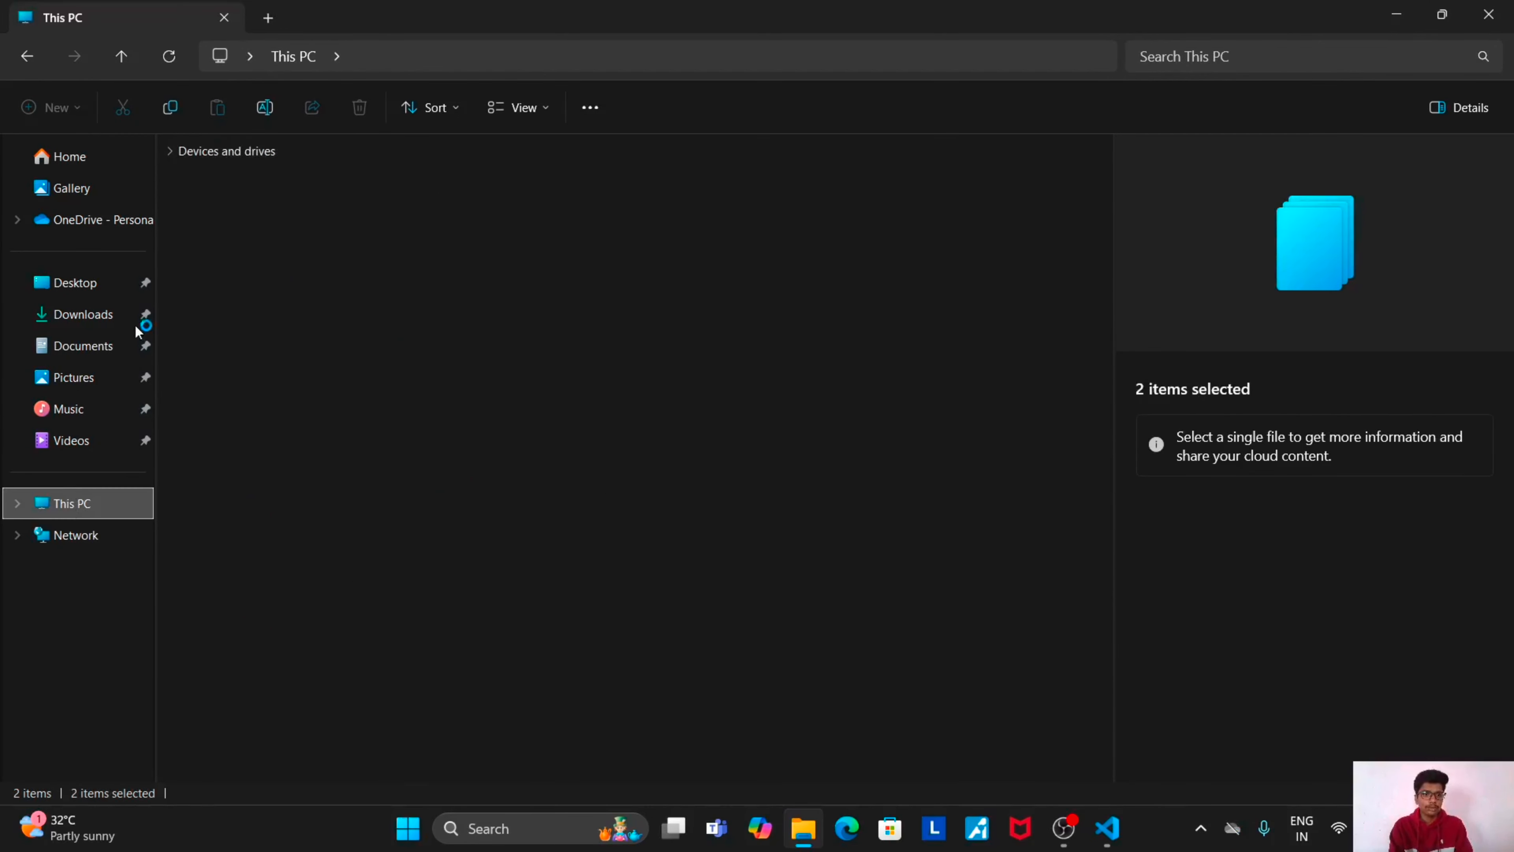
{"action": "left_click", "coordinate": [166, 154]}
{"action": "left_click", "coordinate": [521, 187]}
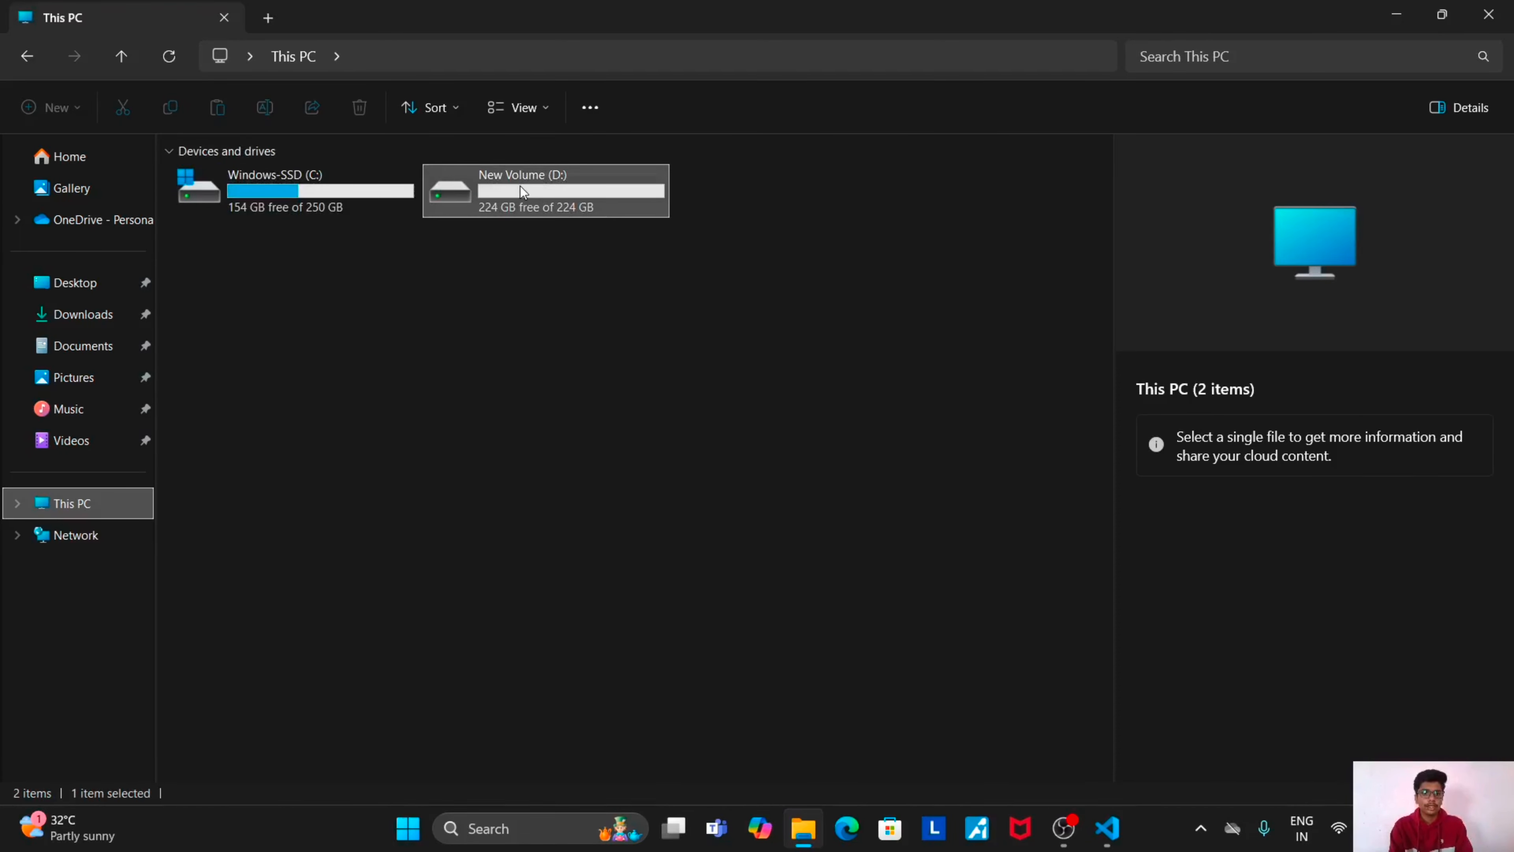
{"action": "double_click", "coordinate": [520, 186]}
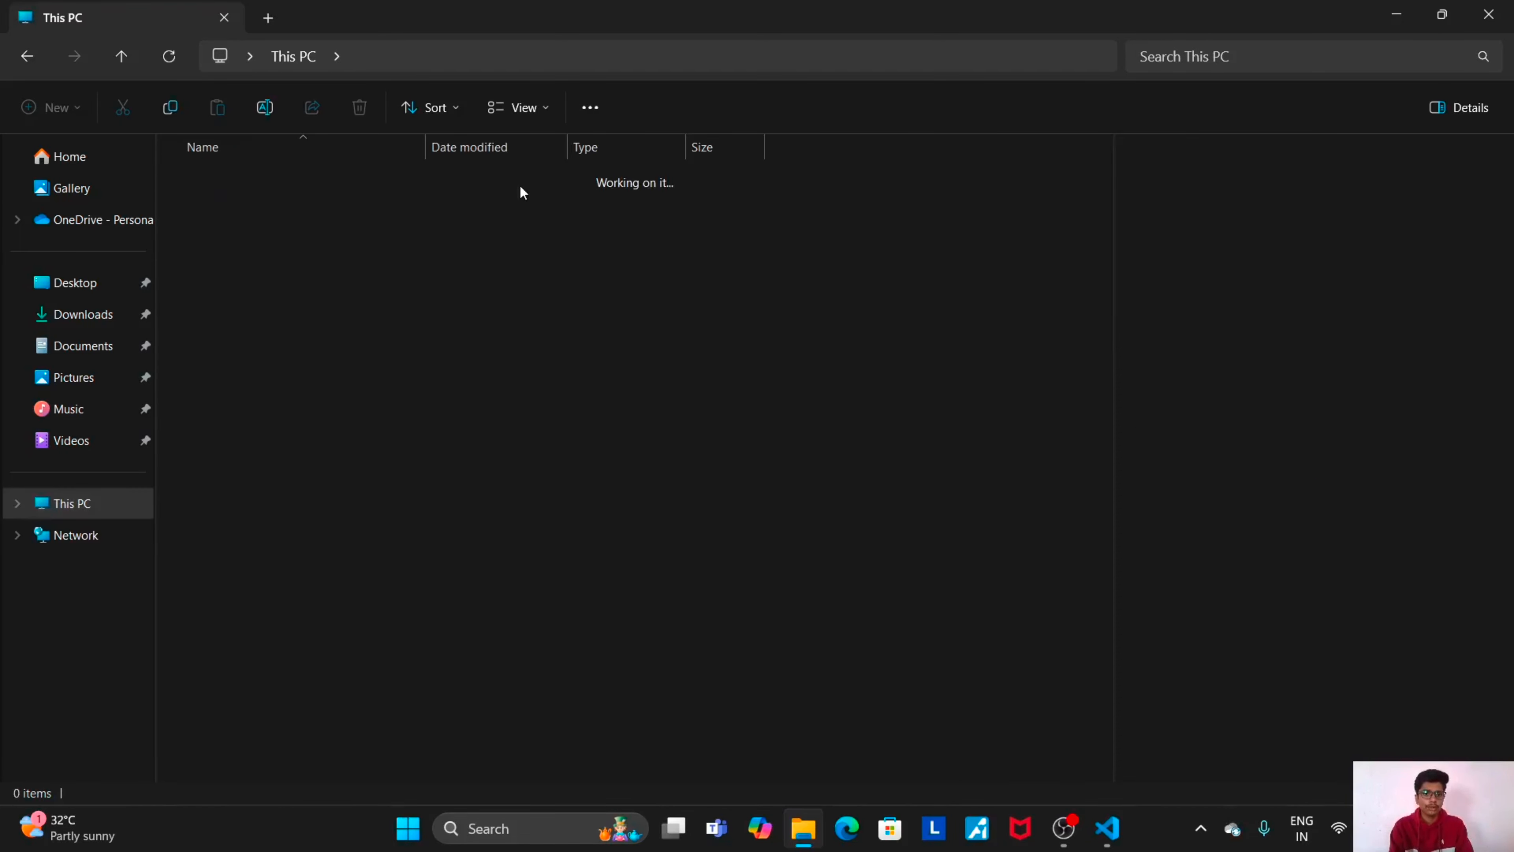
Create a new folder on the New Volume (D:) drive and name it "python".
{"action": "right_click", "coordinate": [472, 329]}
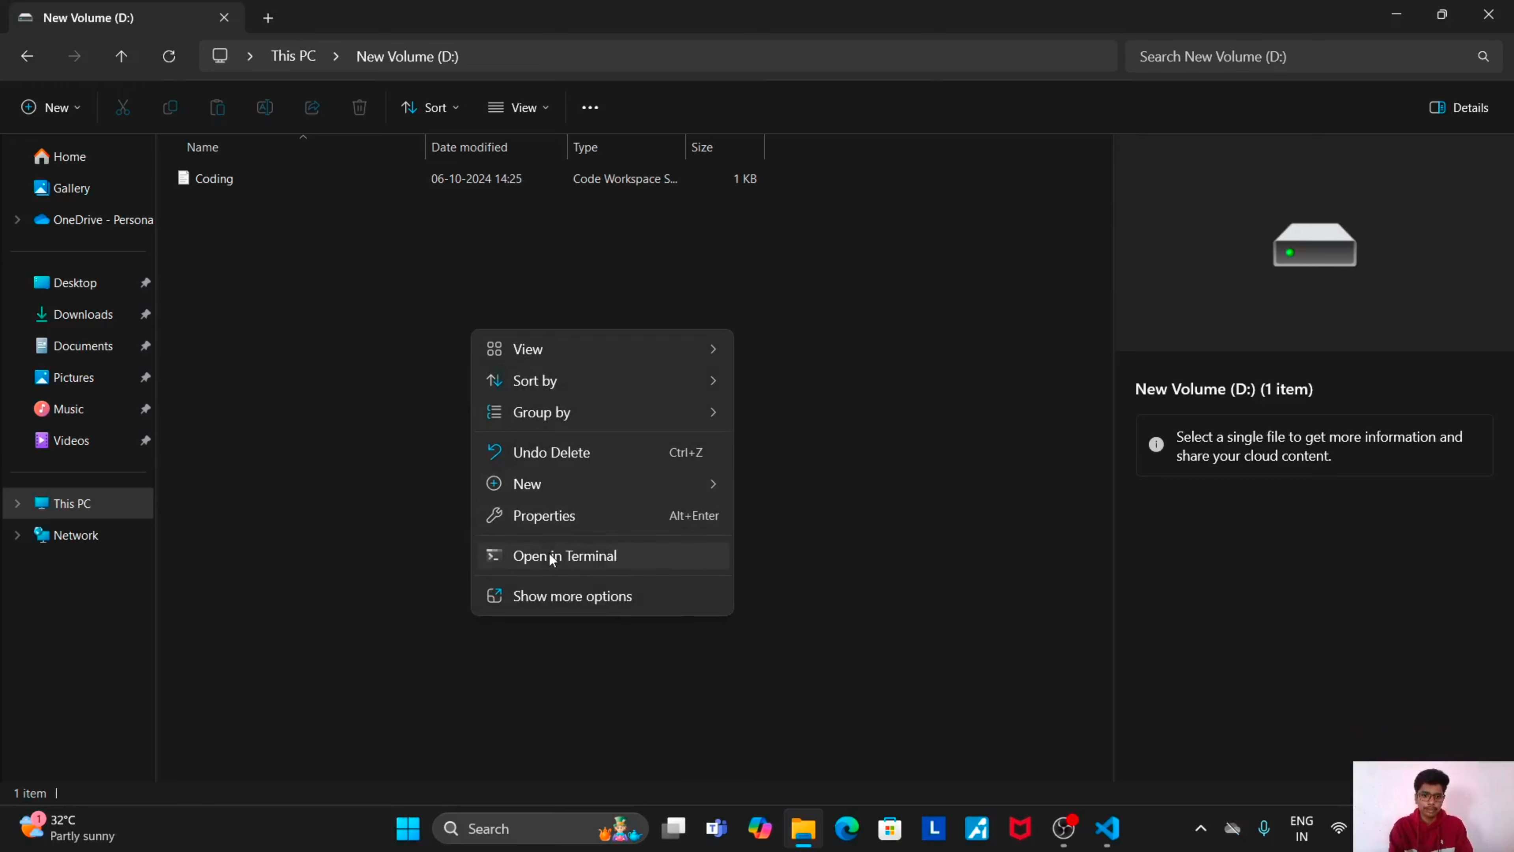
{"action": "mouse_move", "coordinate": [522, 483]}
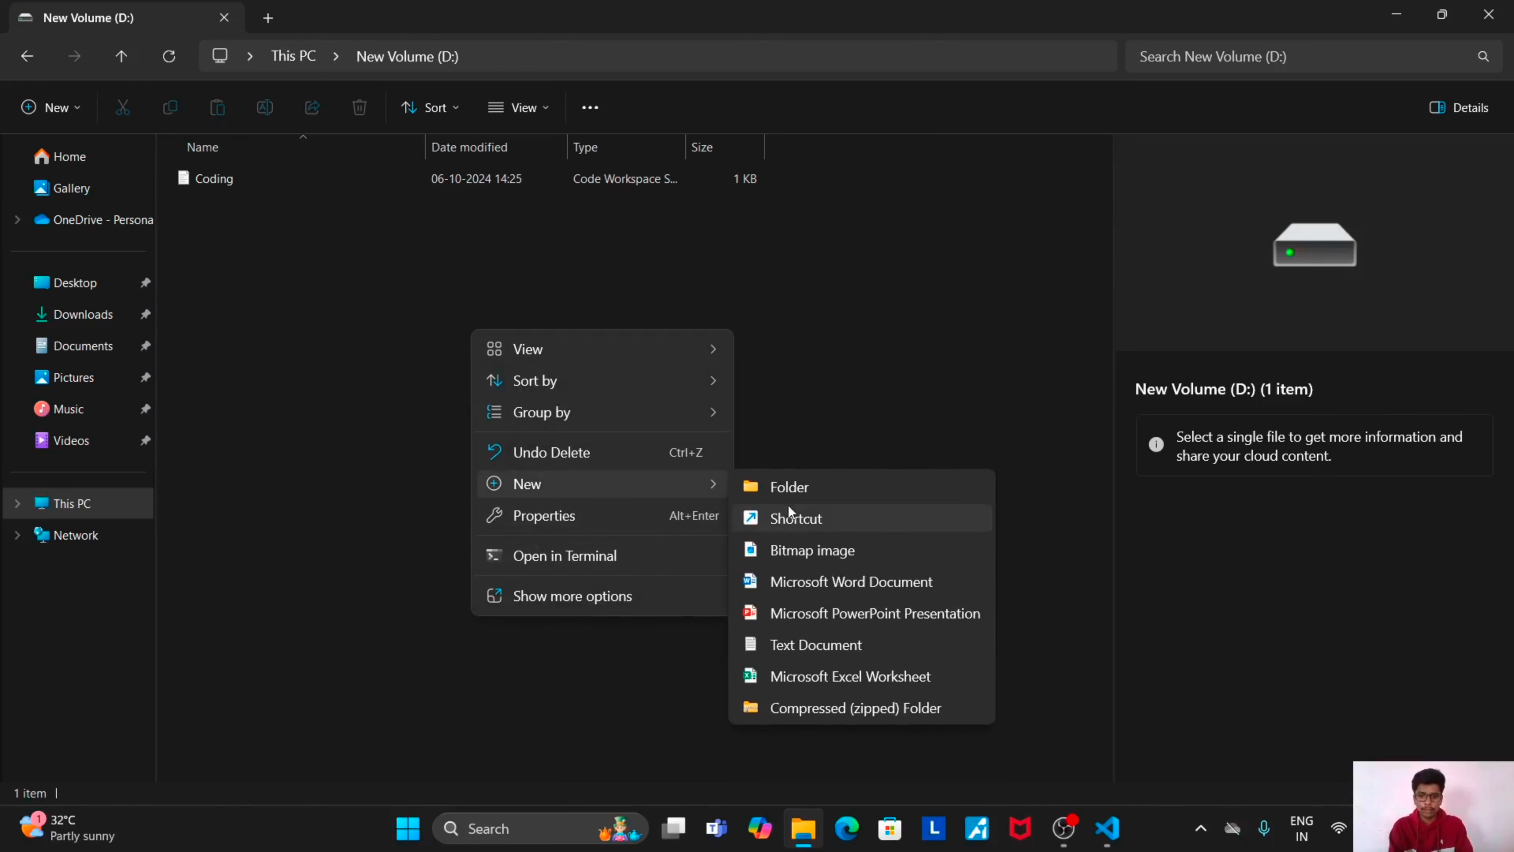
{"action": "left_click", "coordinate": [828, 497]}
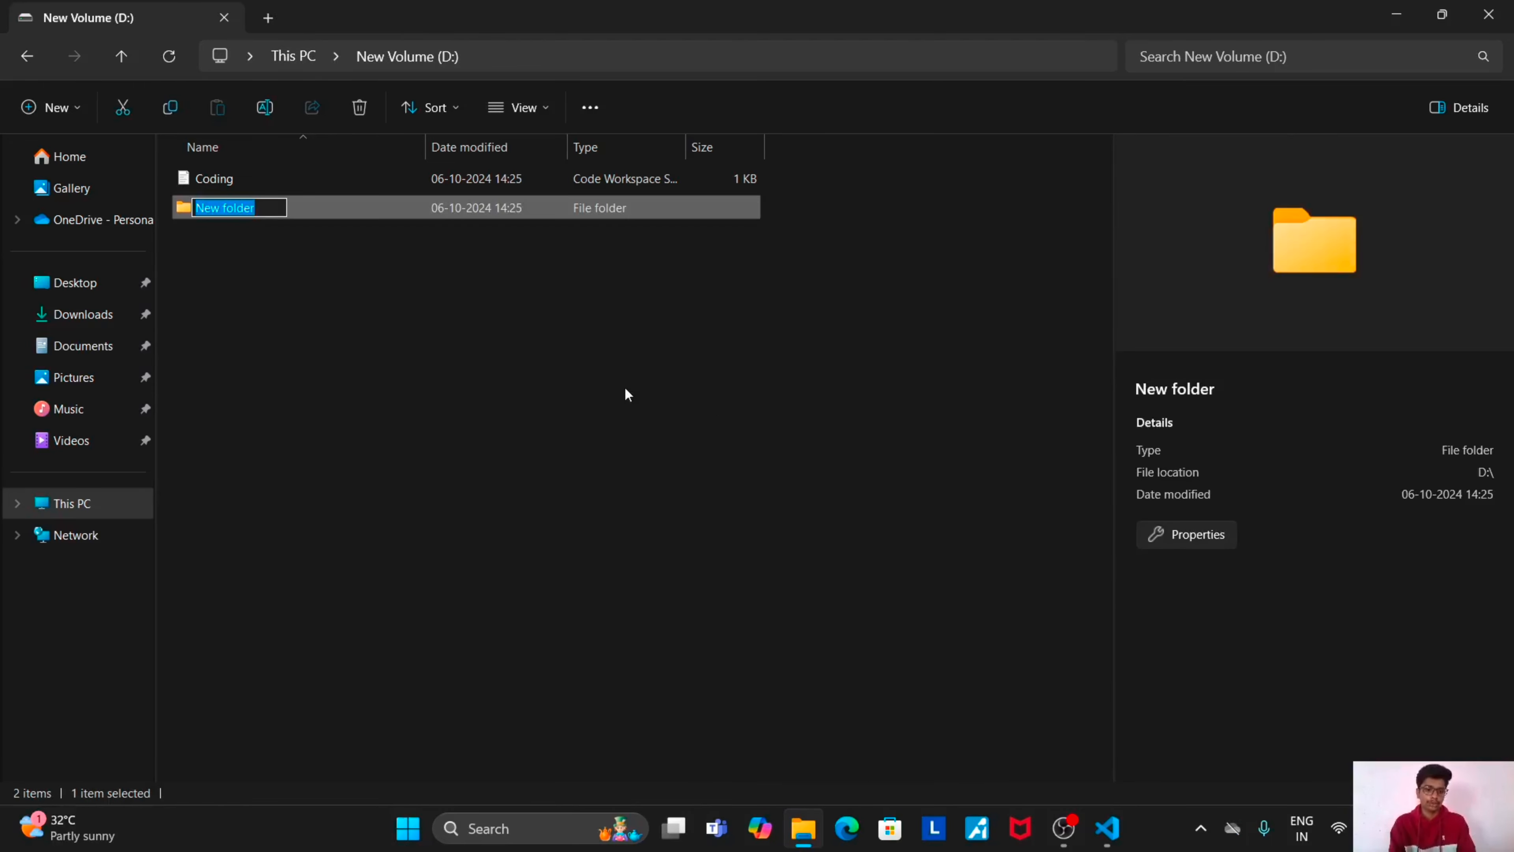
{"action": "type", "text": "P"}
{"action": "key", "text": "Escape"}
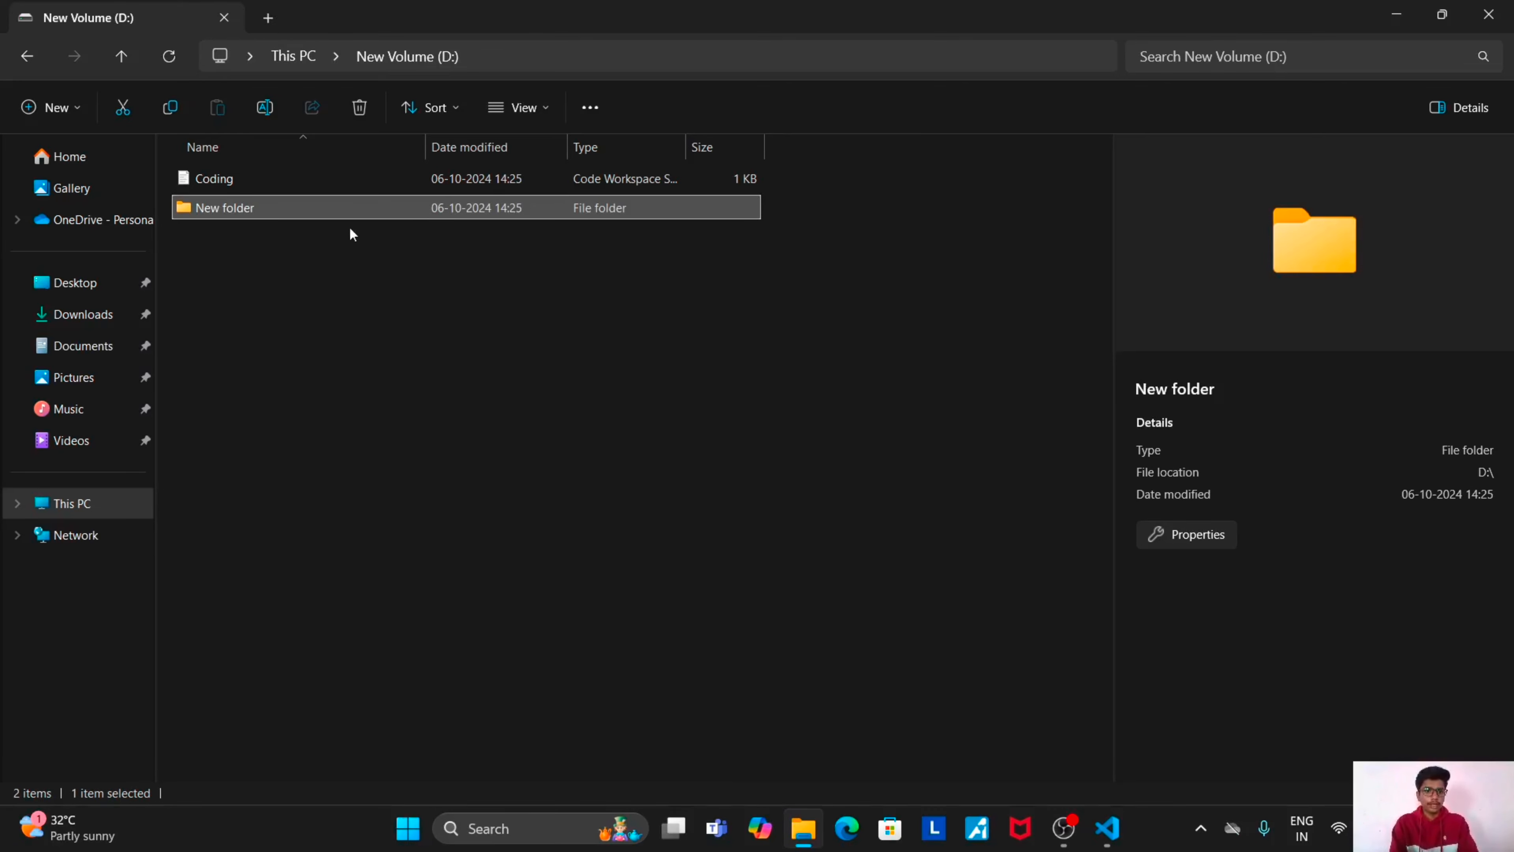
{"action": "left_click", "coordinate": [269, 110]}
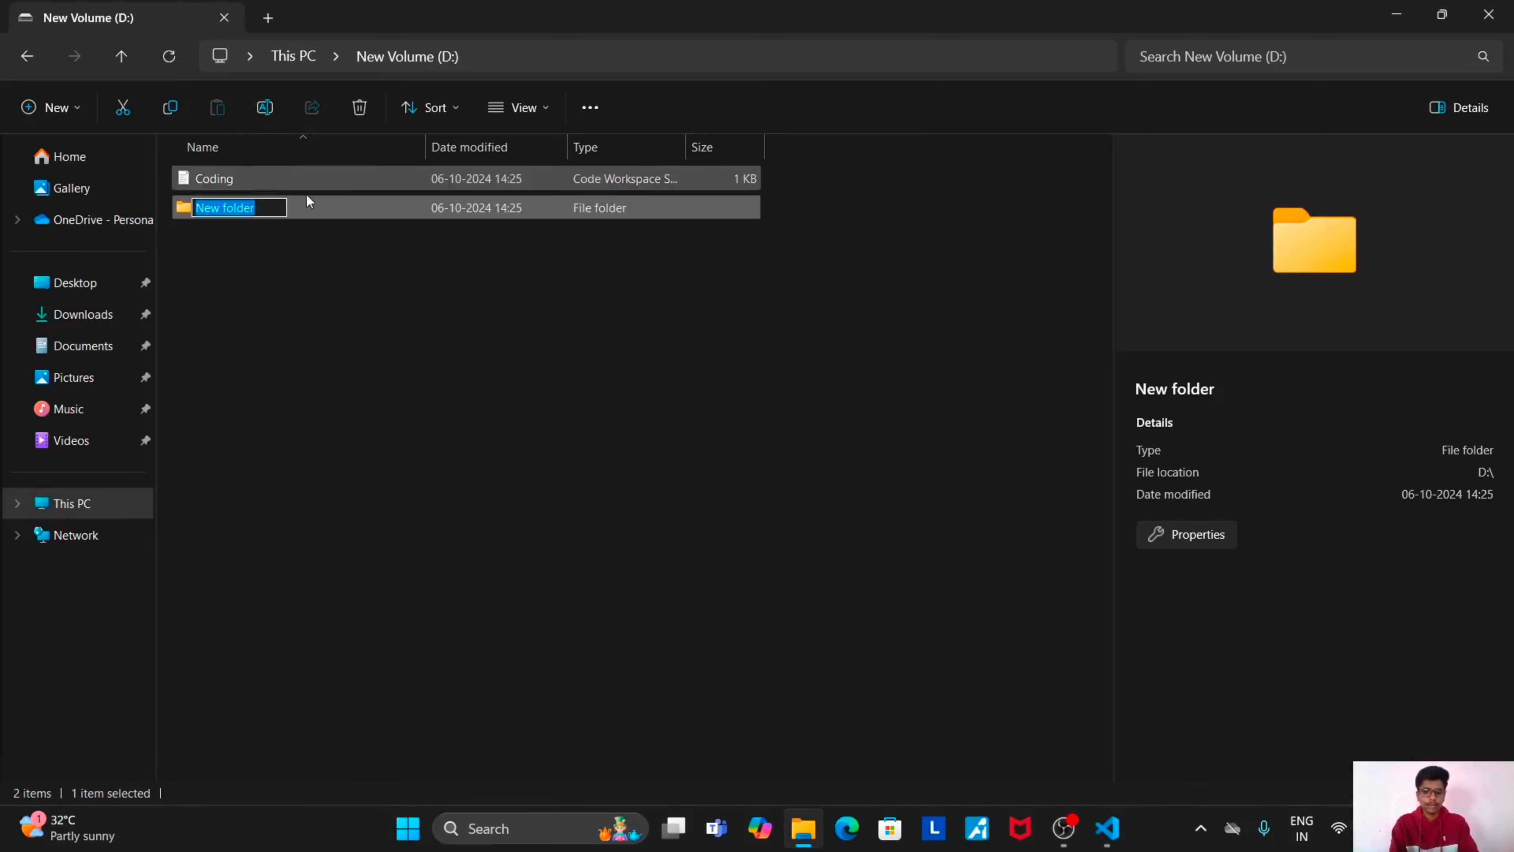
{"action": "type", "text": "p"}
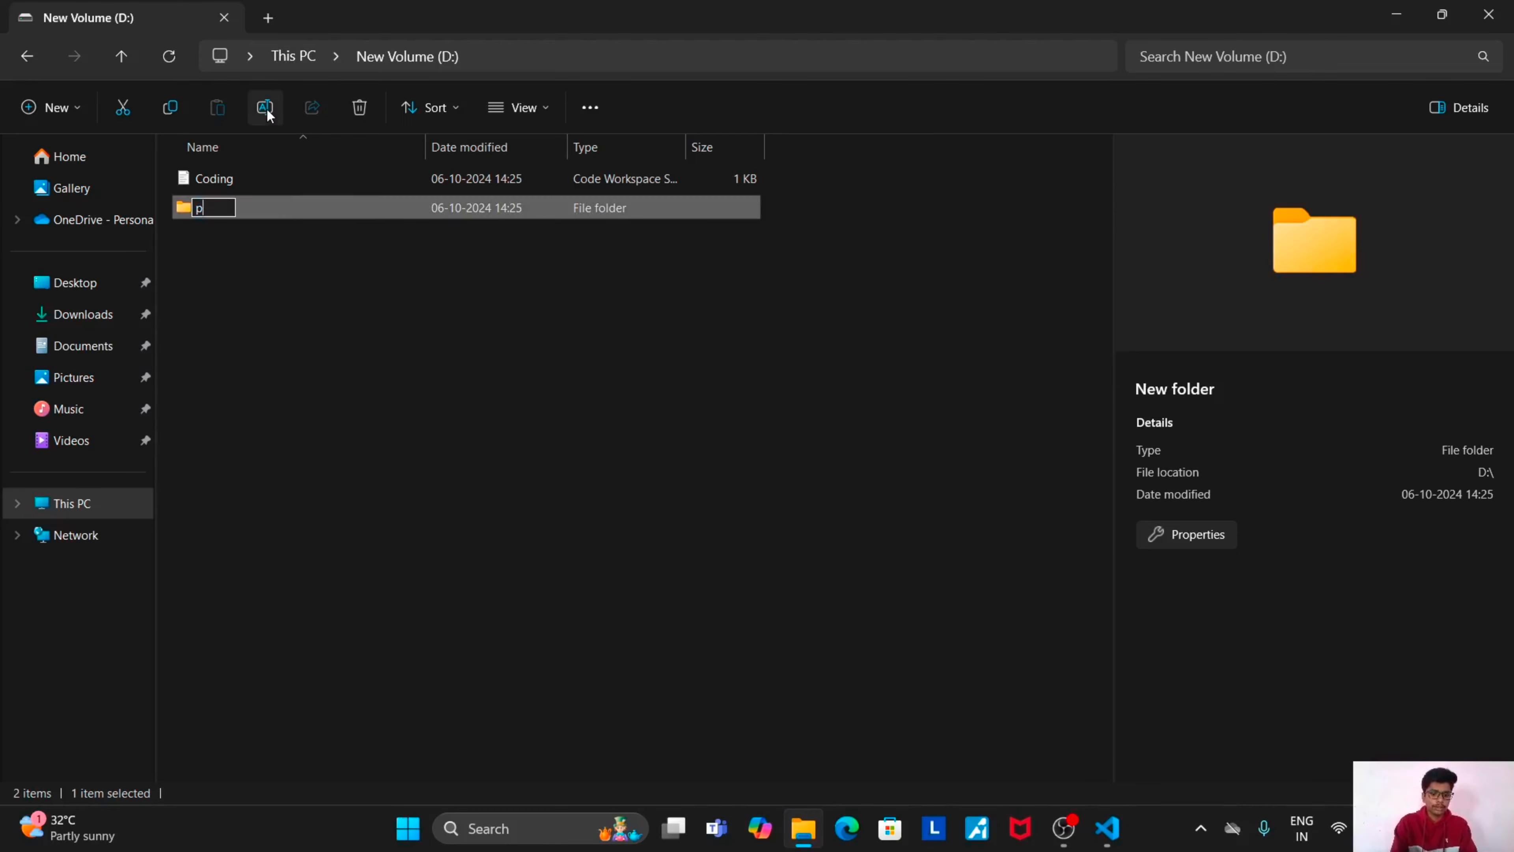
{"action": "type", "text": "ython"}
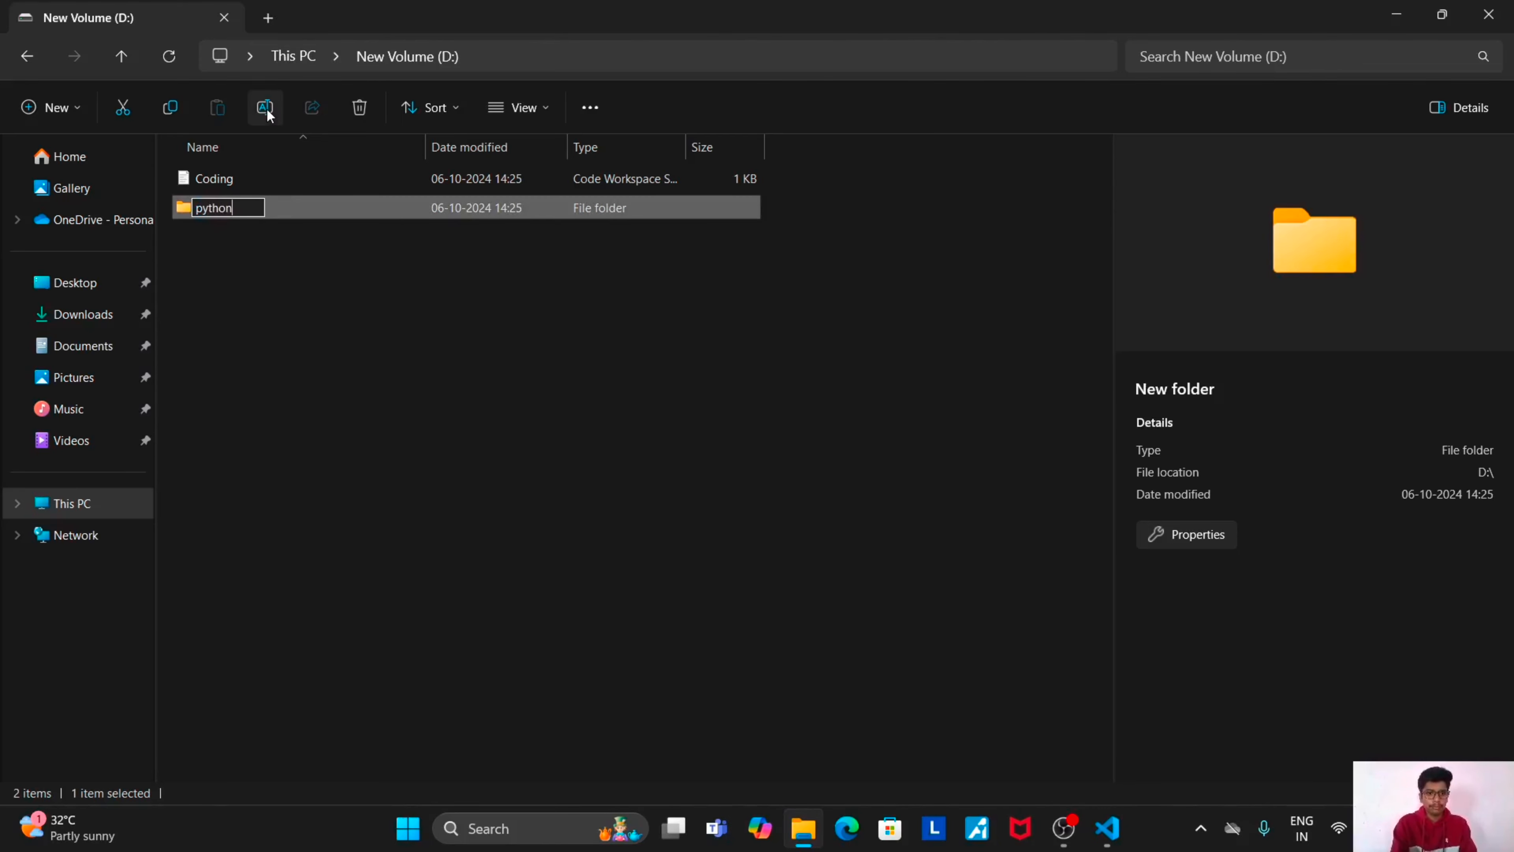
{"action": "key", "text": "Return"}
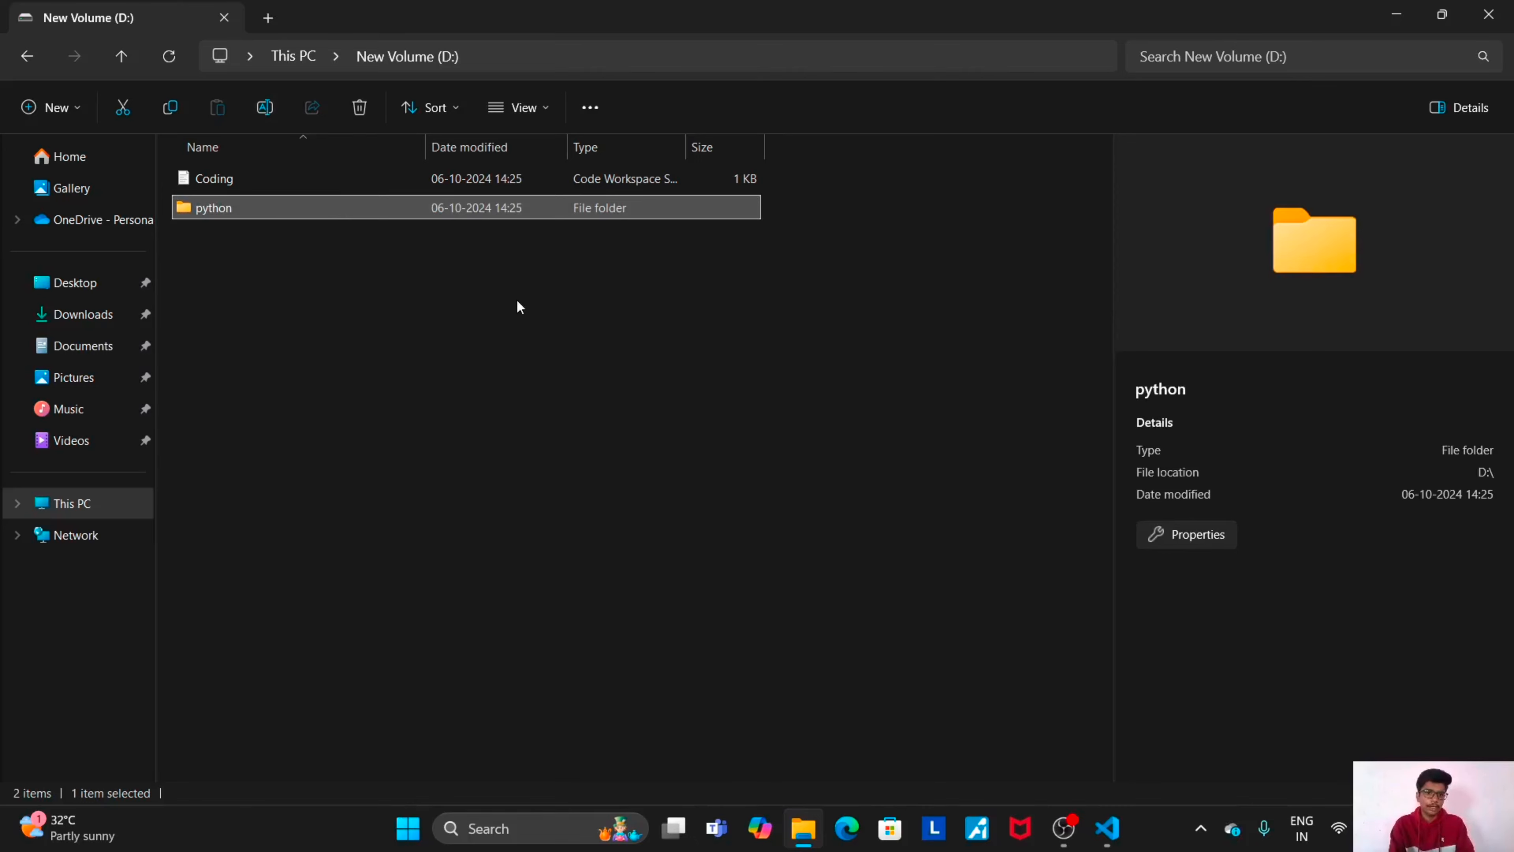
Switch to Visual Studio Code, open the python folder from the New Volume (D:) drive and trust its authors.
{"action": "left_click", "coordinate": [1109, 830]}
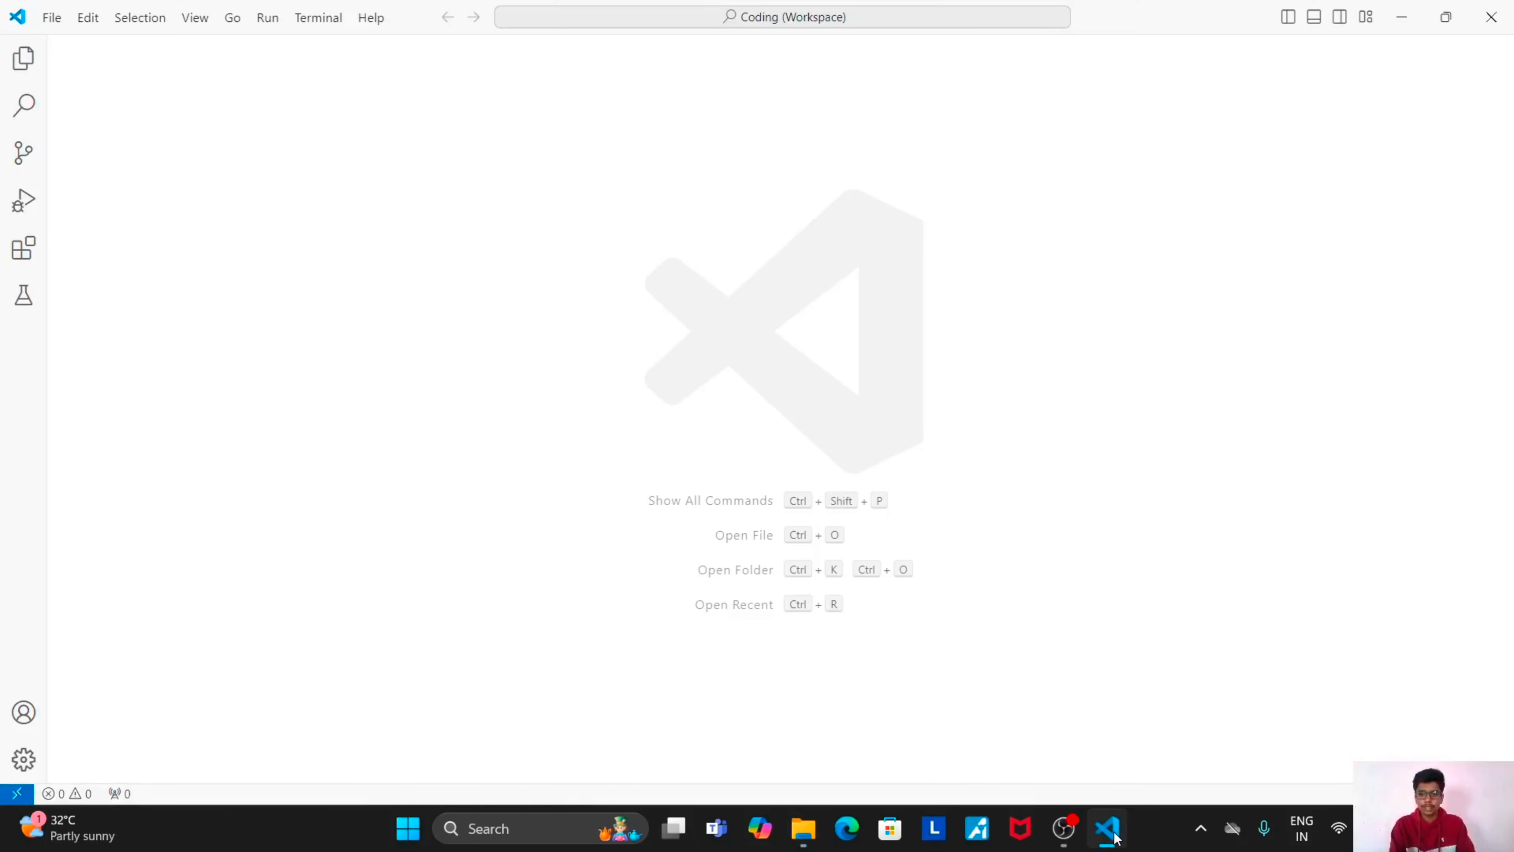
{"action": "left_click", "coordinate": [52, 18]}
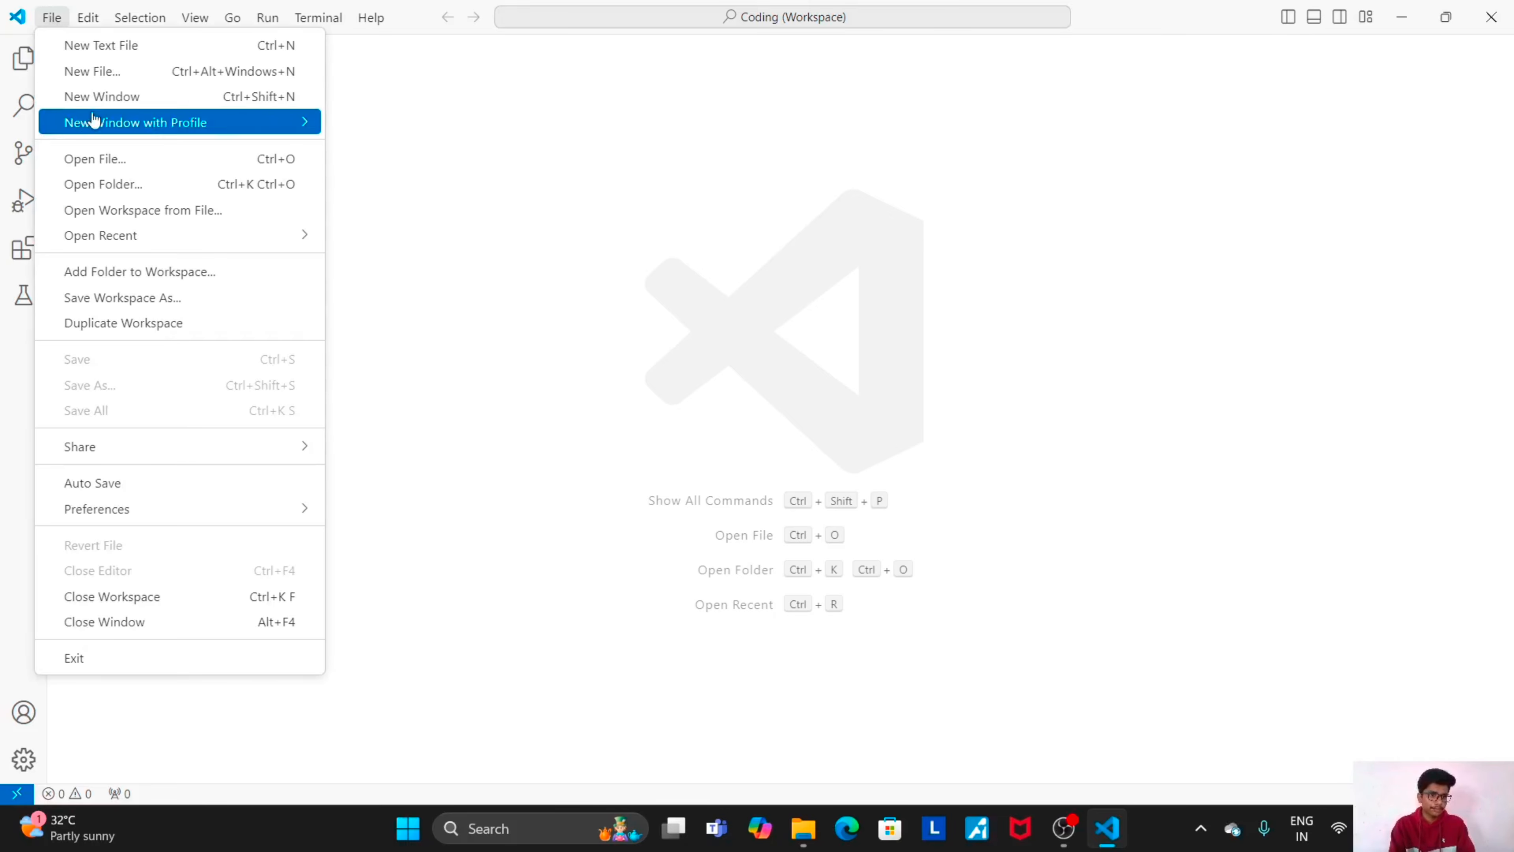
{"action": "left_click", "coordinate": [98, 186]}
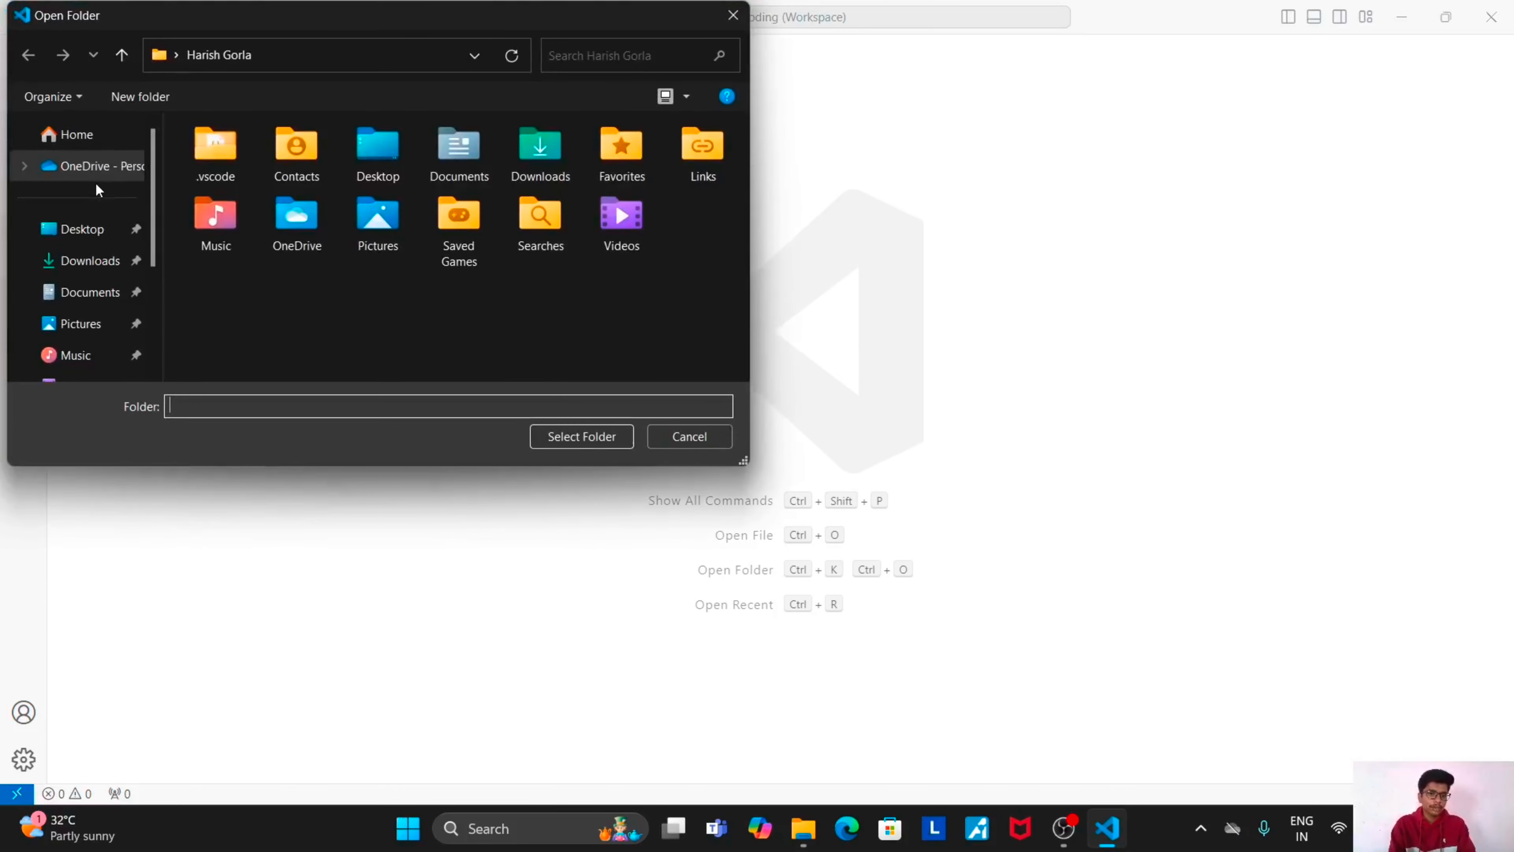
{"action": "scroll", "coordinate": [96, 286], "scroll_direction": "down", "scroll_amount": 2}
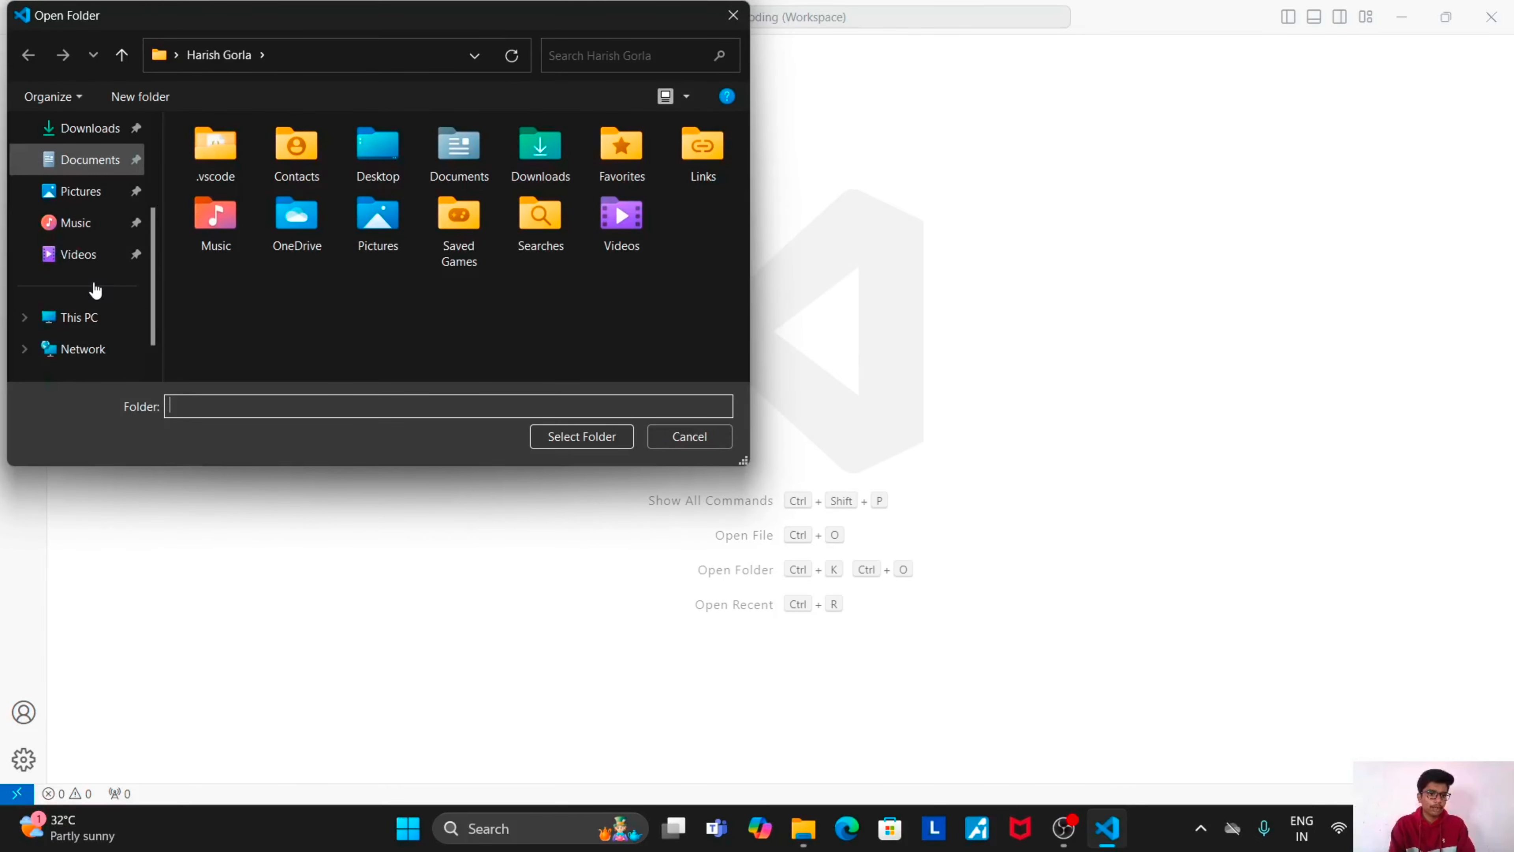
{"action": "left_click", "coordinate": [79, 322]}
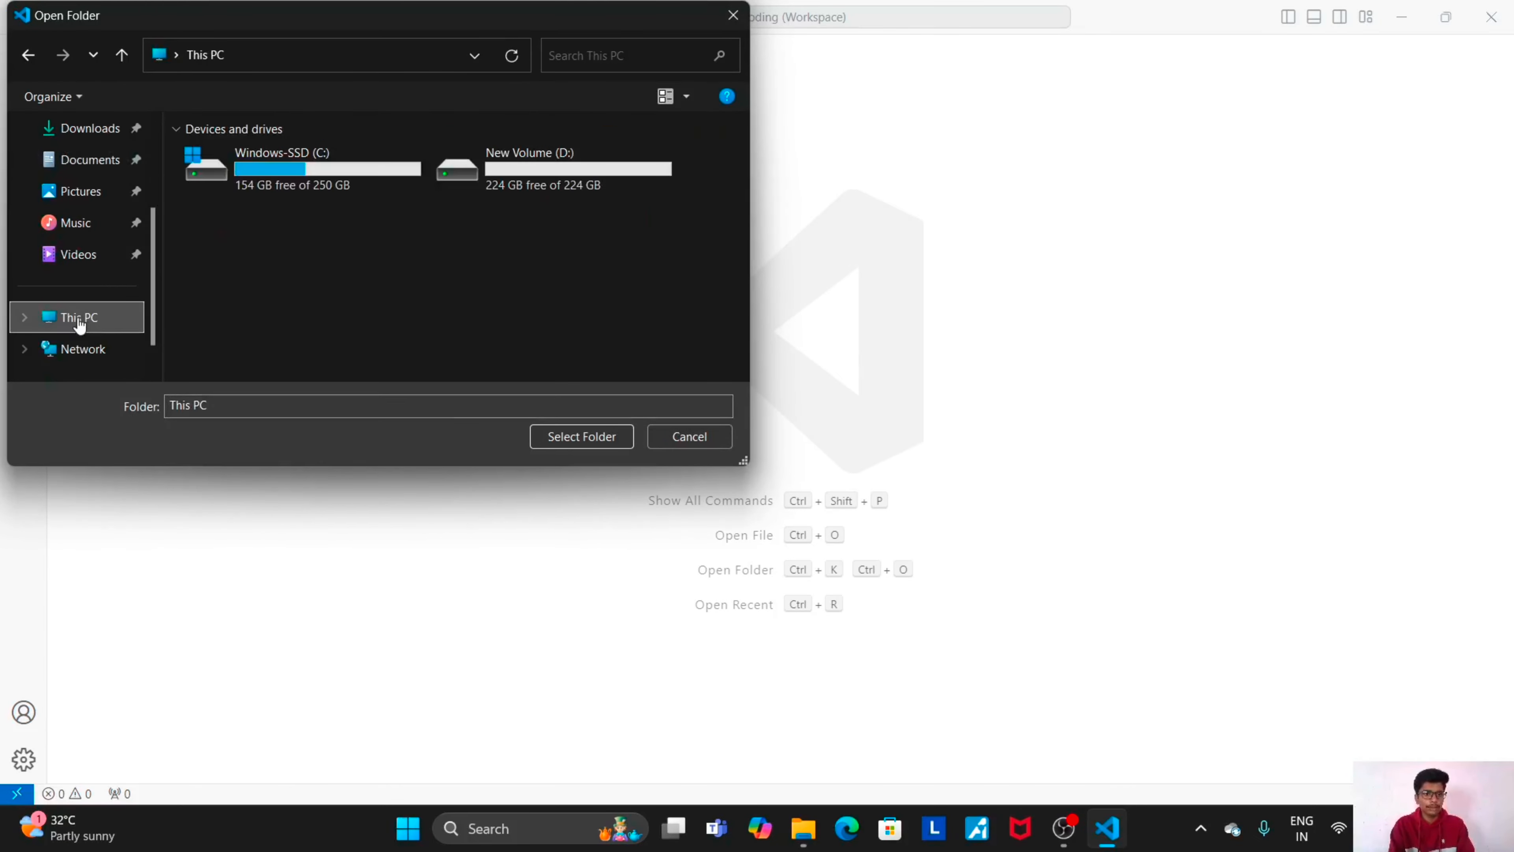
{"action": "left_click", "coordinate": [506, 189]}
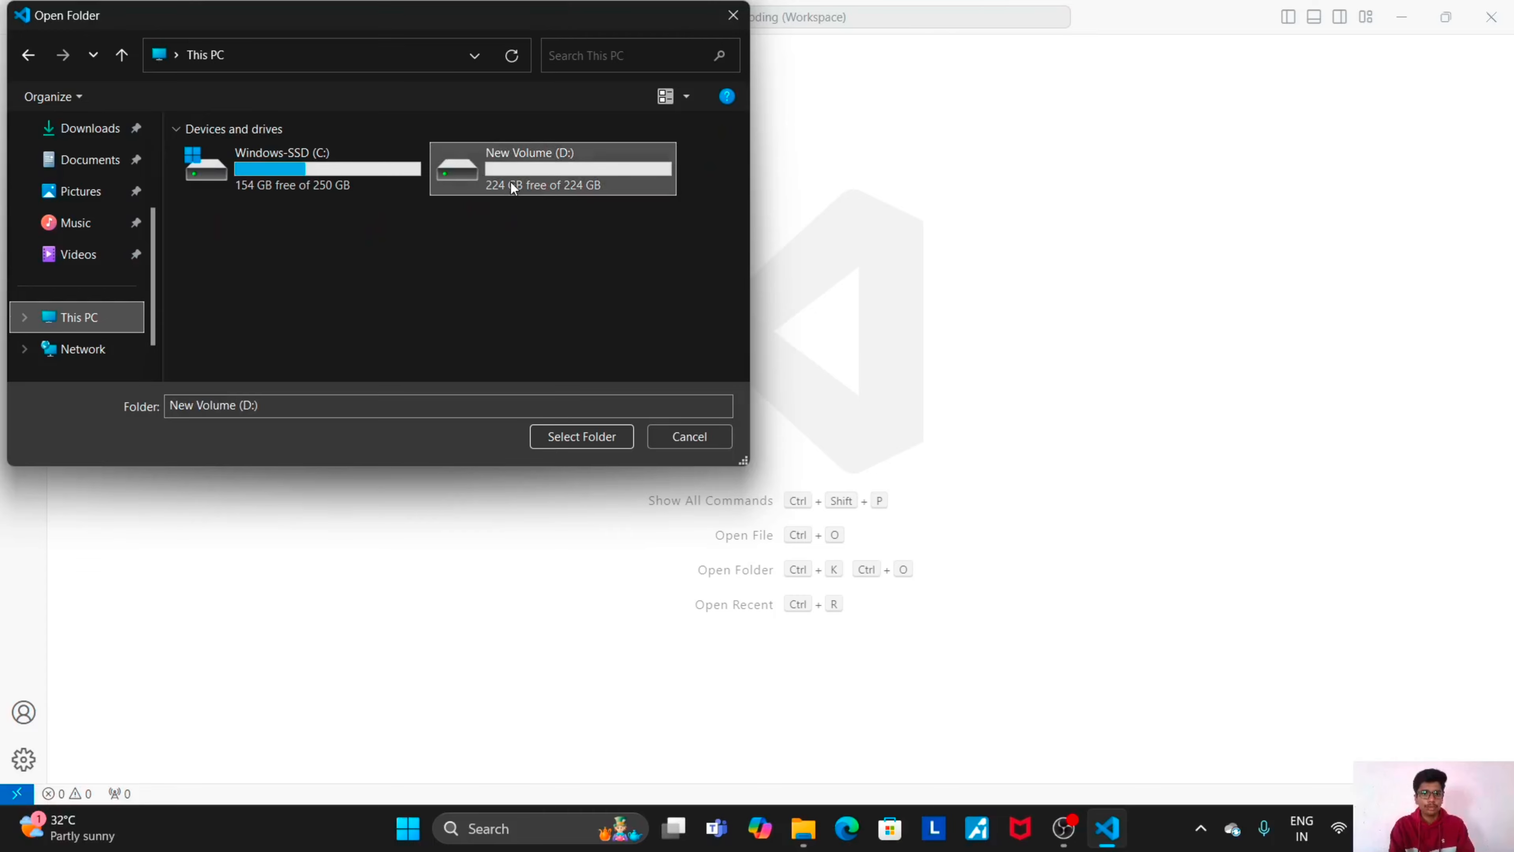
{"action": "double_click", "coordinate": [511, 183]}
{"action": "left_click", "coordinate": [341, 163]}
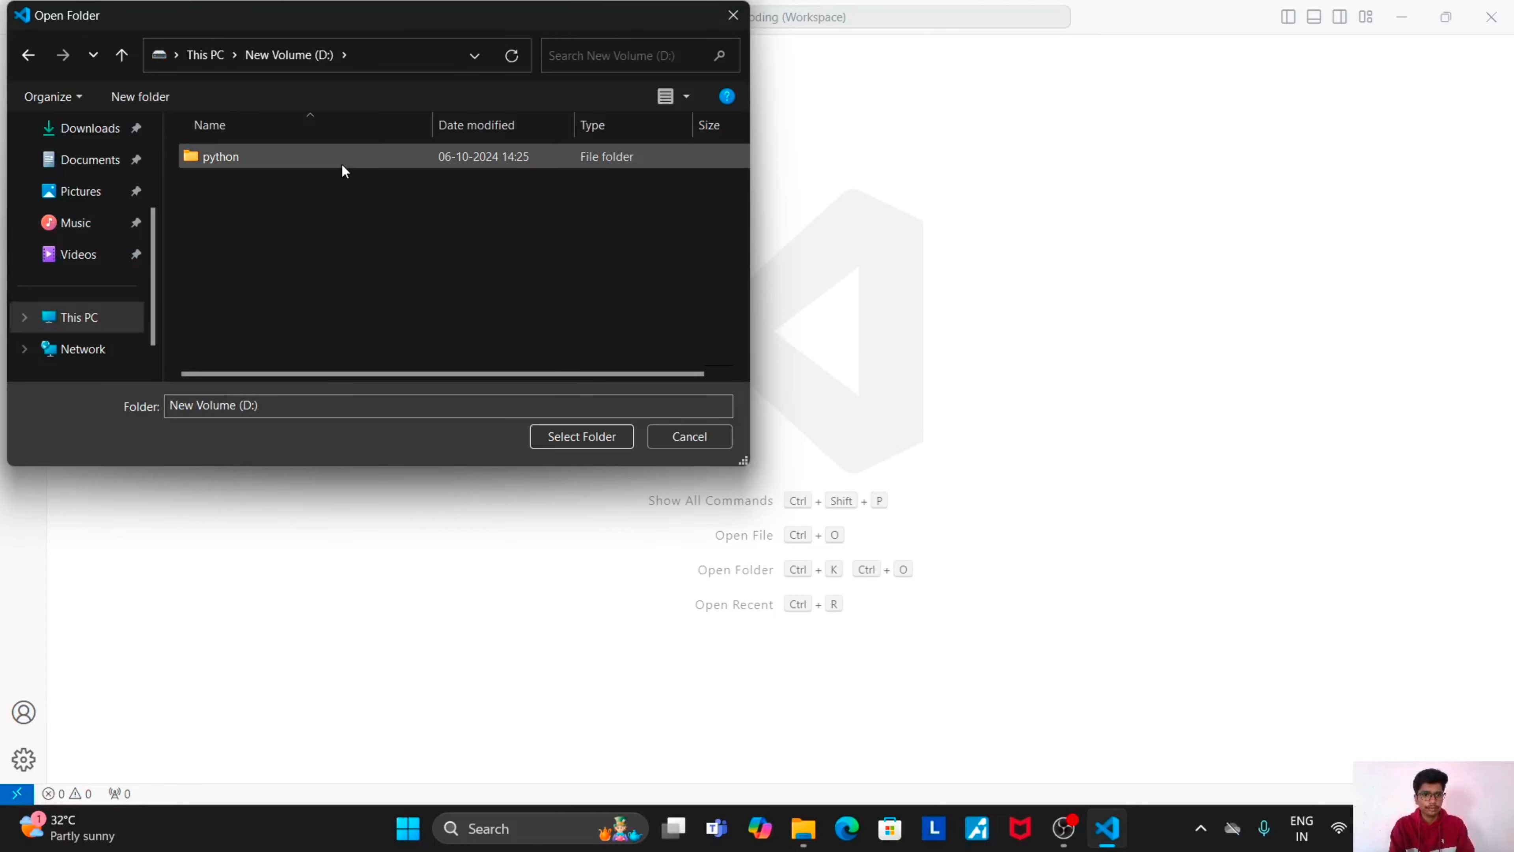
{"action": "left_click", "coordinate": [590, 432]}
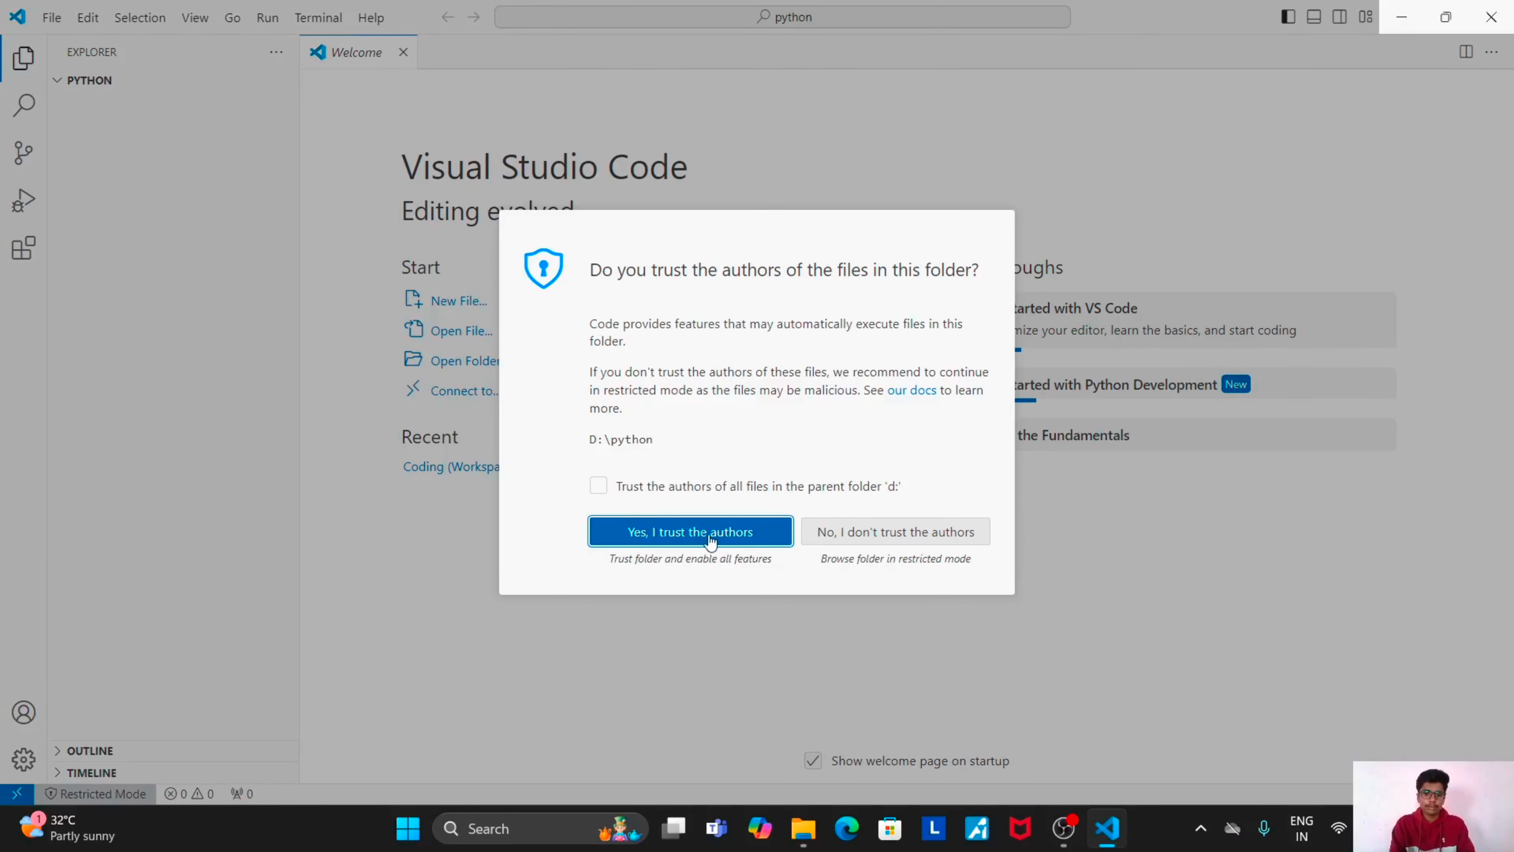
{"action": "left_click", "coordinate": [658, 537]}
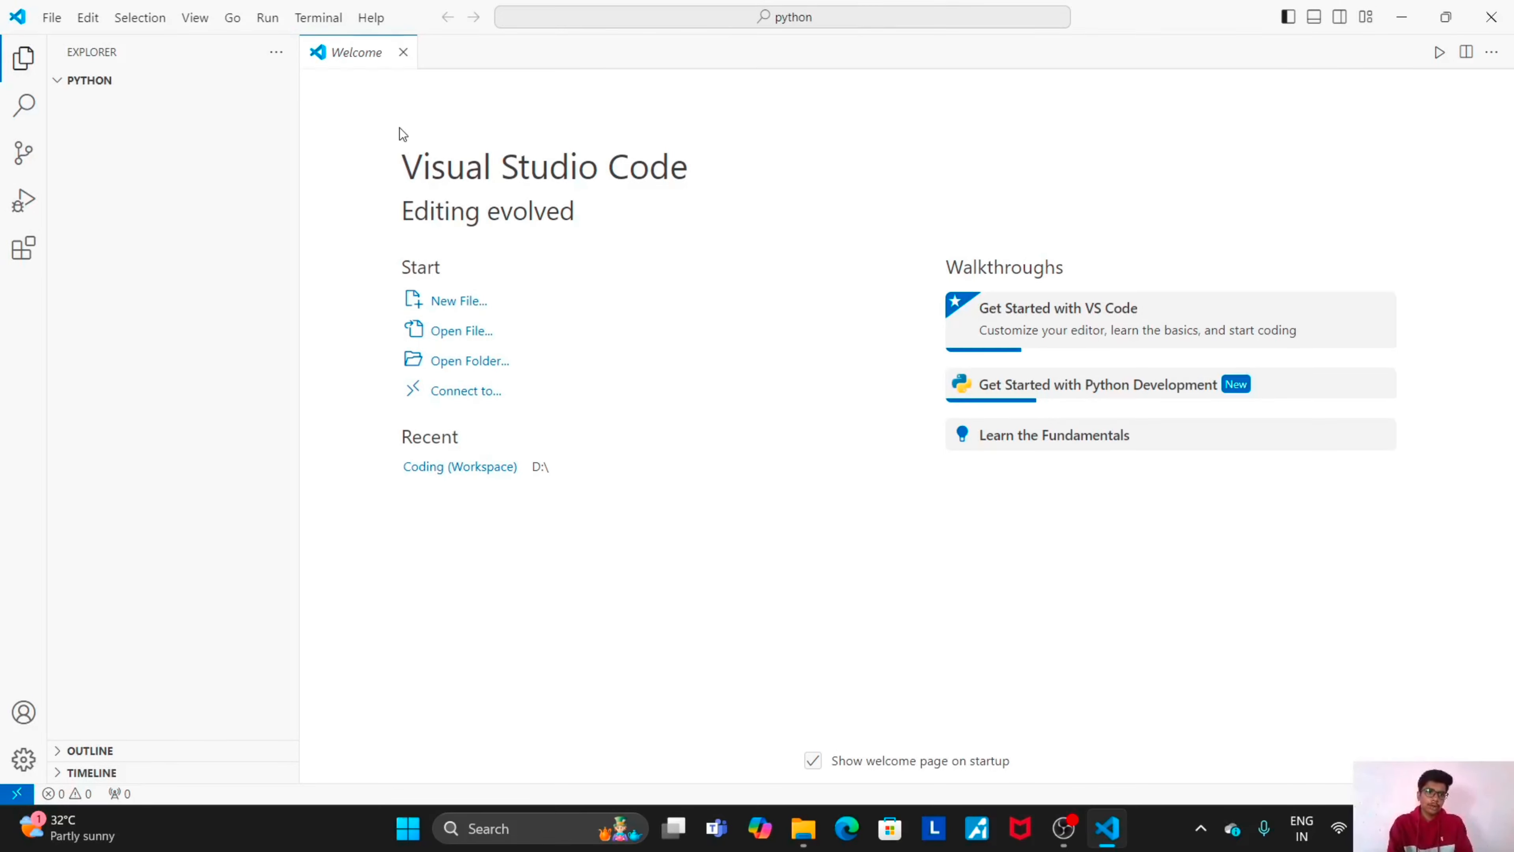
Create a new file named "hello.py" in the python folder.
{"action": "left_click", "coordinate": [87, 88]}
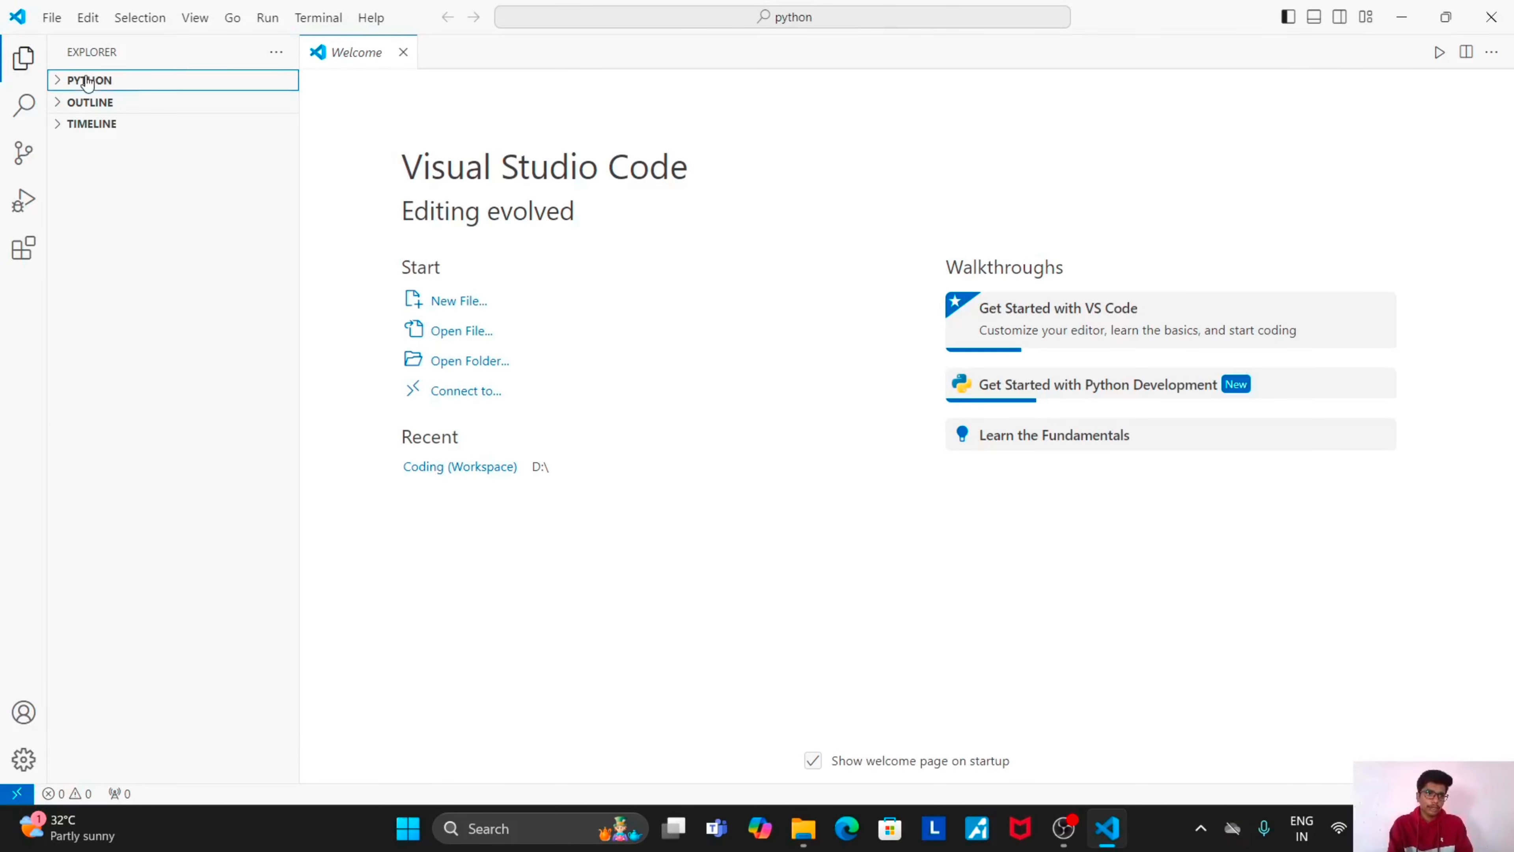
{"action": "left_click", "coordinate": [87, 84]}
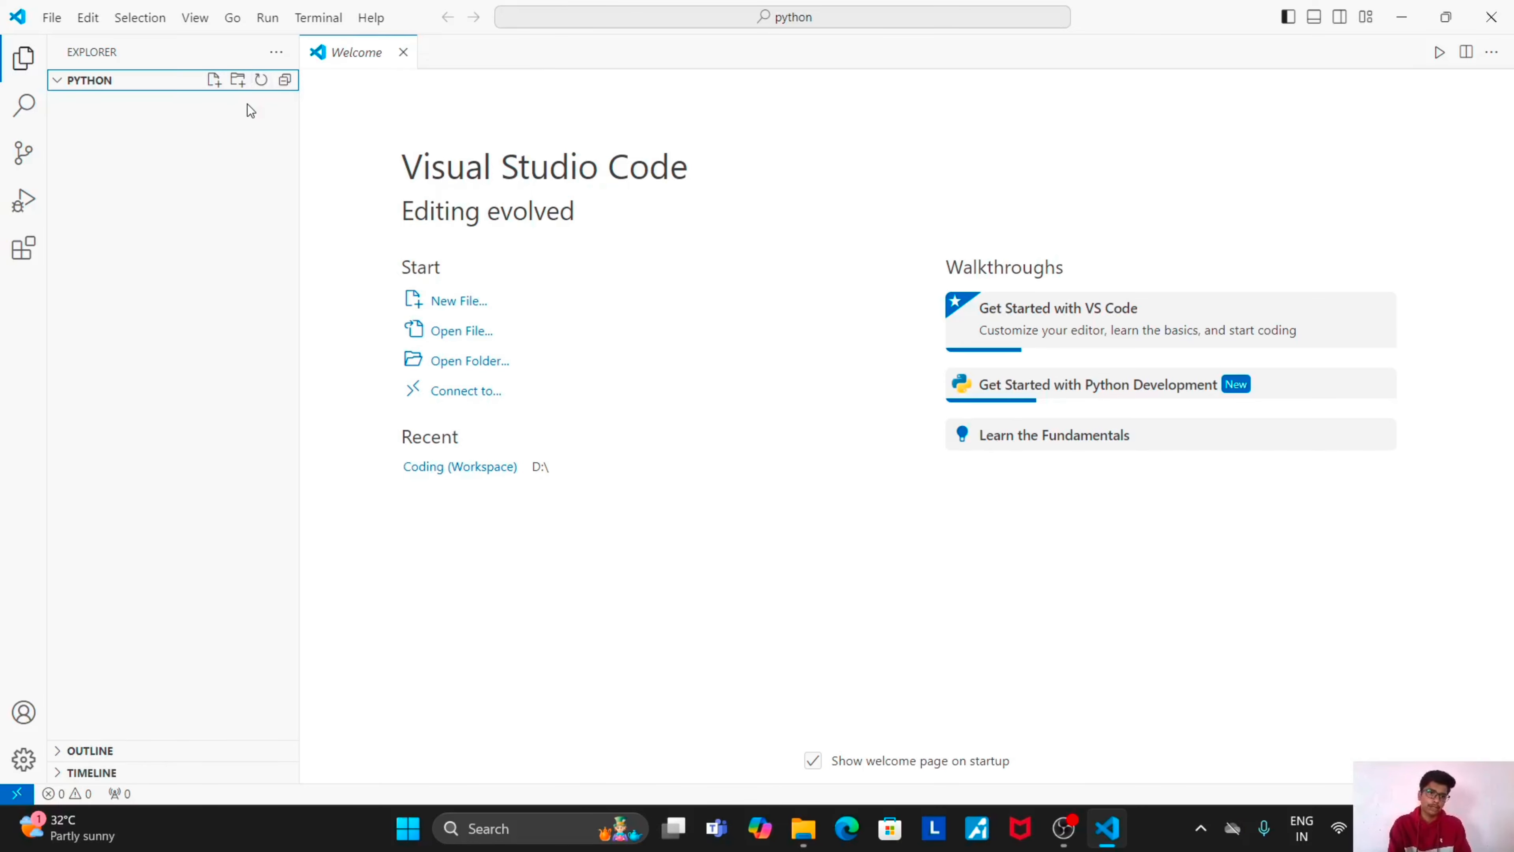
{"action": "left_click", "coordinate": [213, 90]}
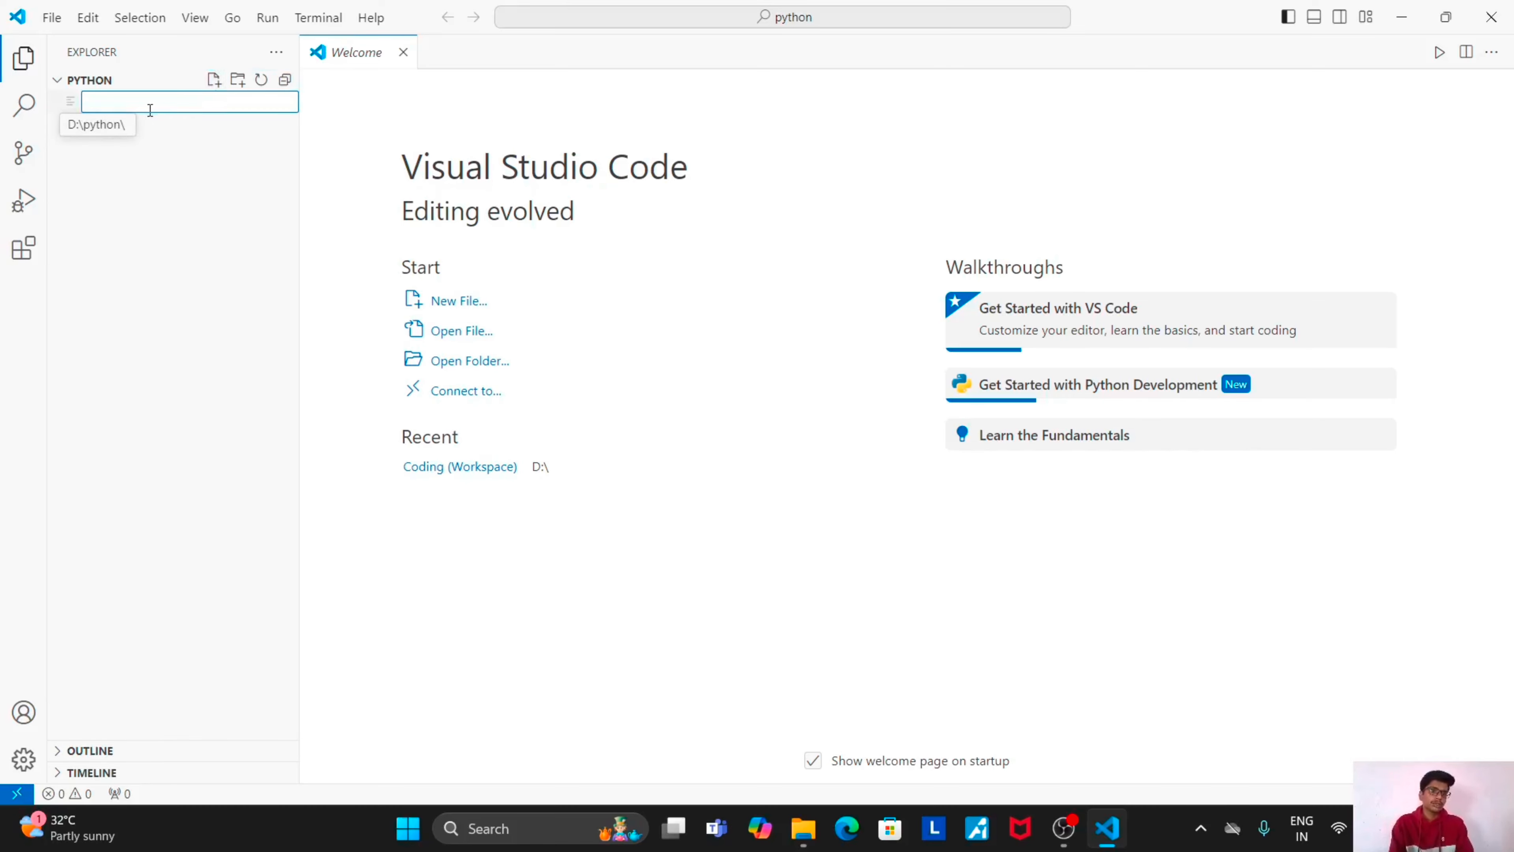
{"action": "type", "text": "he"}
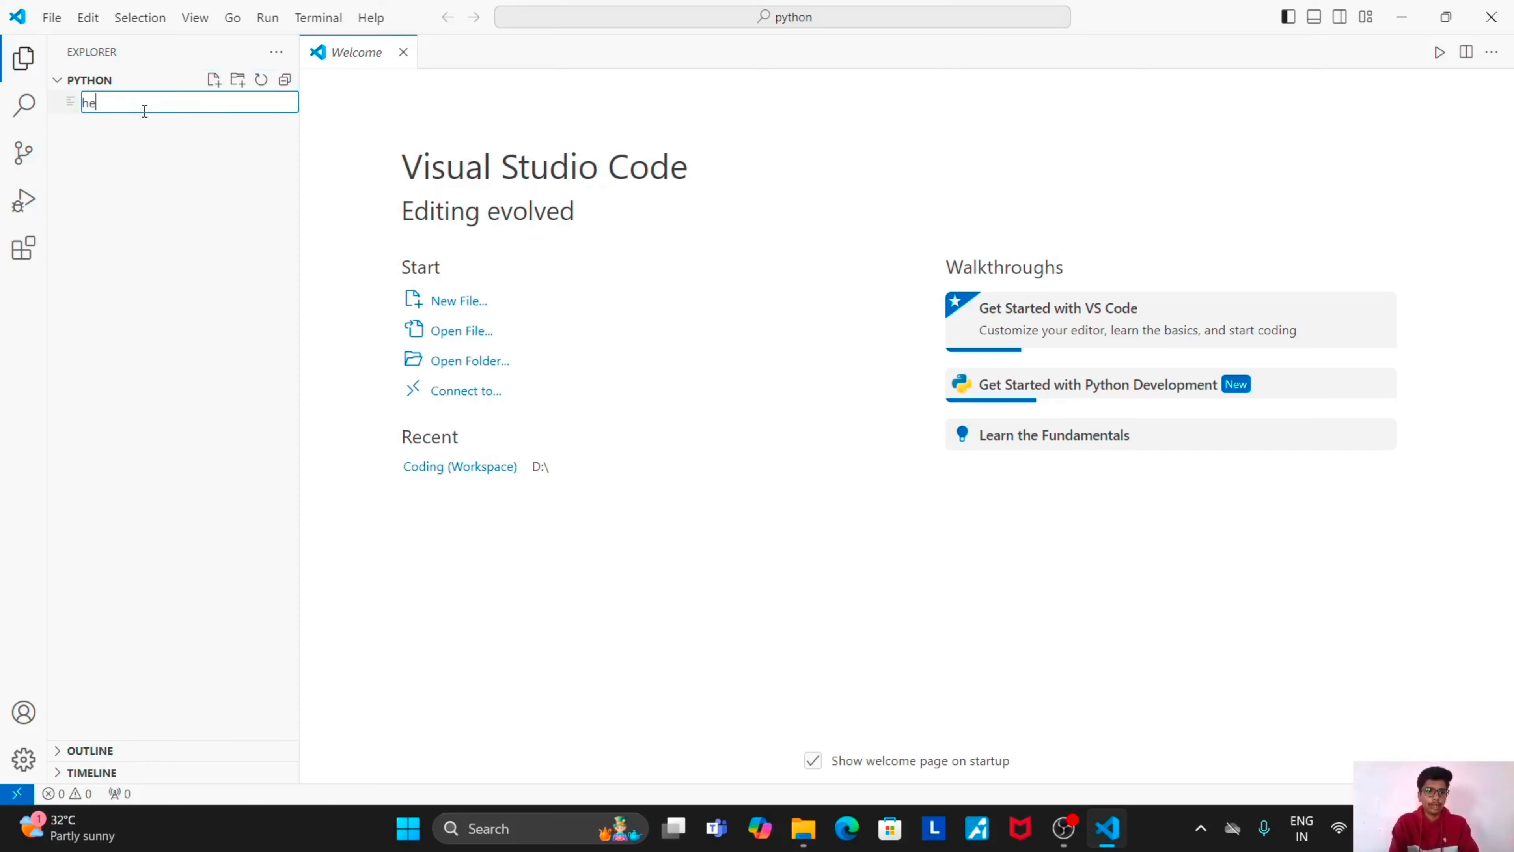
{"action": "type", "text": "llo"}
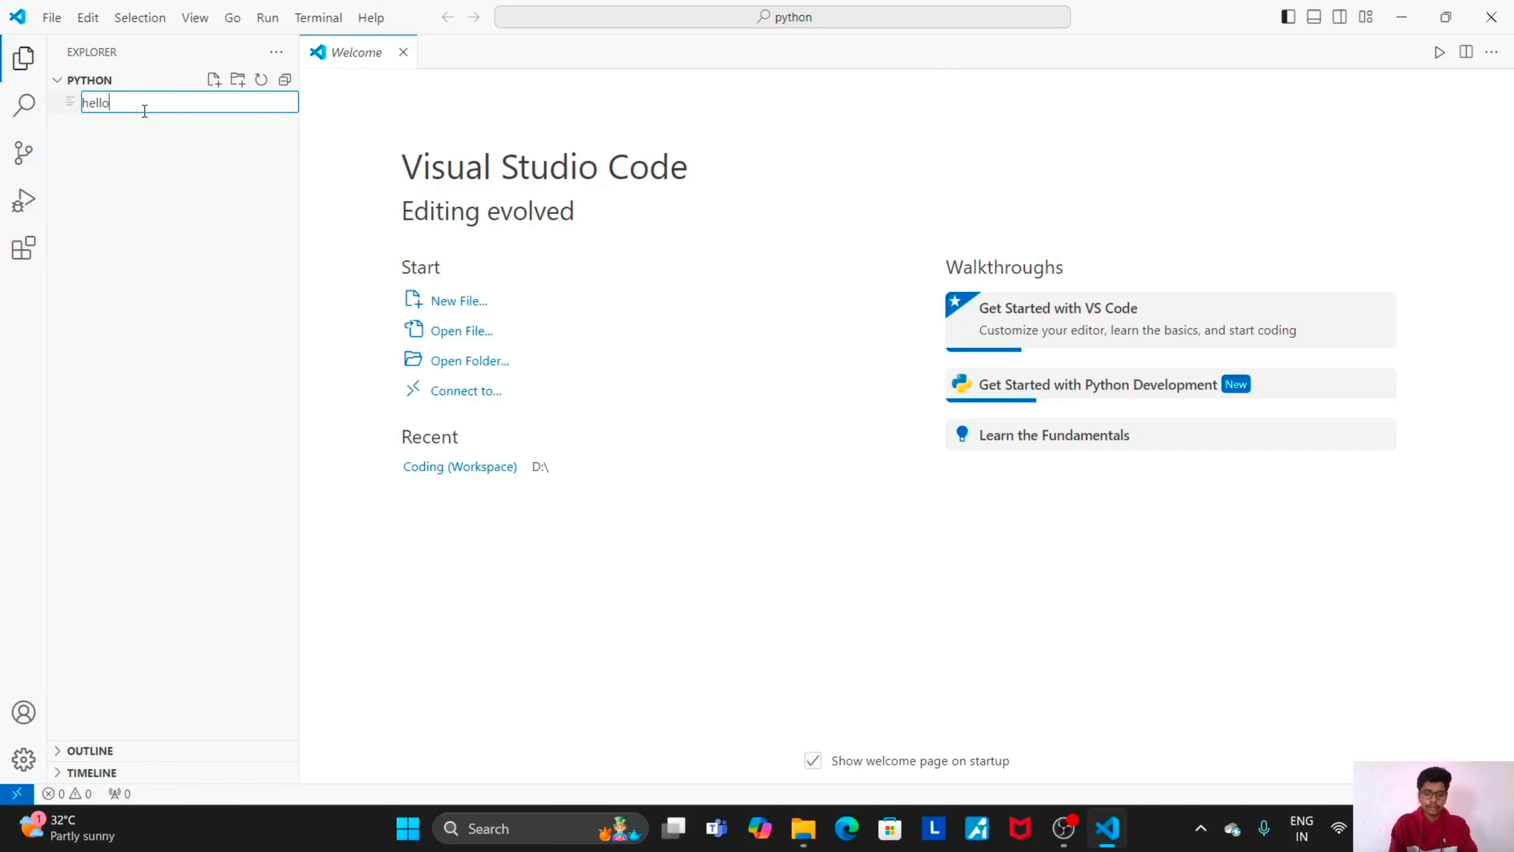
{"action": "type", "text": ".py"}
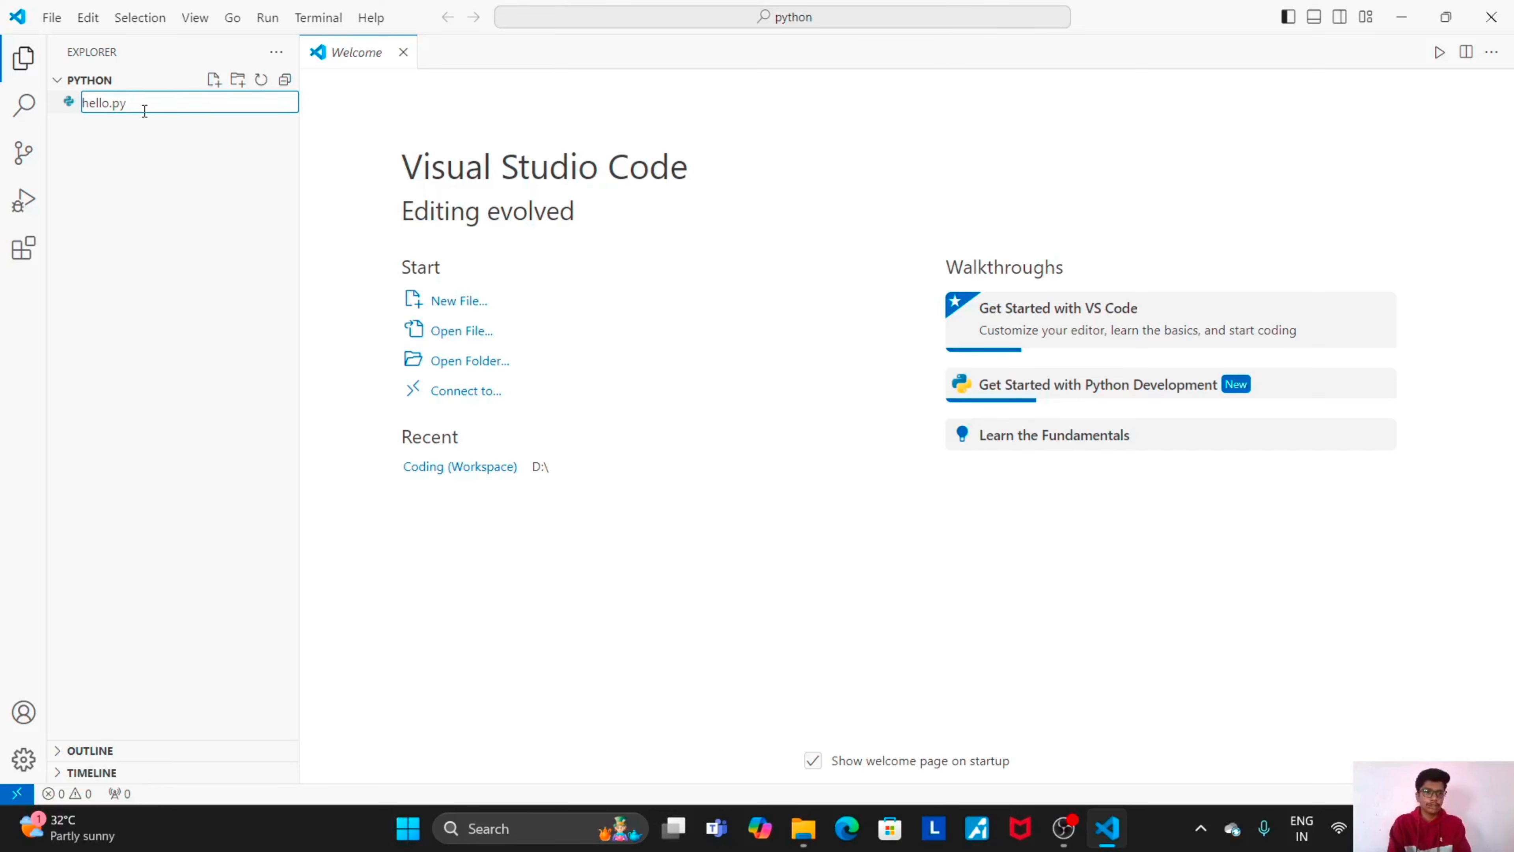
{"action": "key", "text": "Return"}
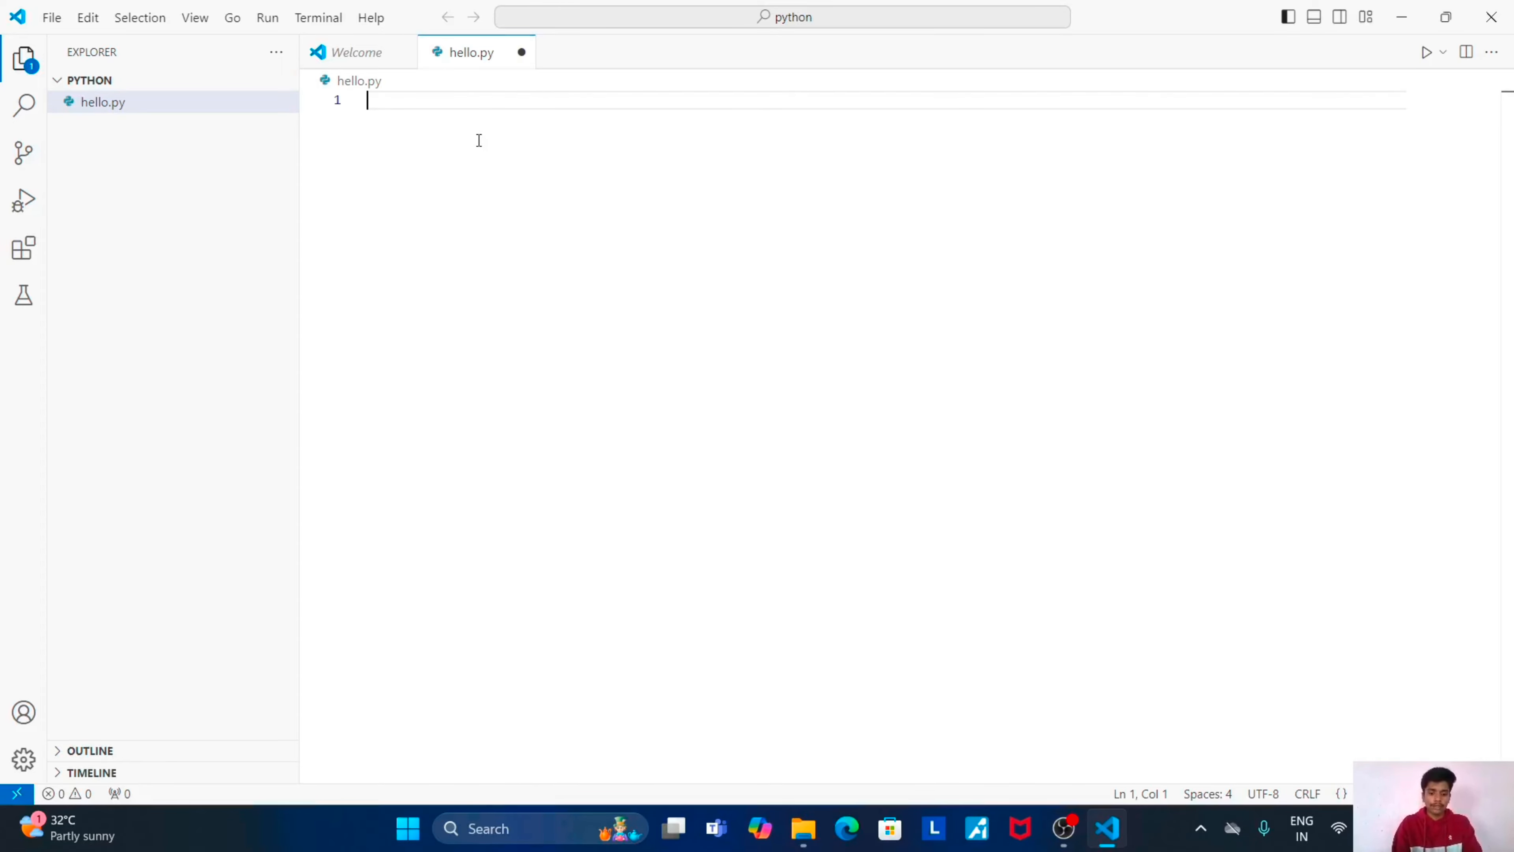
Write print("Hello world") on line 1 of hello.py and run the code.
{"action": "type", "text": "pri"}
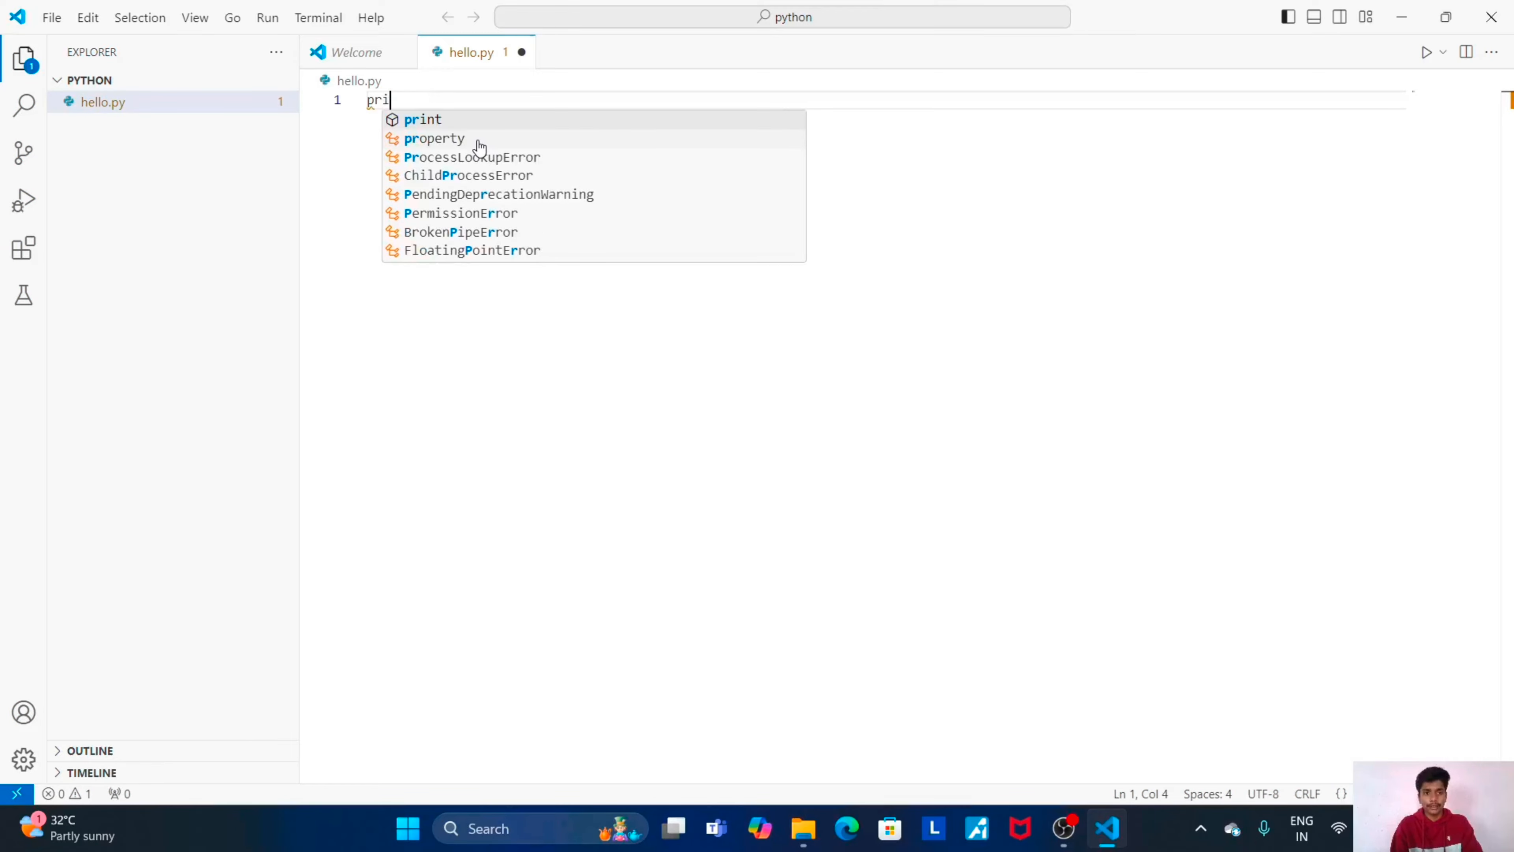
{"action": "type", "text": "nt(\"He"}
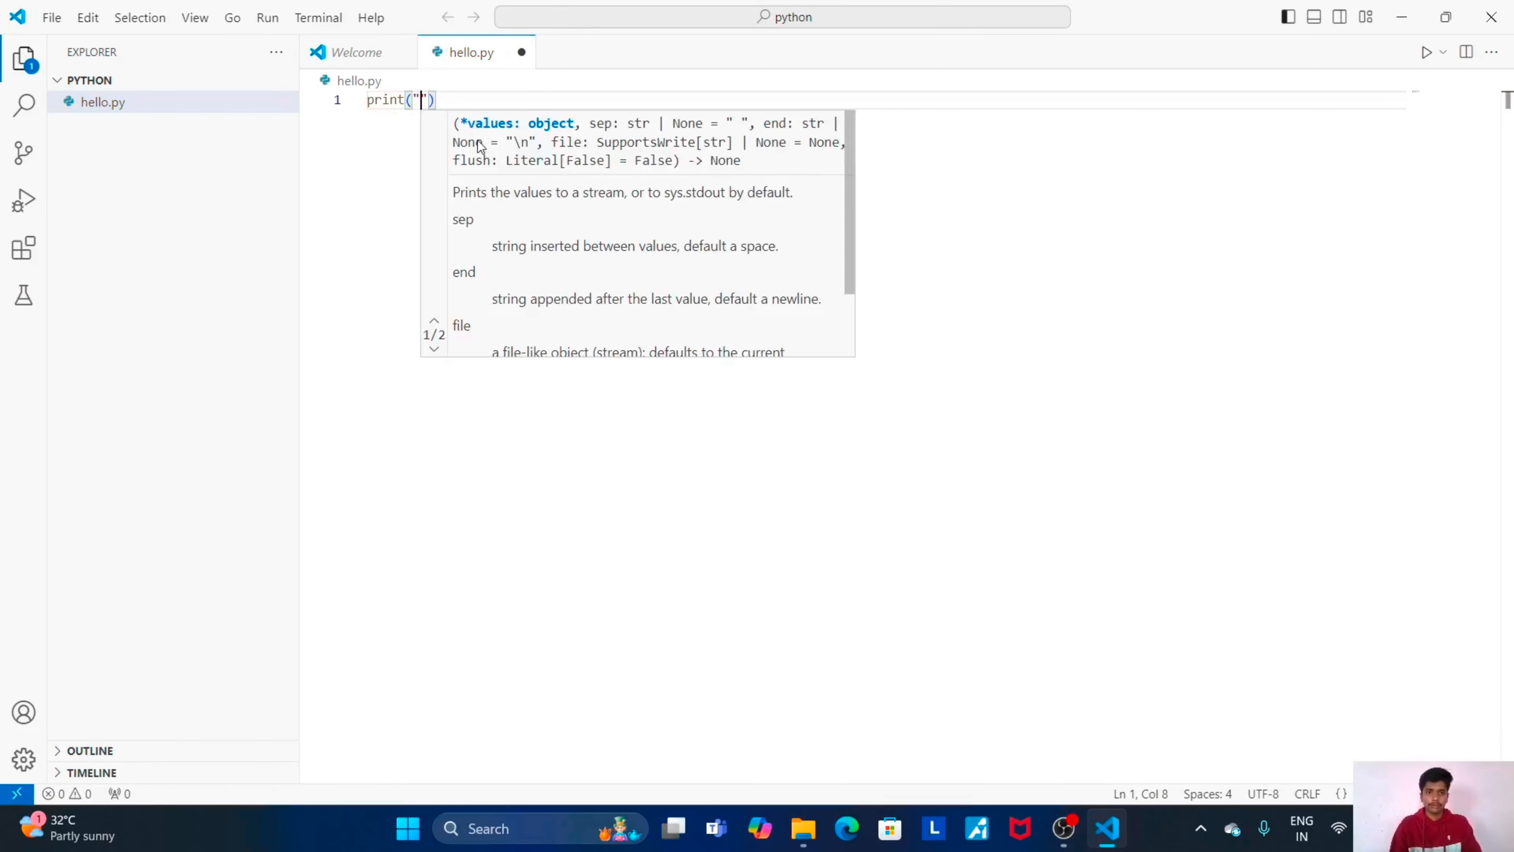
{"action": "type", "text": "llo "}
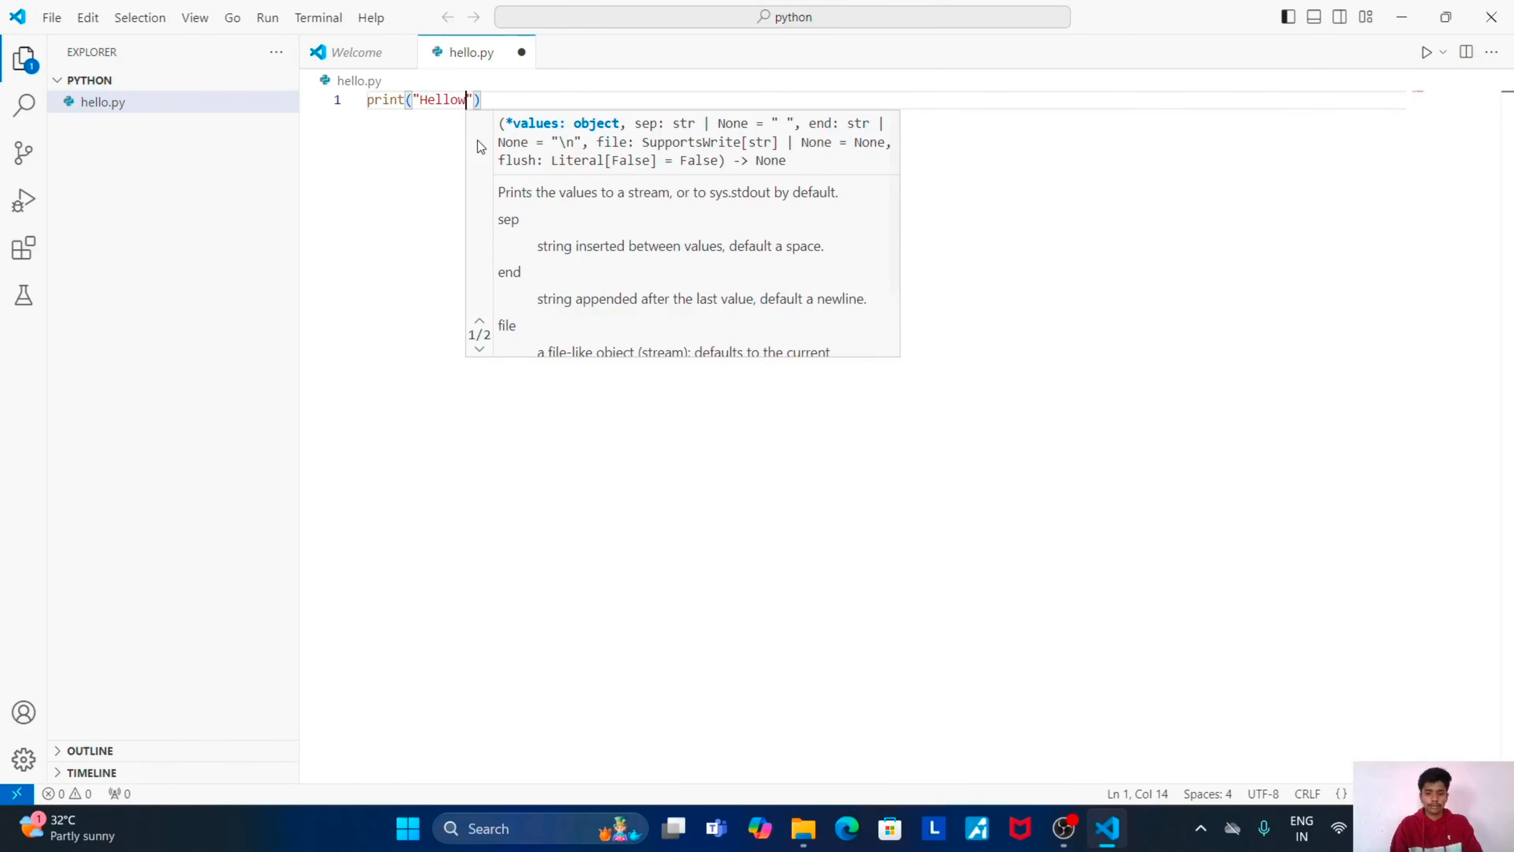
{"action": "type", "text": "world"}
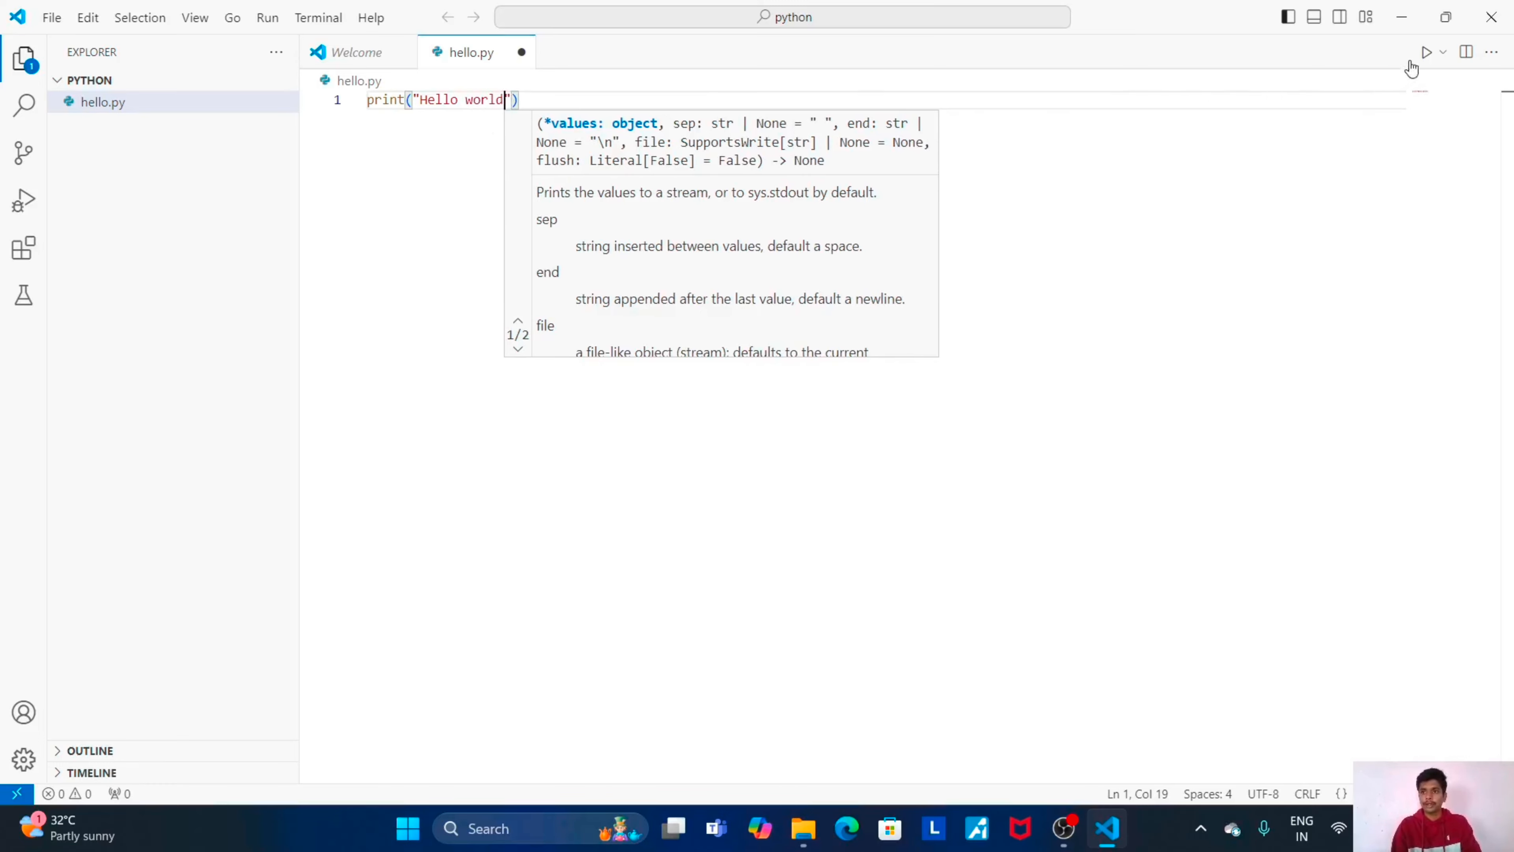
{"action": "left_click", "coordinate": [1426, 53]}
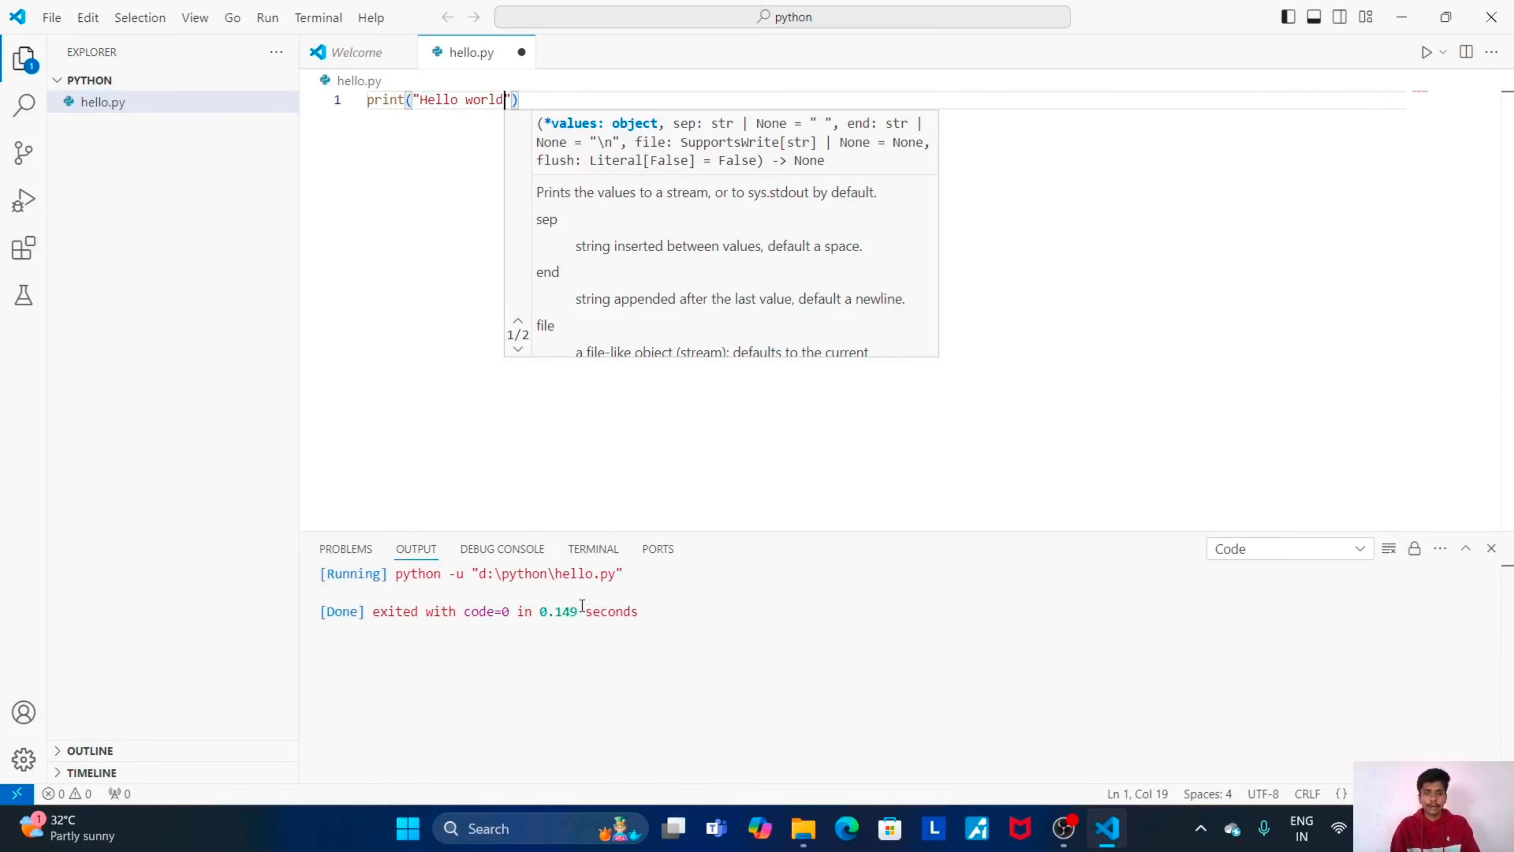
{"action": "left_click", "coordinate": [638, 595]}
Save hello.py, run it again and check the printed text in the output.
{"action": "left_click_drag", "start_coordinate": [528, 109], "coordinate": [360, 99]}
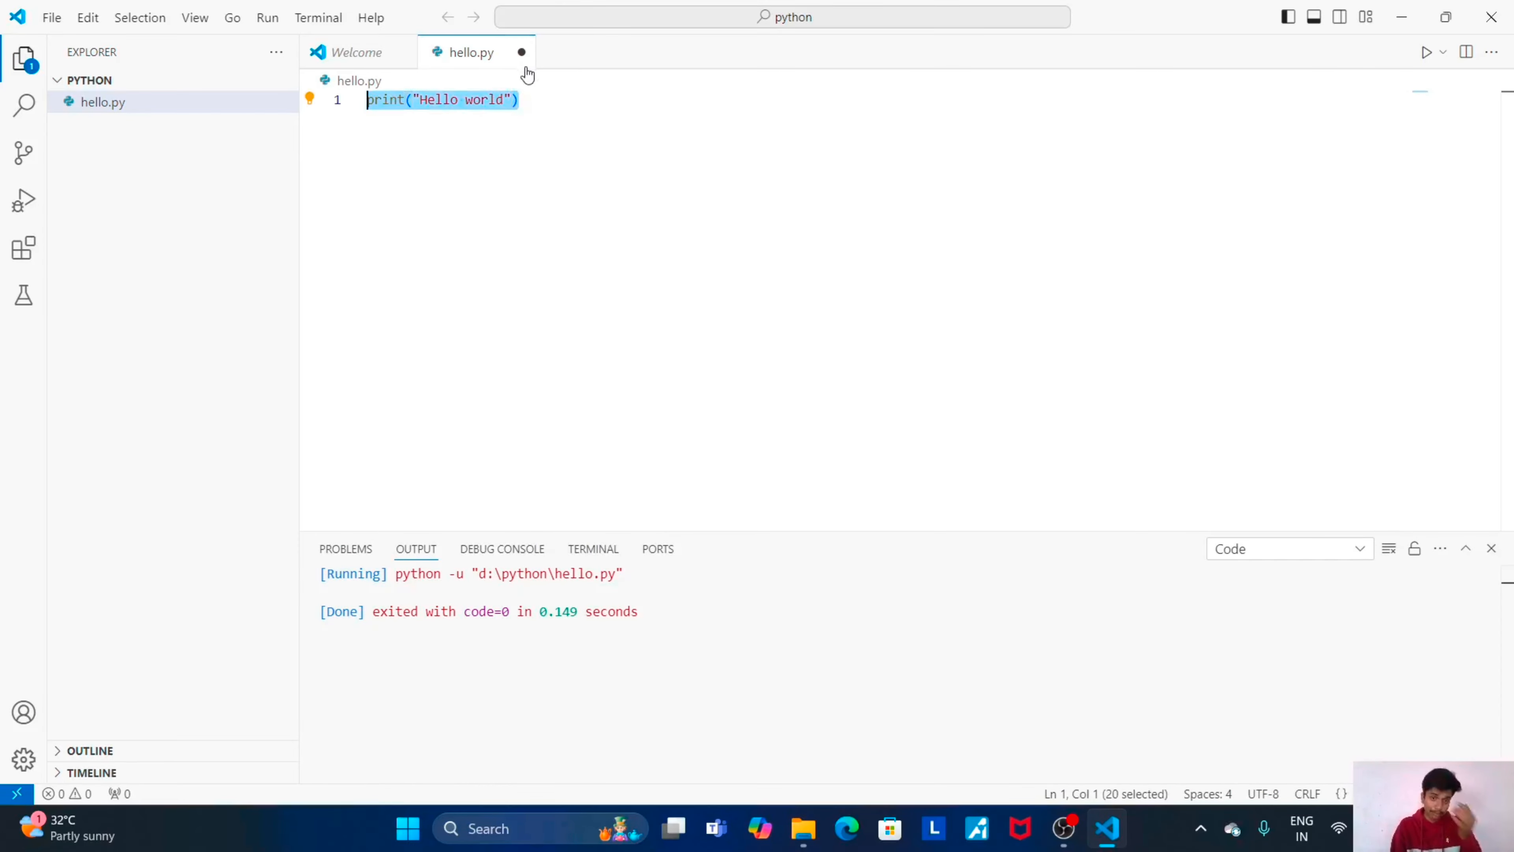
{"action": "left_click", "coordinate": [608, 179]}
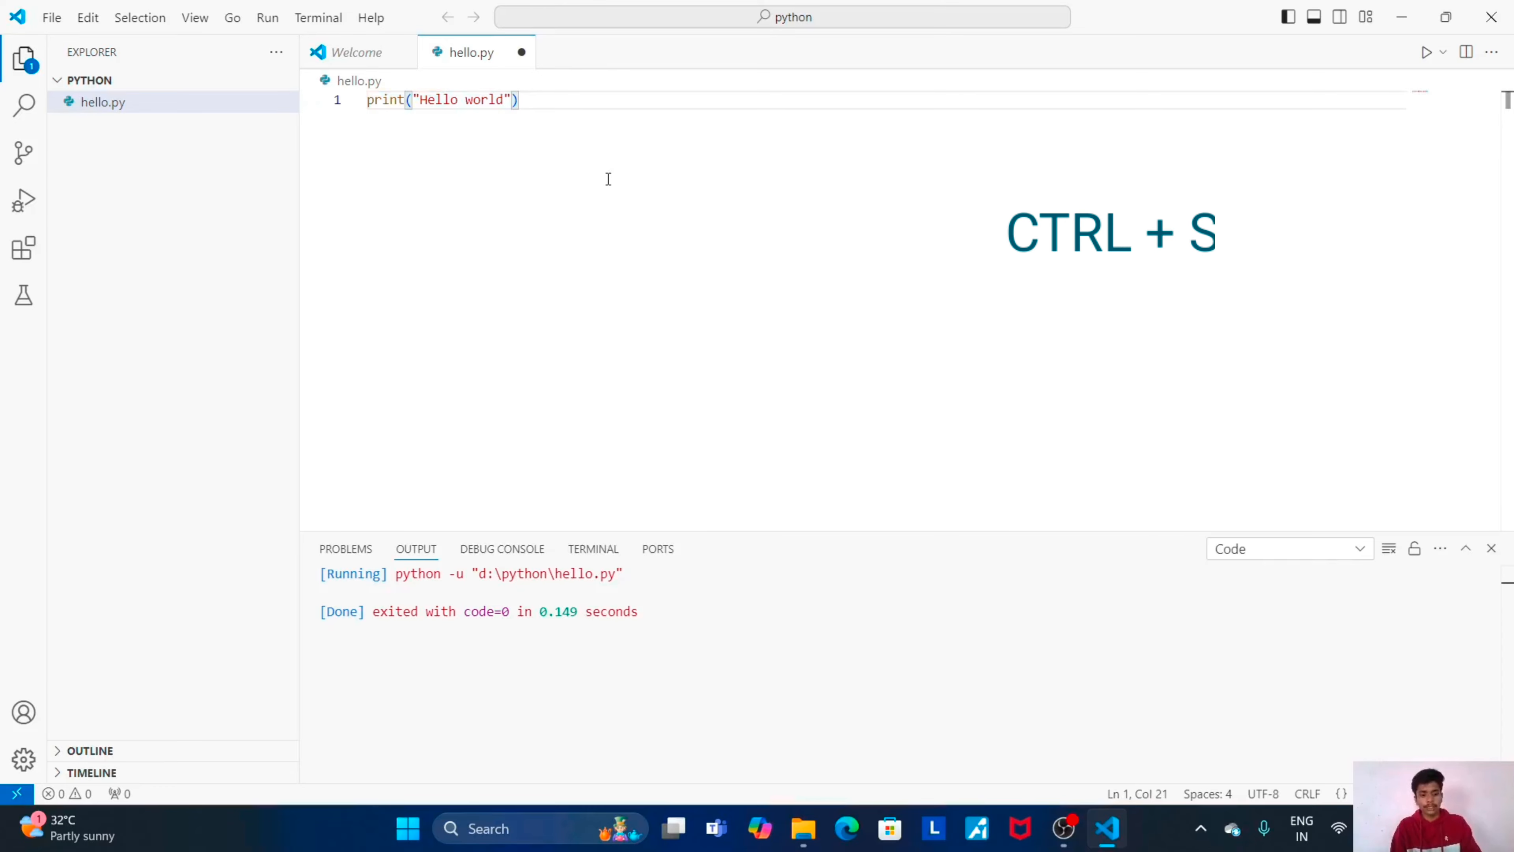
{"action": "key", "text": "ctrl+s"}
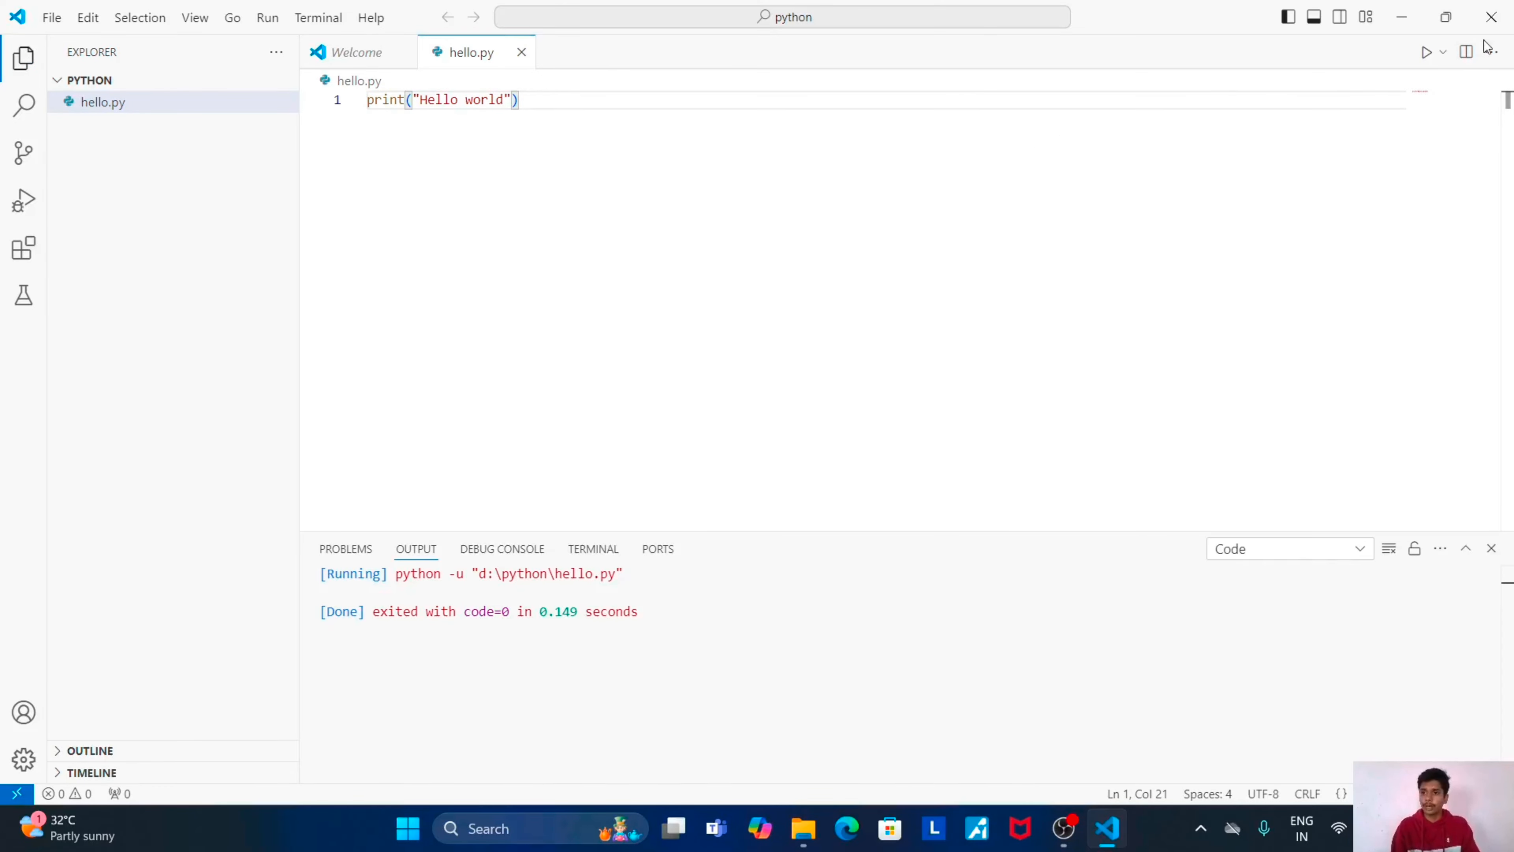
{"action": "left_click", "coordinate": [1426, 52]}
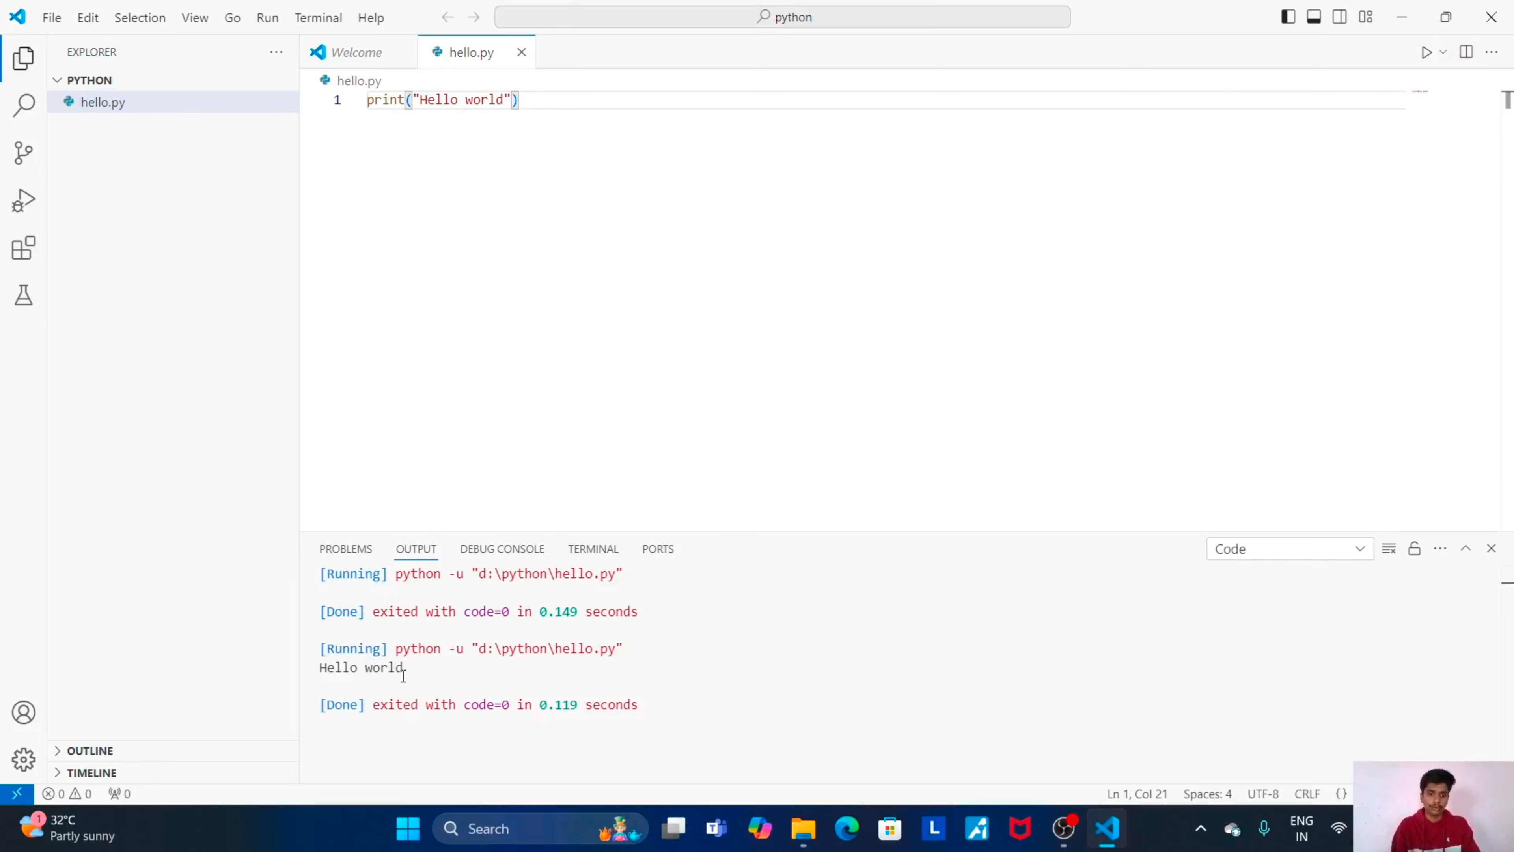
{"action": "left_click_drag", "start_coordinate": [403, 674], "coordinate": [260, 674]}
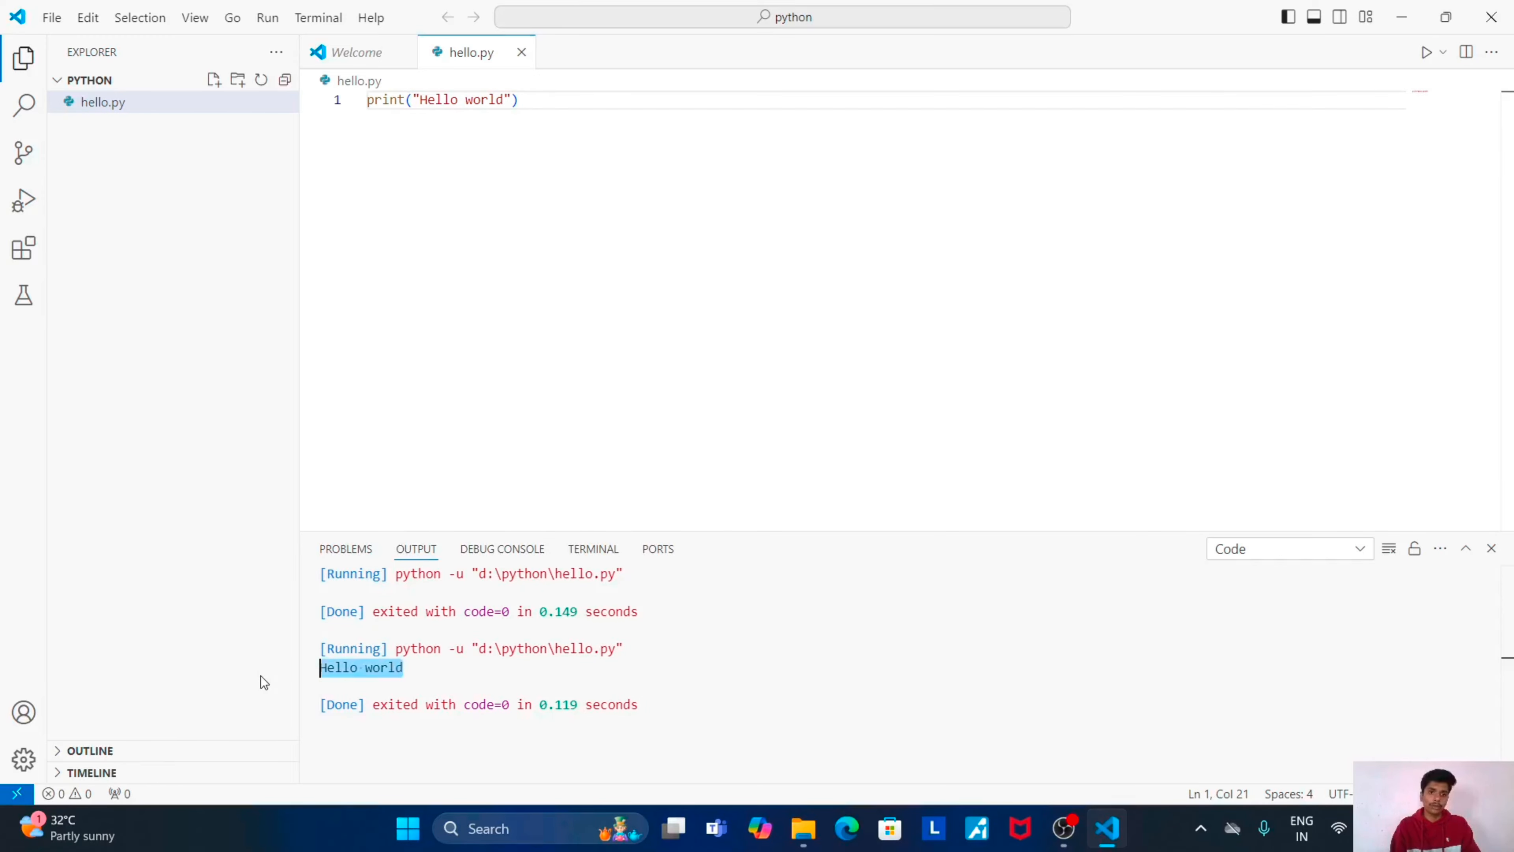
{"action": "left_click", "coordinate": [705, 149]}
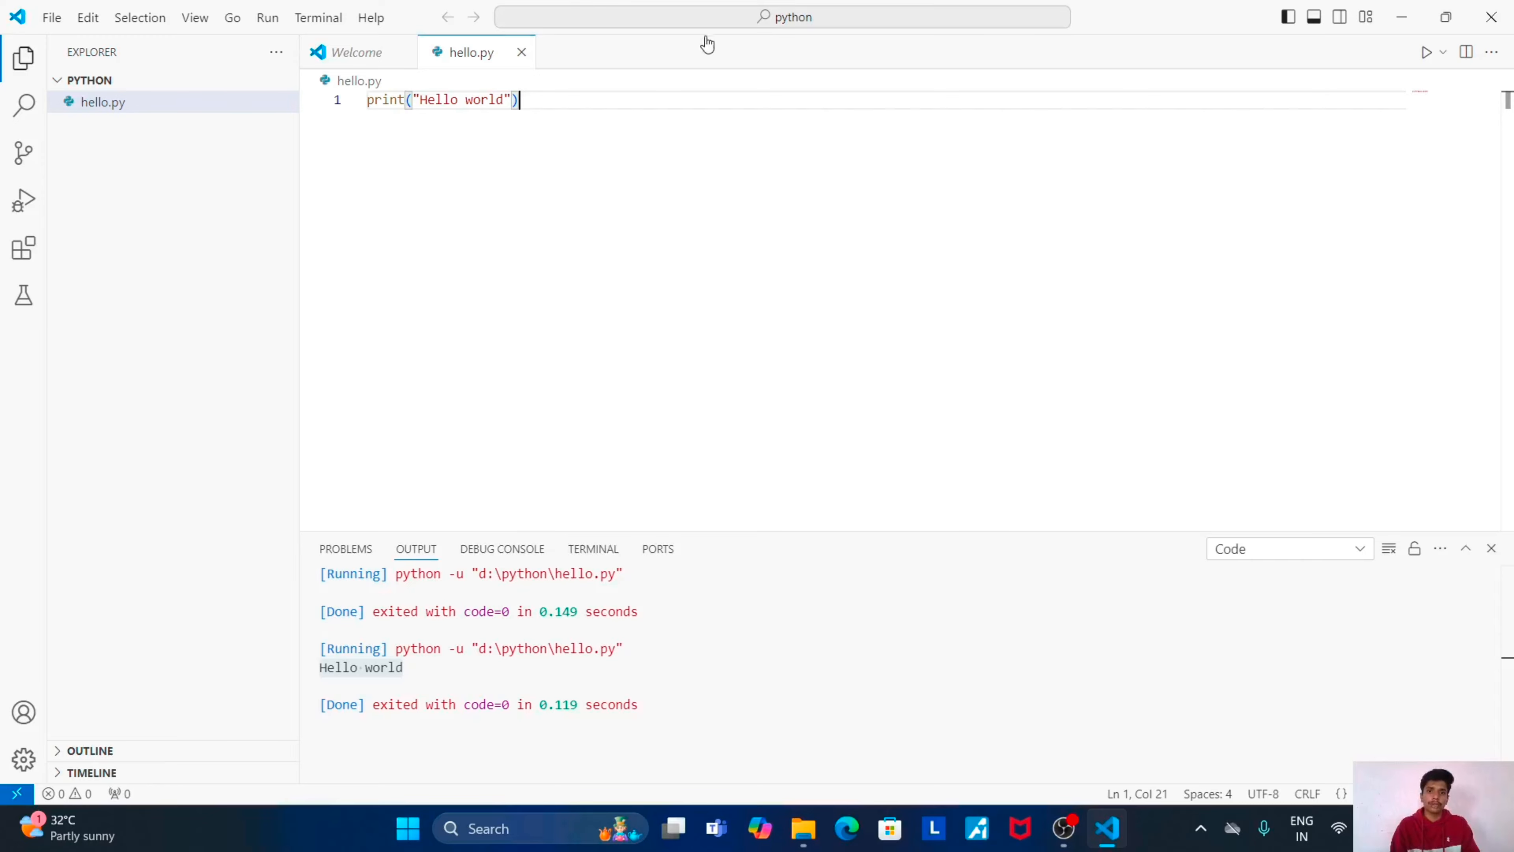
Search the user settings for "auto" and set Files: Auto Save to afterDelay.
{"action": "left_click", "coordinate": [25, 769]}
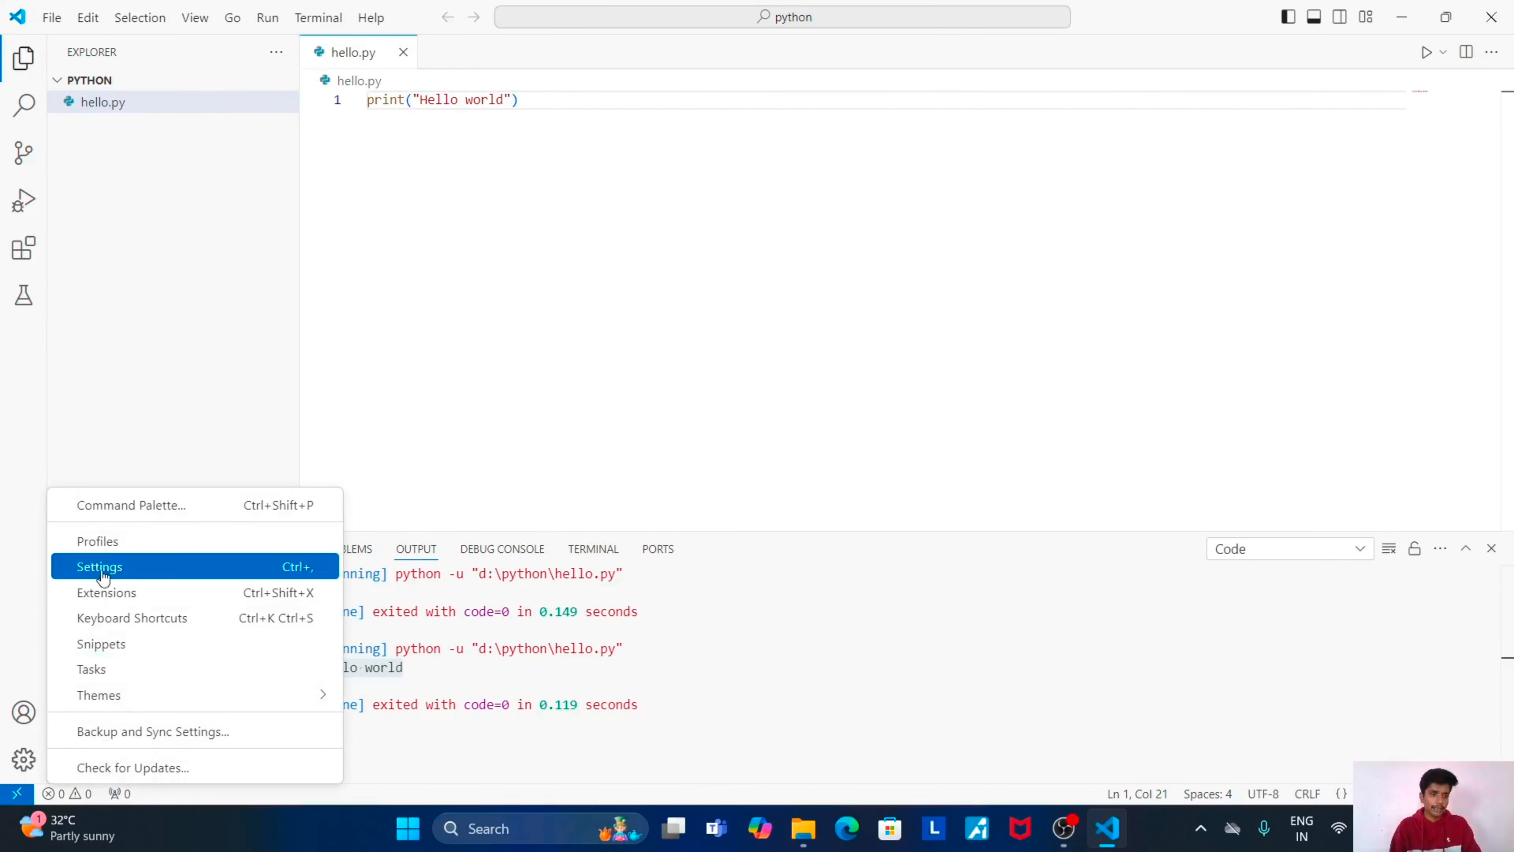
{"action": "left_click", "coordinate": [87, 573]}
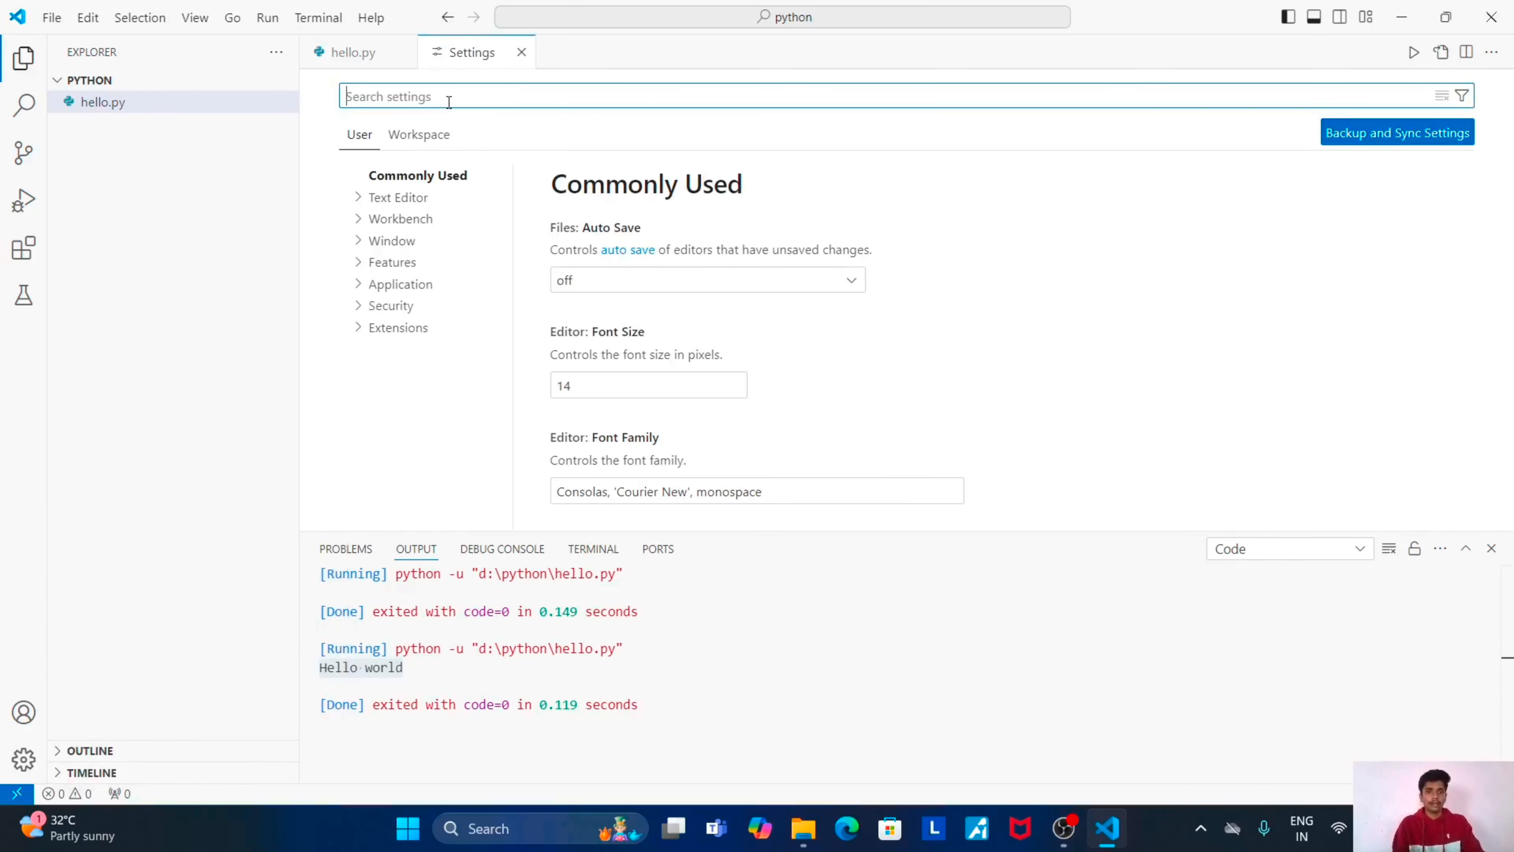
{"action": "type", "text": "auto"}
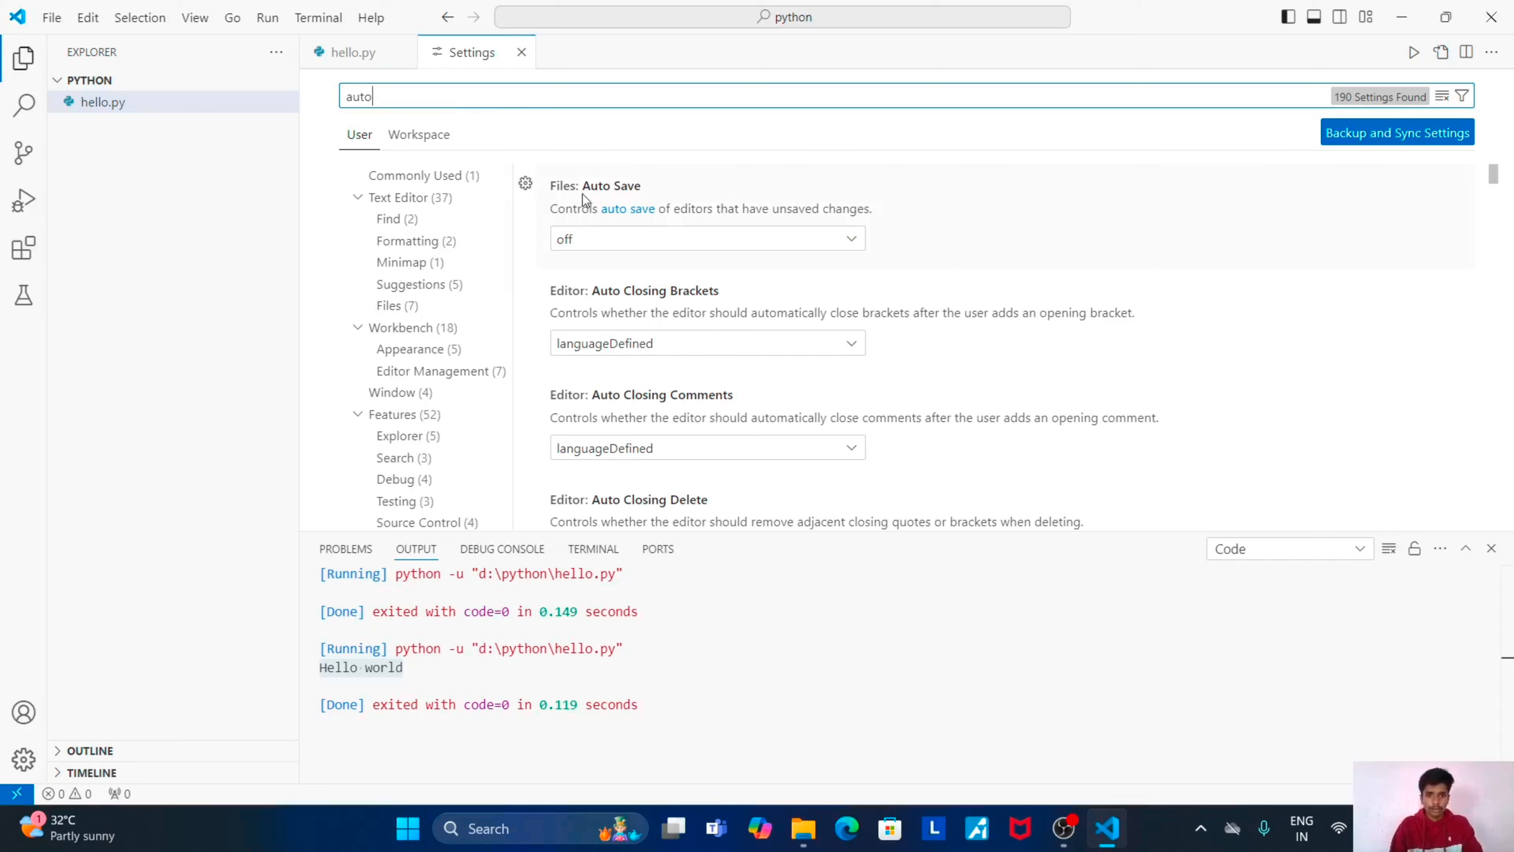
{"action": "left_click_drag", "start_coordinate": [583, 186], "coordinate": [634, 183]}
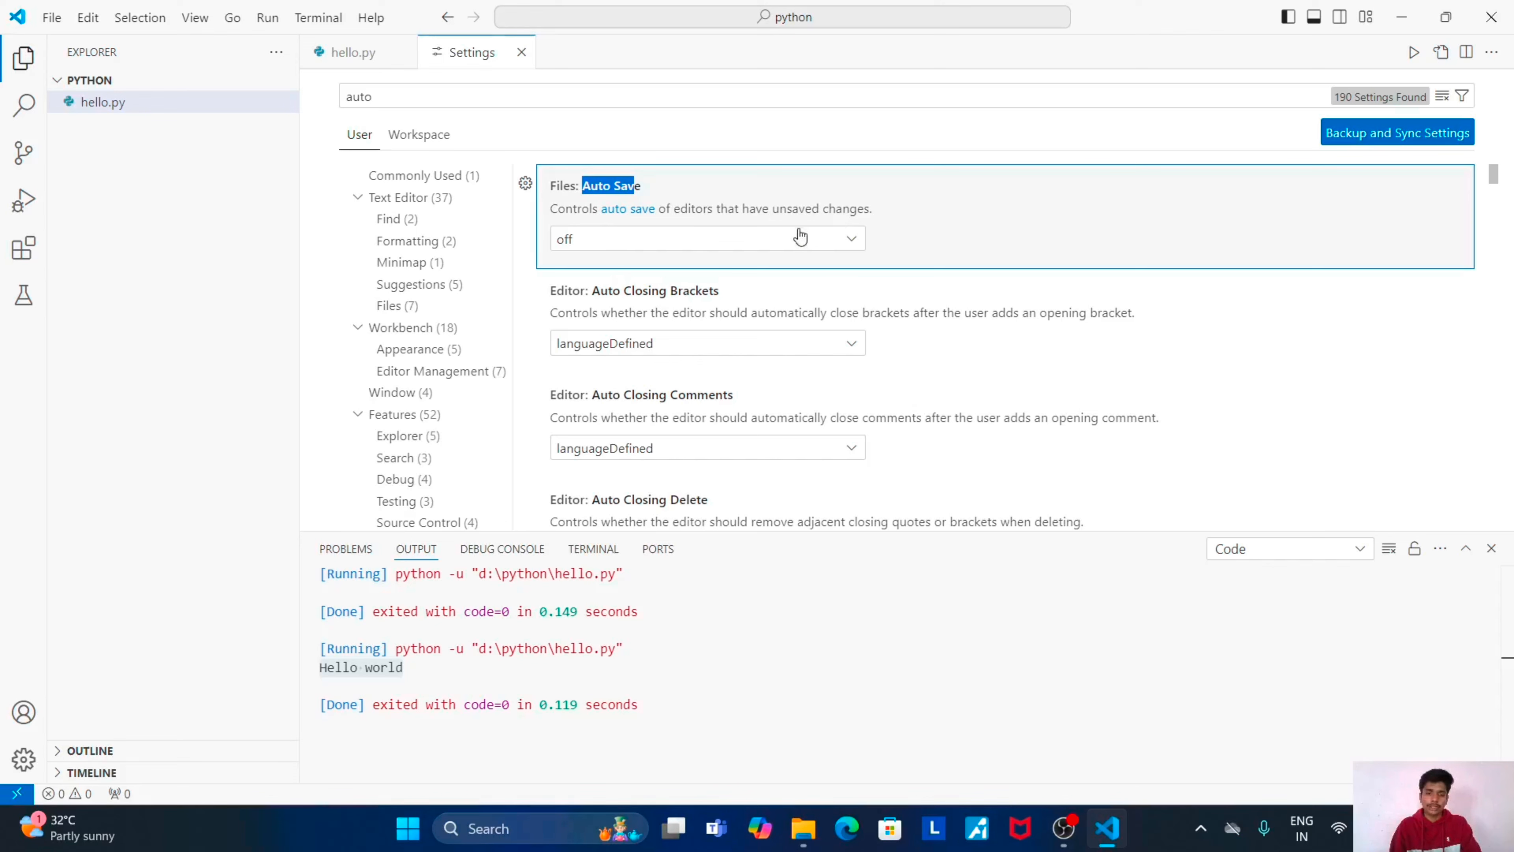
{"action": "left_click", "coordinate": [614, 243]}
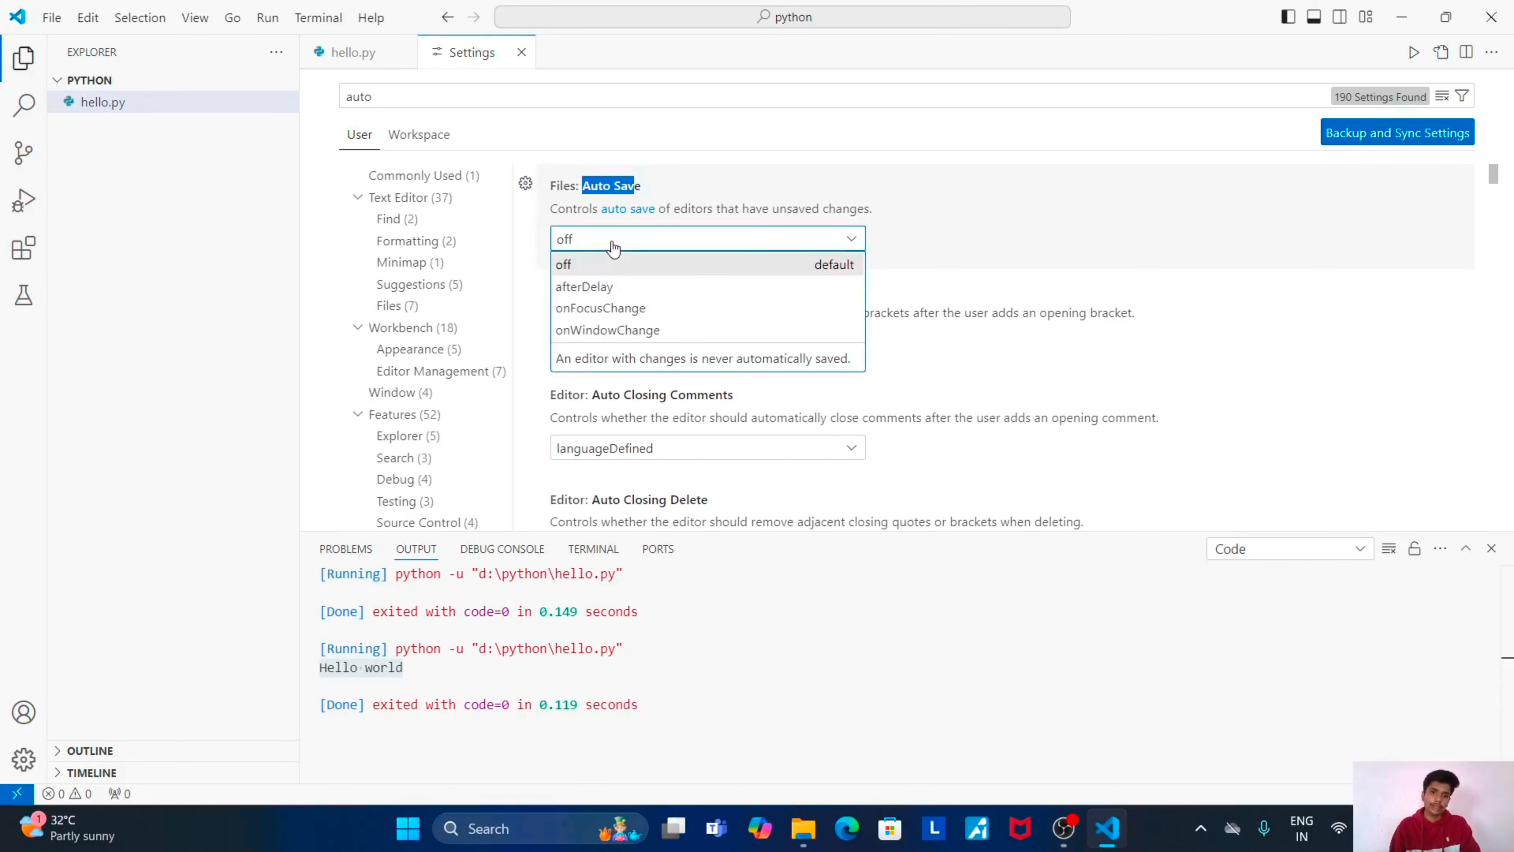
{"action": "left_click", "coordinate": [599, 288]}
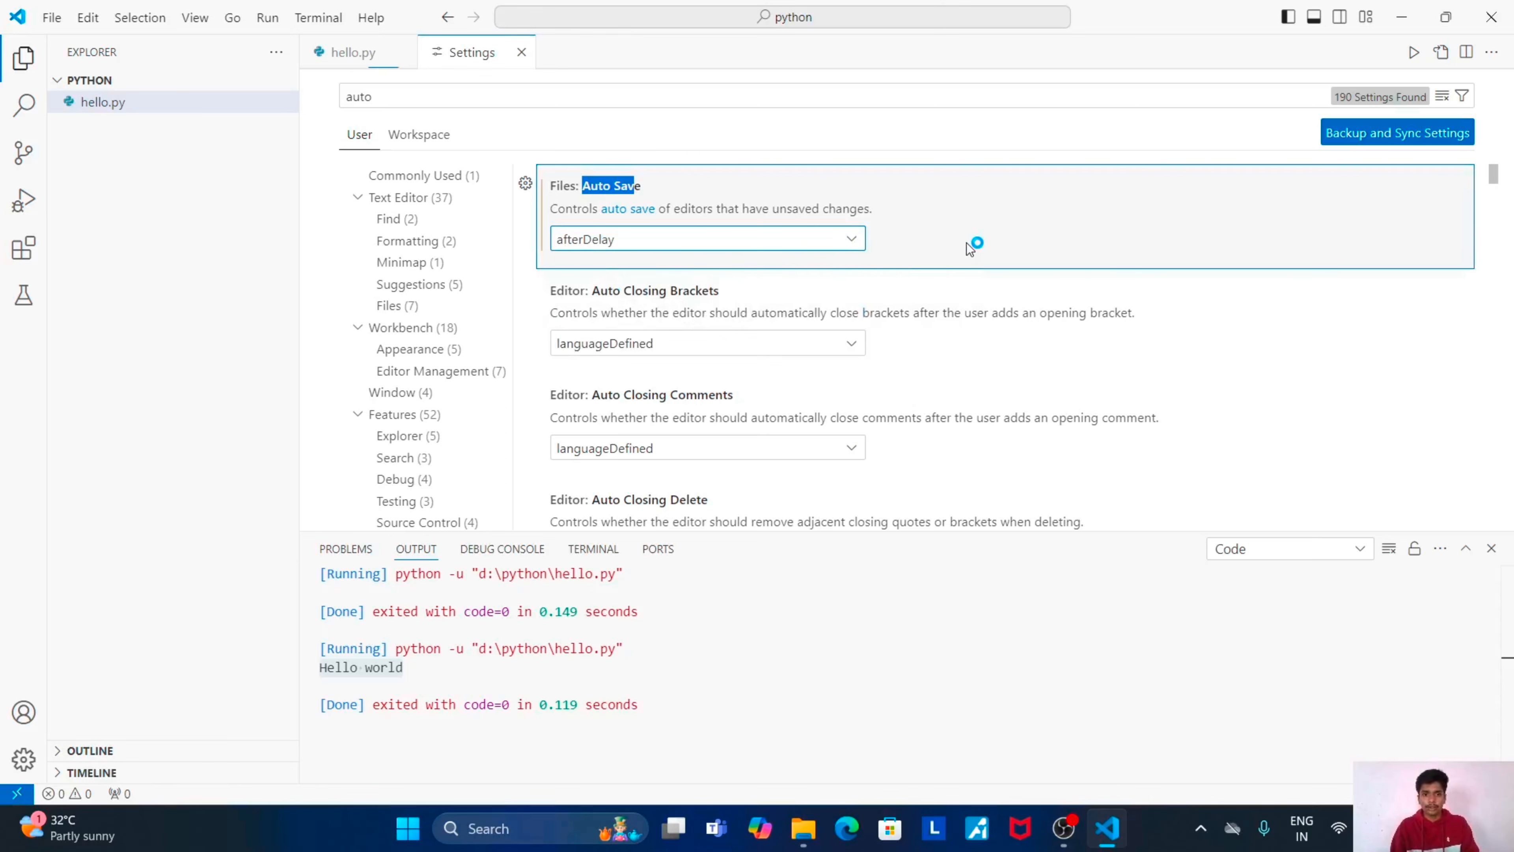
{"action": "scroll", "coordinate": [966, 243], "scroll_direction": "down", "scroll_amount": 1}
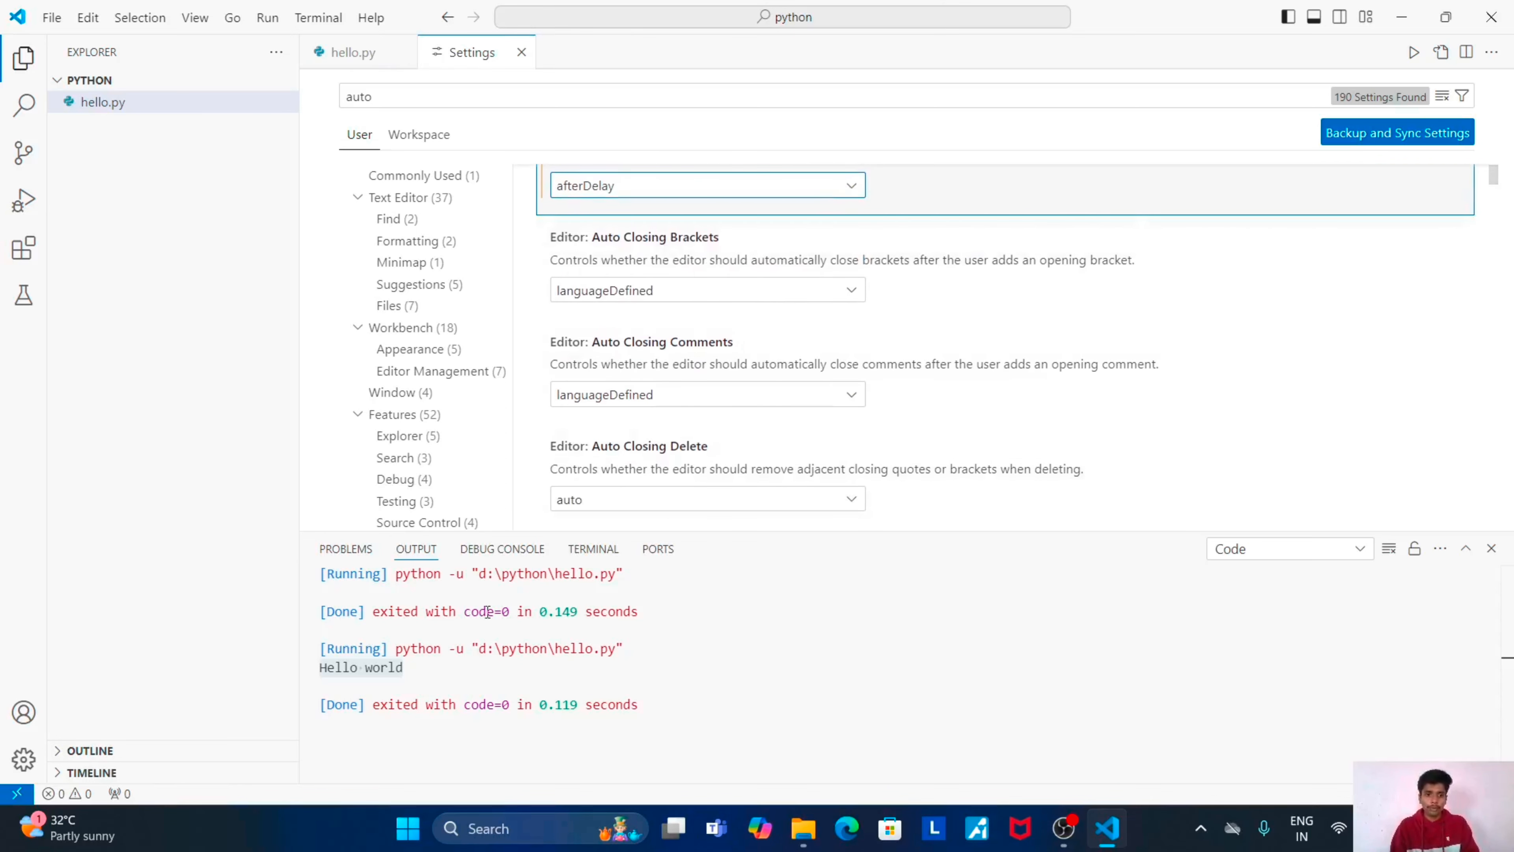
{"action": "left_click", "coordinate": [411, 552]}
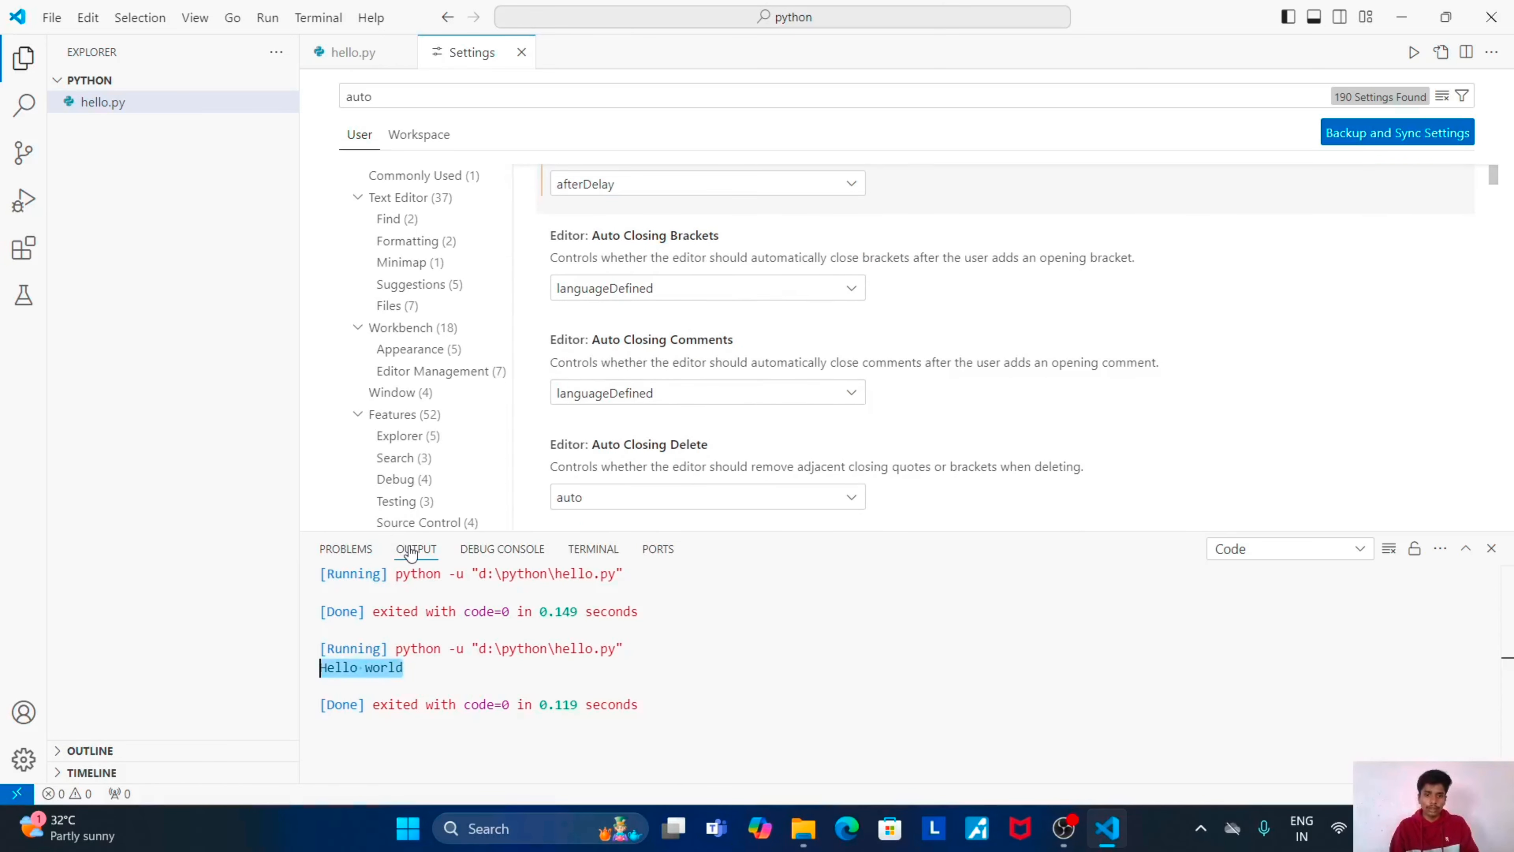
Search the user settings for "run in" and enable Code-runner: Run In Terminal.
{"action": "left_click", "coordinate": [598, 549]}
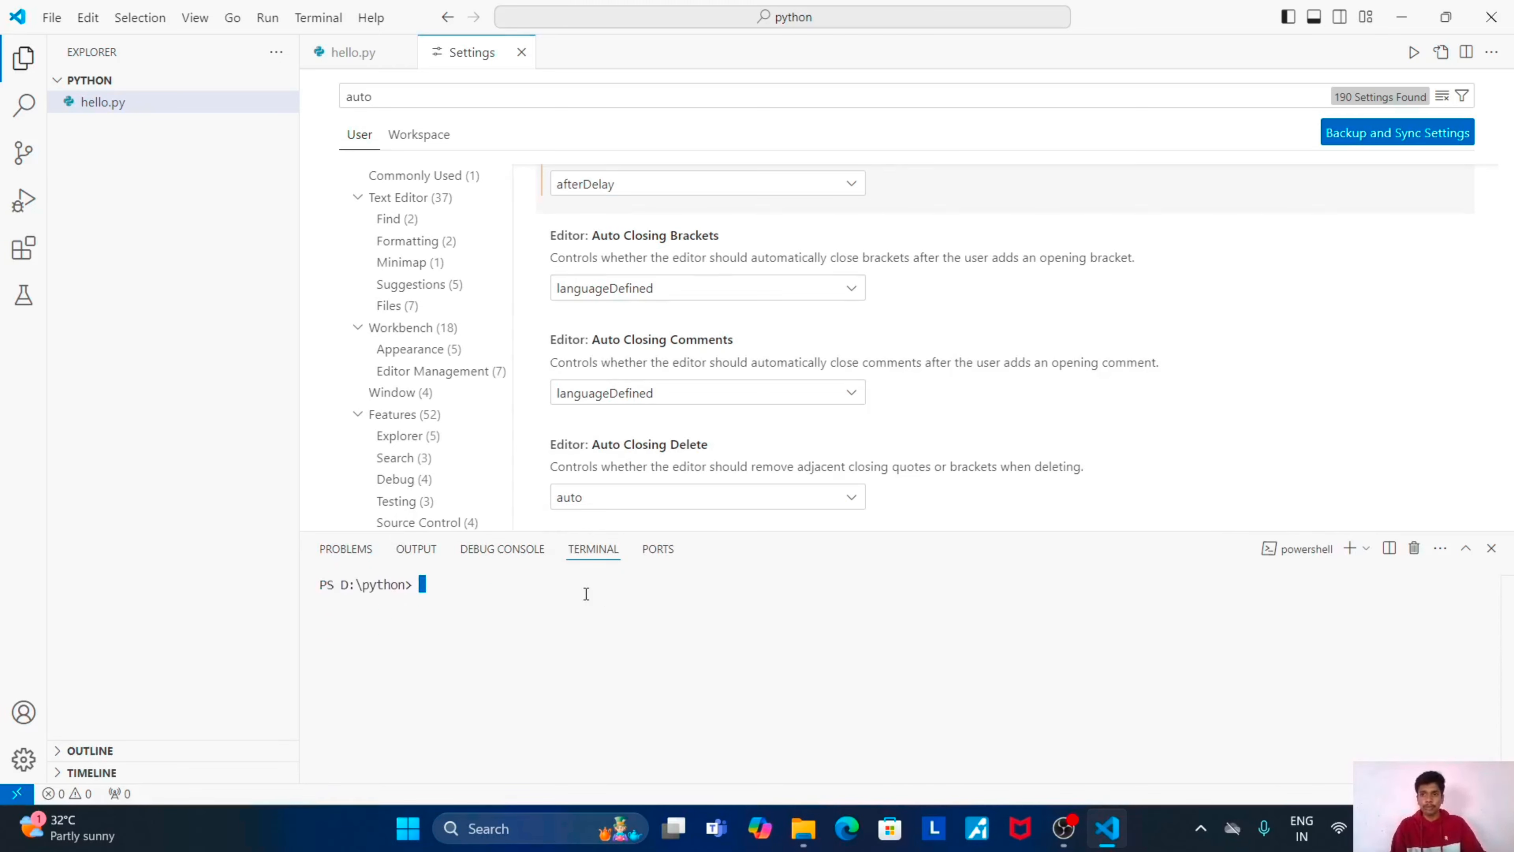
{"action": "double_click", "coordinate": [365, 96]}
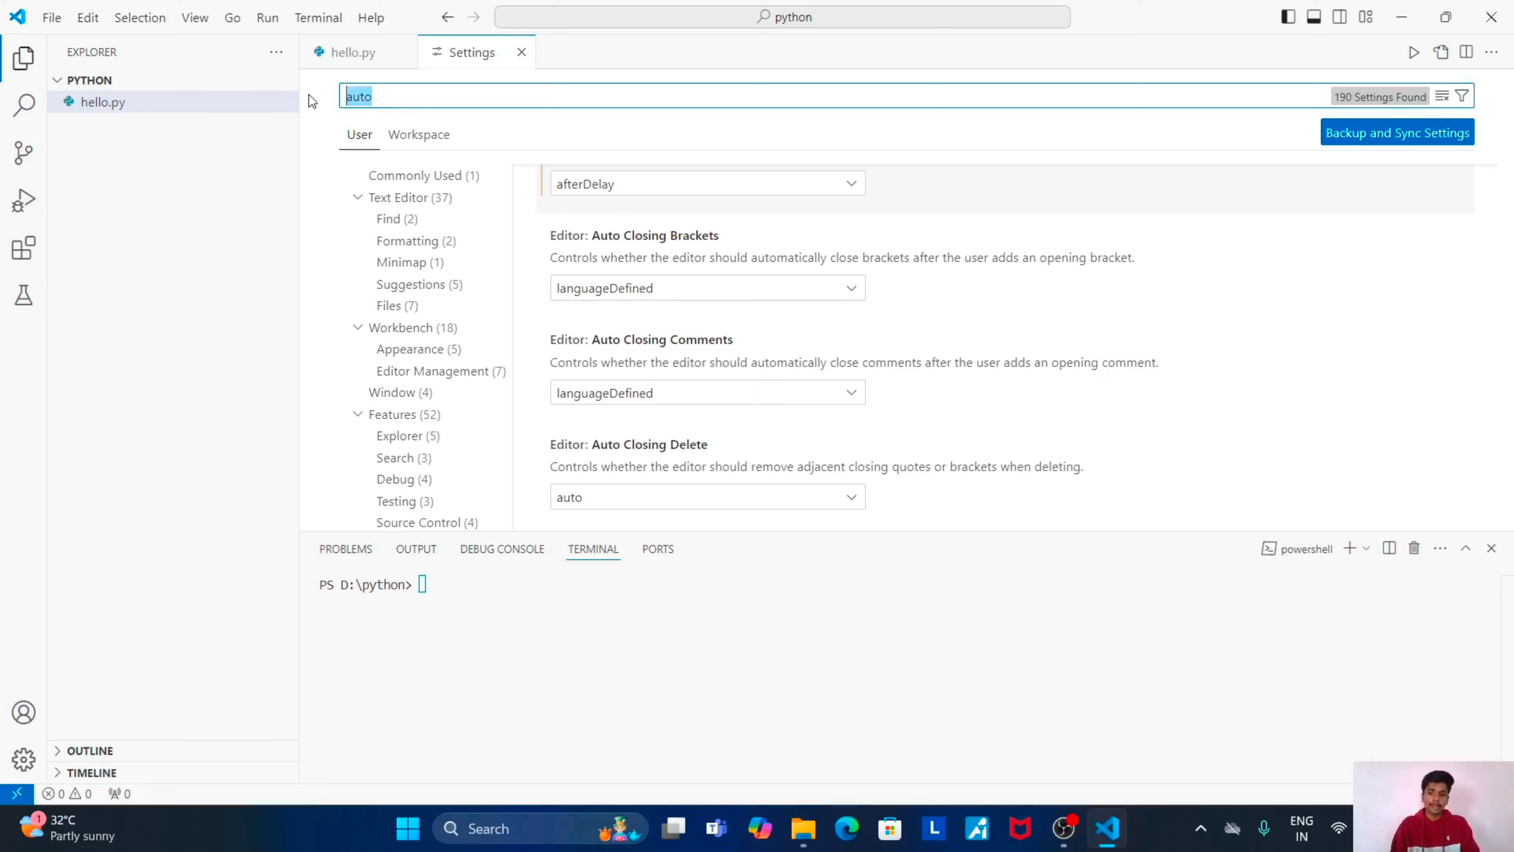
{"action": "key", "text": "BackSpace"}
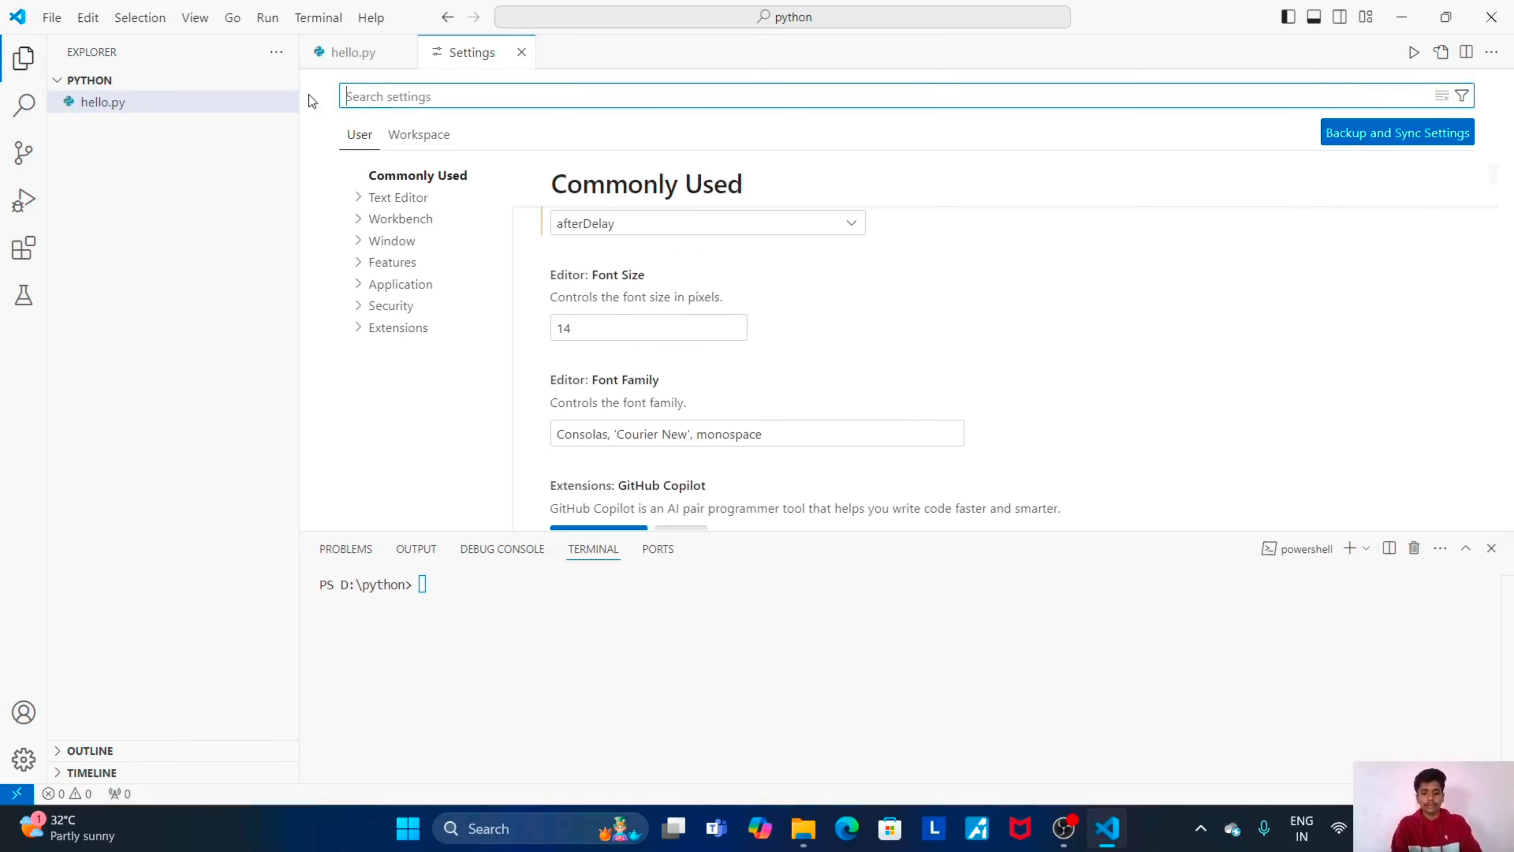
{"action": "type", "text": "run"}
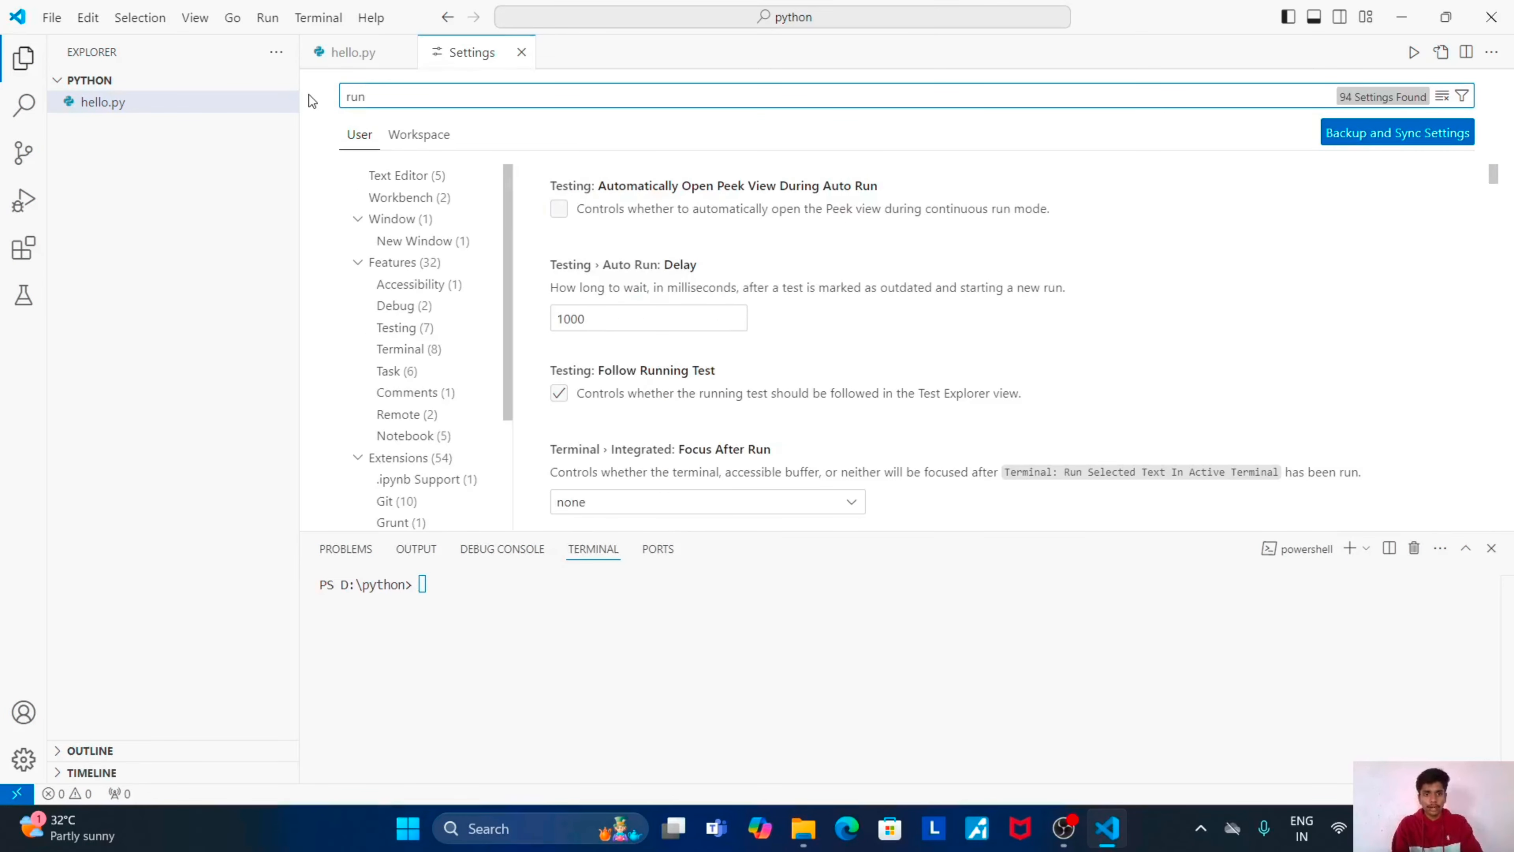
{"action": "type", "text": " in"}
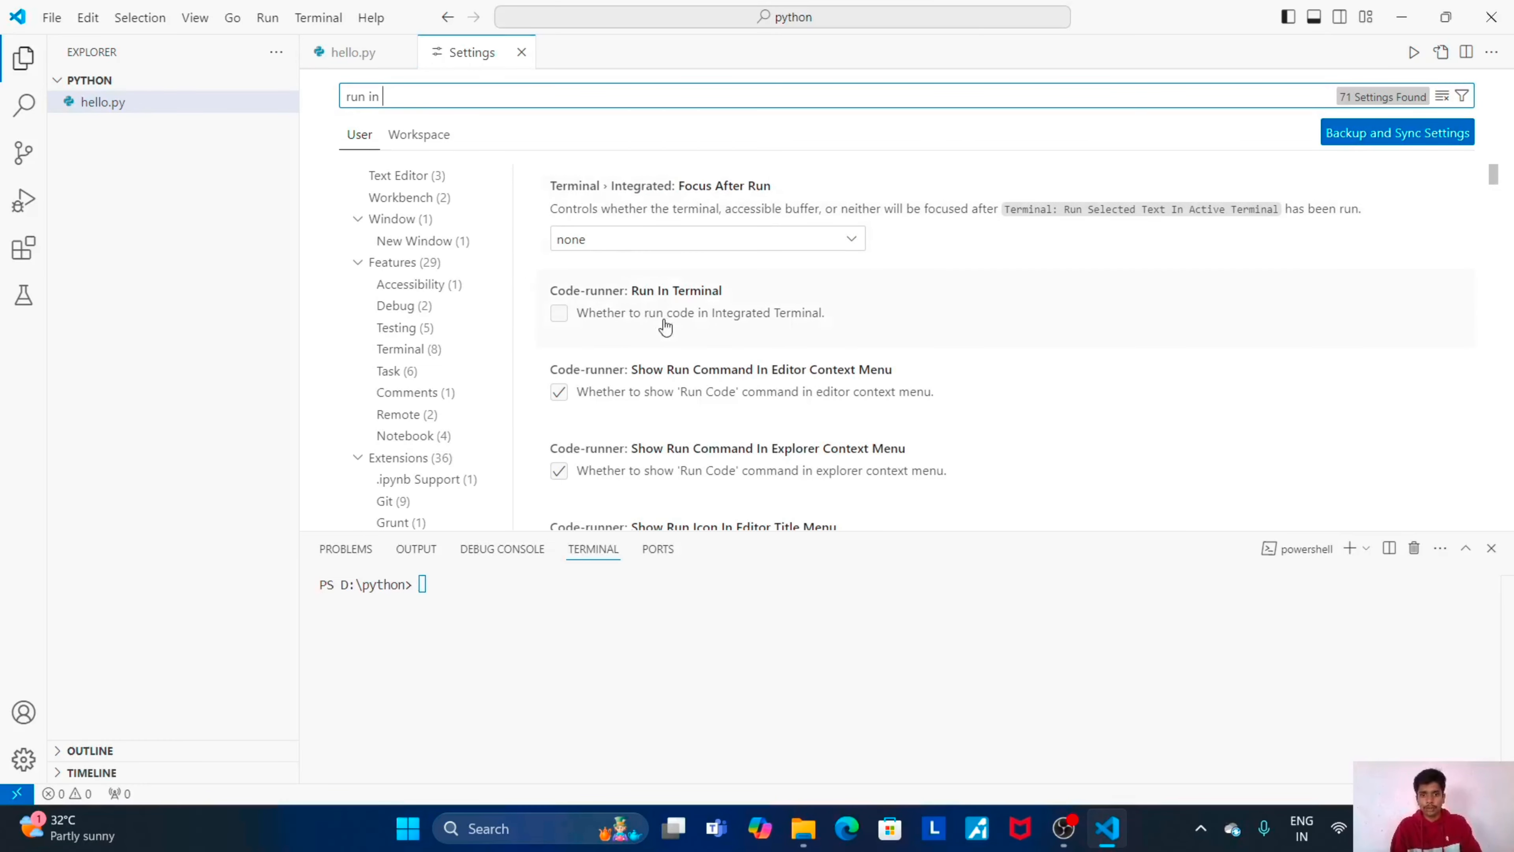
{"action": "left_click", "coordinate": [559, 316]}
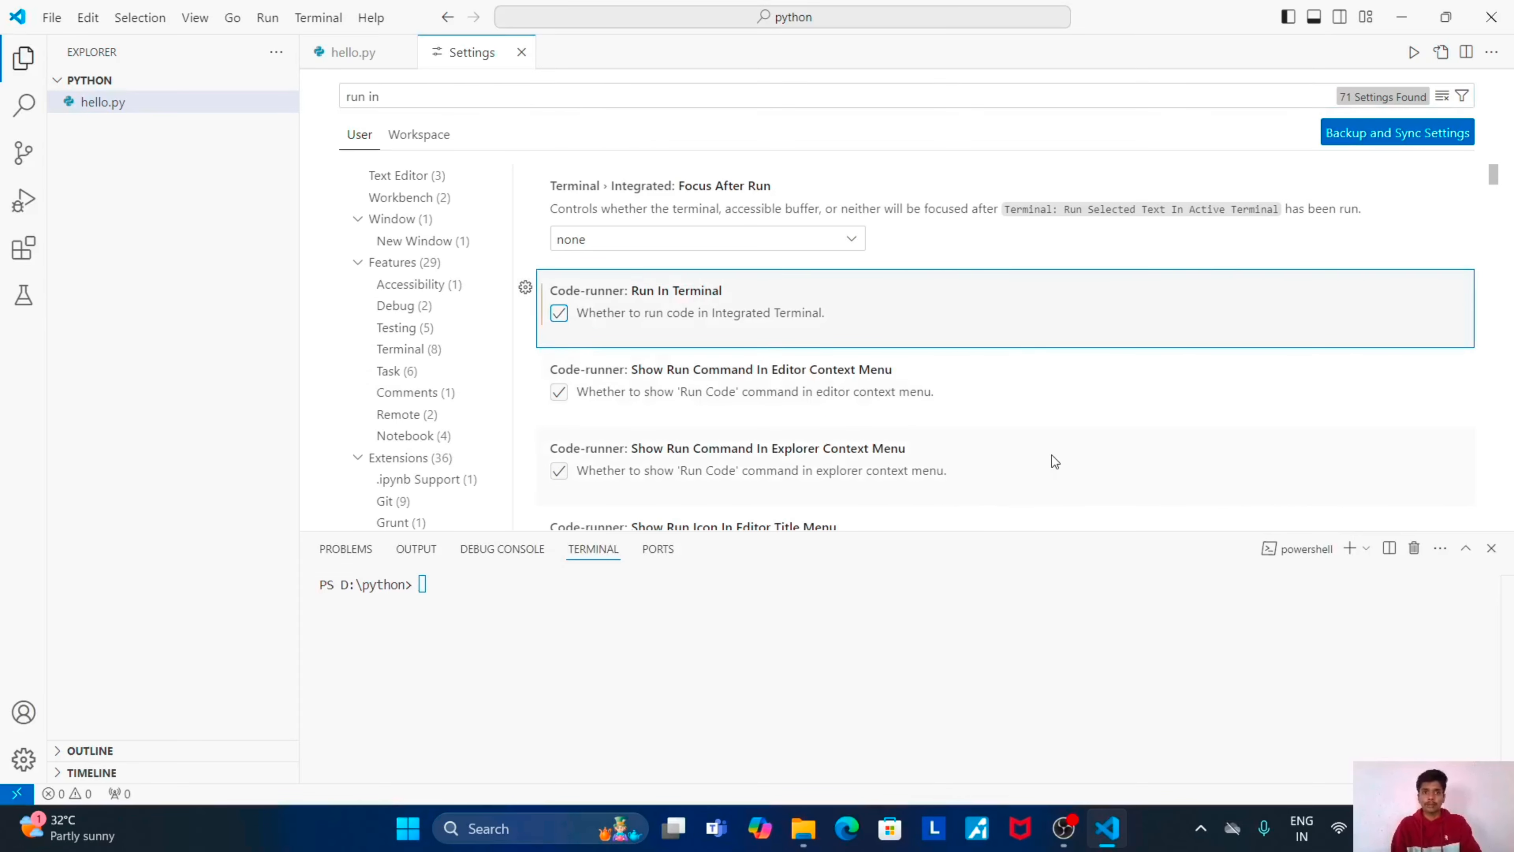
Close the settings and run hello.py in the integrated terminal.
{"action": "left_click", "coordinate": [521, 52]}
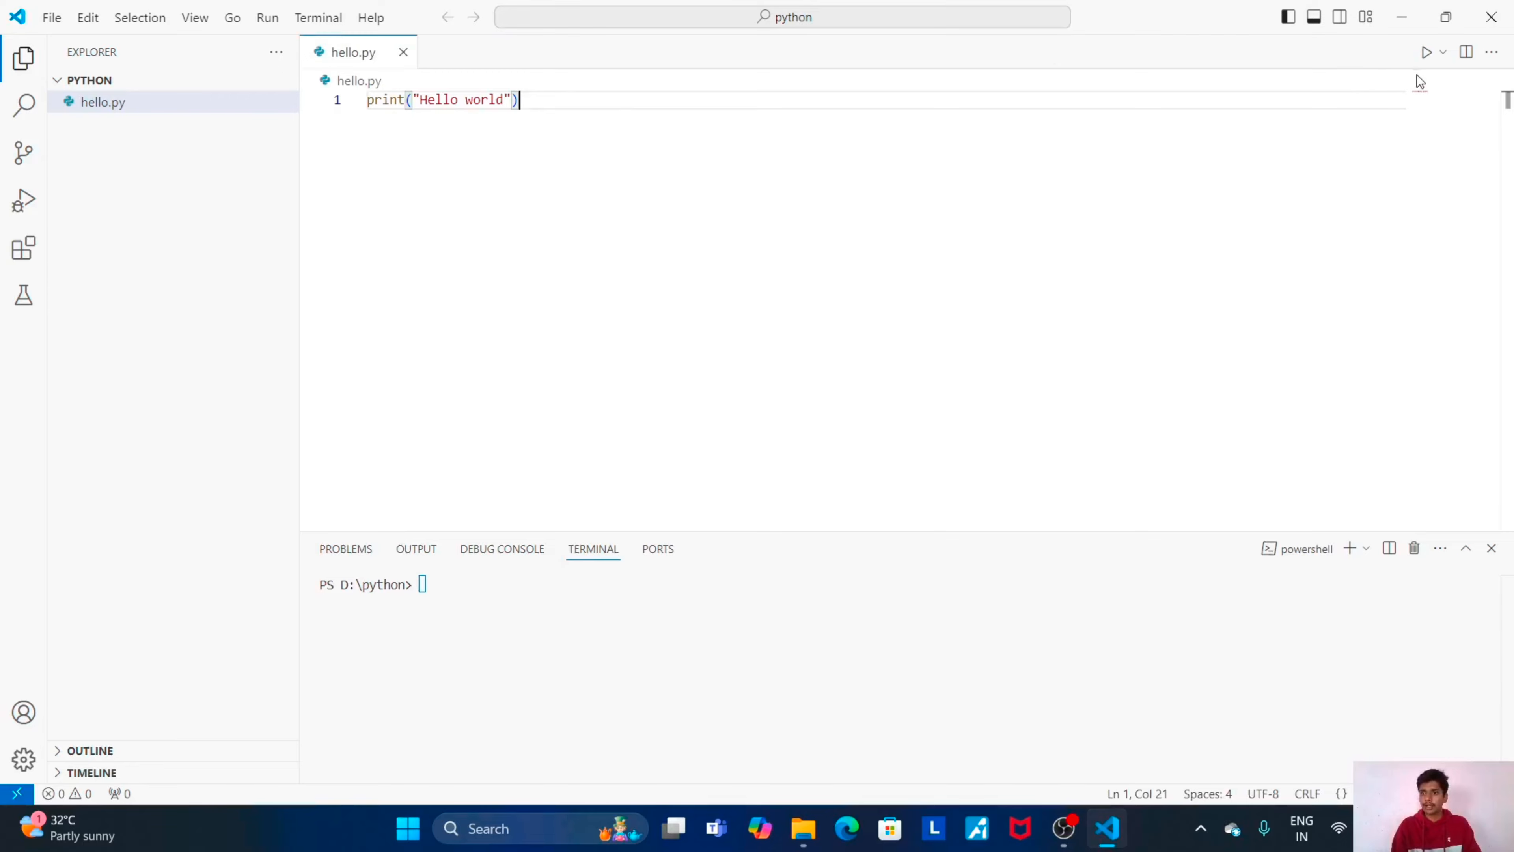
{"action": "left_click", "coordinate": [1425, 53]}
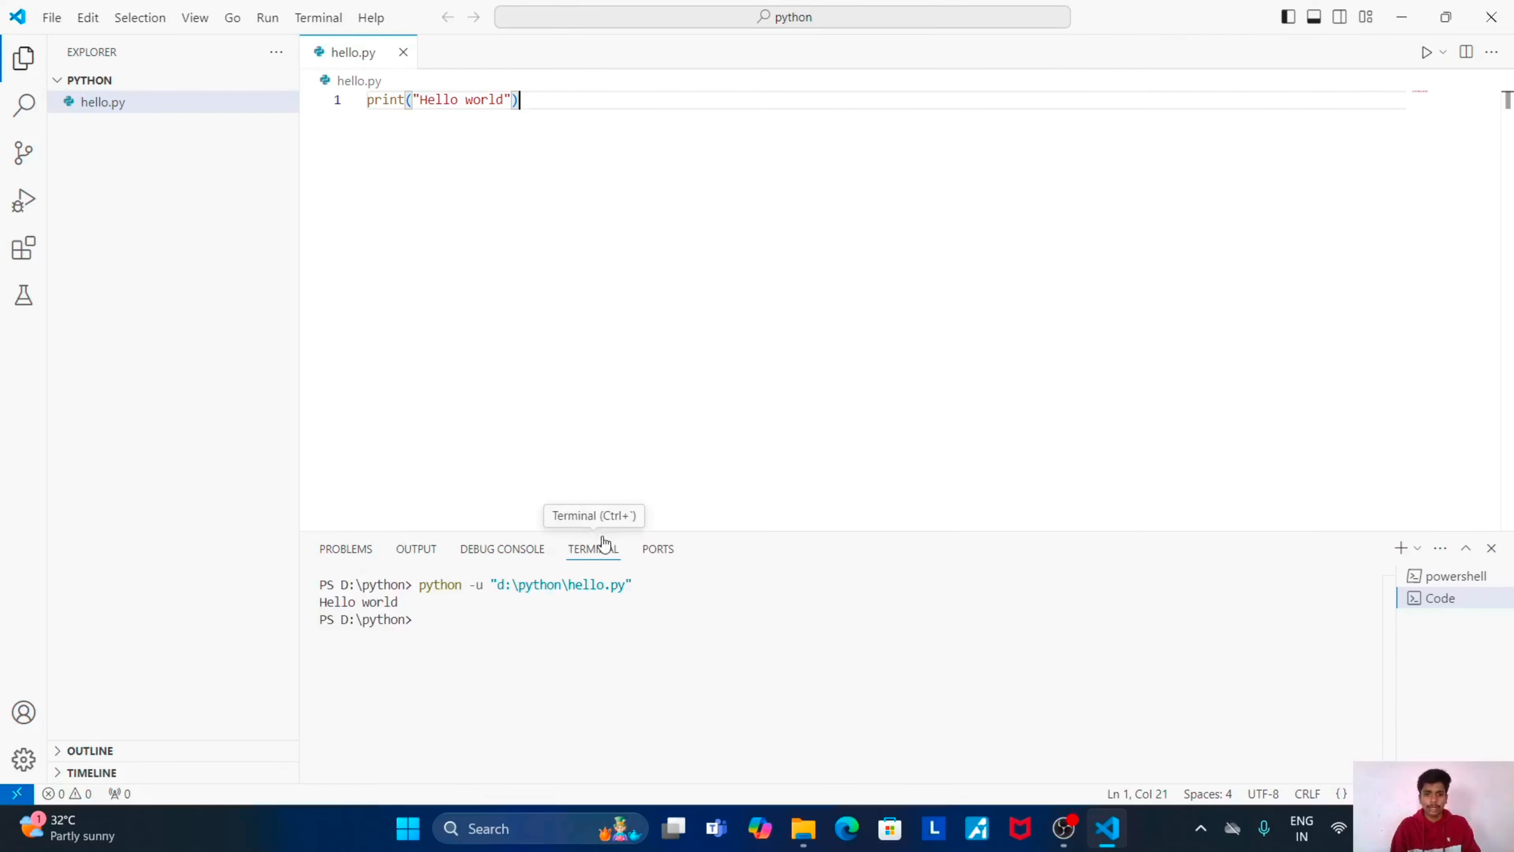
Add an empty second line to hello.py and replace the printed text on line 1 with "cse genius".
{"action": "left_click", "coordinate": [540, 116]}
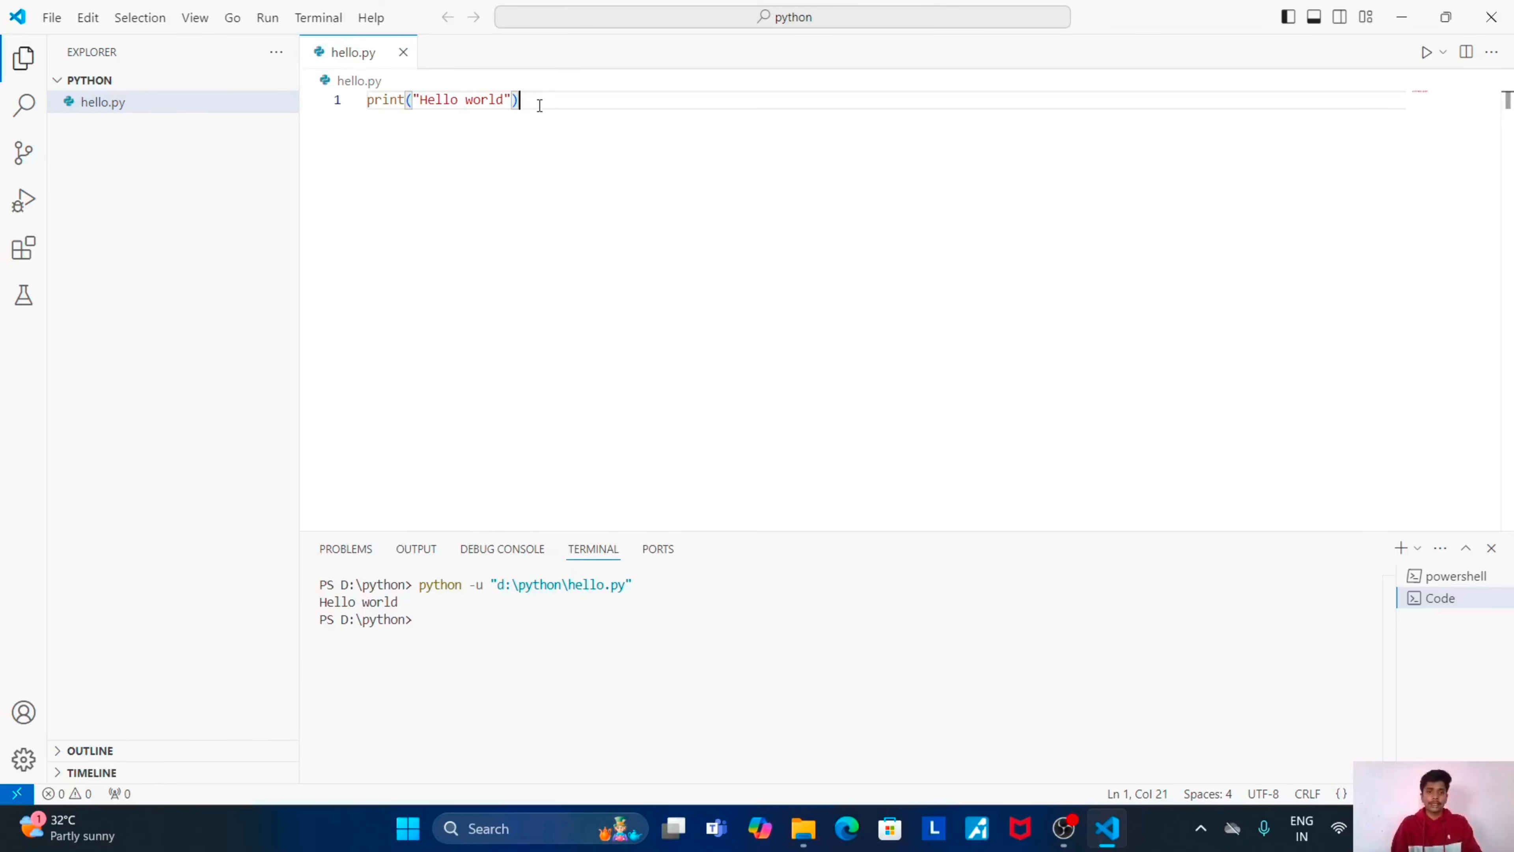
{"action": "key", "text": "Return"}
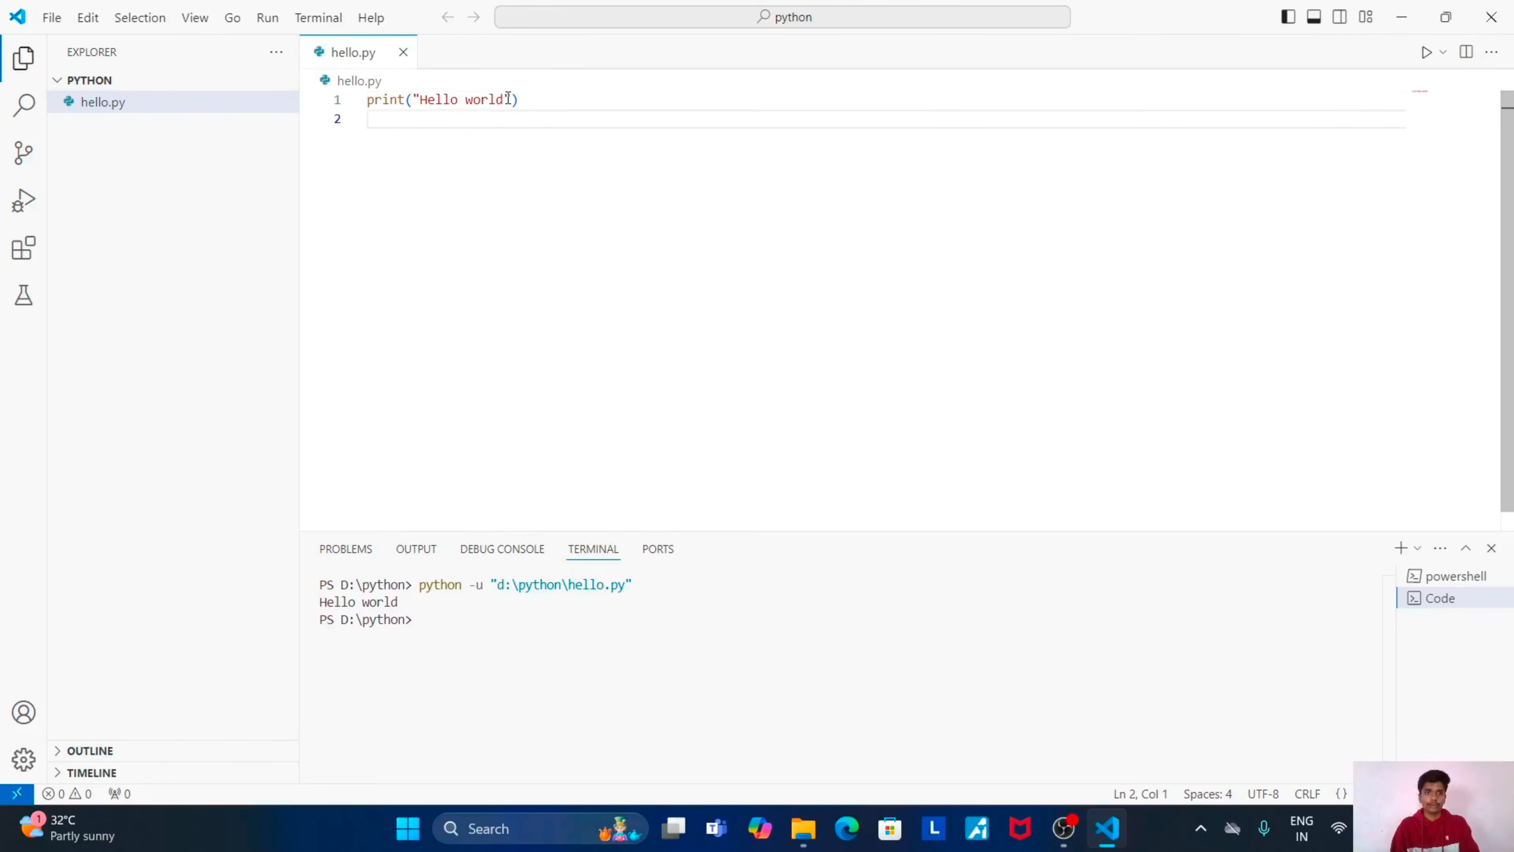
{"action": "left_click_drag", "start_coordinate": [505, 98], "coordinate": [419, 95]}
{"action": "key", "text": "BackSpace"}
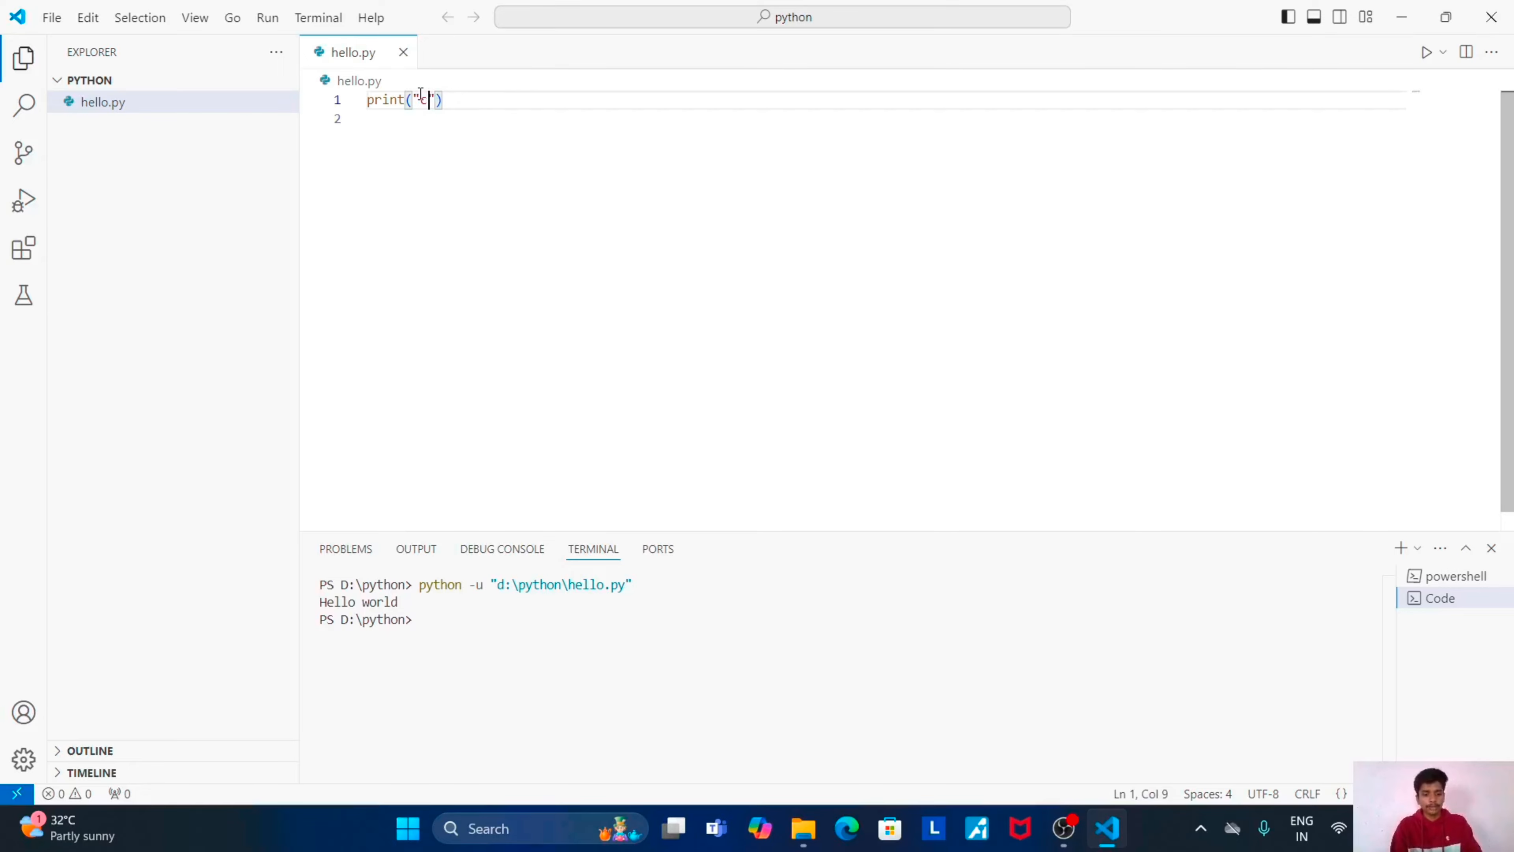
{"action": "type", "text": "cse genius"}
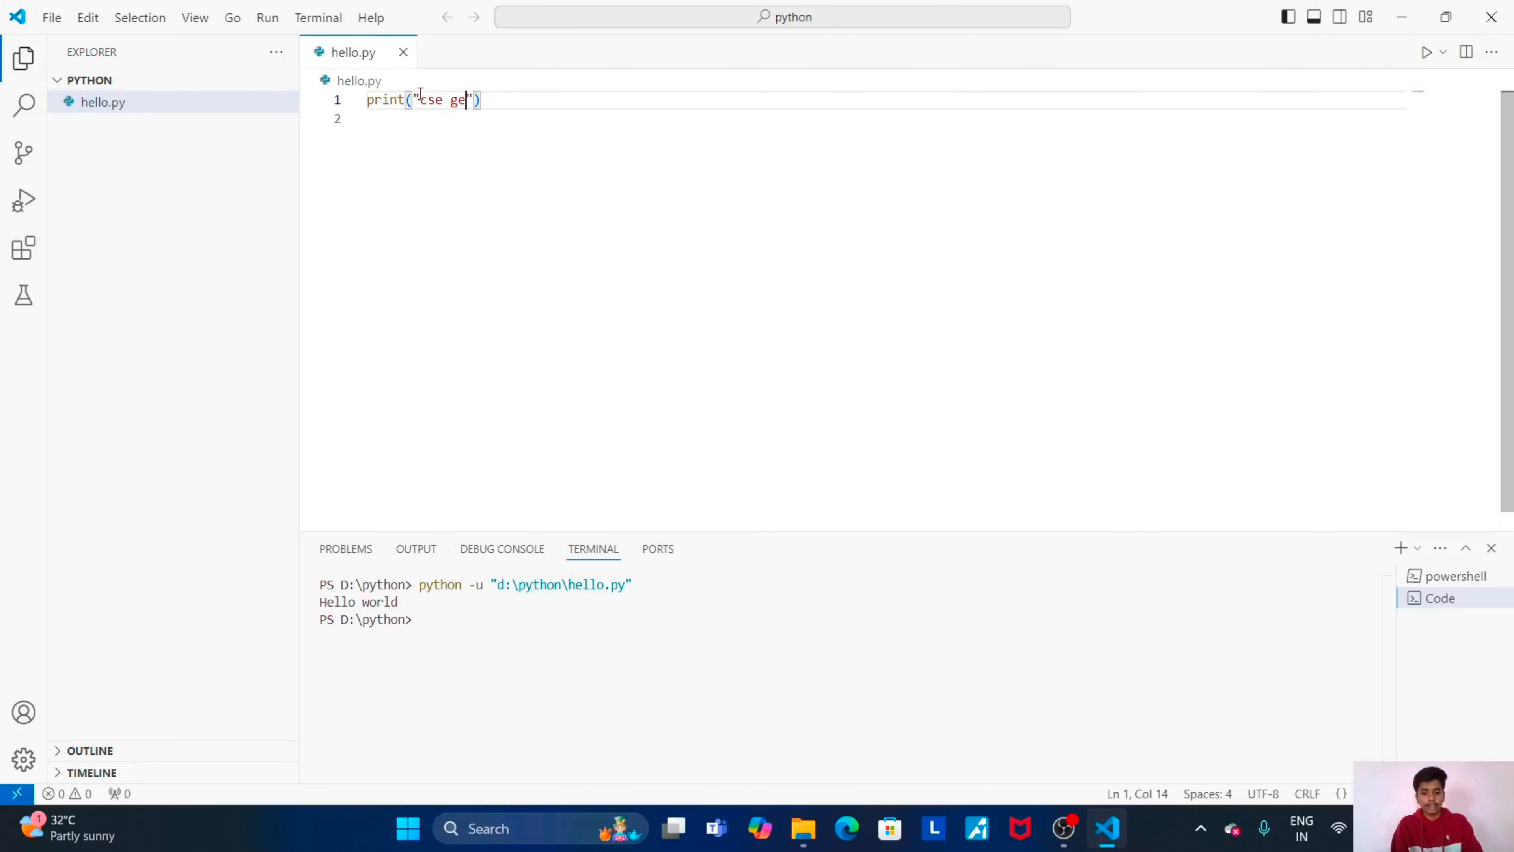
{"action": "left_click", "coordinate": [1238, 181]}
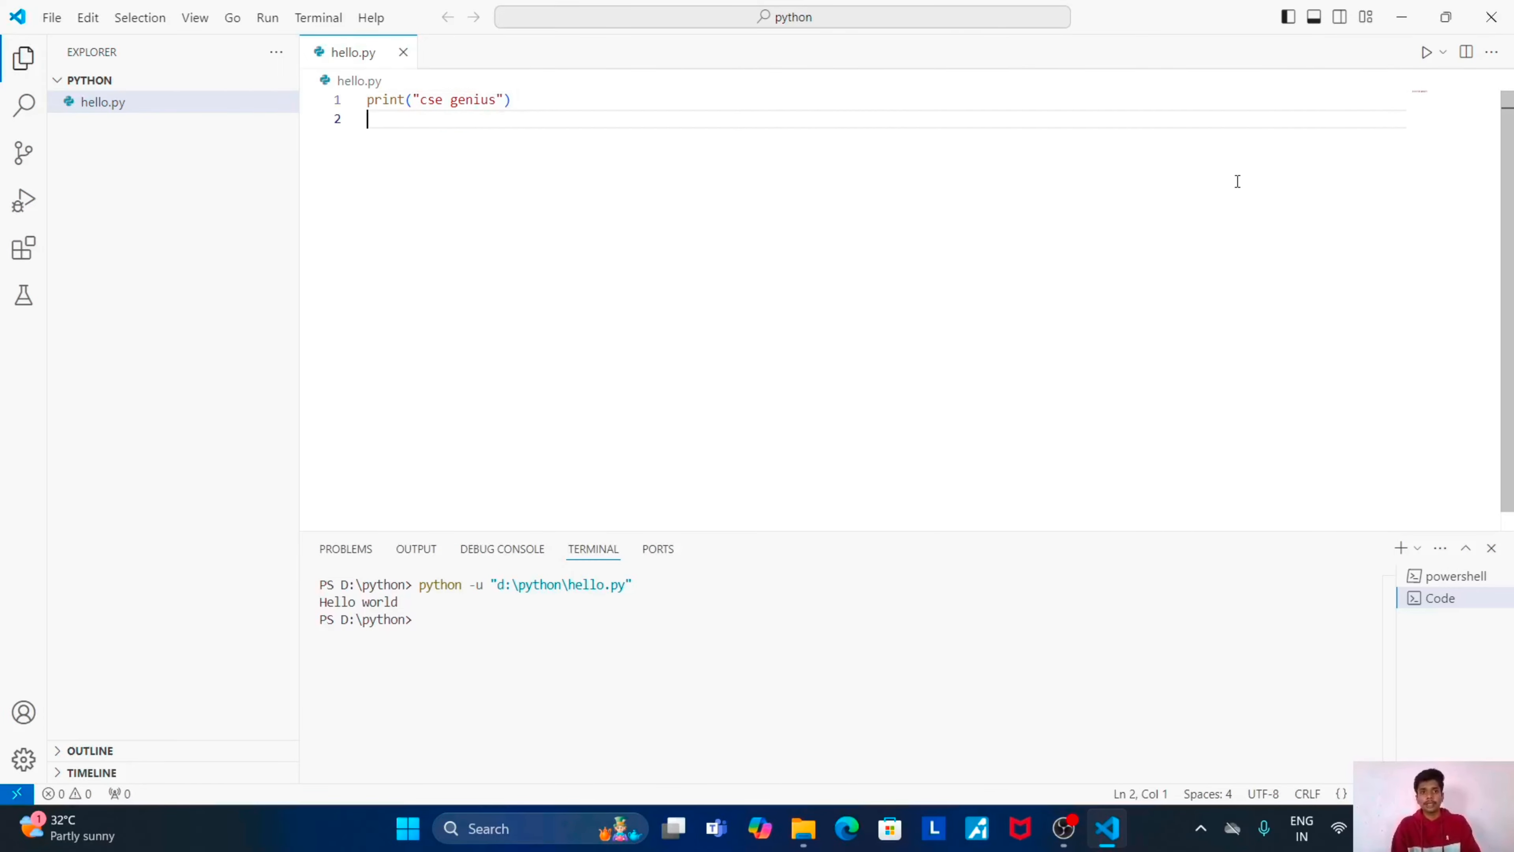
Run the edited hello.py and check the printed text in the terminal.
{"action": "left_click", "coordinate": [1426, 52]}
{"action": "left_click_drag", "start_coordinate": [404, 638], "coordinate": [316, 640]}
{"action": "left_click", "coordinate": [740, 650]}
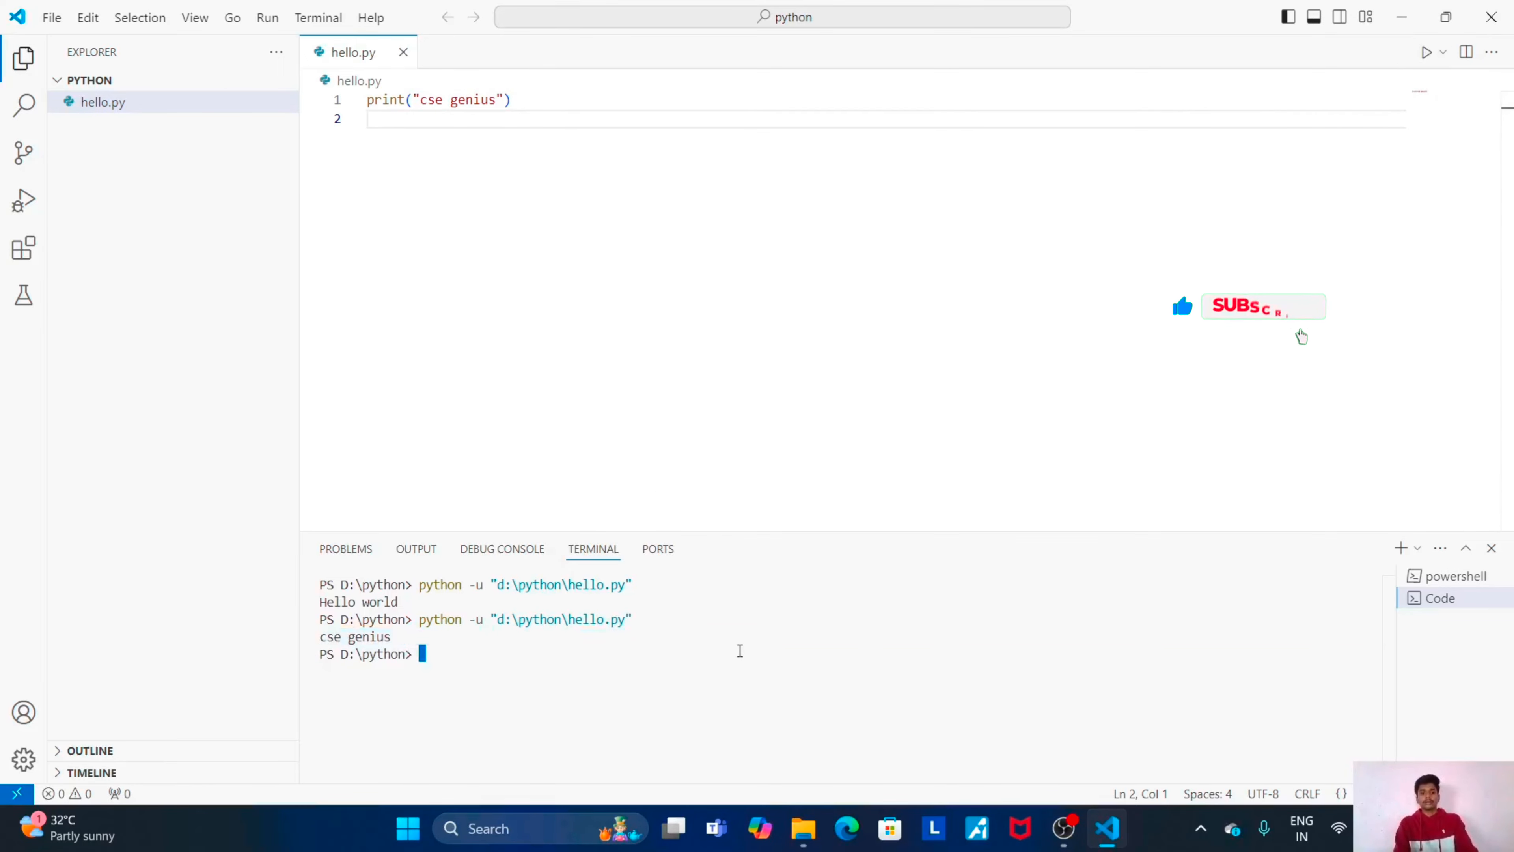